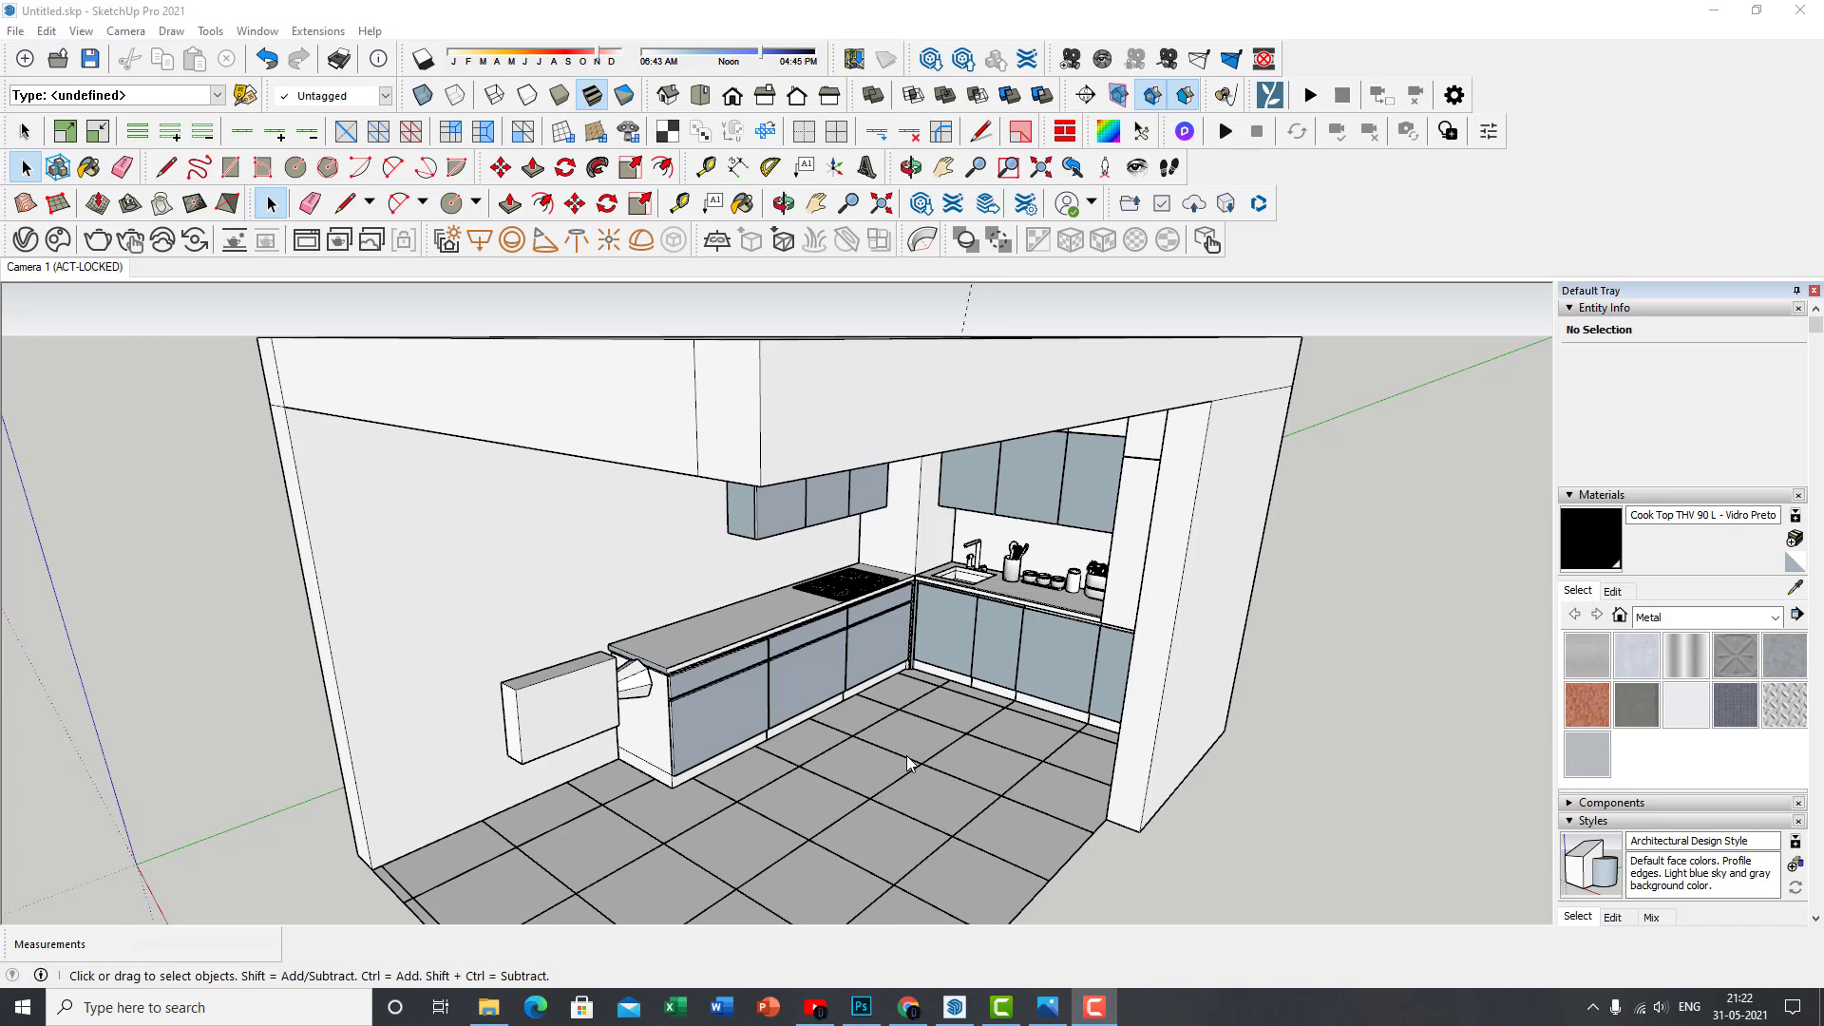
pyautogui.moveTo(929, 661); pyautogui.dragTo(938, 708, button='middle')
pyautogui.scroll(-5, 938, 708)
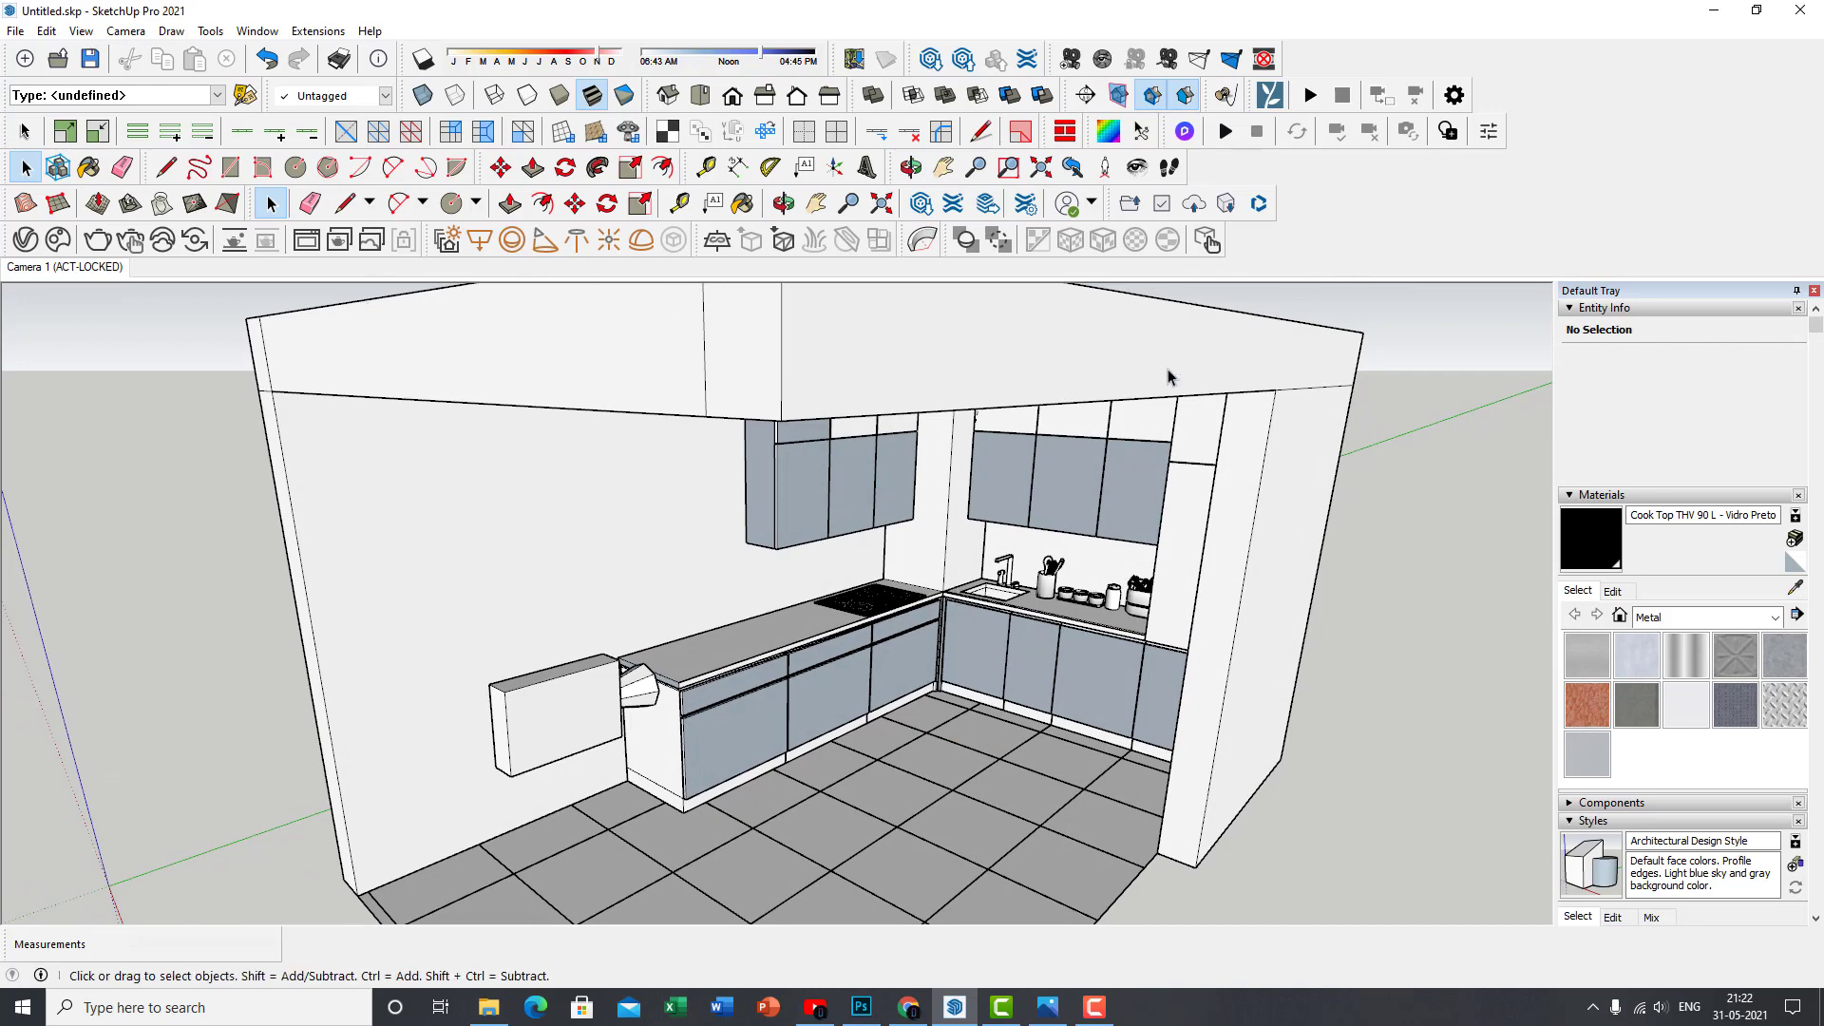
pyautogui.moveTo(887, 753); pyautogui.dragTo(955, 698, button='middle')
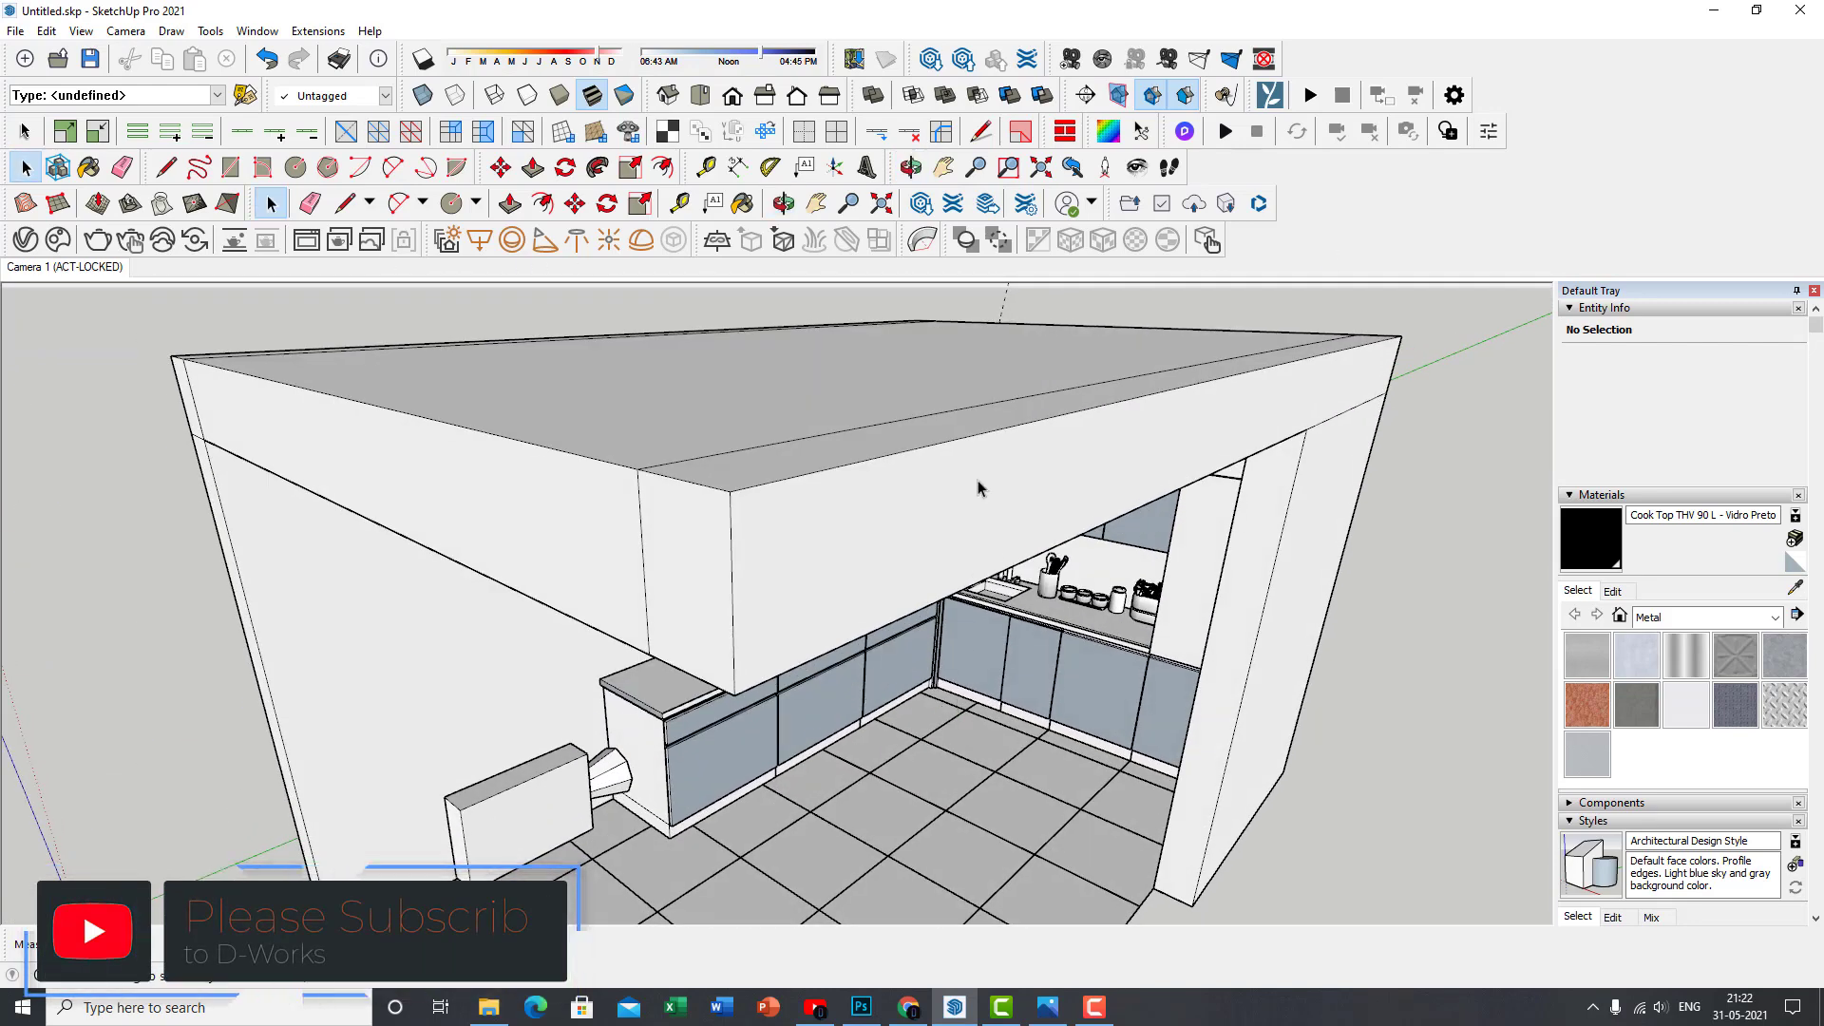
pyautogui.rightClick(1320, 252)
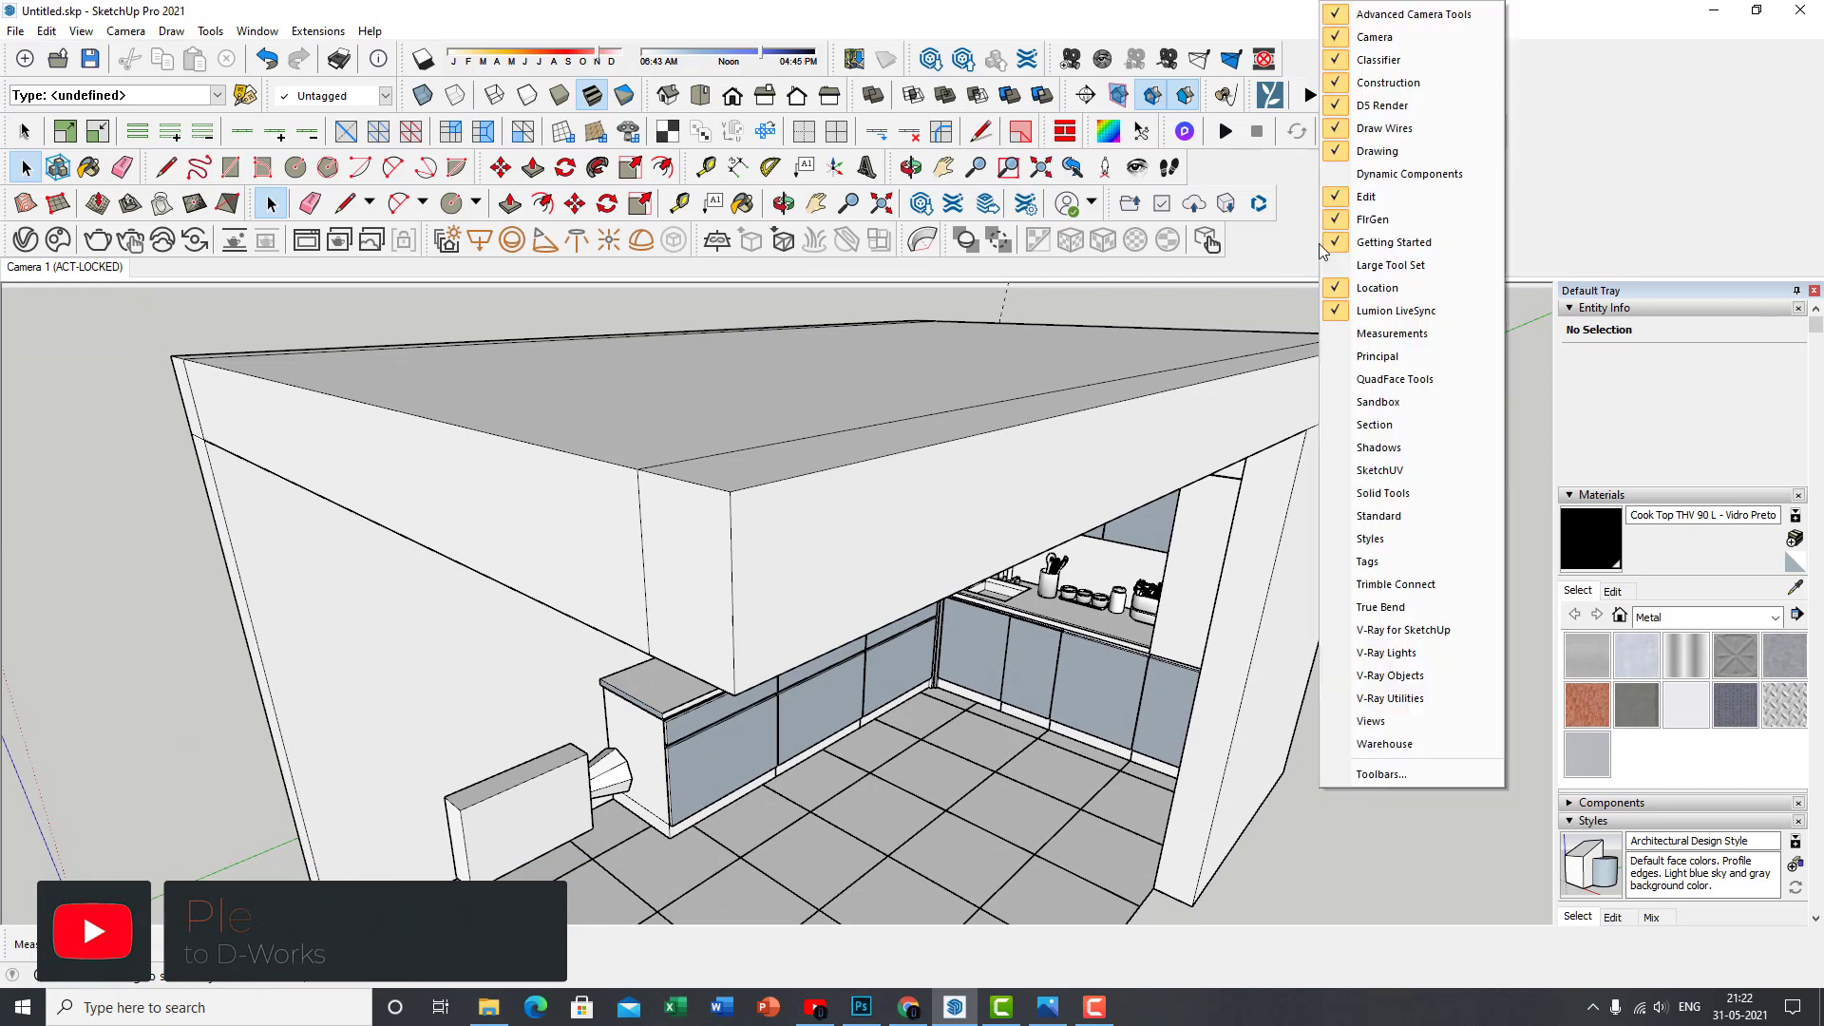
pyautogui.click(920, 336)
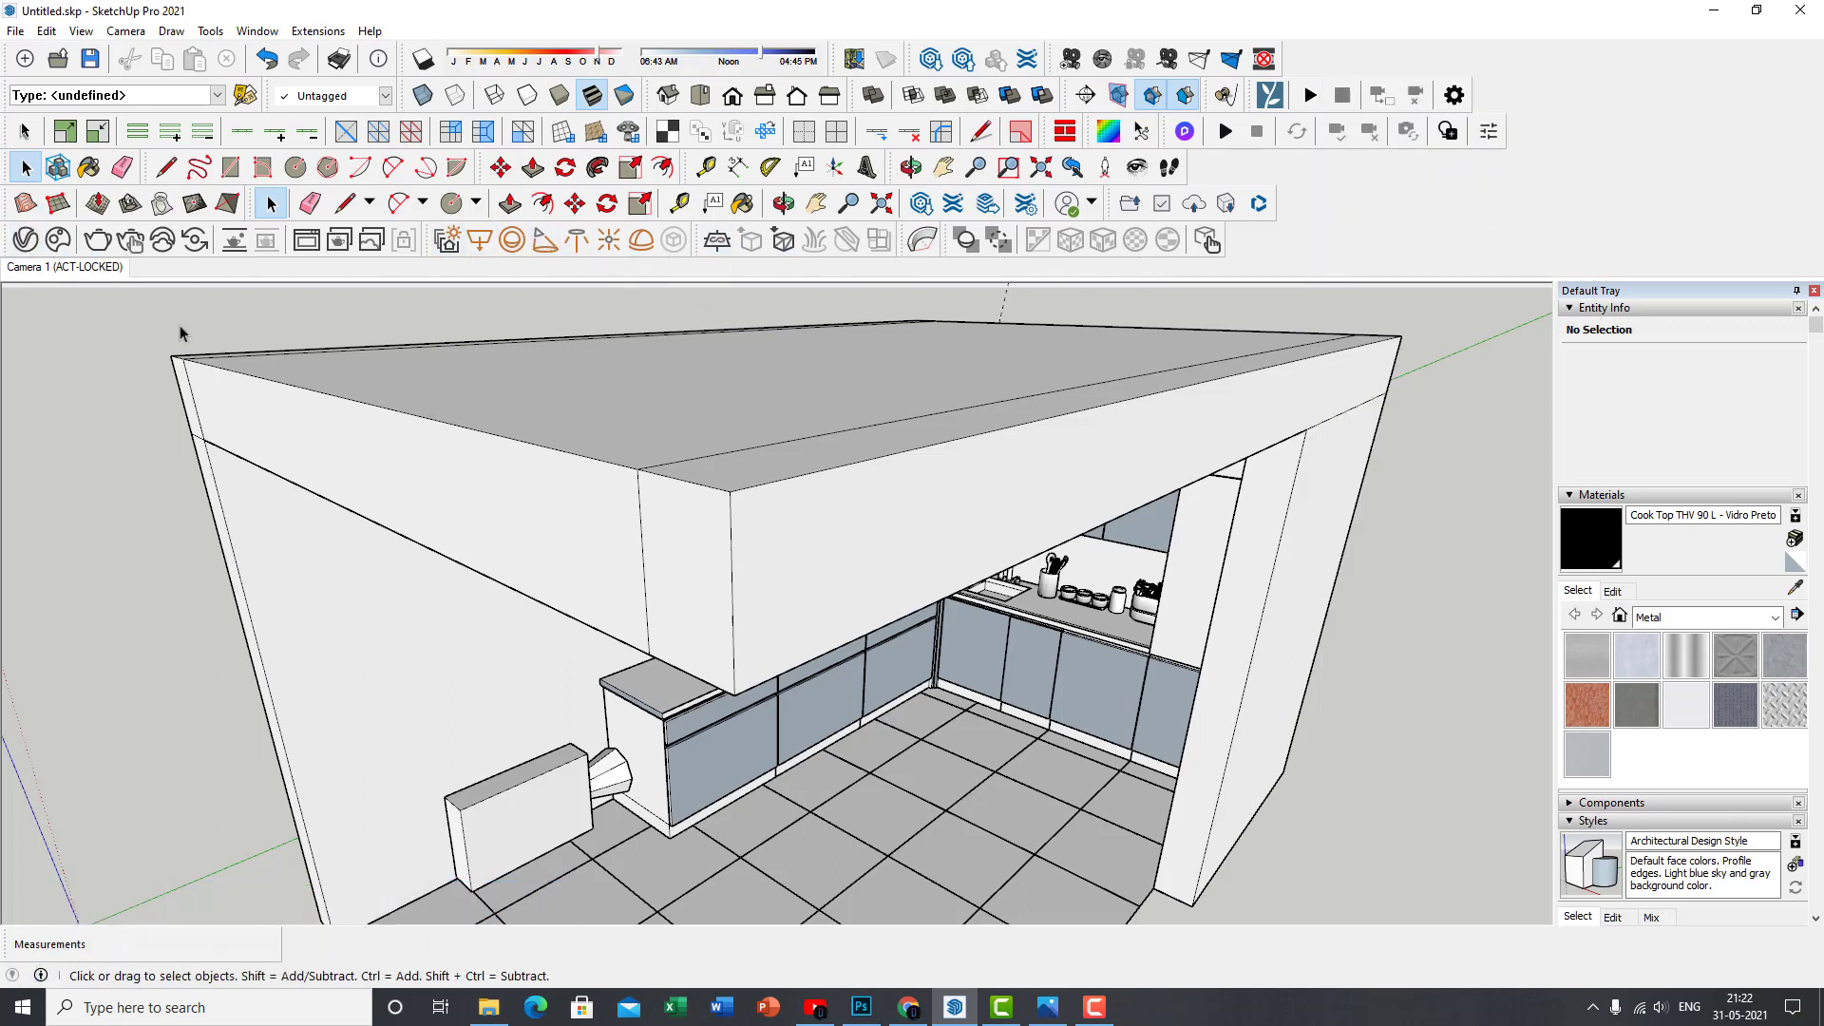
# Open the V-Ray Asset Editor and look through its material library categories, the scene materials and the SunLight settings
pyautogui.click(25, 241)
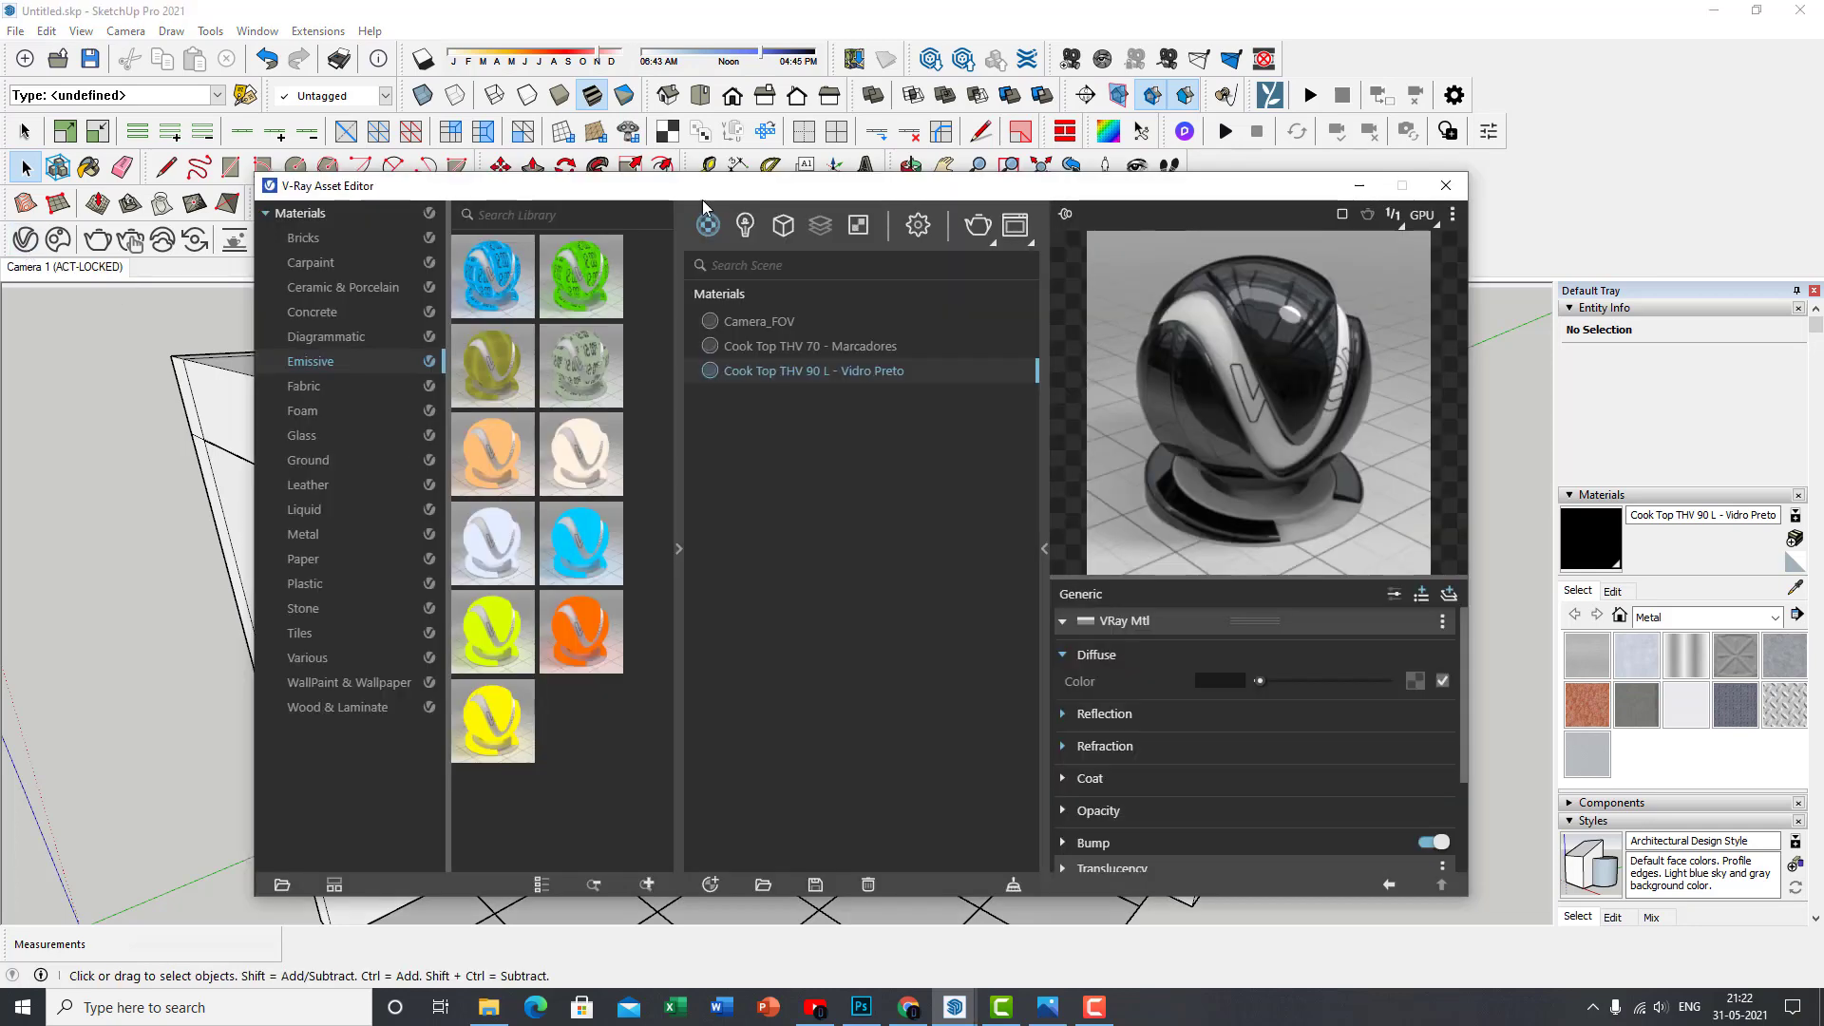
pyautogui.moveTo(780, 189)
pyautogui.mouseDown()
pyautogui.moveTo(829, 190)
pyautogui.moveTo(840, 236)
pyautogui.moveTo(776, 203)
pyautogui.mouseUp()
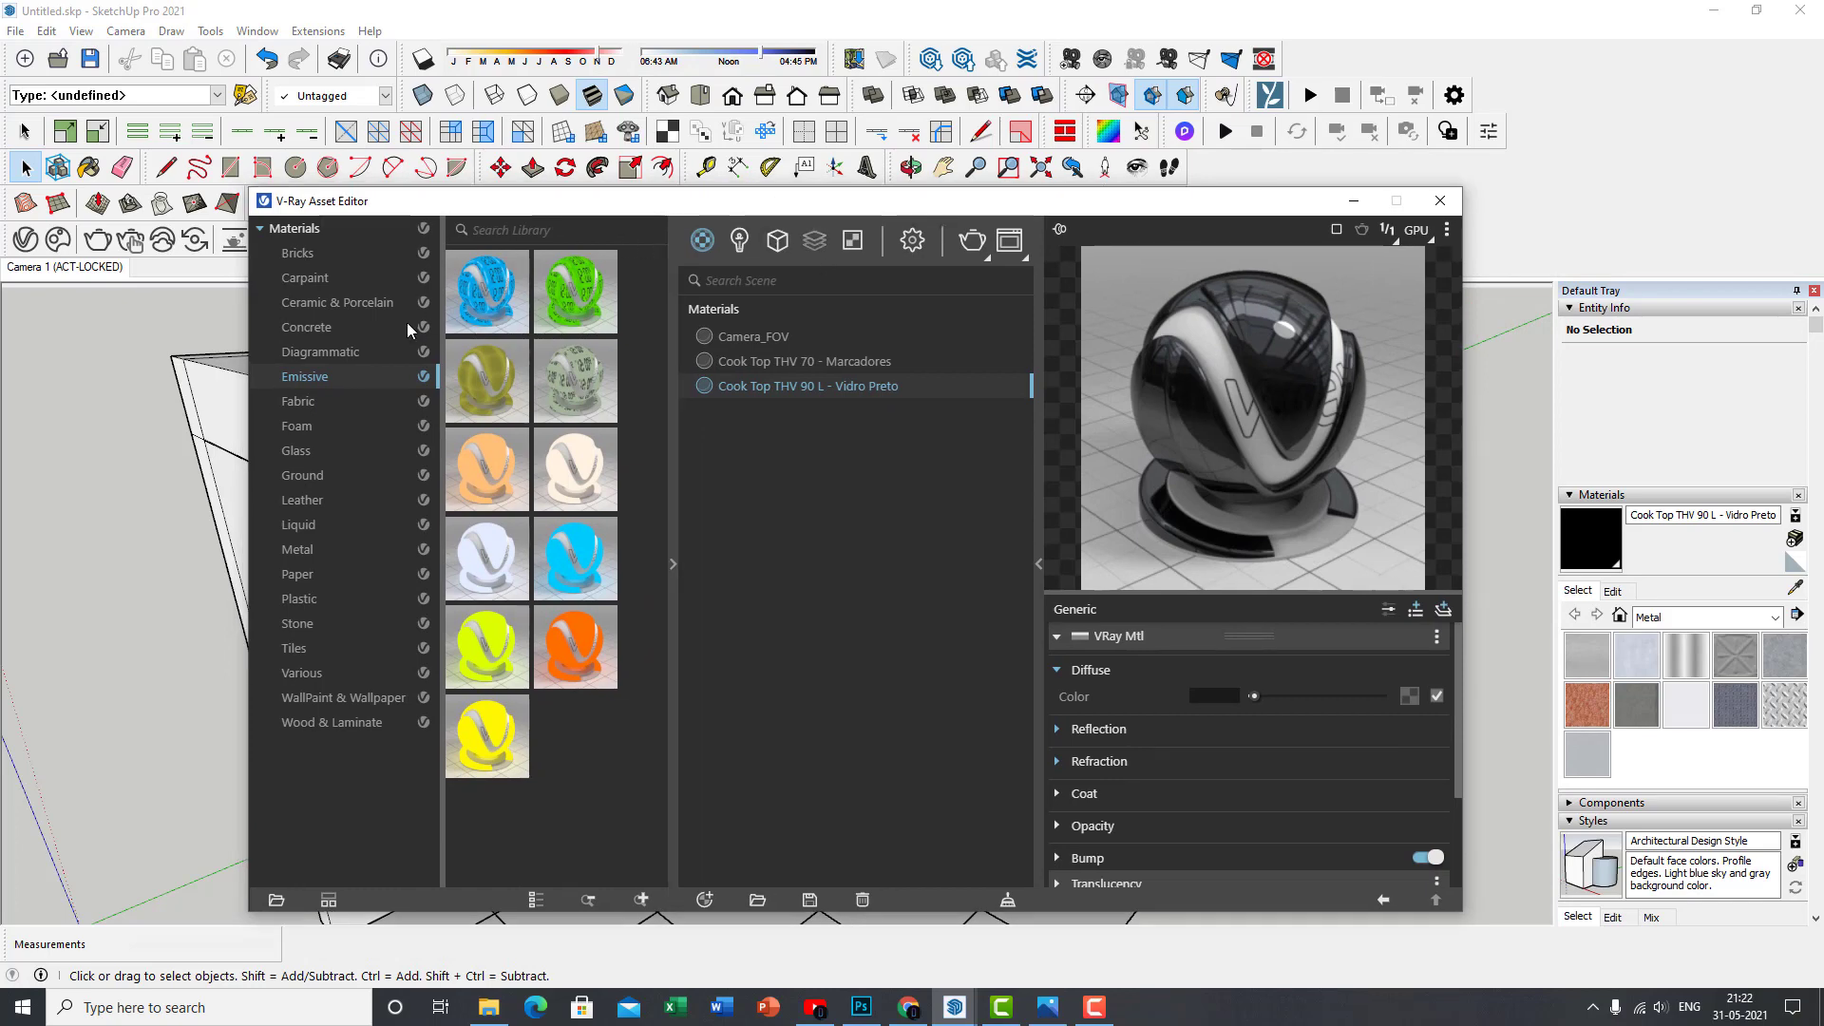
pyautogui.click(334, 305)
pyautogui.click(312, 259)
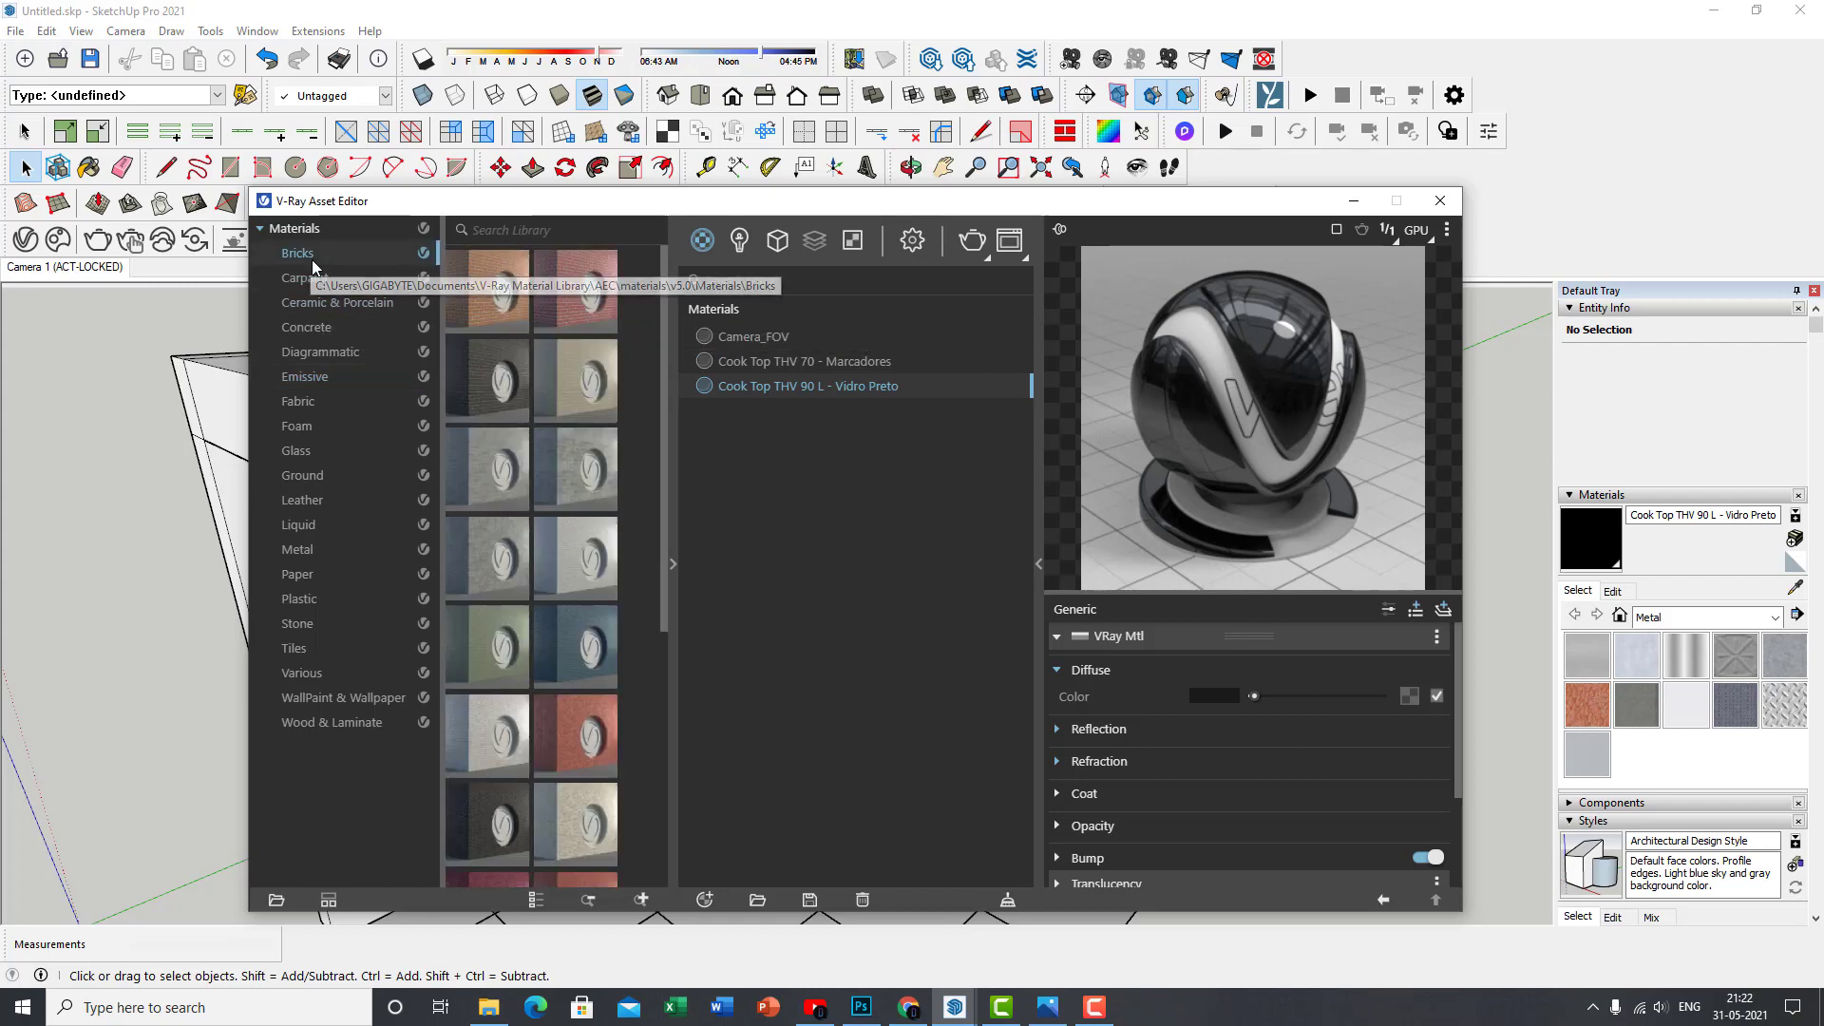
pyautogui.click(309, 377)
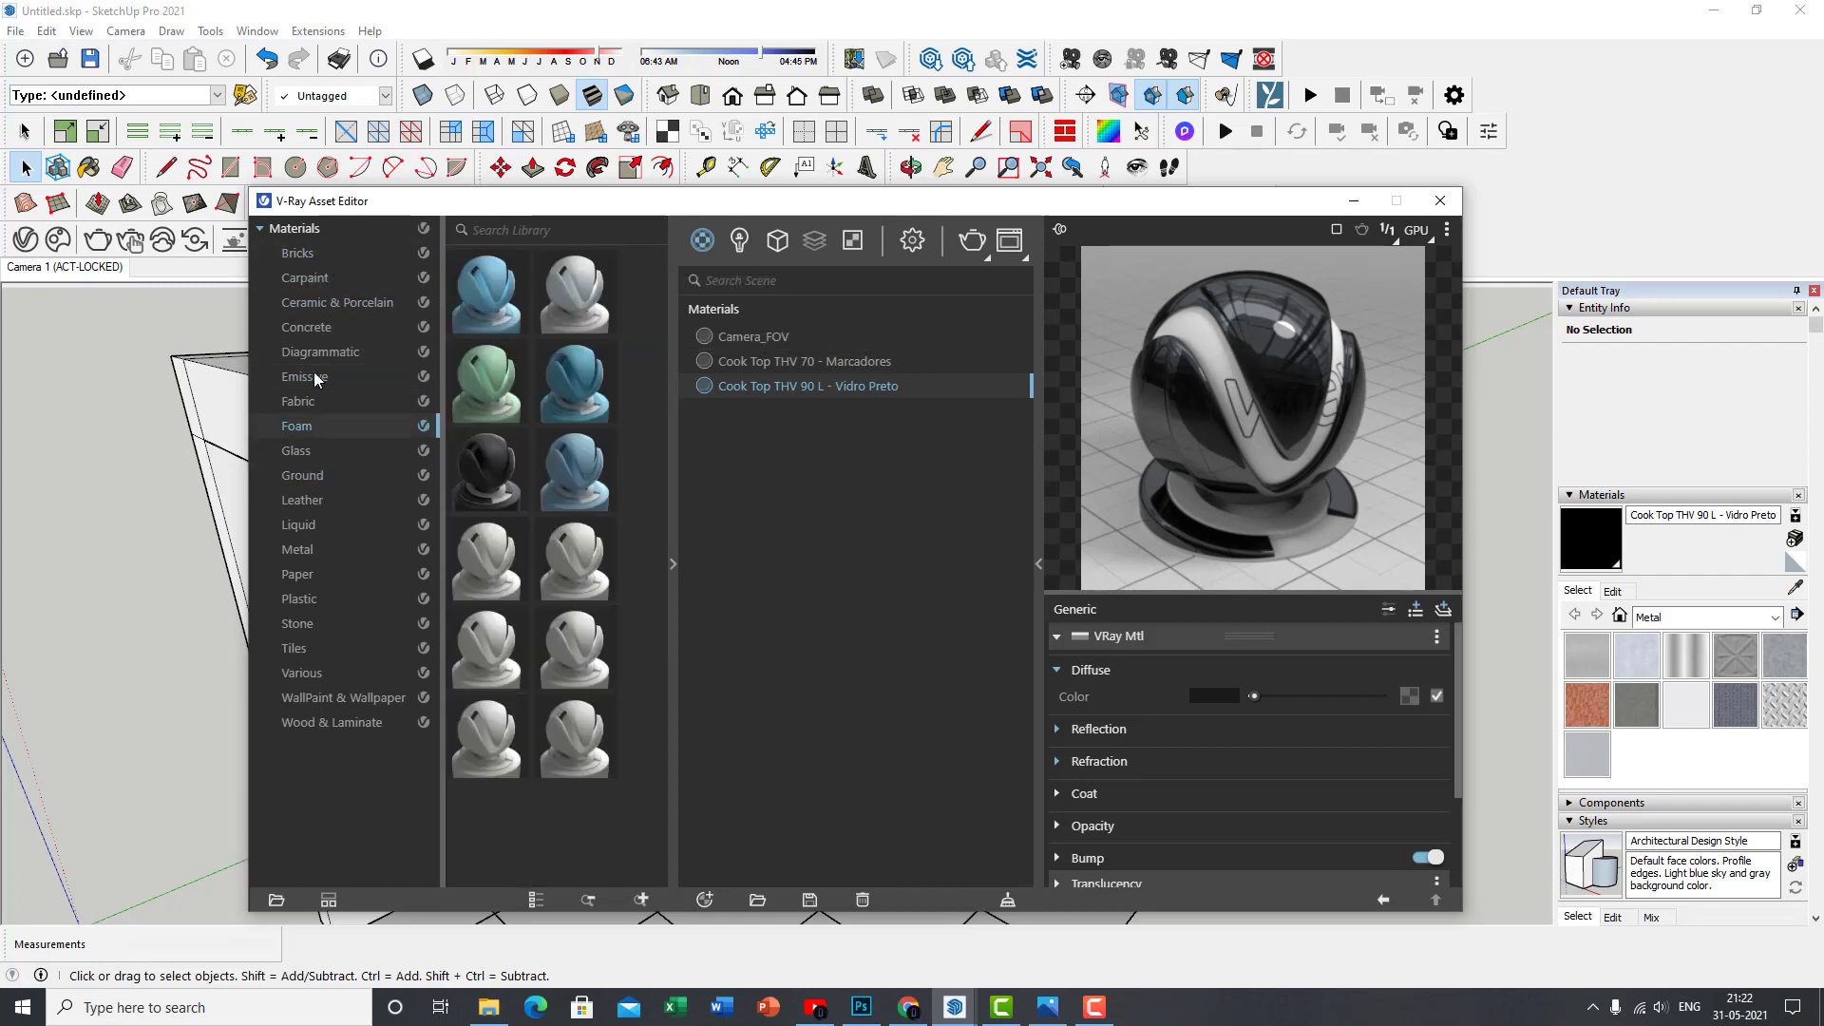
pyautogui.click(308, 597)
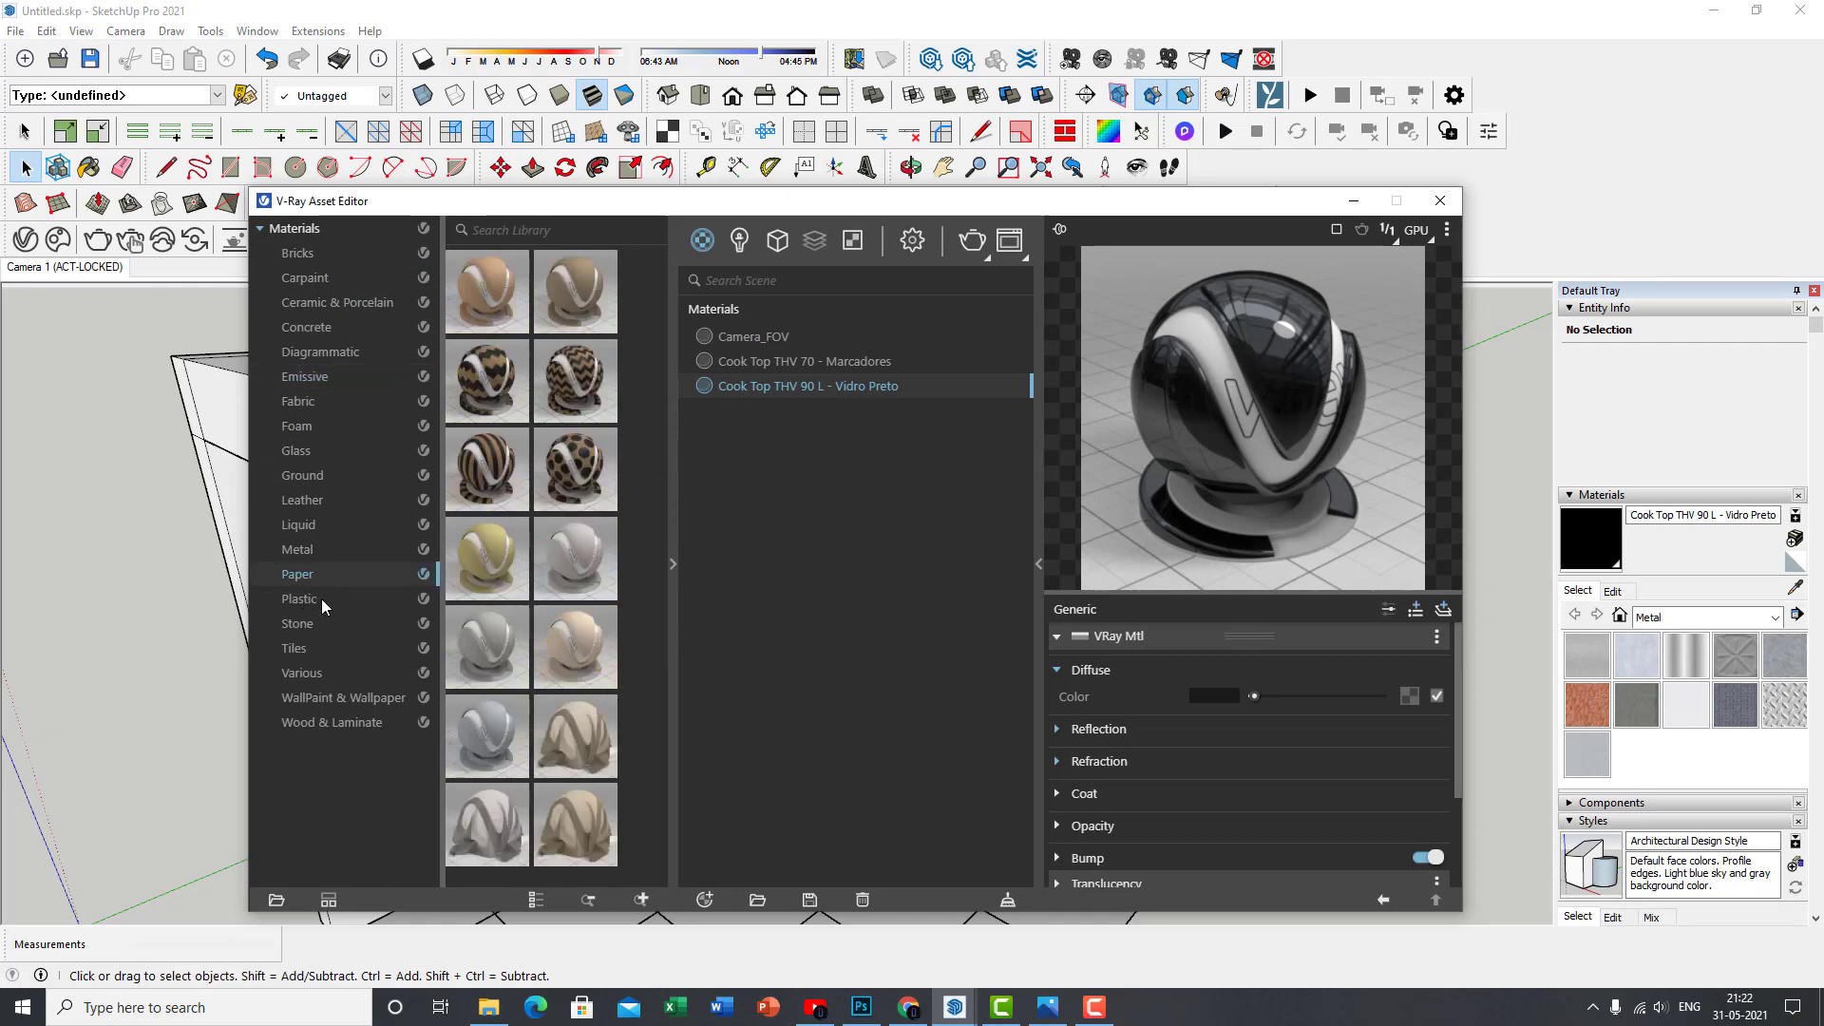
pyautogui.click(375, 723)
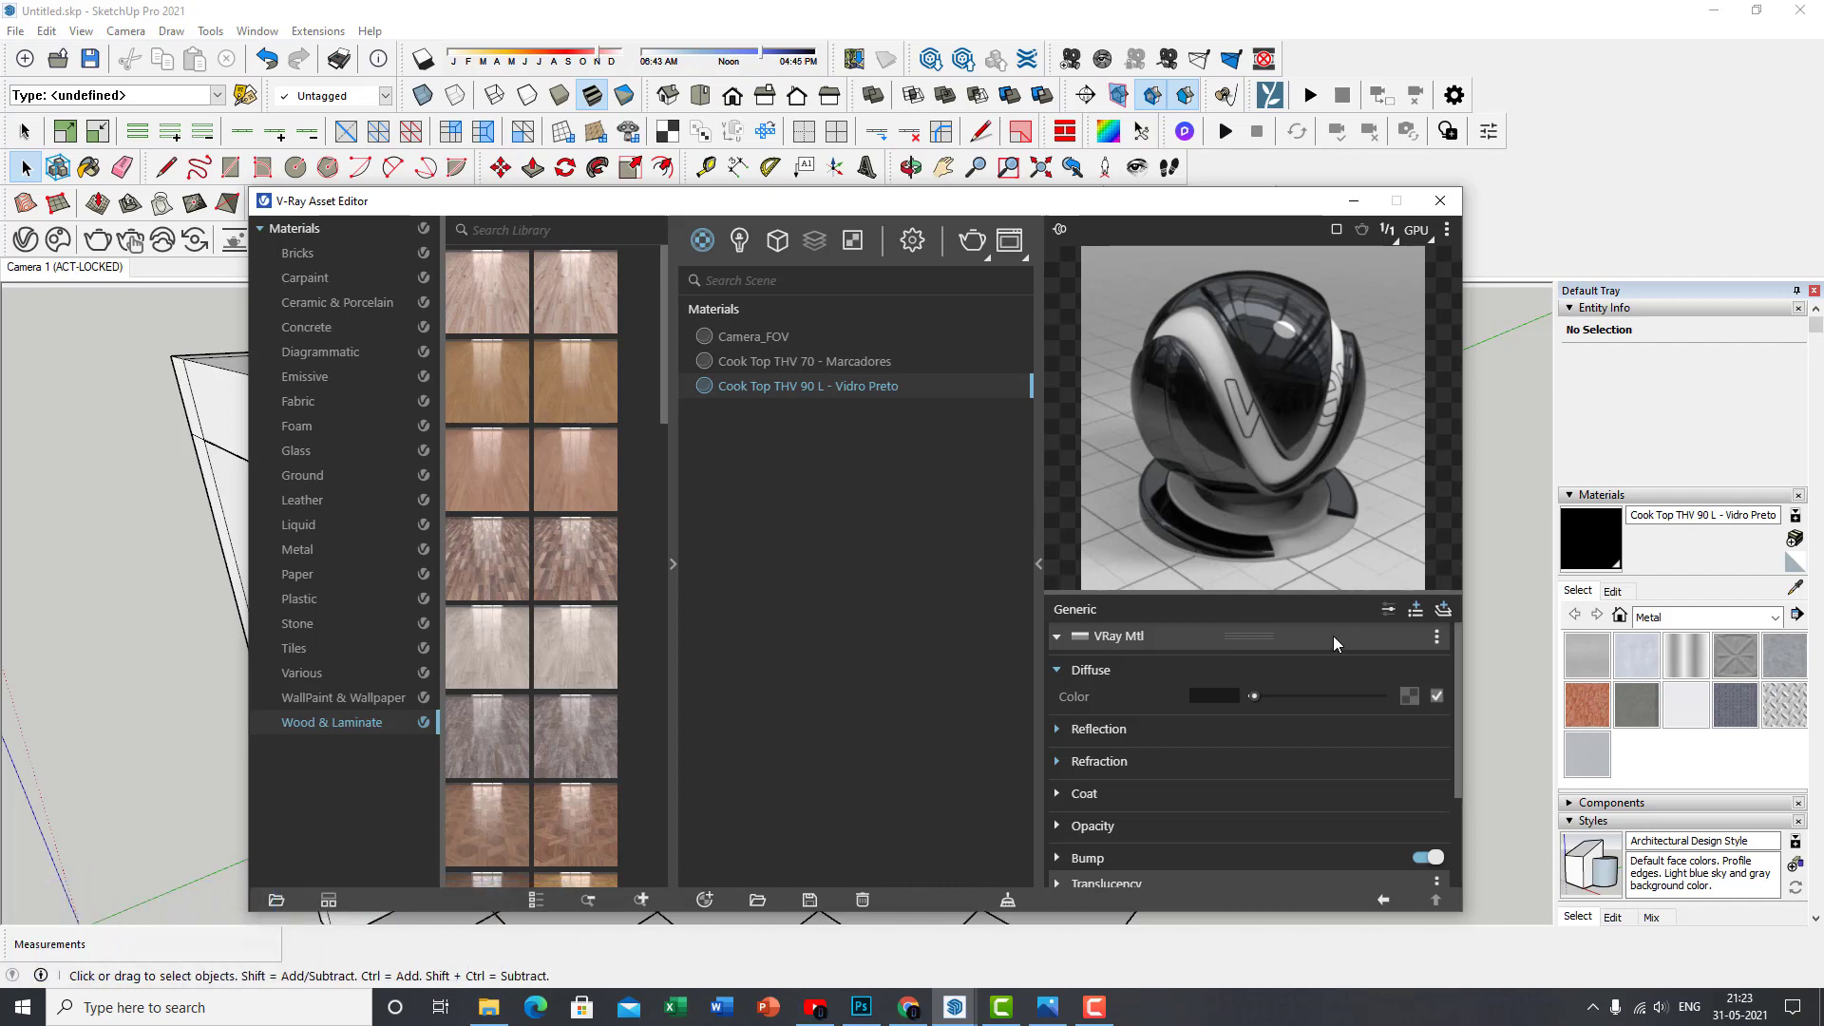
pyautogui.scroll(-3, 1235, 703)
pyautogui.scroll(3, 1245, 726)
pyautogui.click(866, 362)
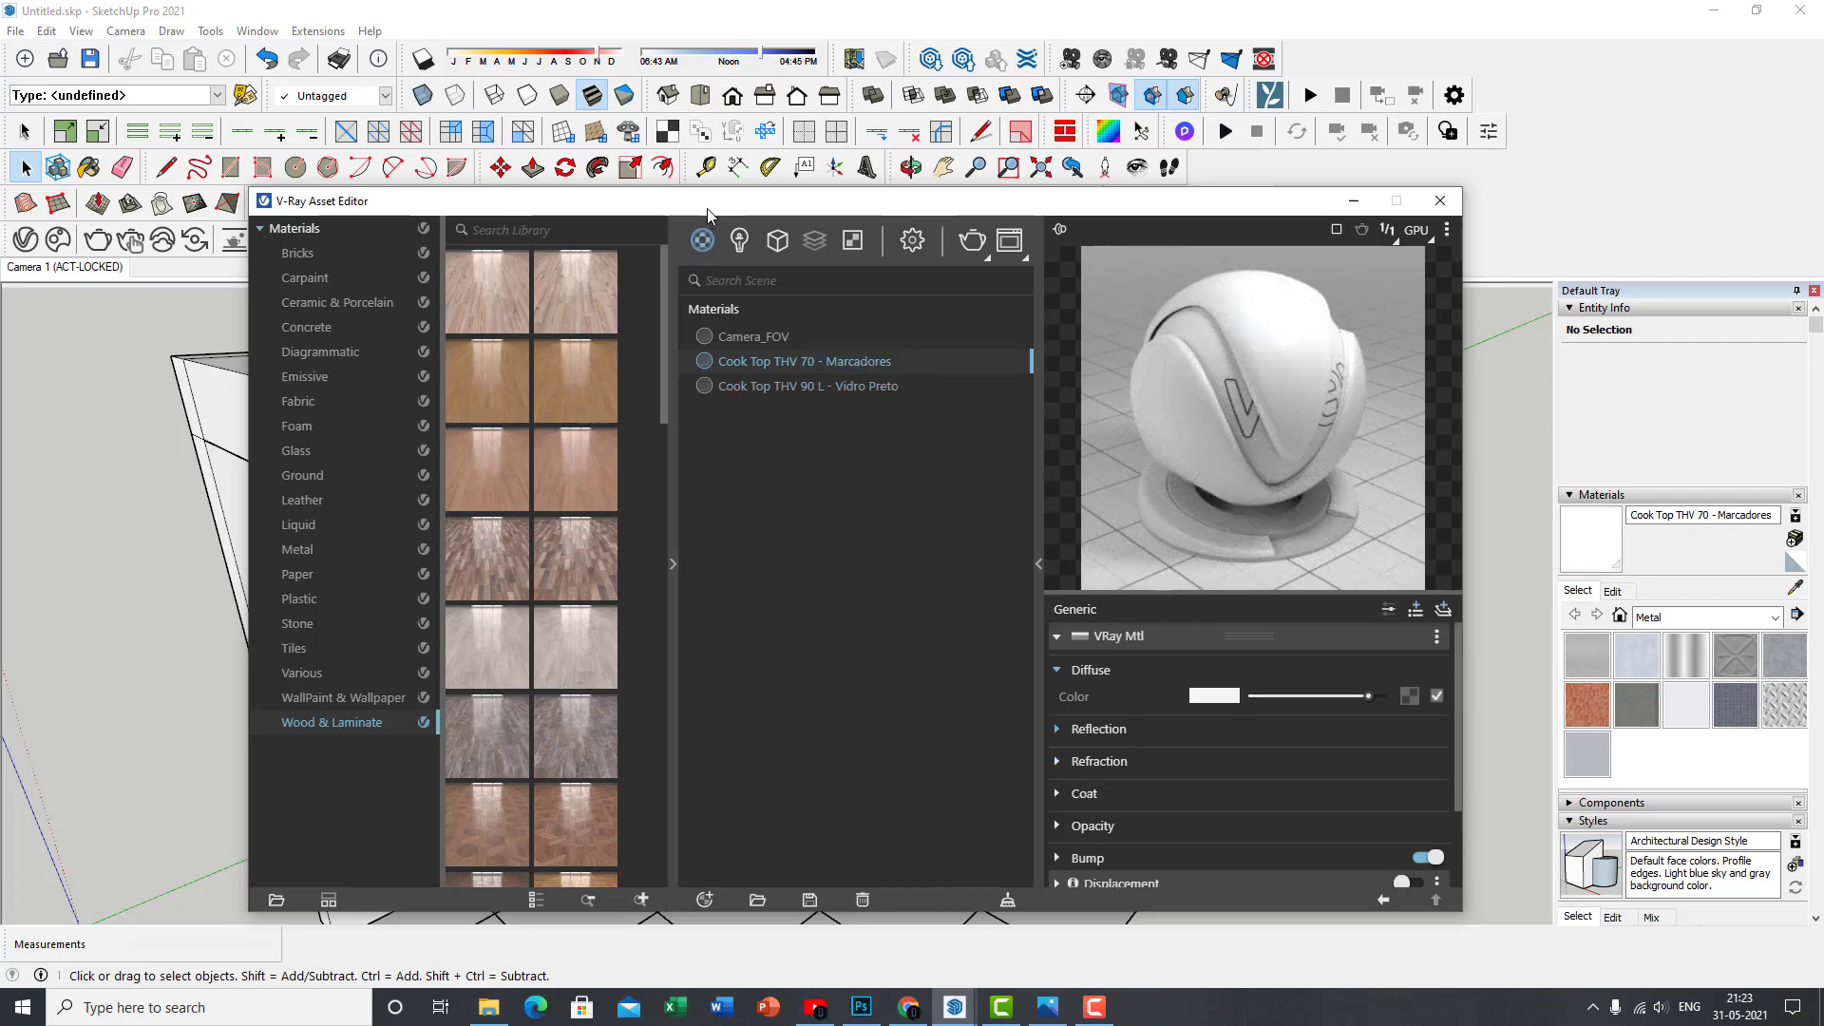
pyautogui.click(740, 240)
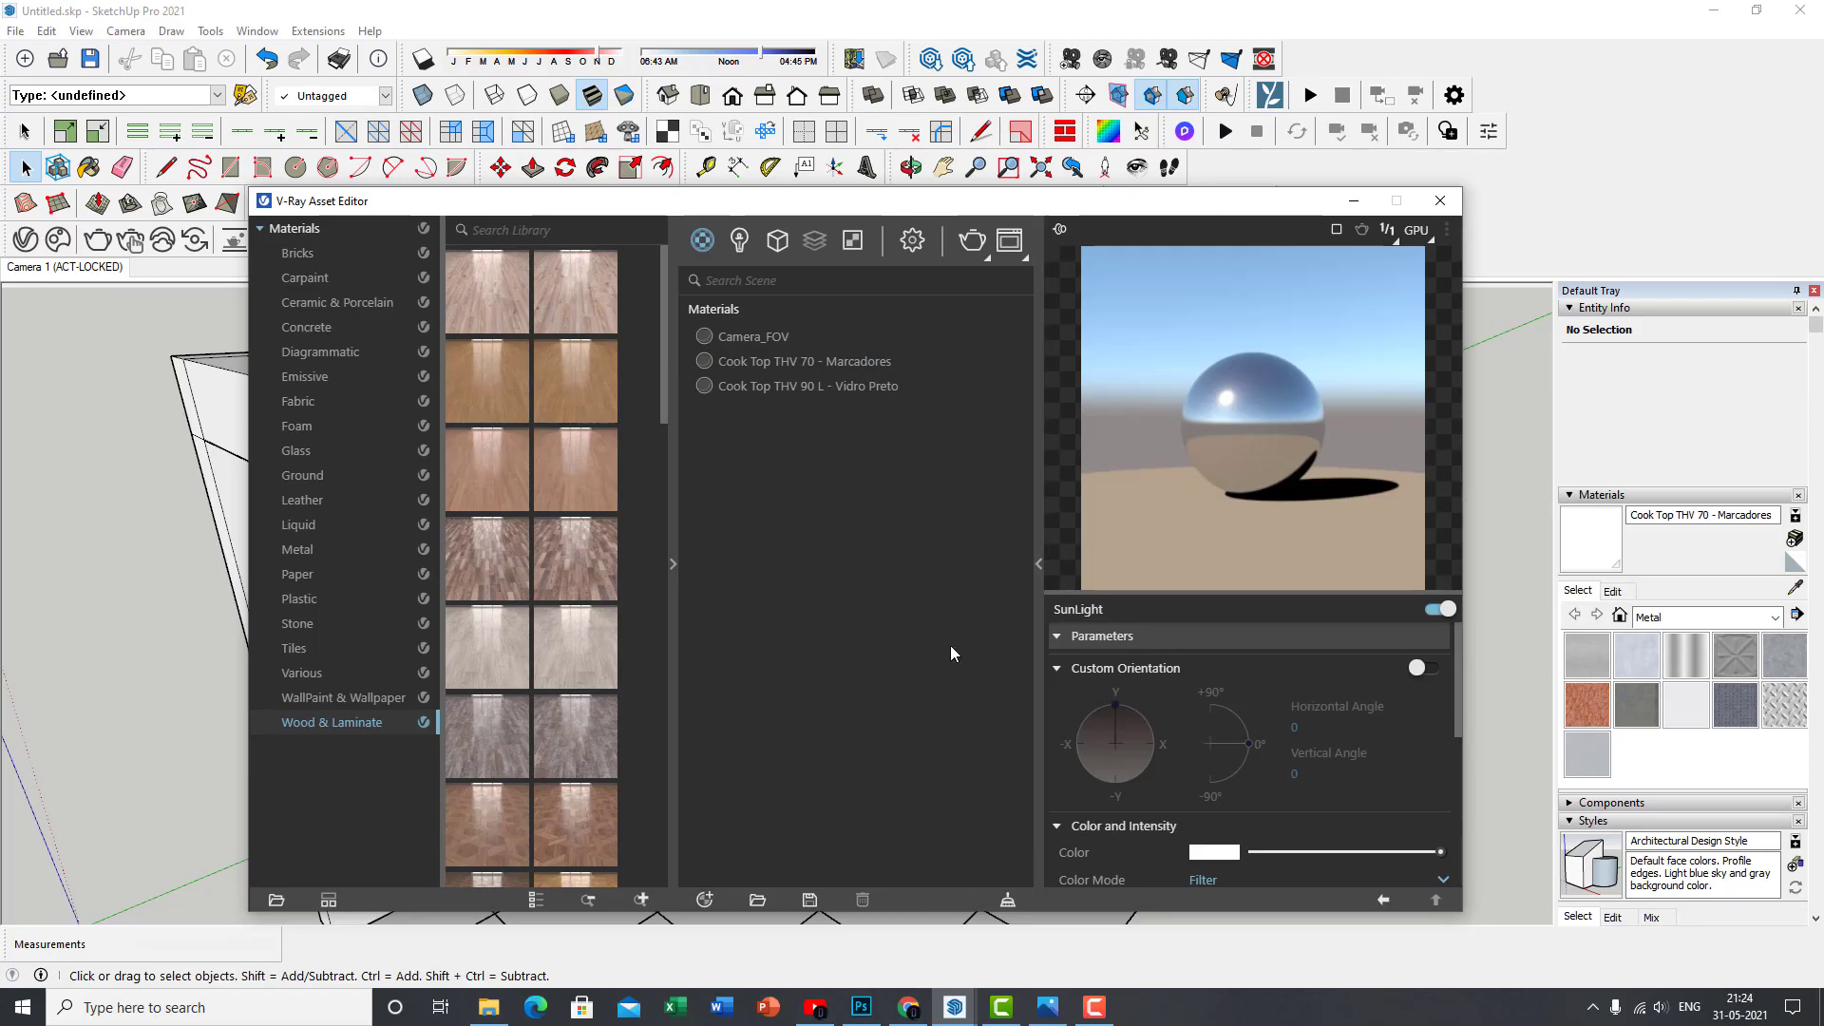
# Switch to Photos and examine the cabinet finishes in the kitchen reference image, then return to the SketchUp model
pyautogui.hotkey('alt', 'Tab')
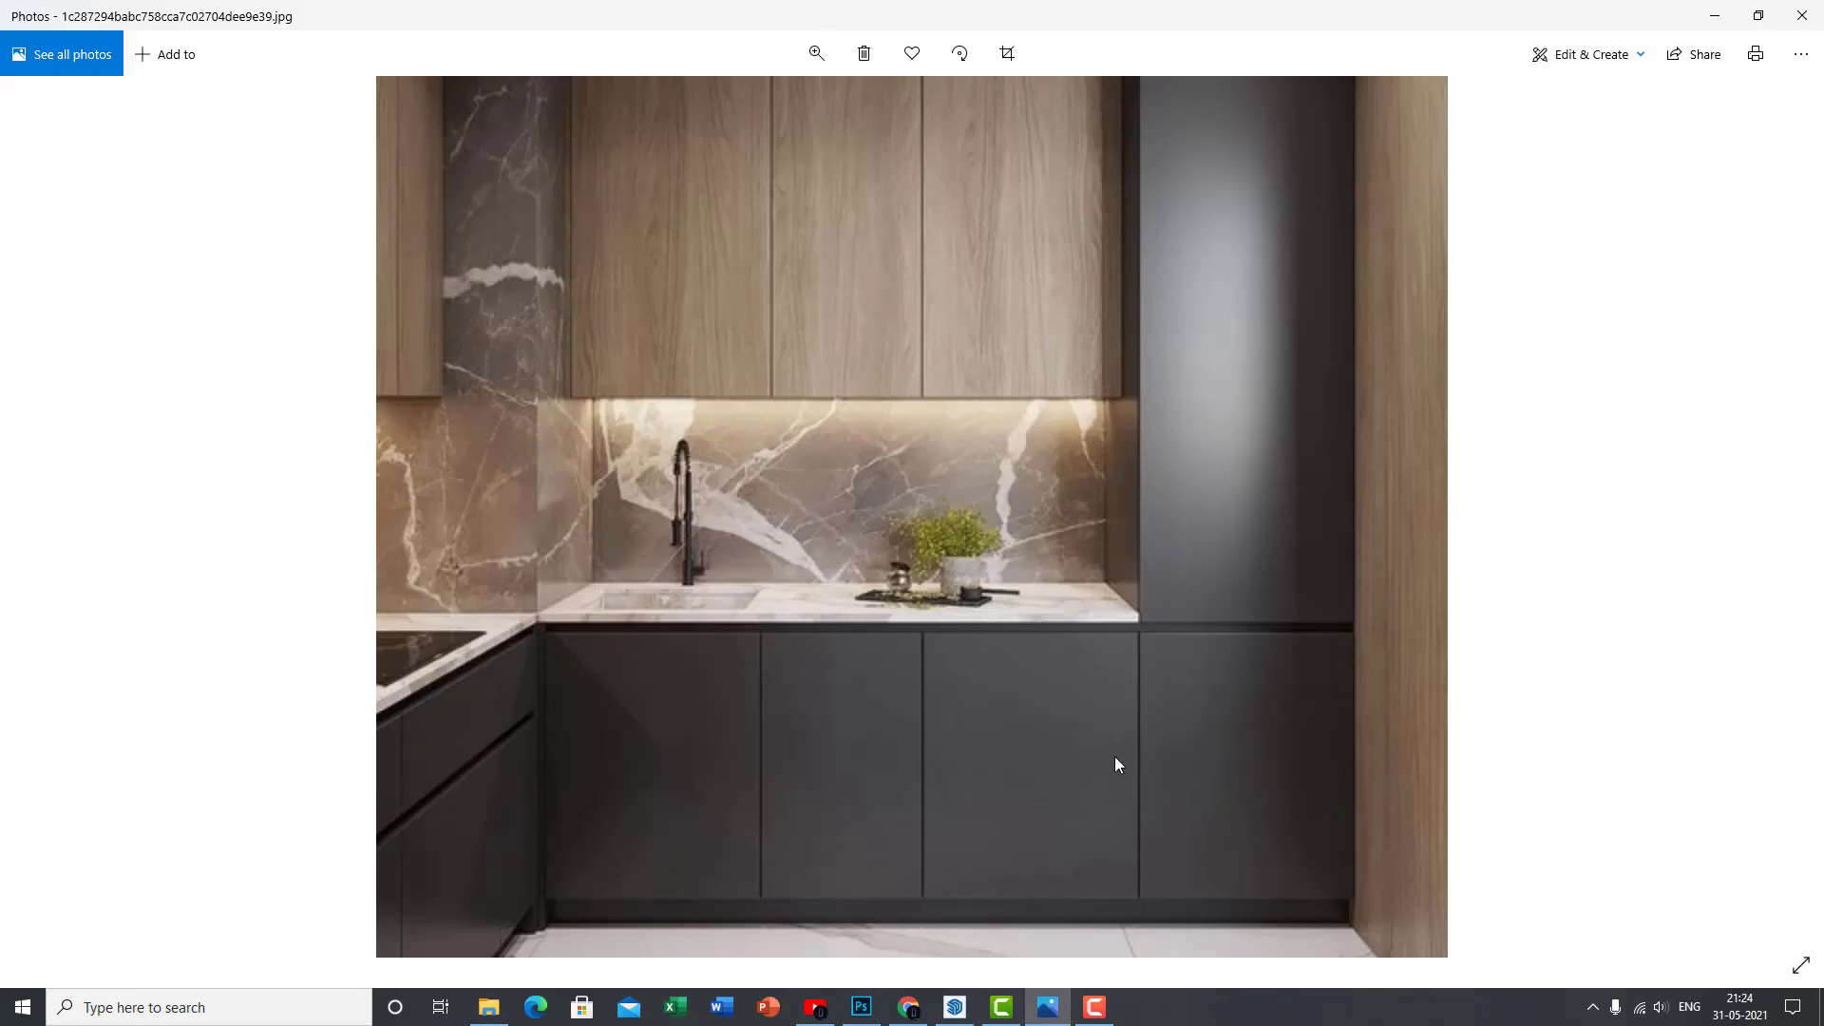
pyautogui.scroll(1, 989, 671)
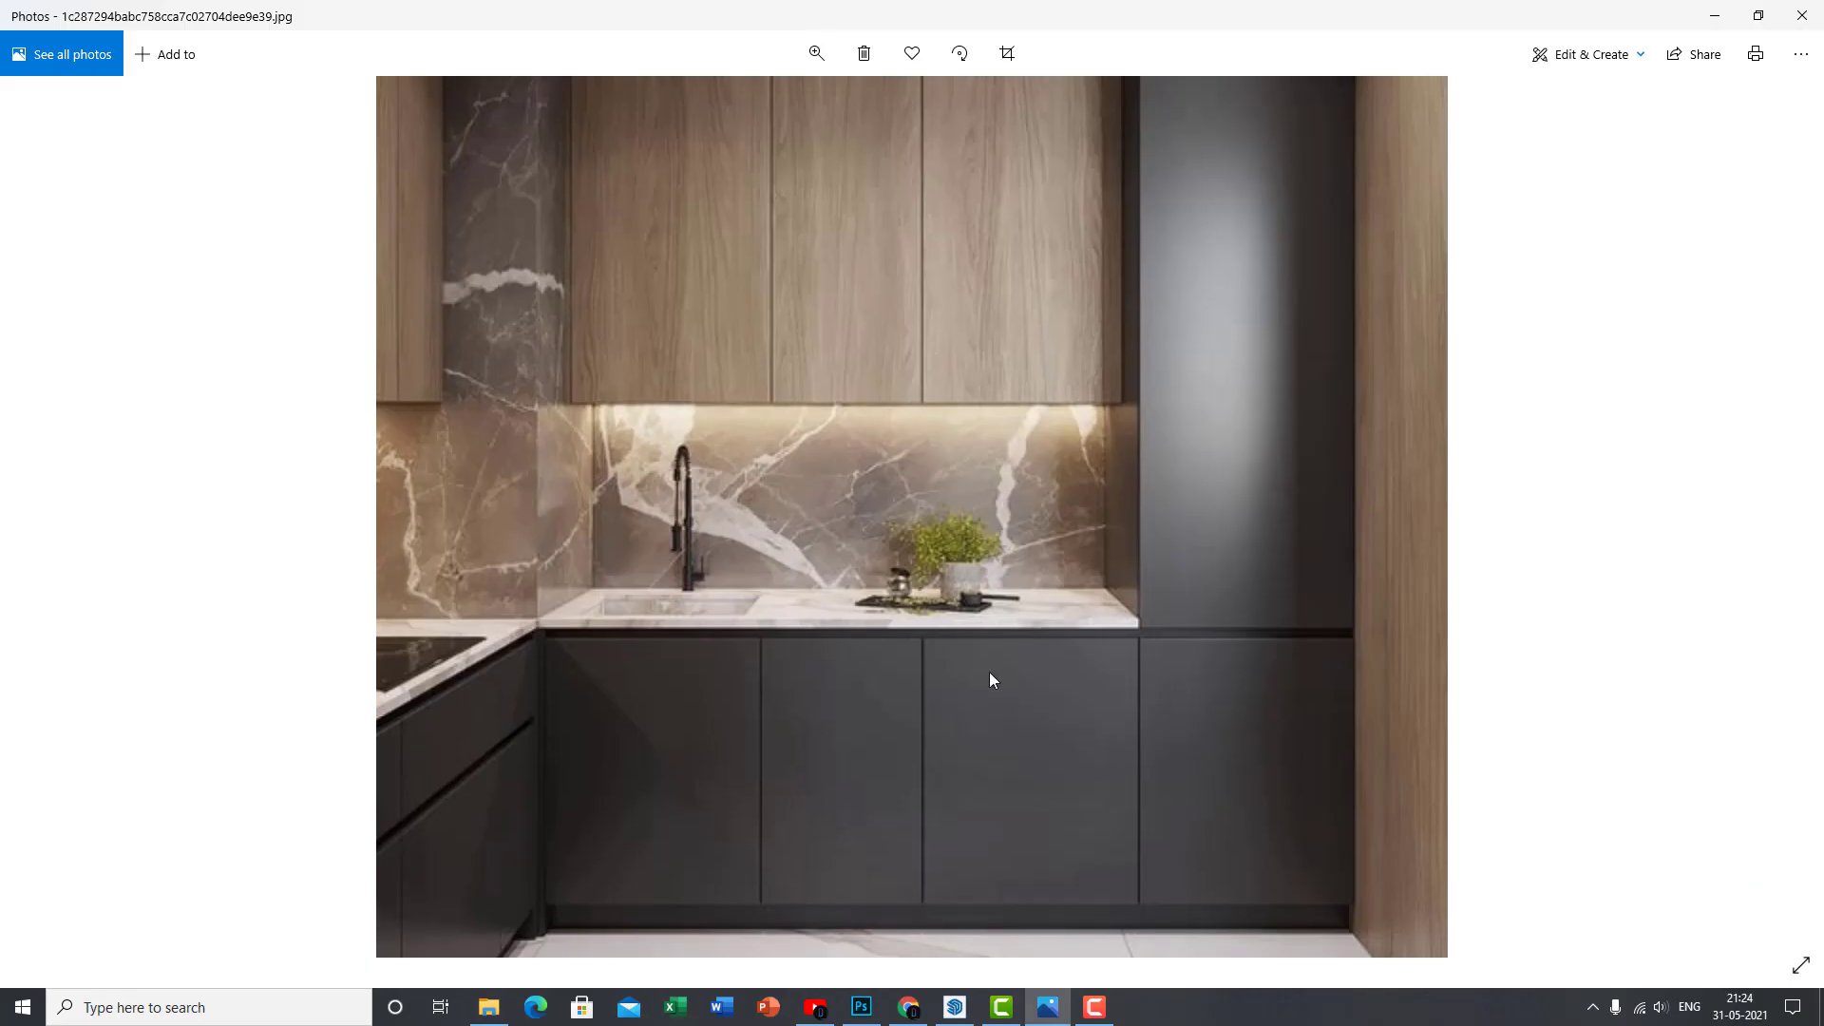
pyautogui.click(1714, 16)
# Examine the lower cabinet fronts along both counter runs, from the cooktop side to the tall cabinet beside the sink
pyautogui.scroll(-3, 807, 644)
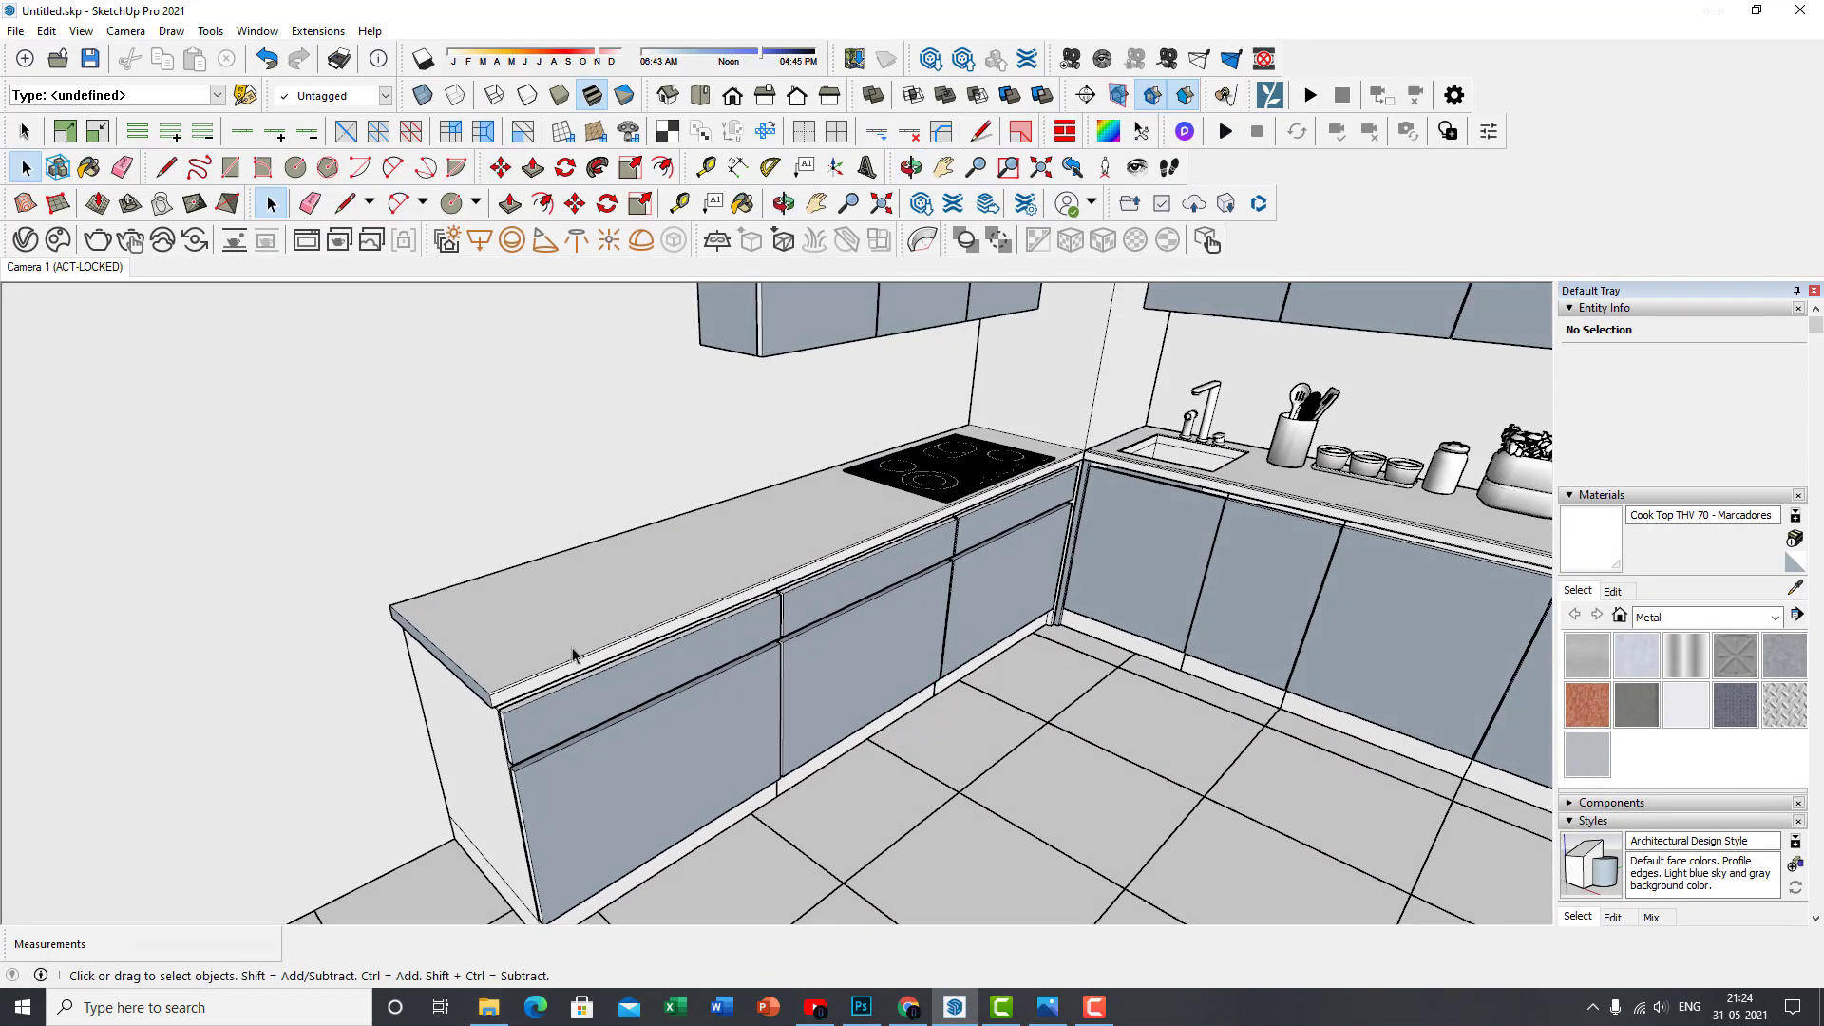
pyautogui.moveTo(569, 652); pyautogui.dragTo(595, 610, button='middle')
pyautogui.scroll(3, 599, 617)
pyautogui.scroll(-3, 741, 688)
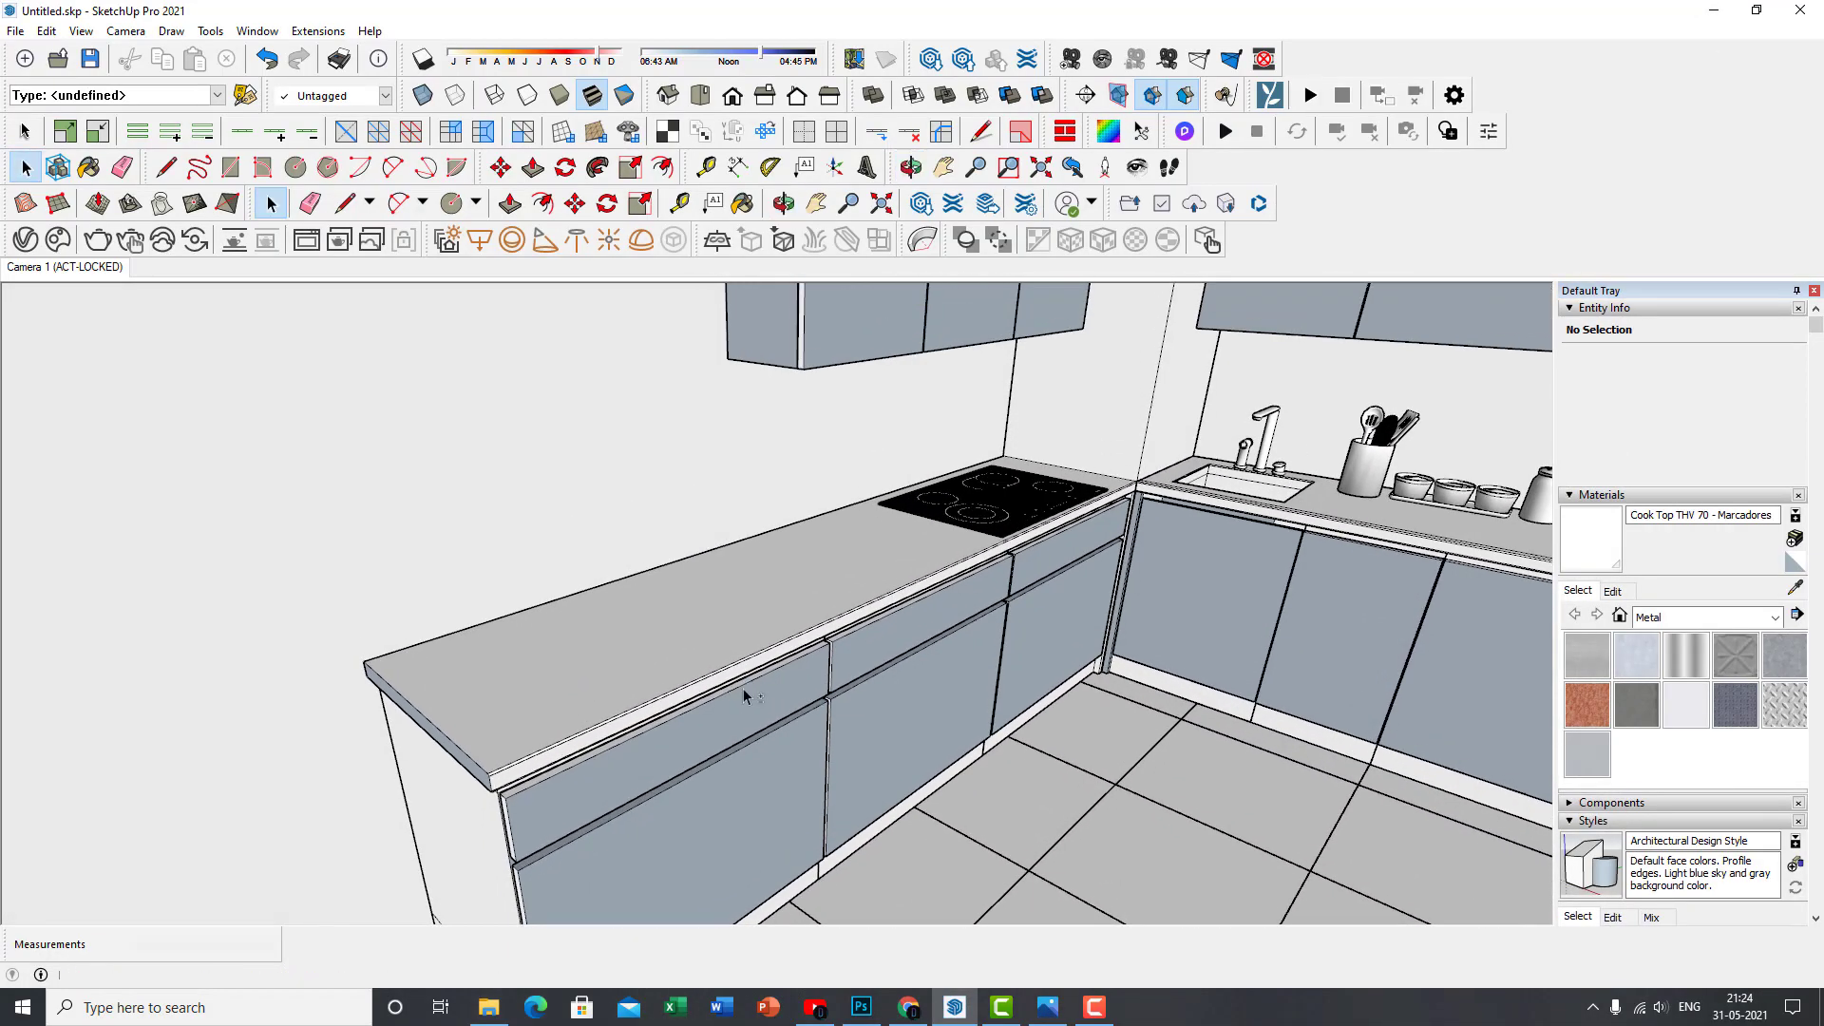
pyautogui.moveTo(745, 693); pyautogui.dragTo(732, 684, button='middle')
pyautogui.scroll(3, 794, 721)
pyautogui.scroll(-3, 793, 722)
pyautogui.moveTo(887, 721); pyautogui.dragTo(1070, 745, button='middle')
pyautogui.scroll(3, 937, 732)
pyautogui.moveTo(937, 733); pyautogui.dragTo(1222, 680, button='middle')
pyautogui.scroll(3, 785, 732)
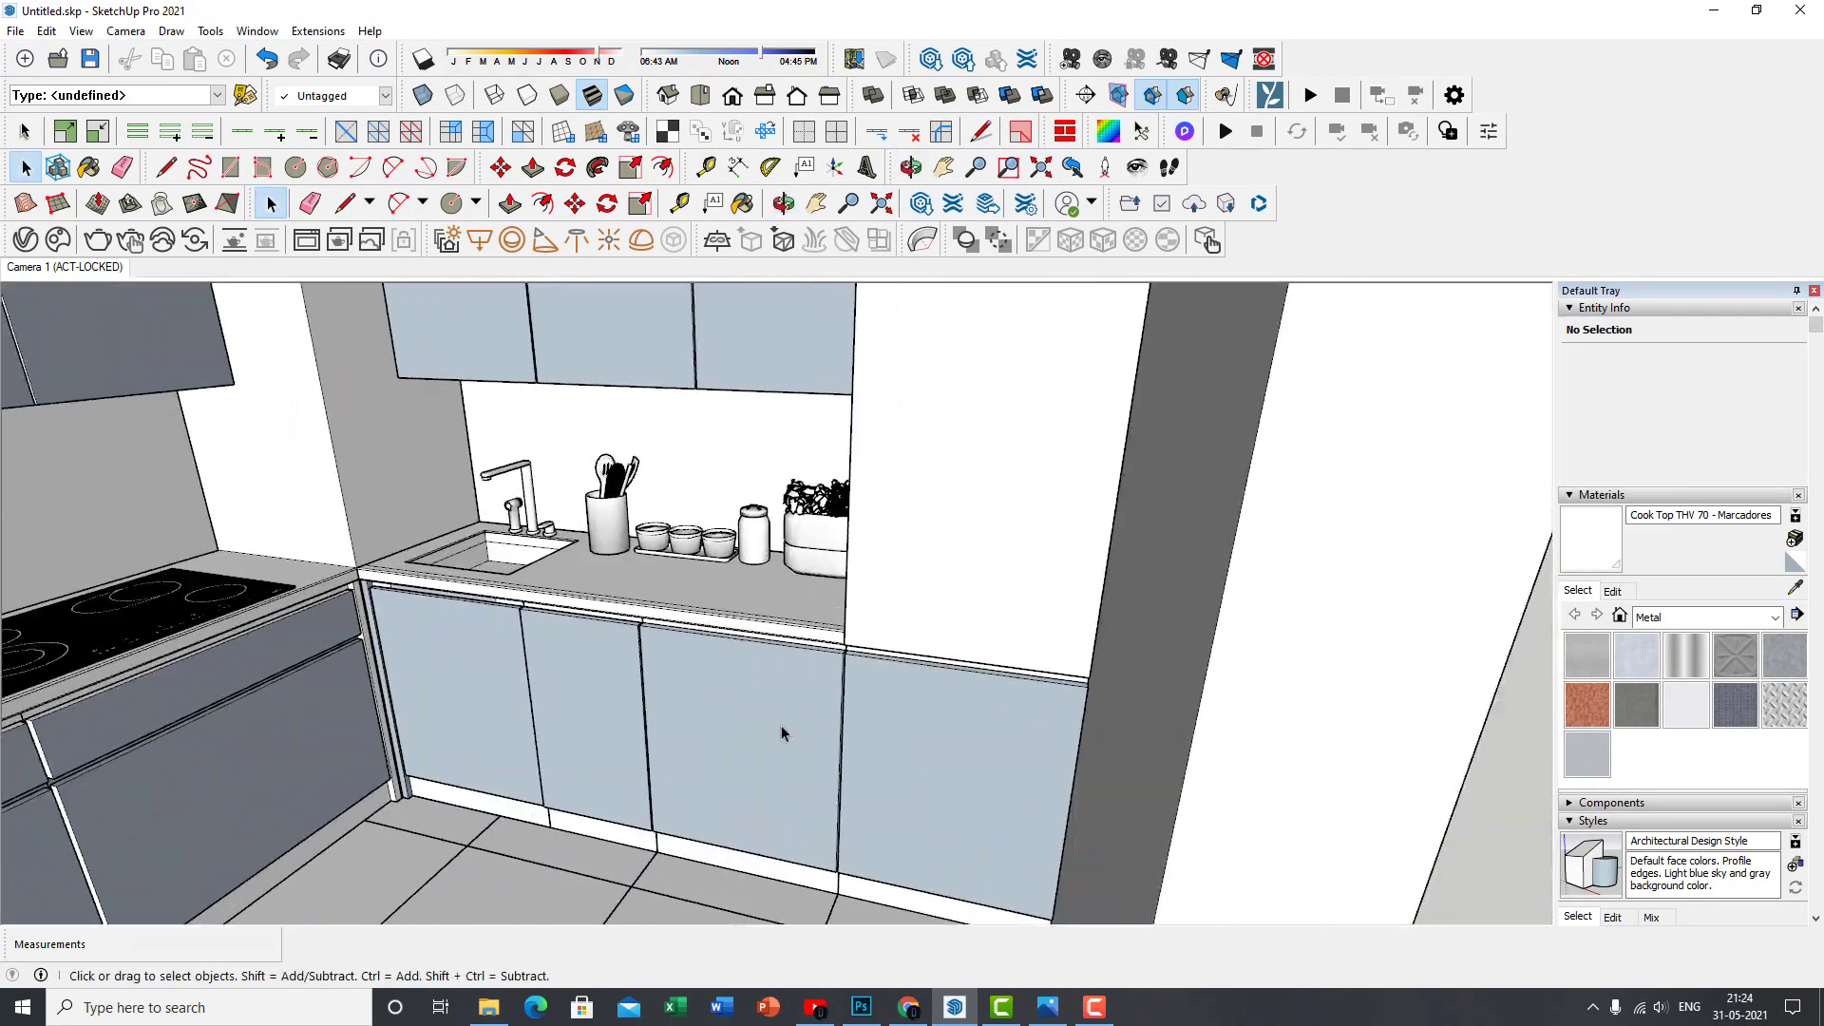
pyautogui.moveTo(786, 732); pyautogui.dragTo(858, 696, button='middle')
pyautogui.scroll(2, 236, 398)
# Add WallPaint Simple Reflective from the WallPaint & Wallpaper category of the V-Ray library to the scene materials
pyautogui.click(25, 239)
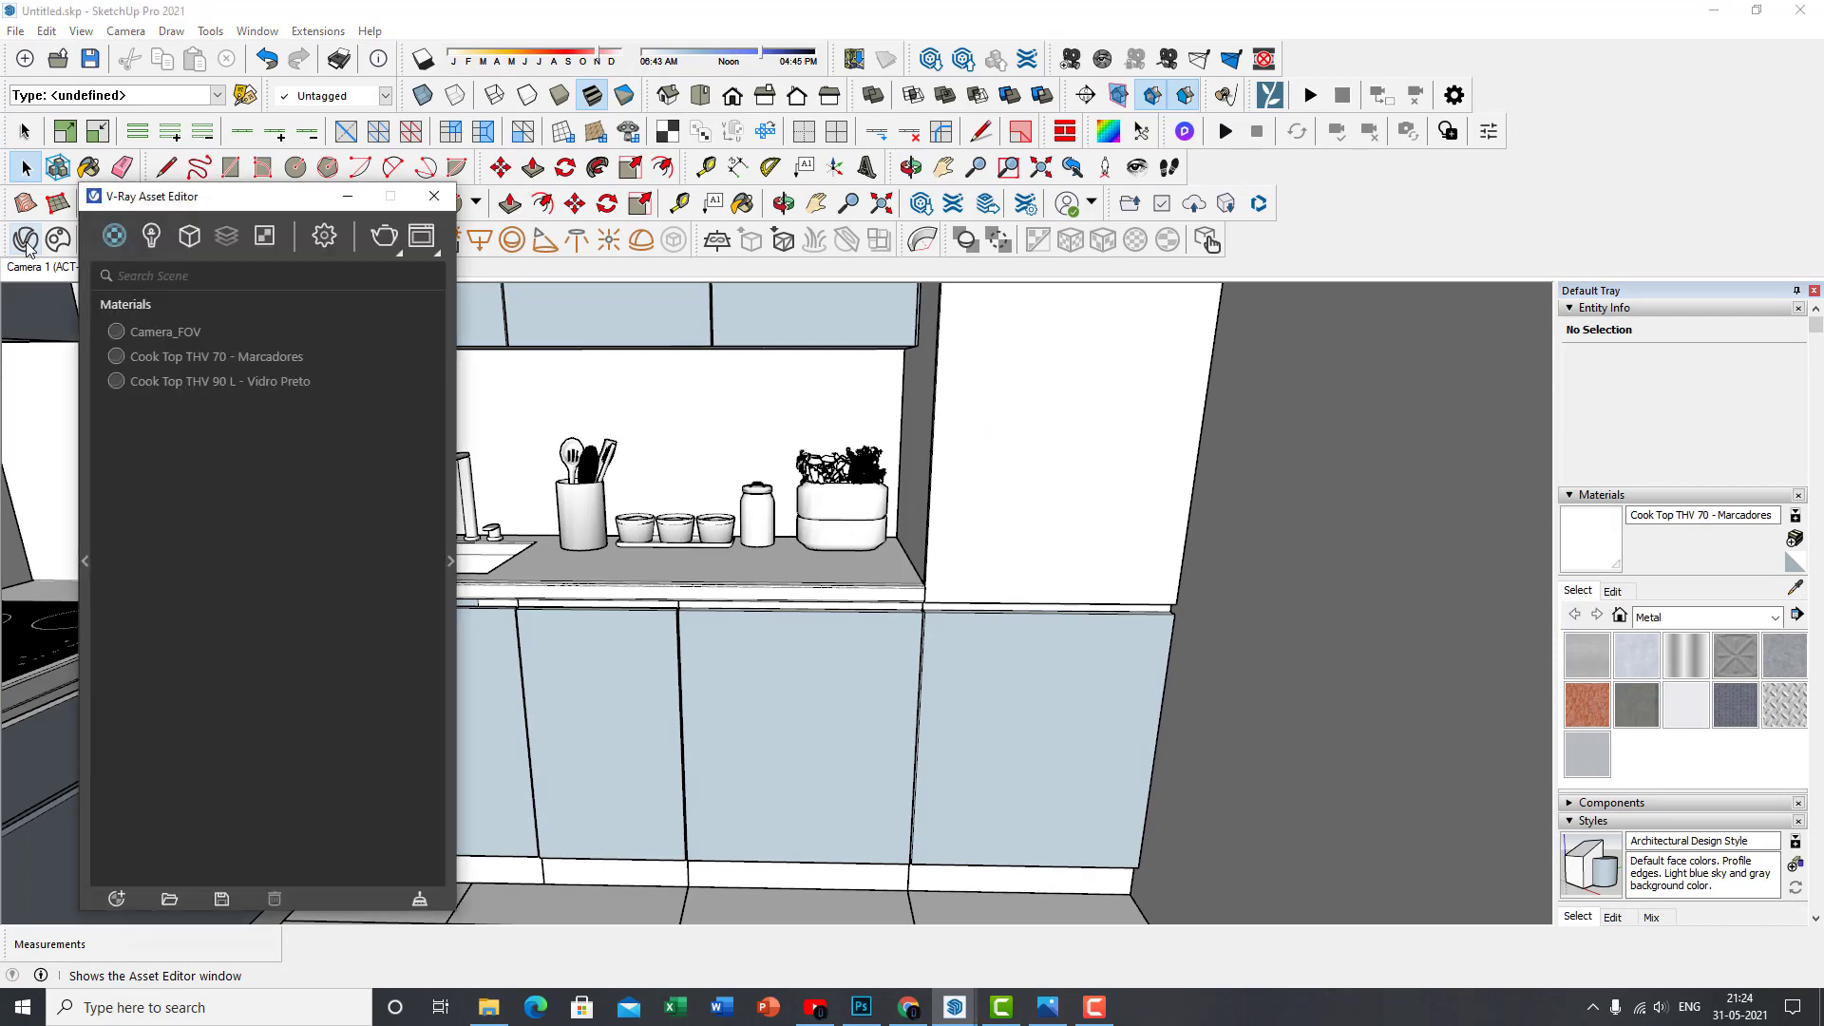
pyautogui.moveTo(282, 217); pyautogui.dragTo(805, 217)
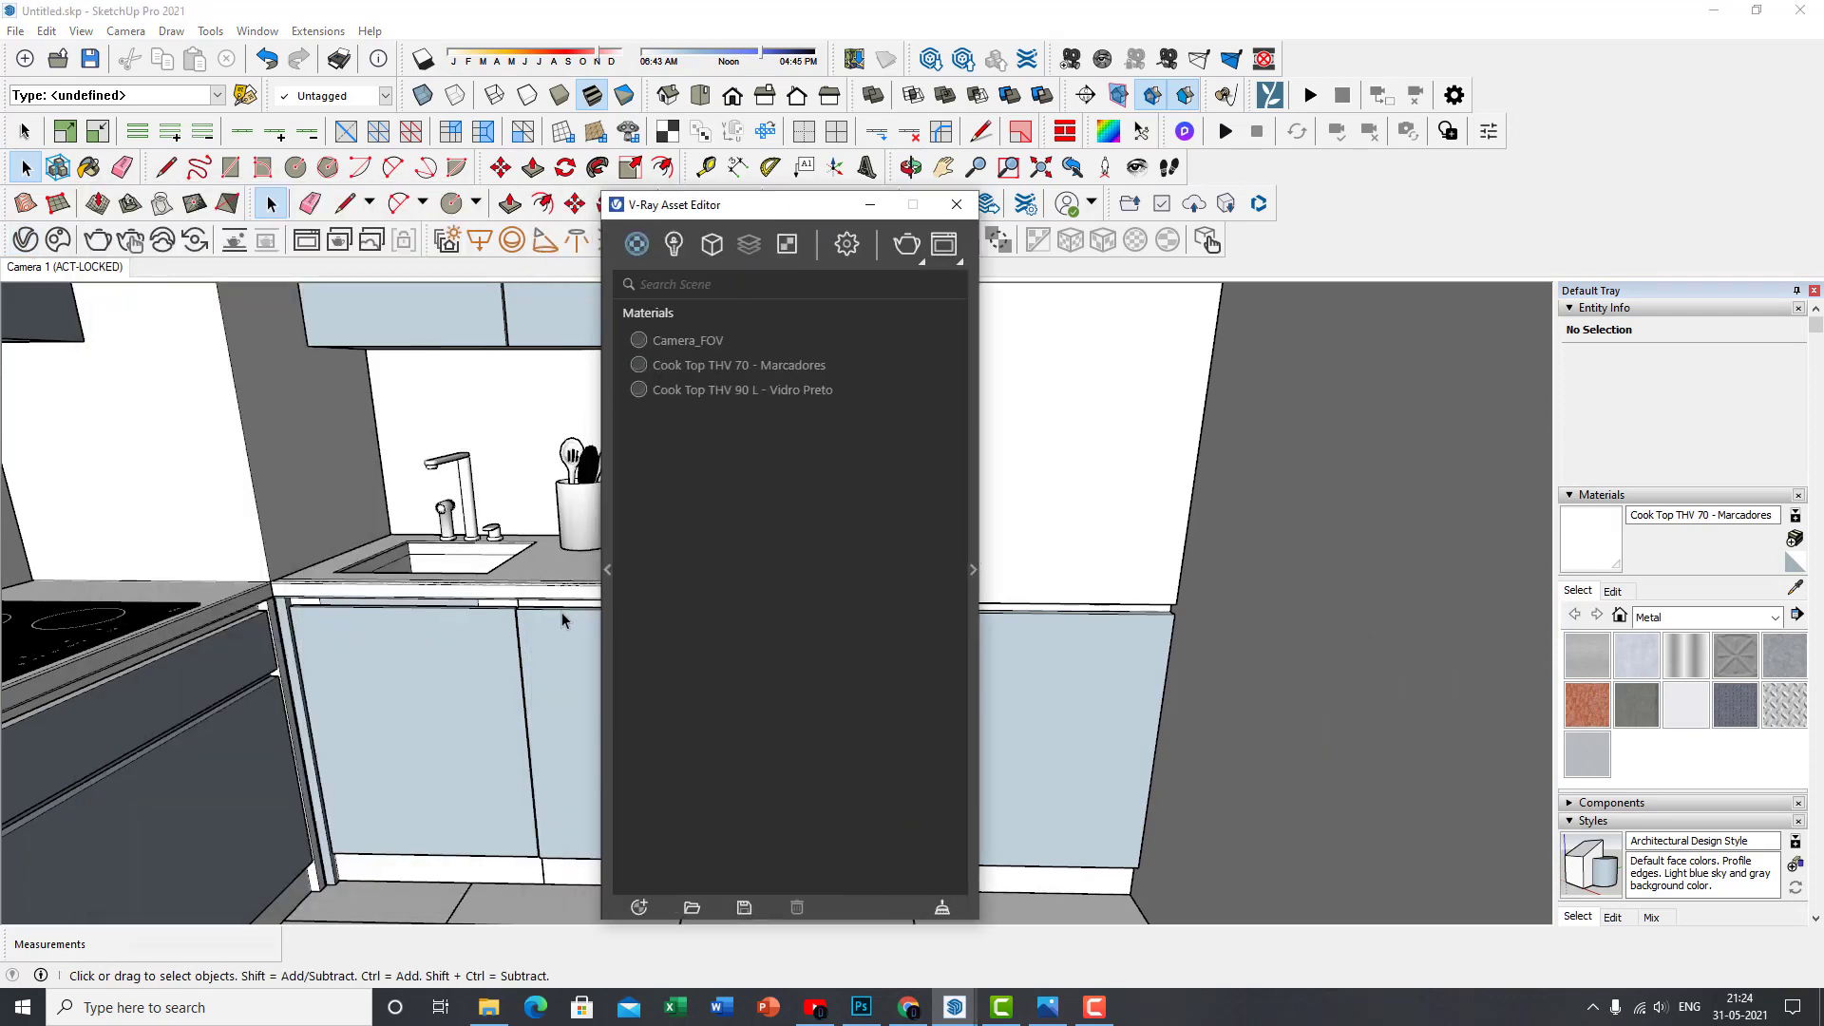
pyautogui.click(607, 570)
pyautogui.click(974, 571)
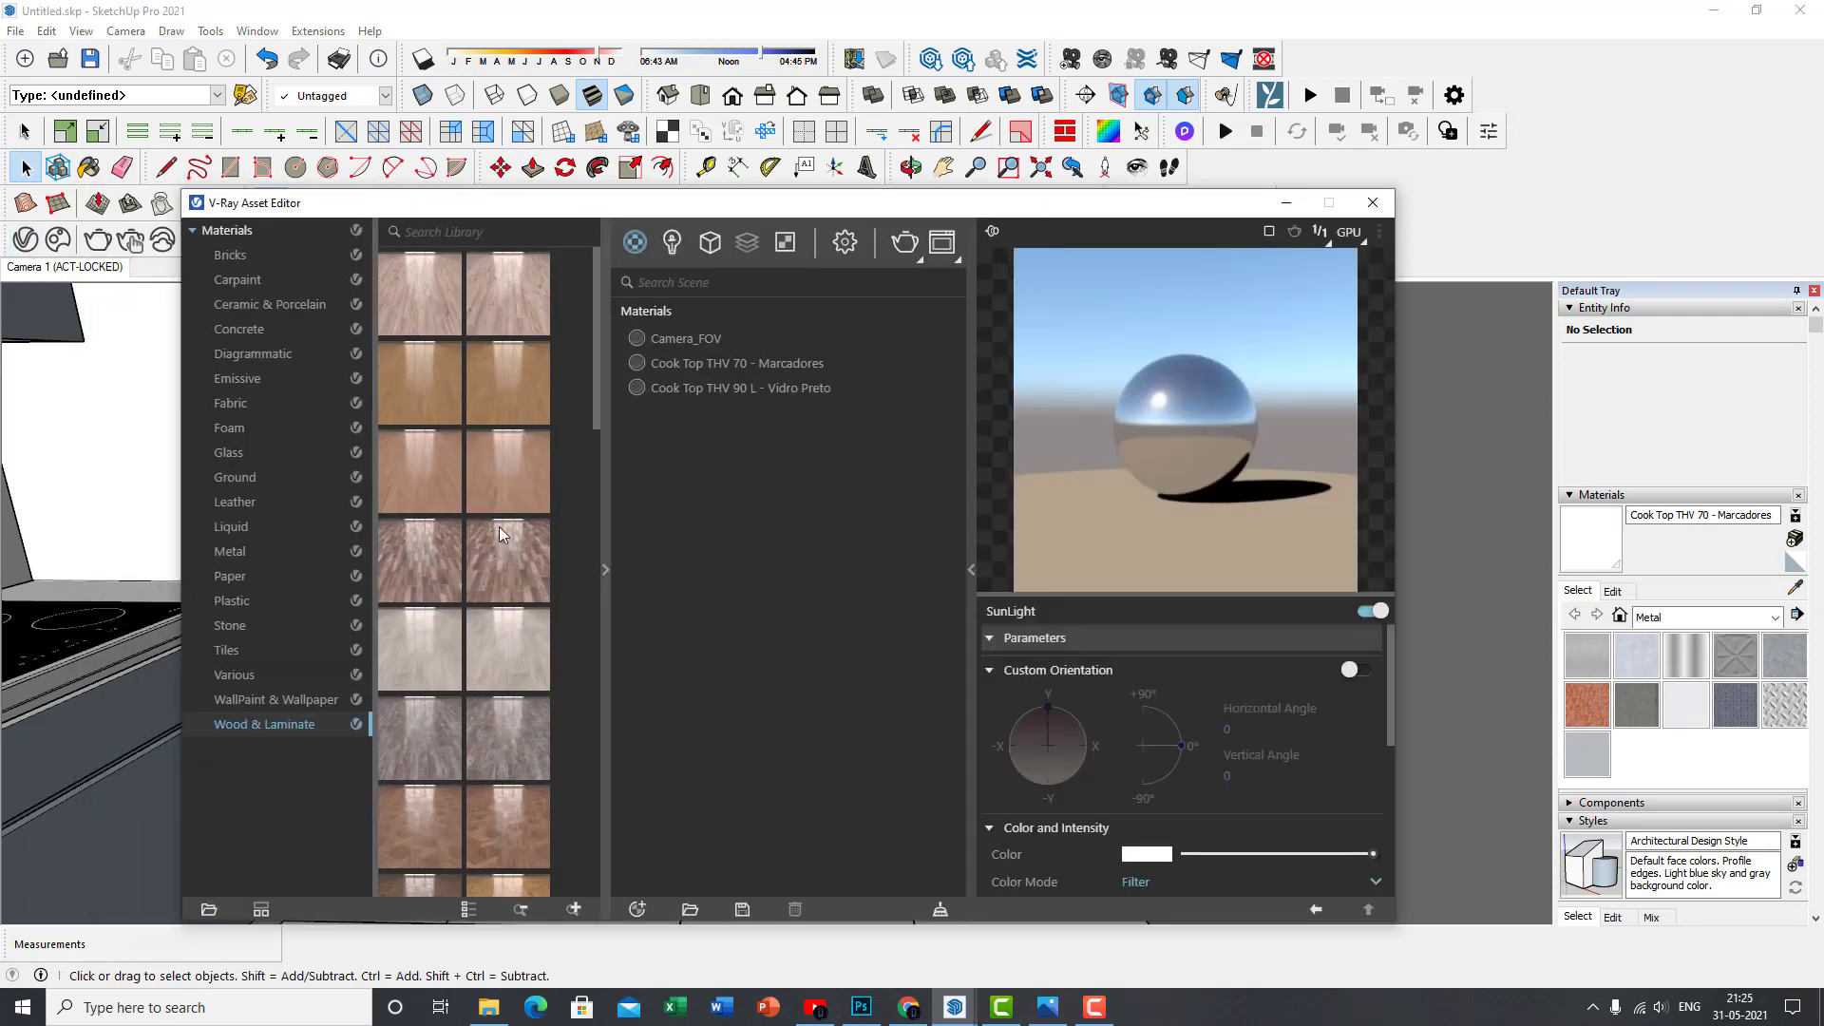
pyautogui.click(300, 701)
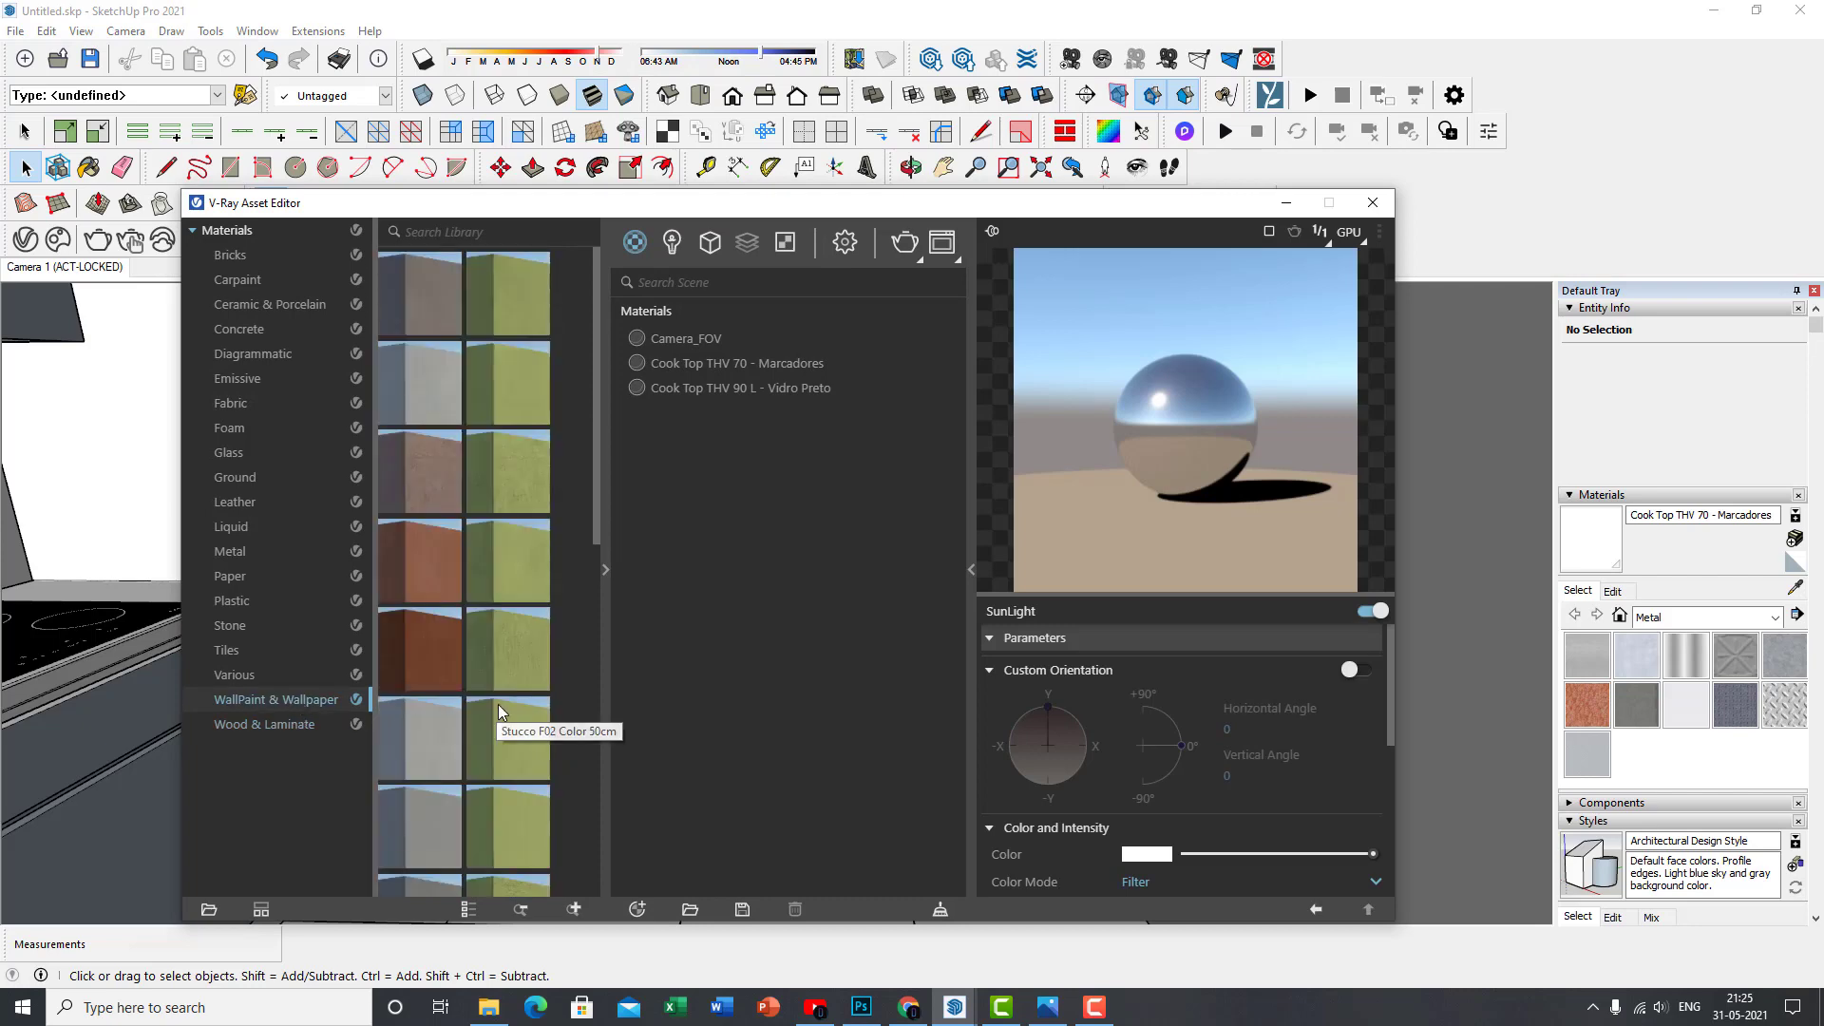
pyautogui.scroll(-10, 498, 704)
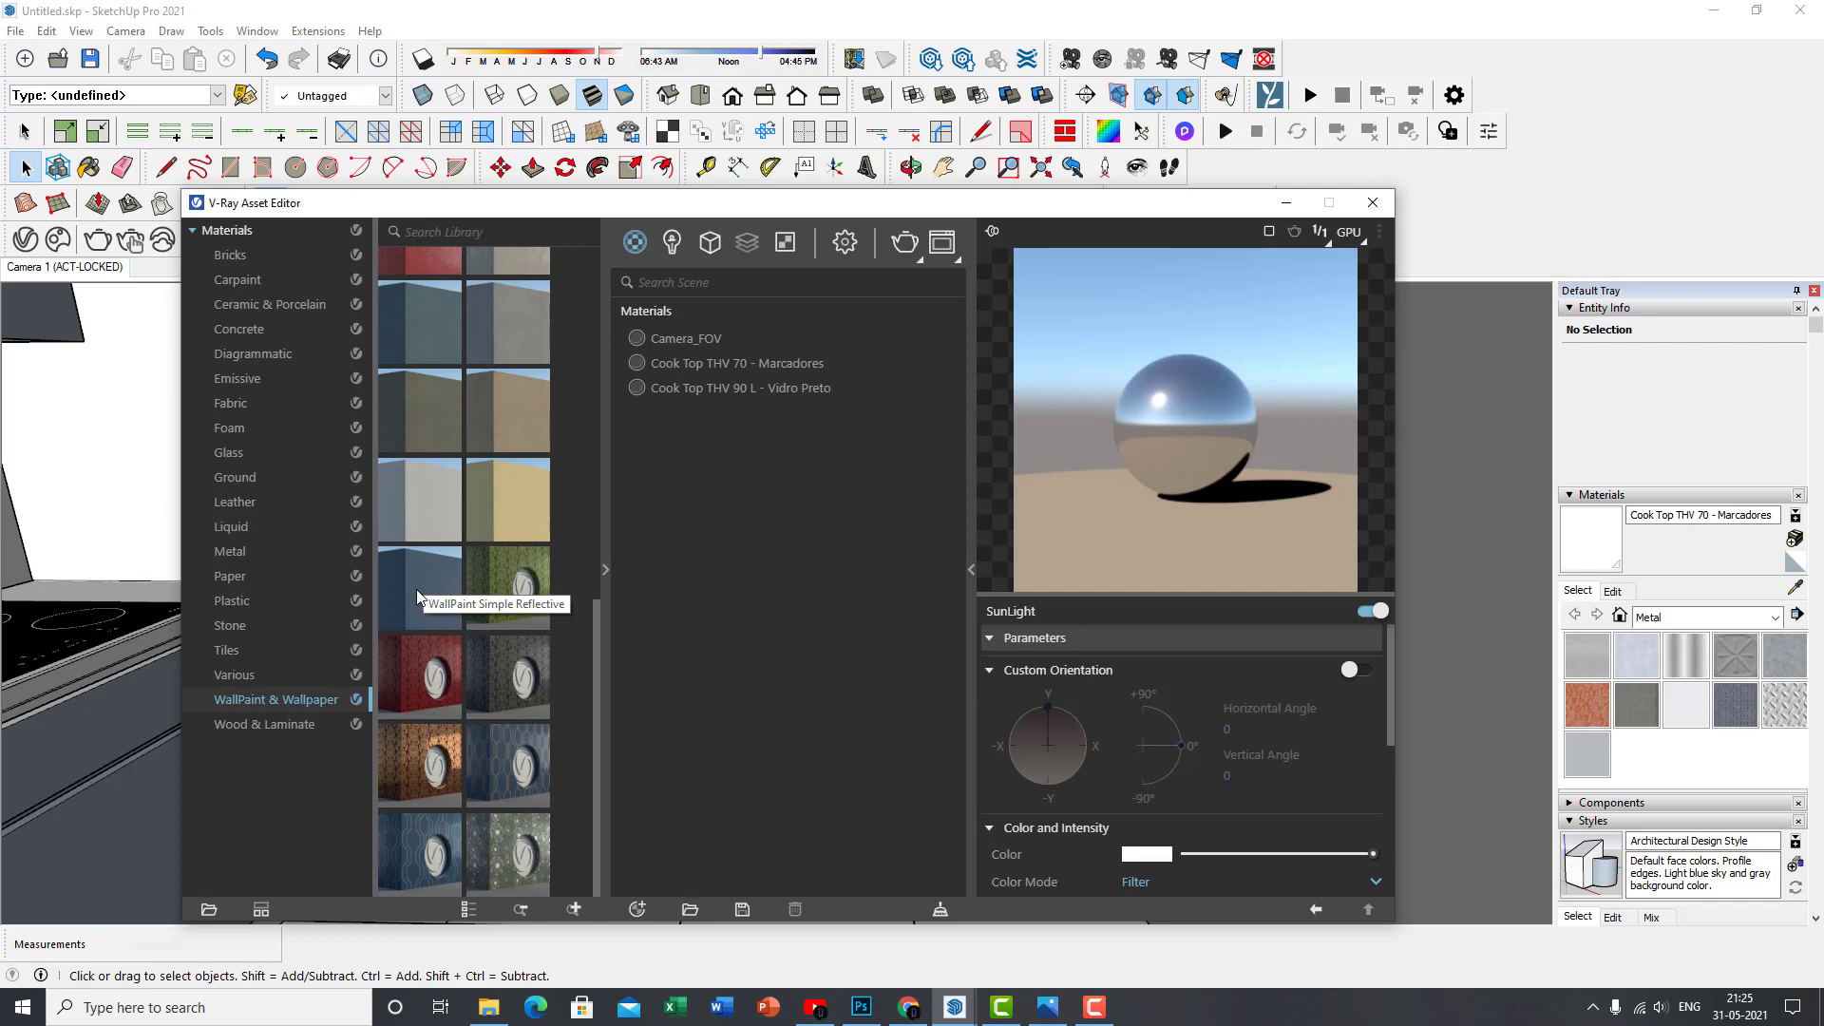
pyautogui.moveTo(416, 589)
pyautogui.mouseDown()
pyautogui.moveTo(796, 477)
pyautogui.moveTo(482, 547)
pyautogui.moveTo(426, 599)
pyautogui.mouseUp()
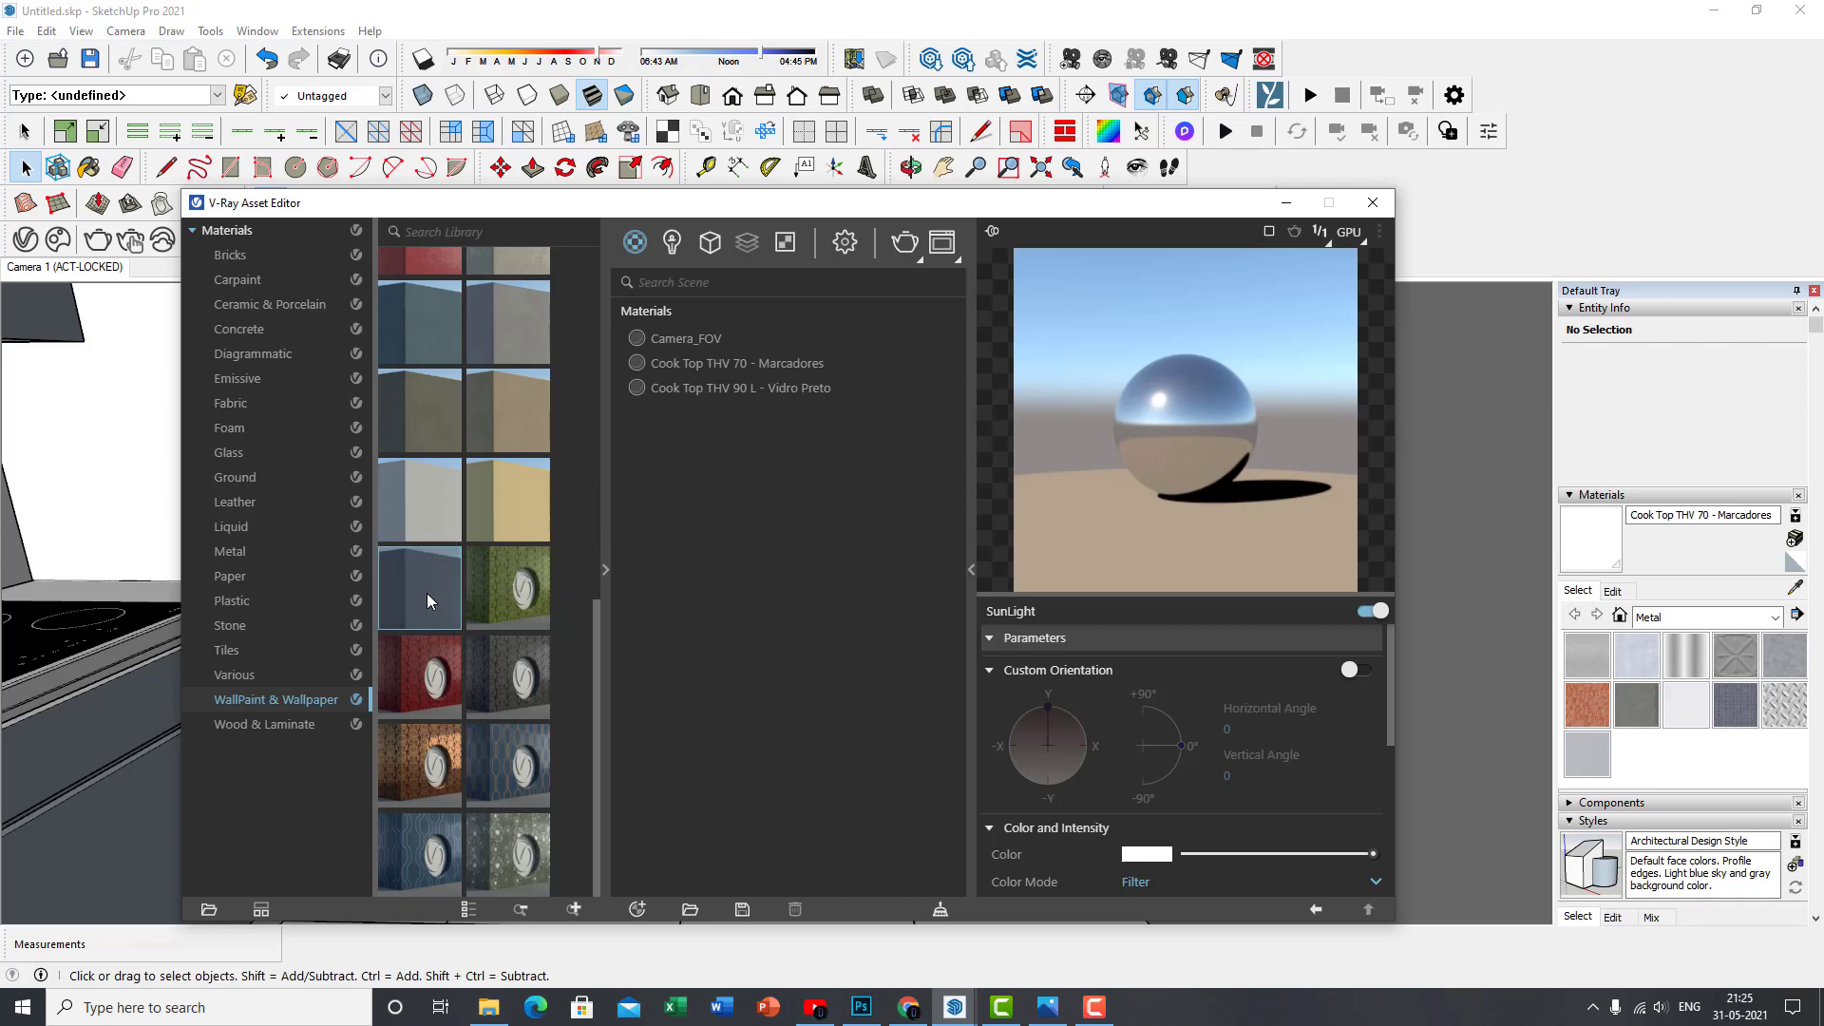
pyautogui.moveTo(577, 537); pyautogui.dragTo(770, 432)
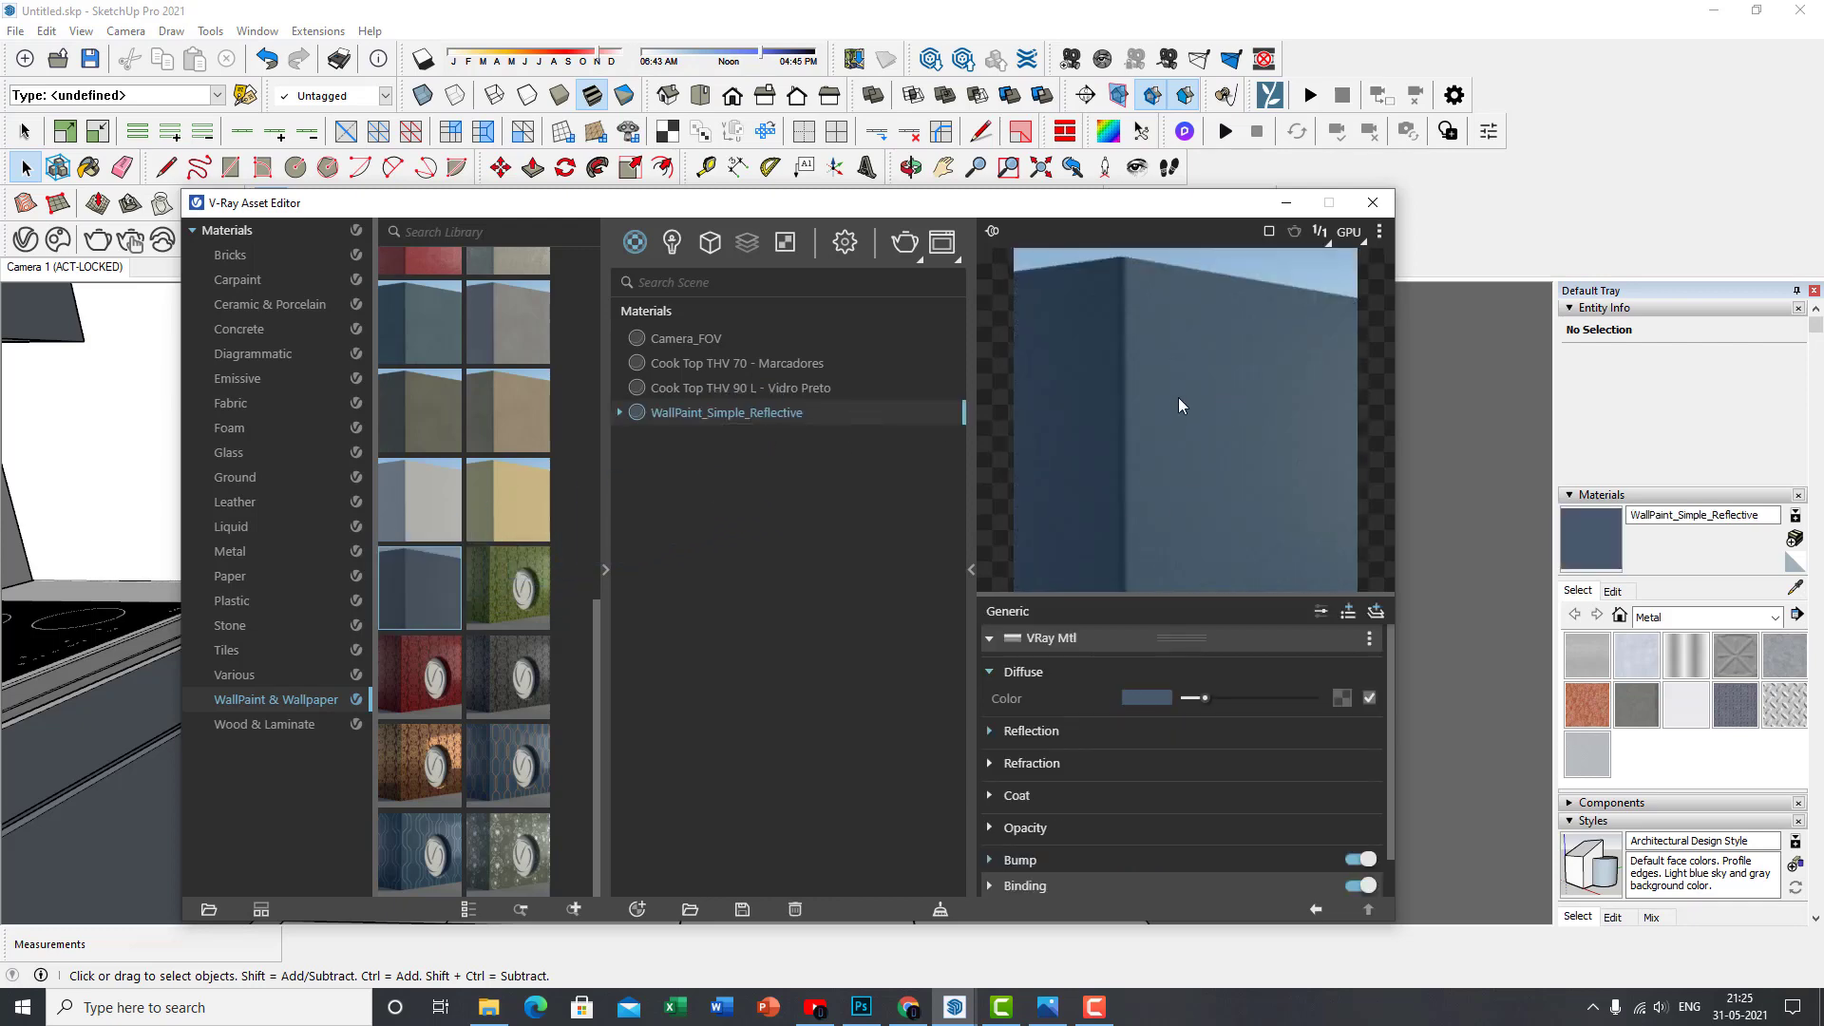
# Change the diffuse color of the WallPaint_Simple_Reflective material to a near-black grey
pyautogui.click(1138, 695)
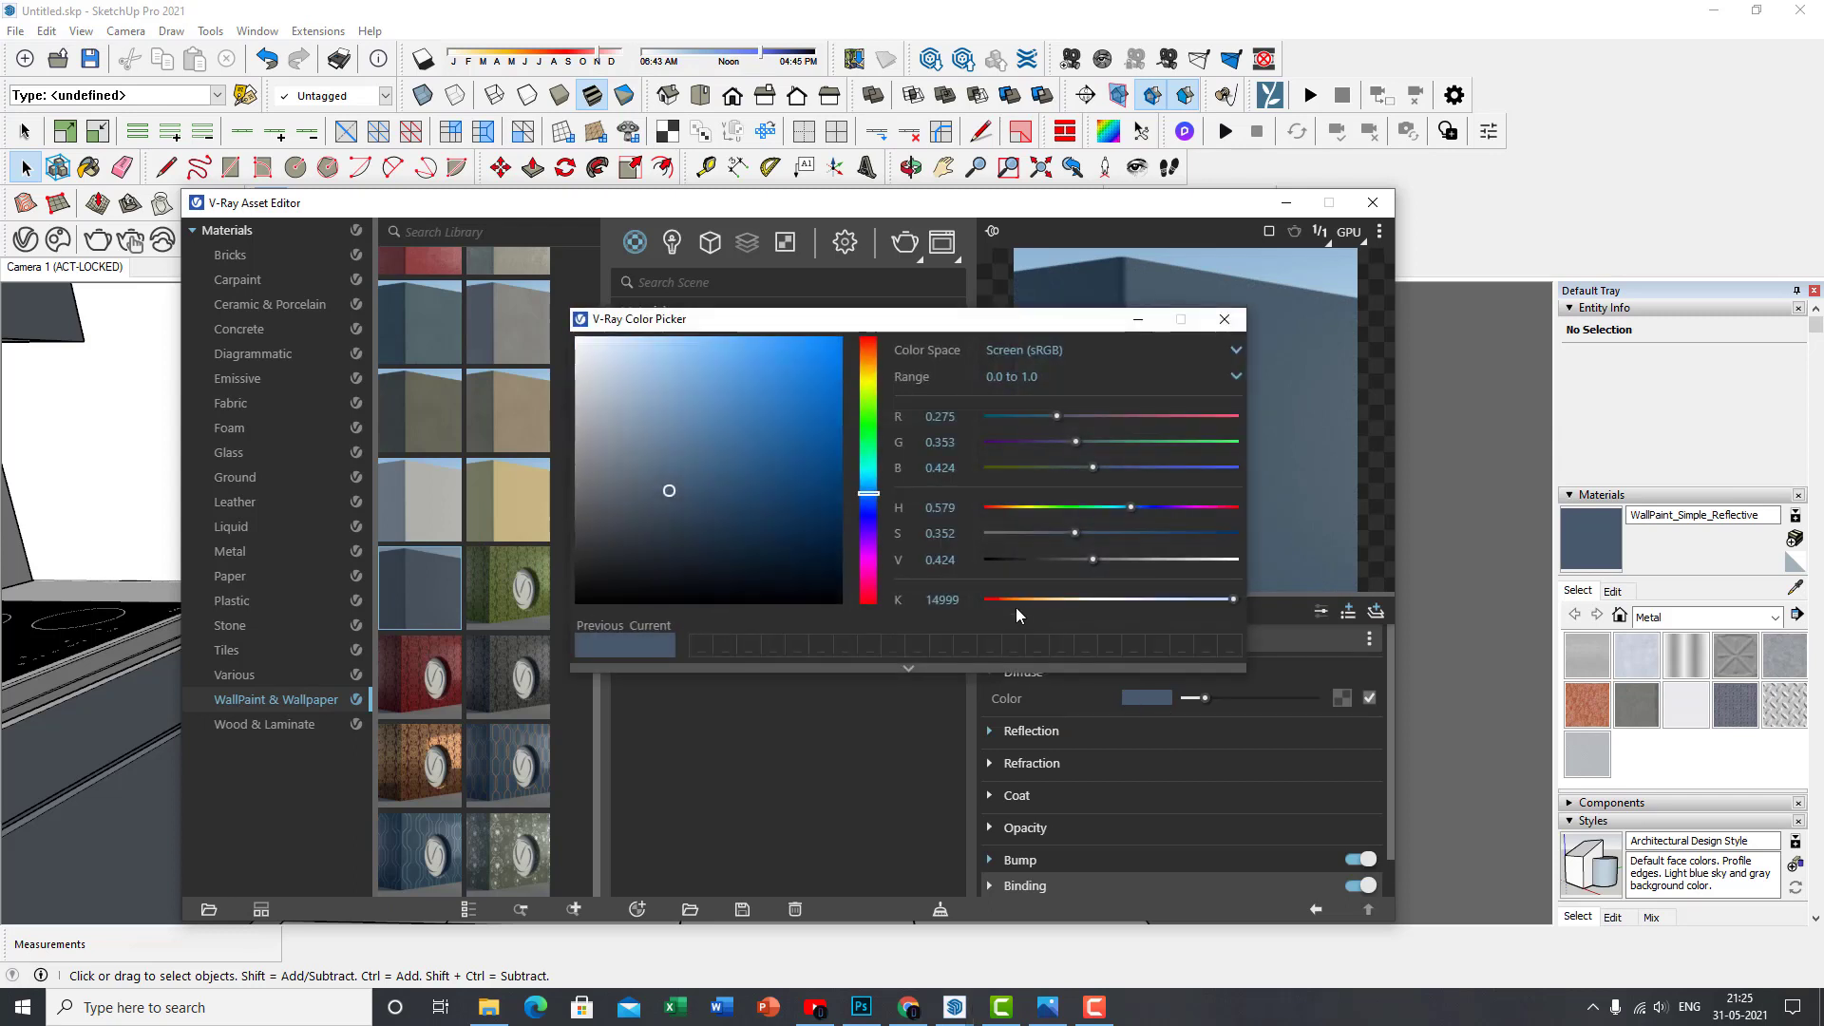
pyautogui.moveTo(585, 529); pyautogui.dragTo(544, 570)
pyautogui.click(1223, 319)
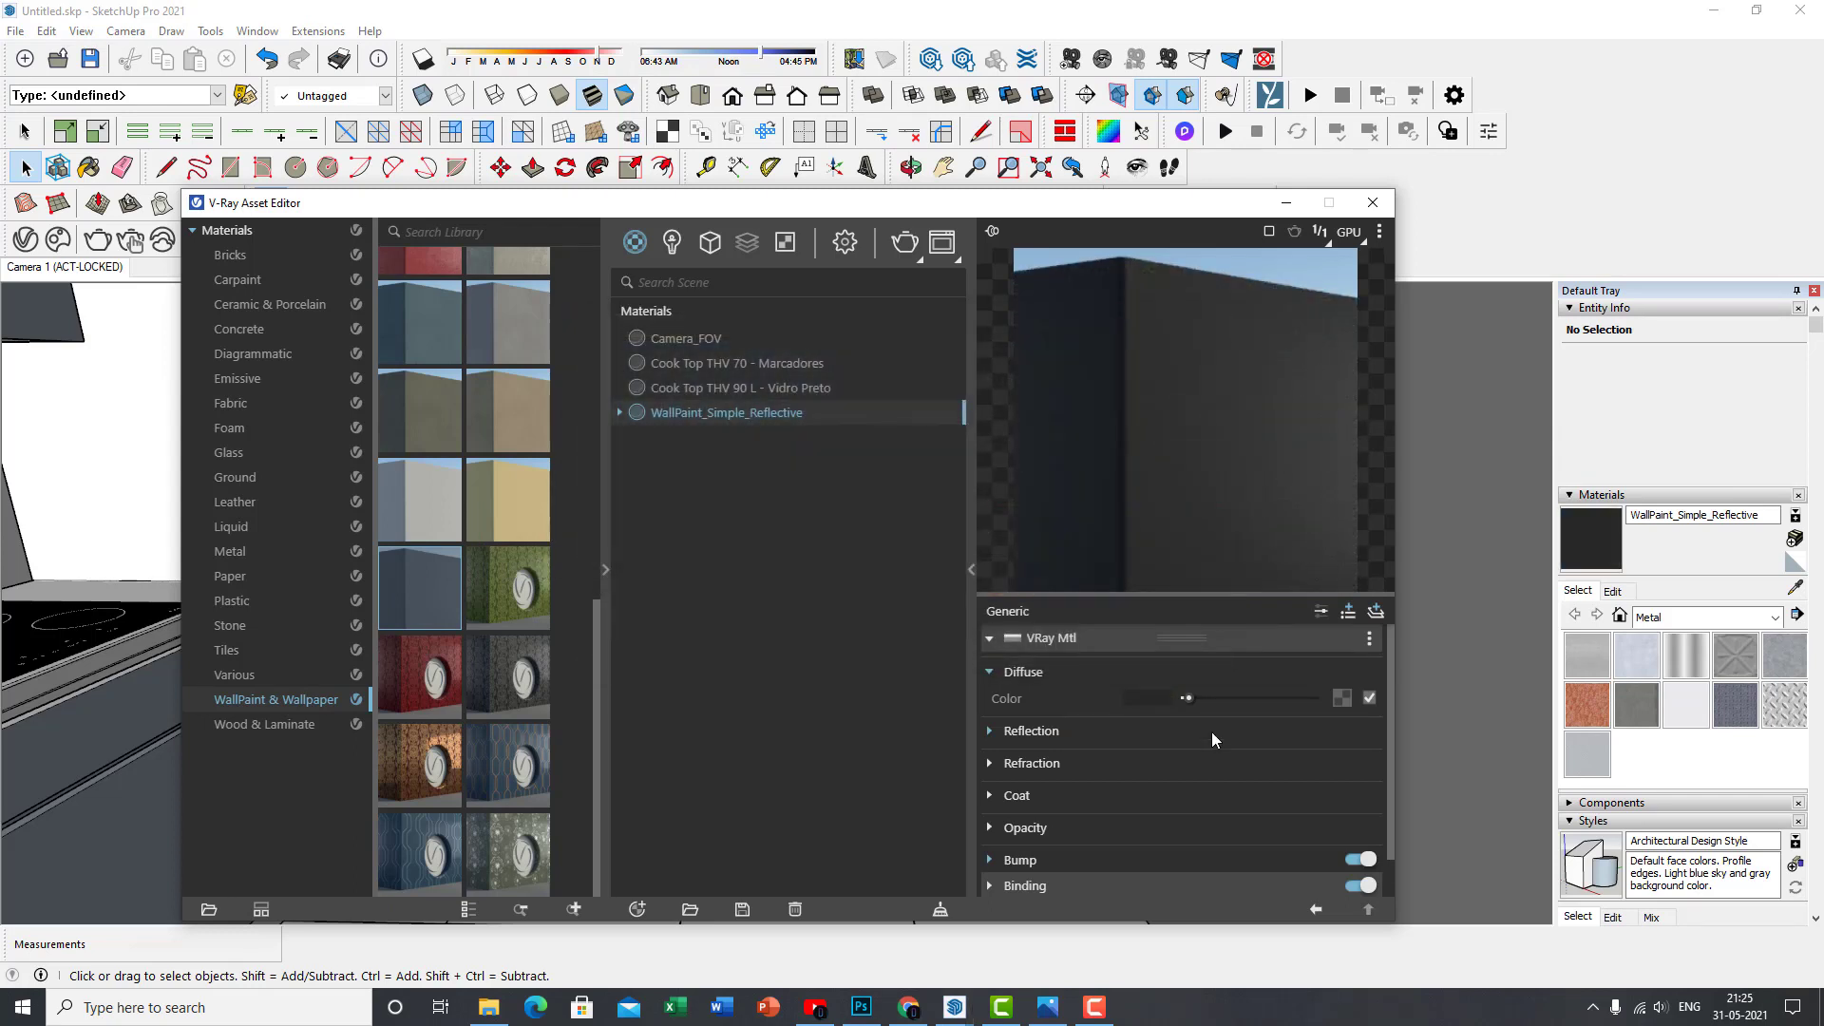
pyautogui.click(1148, 697)
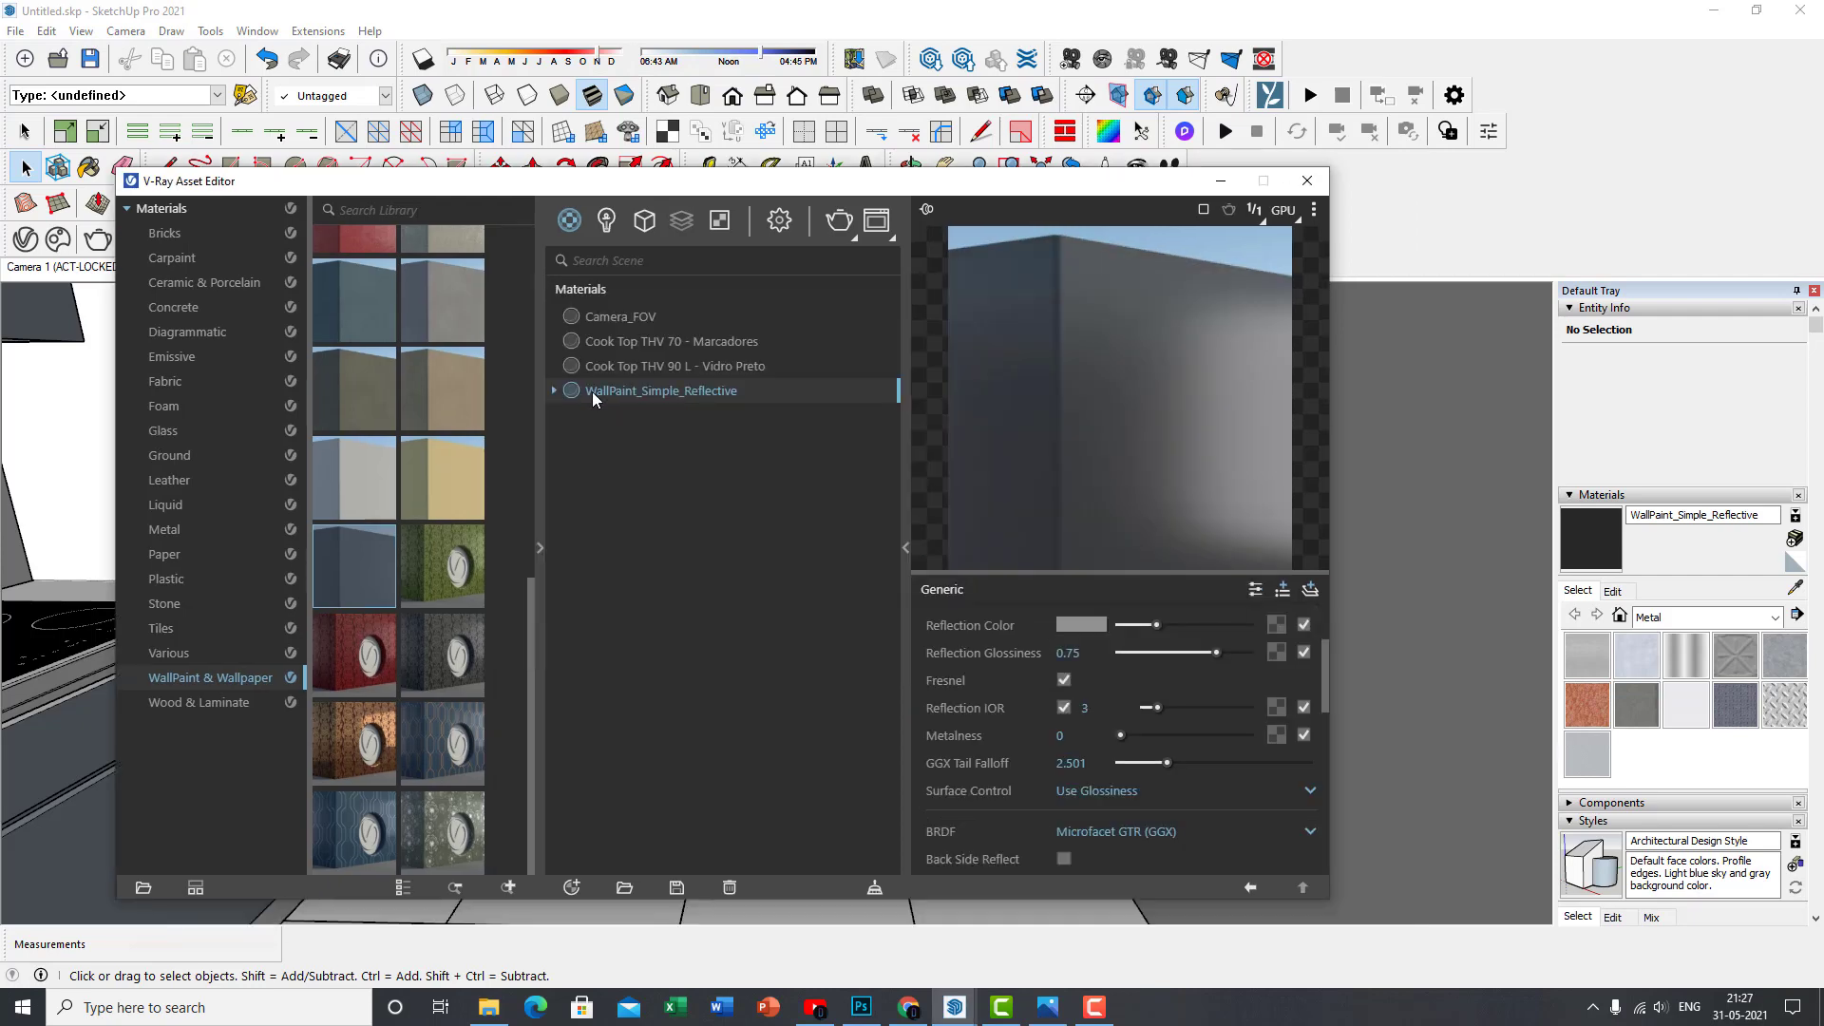
# Rename the WallPaint_Simple_Reflective material to "lower cabinets" and close the V-Ray Asset Editor
pyautogui.rightClick(730, 390)
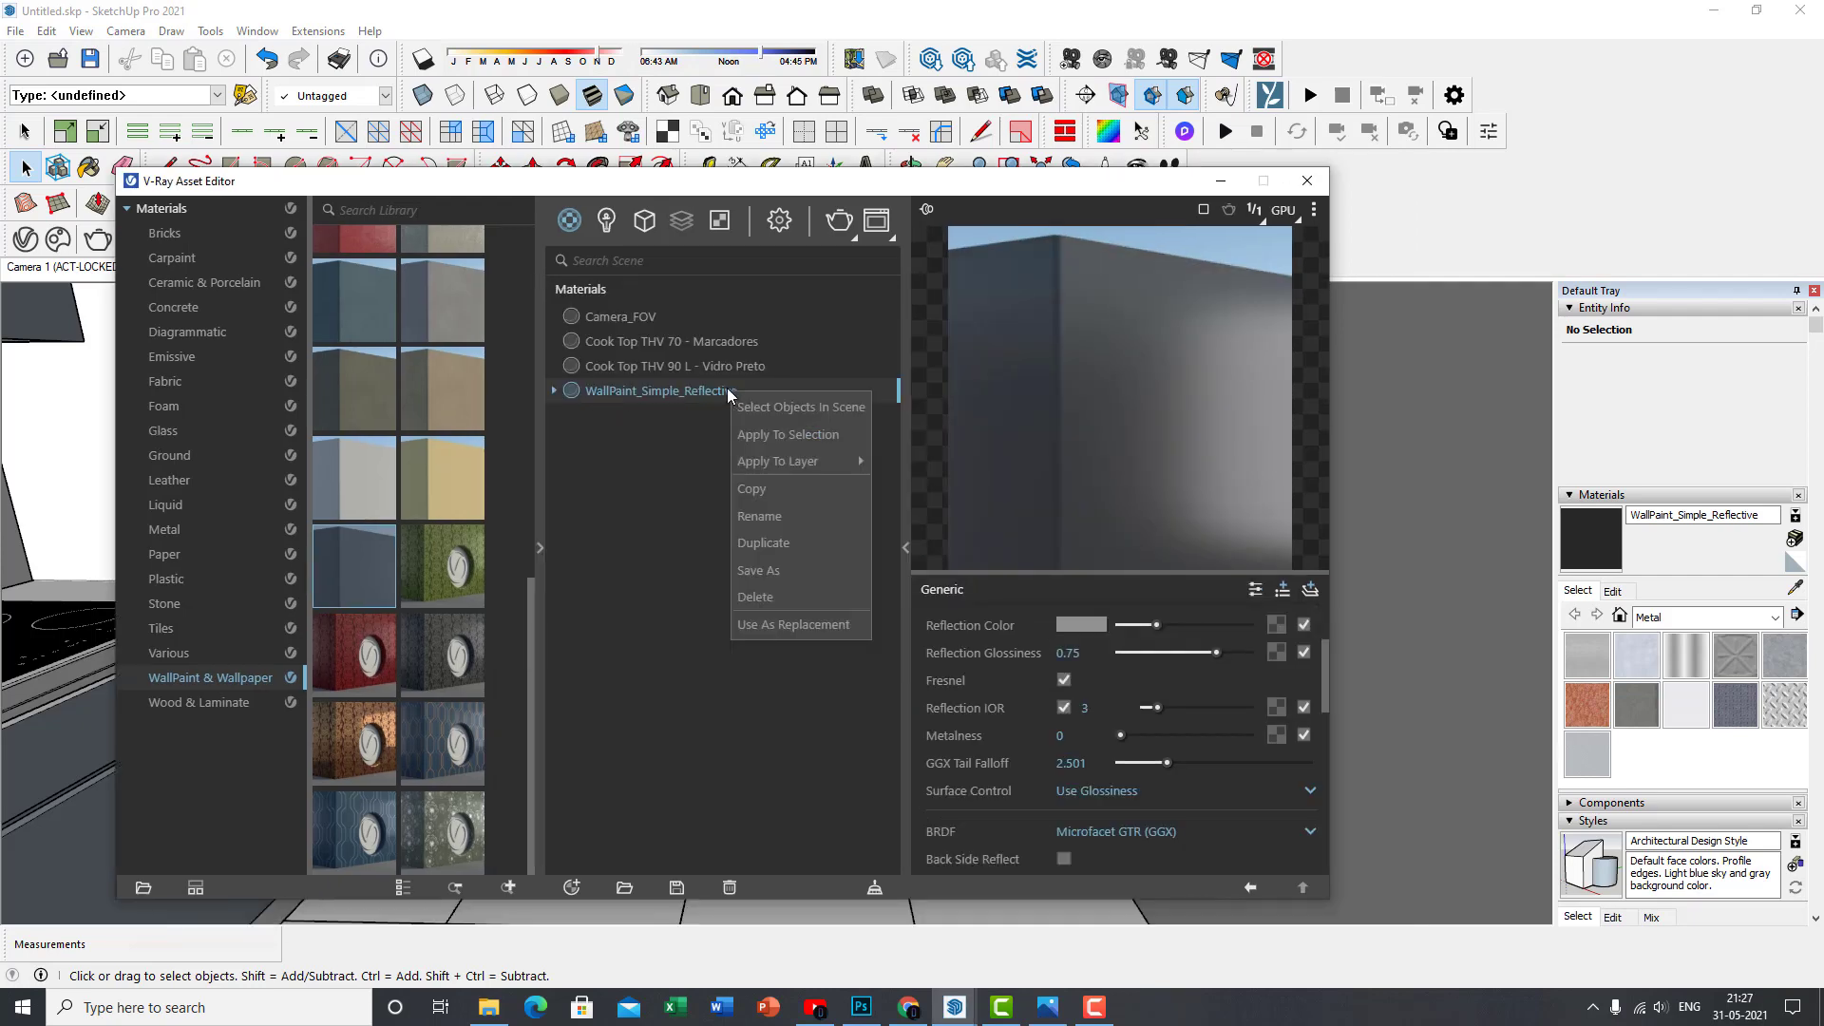
pyautogui.click(778, 516)
pyautogui.moveTo(646, 397); pyautogui.dragTo(546, 407)
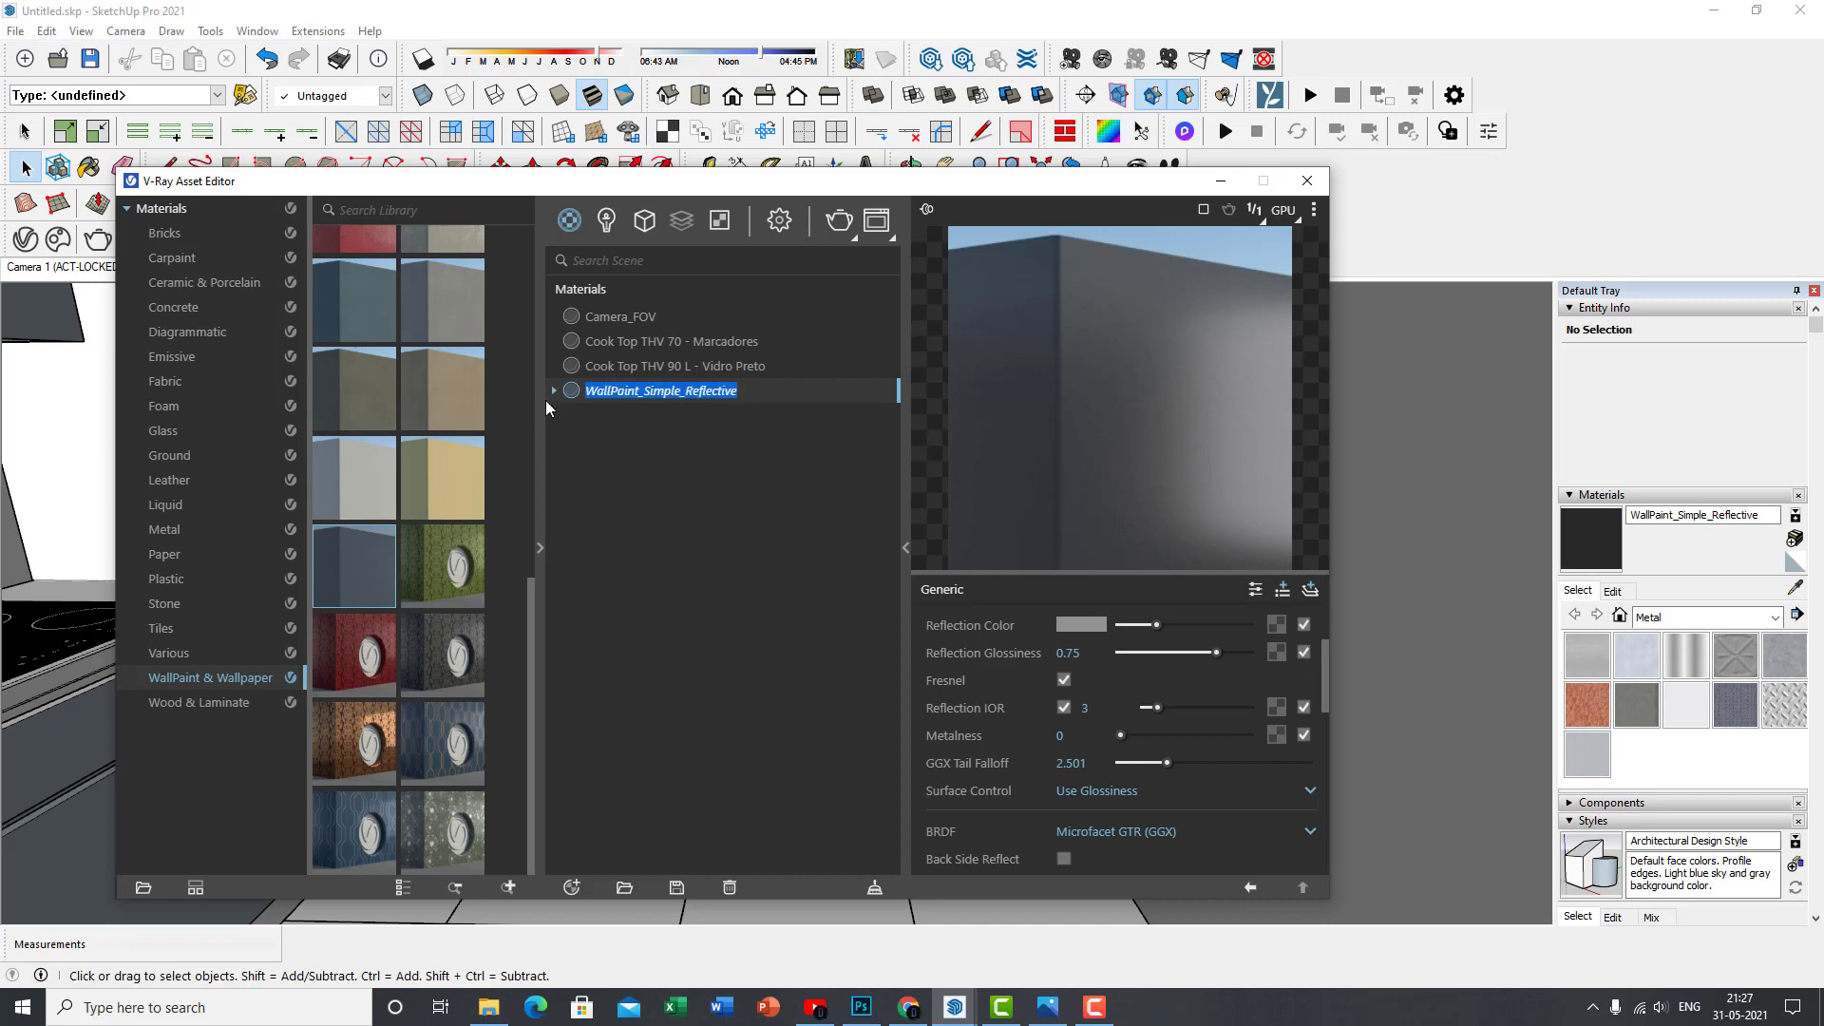
pyautogui.write('lowe')
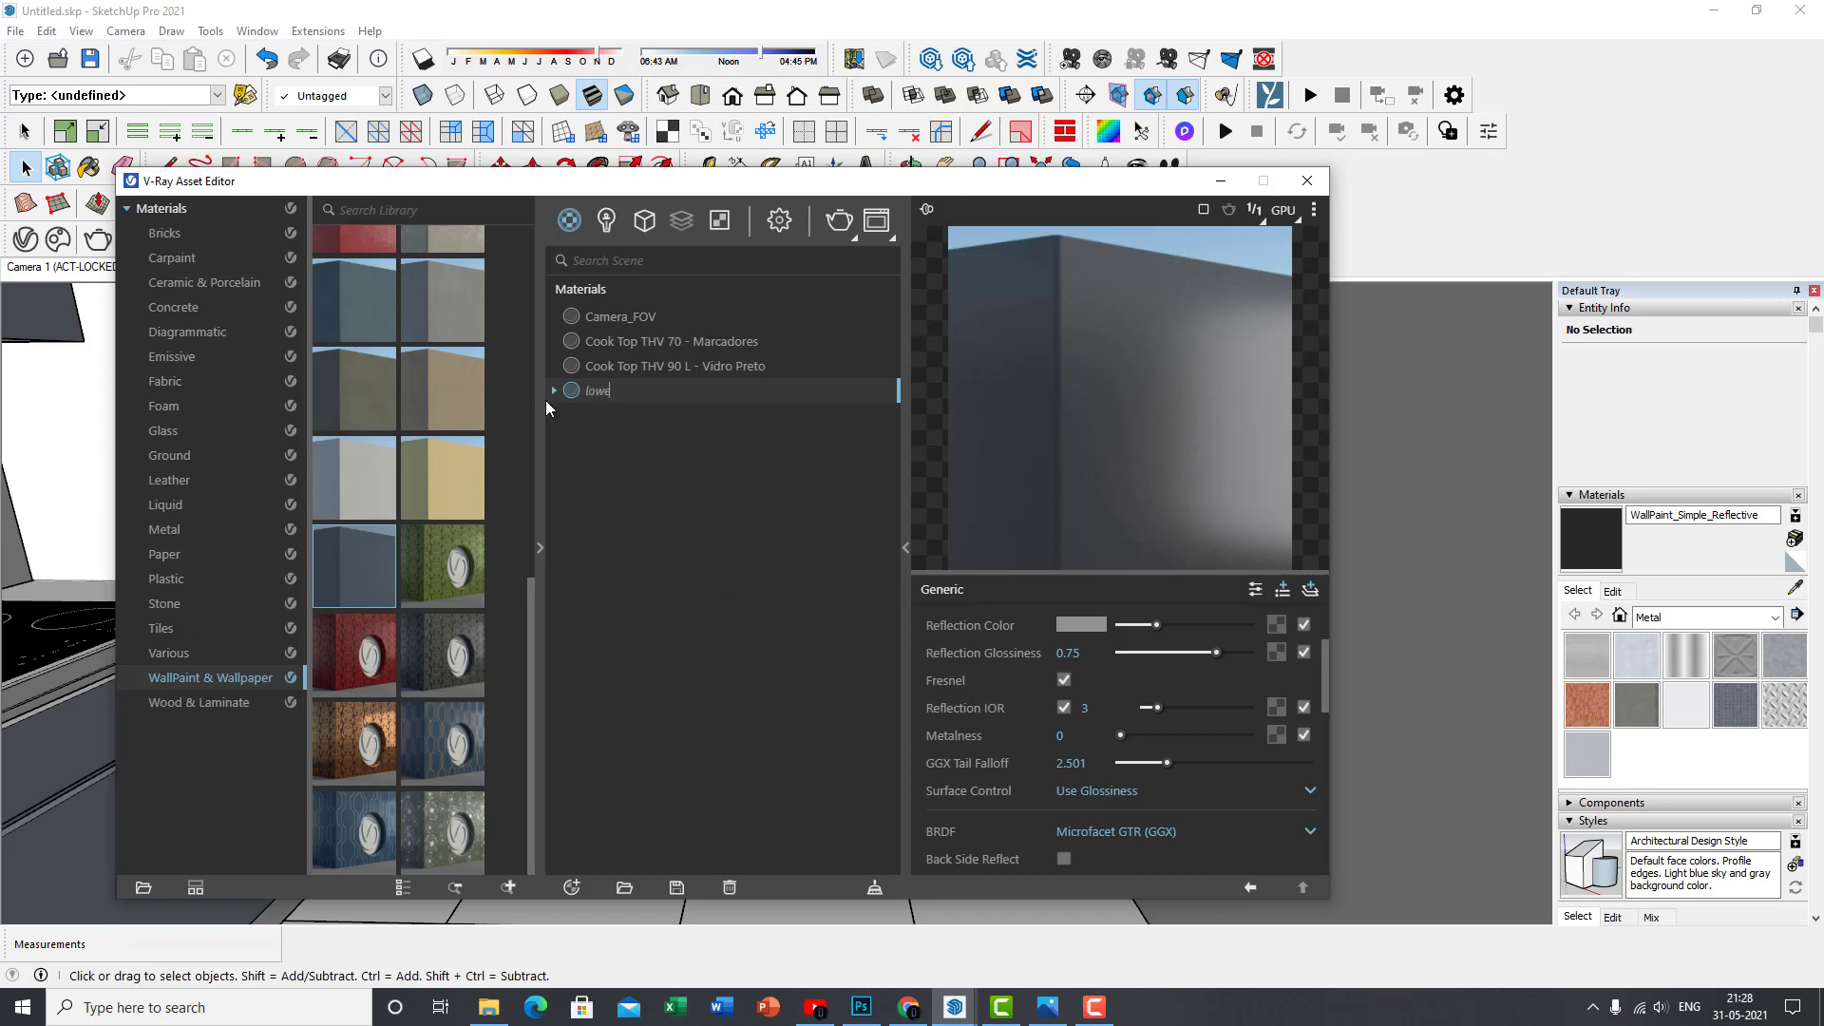
pyautogui.write('r cabinets')
pyautogui.press('Return')
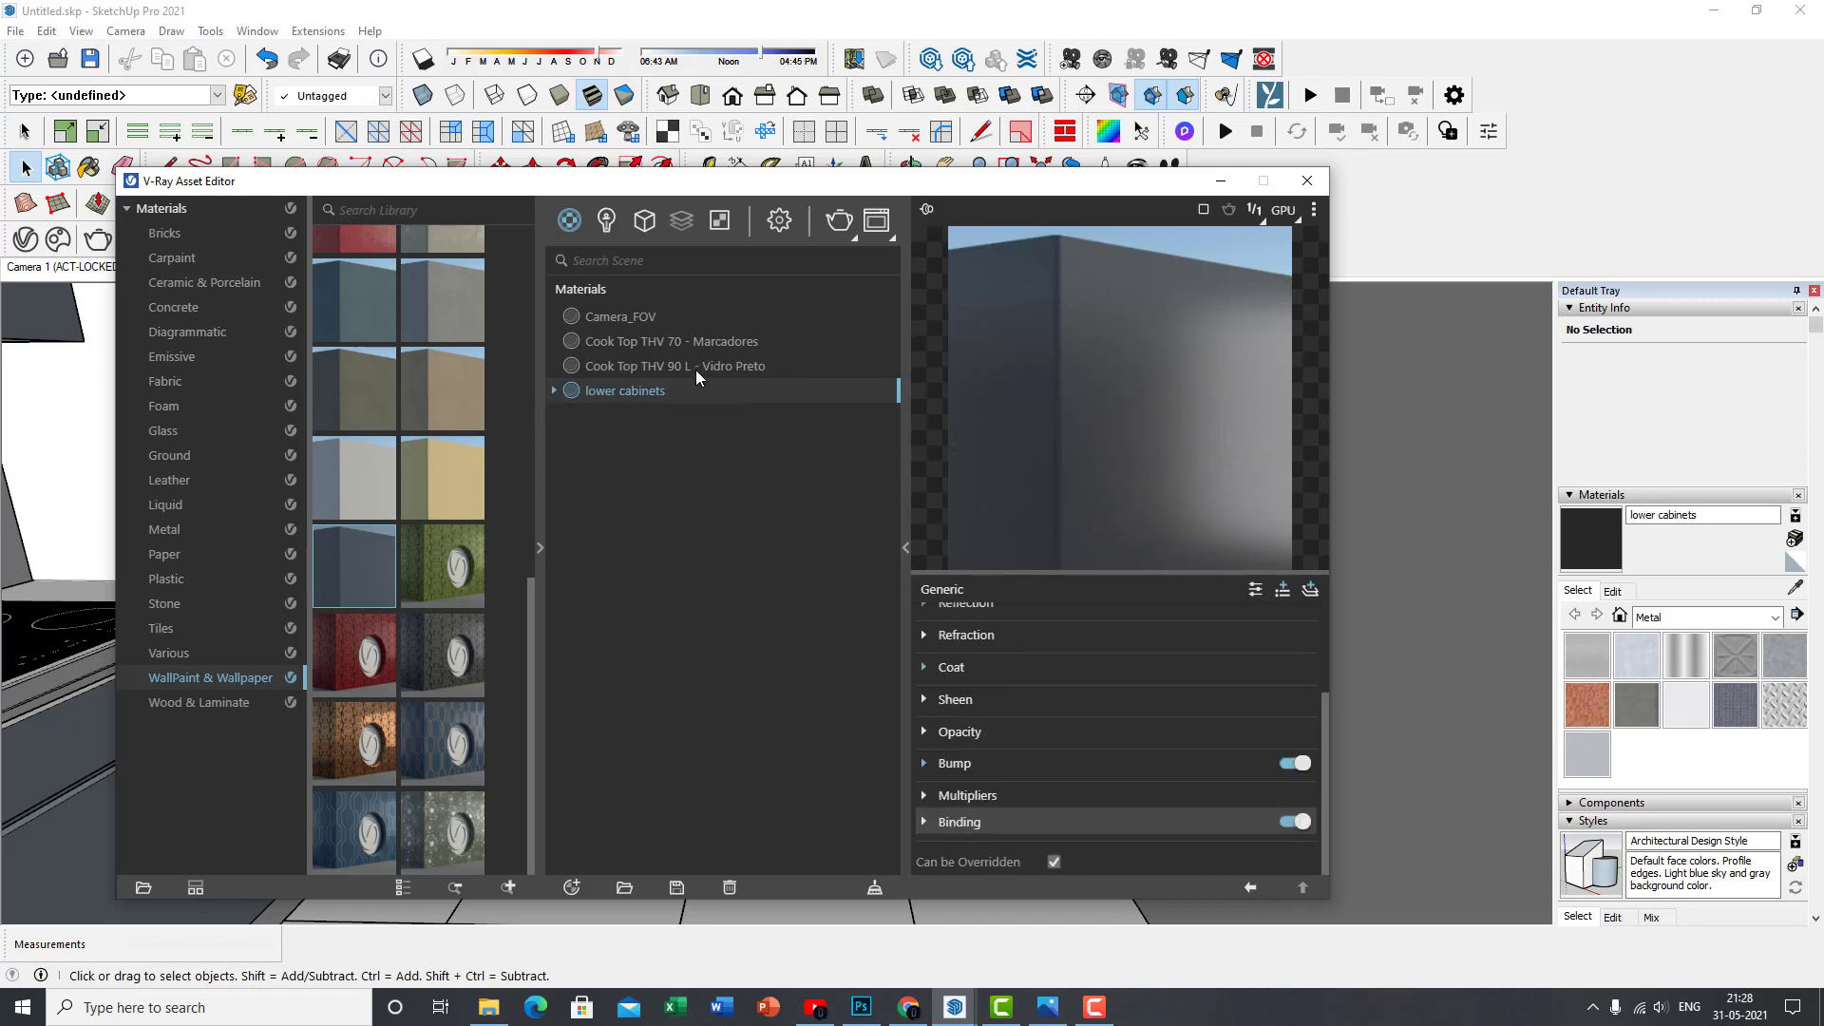
pyautogui.click(1307, 182)
# Check how the tall cabinet and the base cabinet fronts of the sink run are grouped by selecting them
pyautogui.moveTo(1081, 544)
pyautogui.mouseDown(button='middle')
pyautogui.moveTo(1026, 559)
pyautogui.moveTo(1131, 593)
pyautogui.moveTo(1102, 659)
pyautogui.mouseUp(button='middle')
pyautogui.press('b')
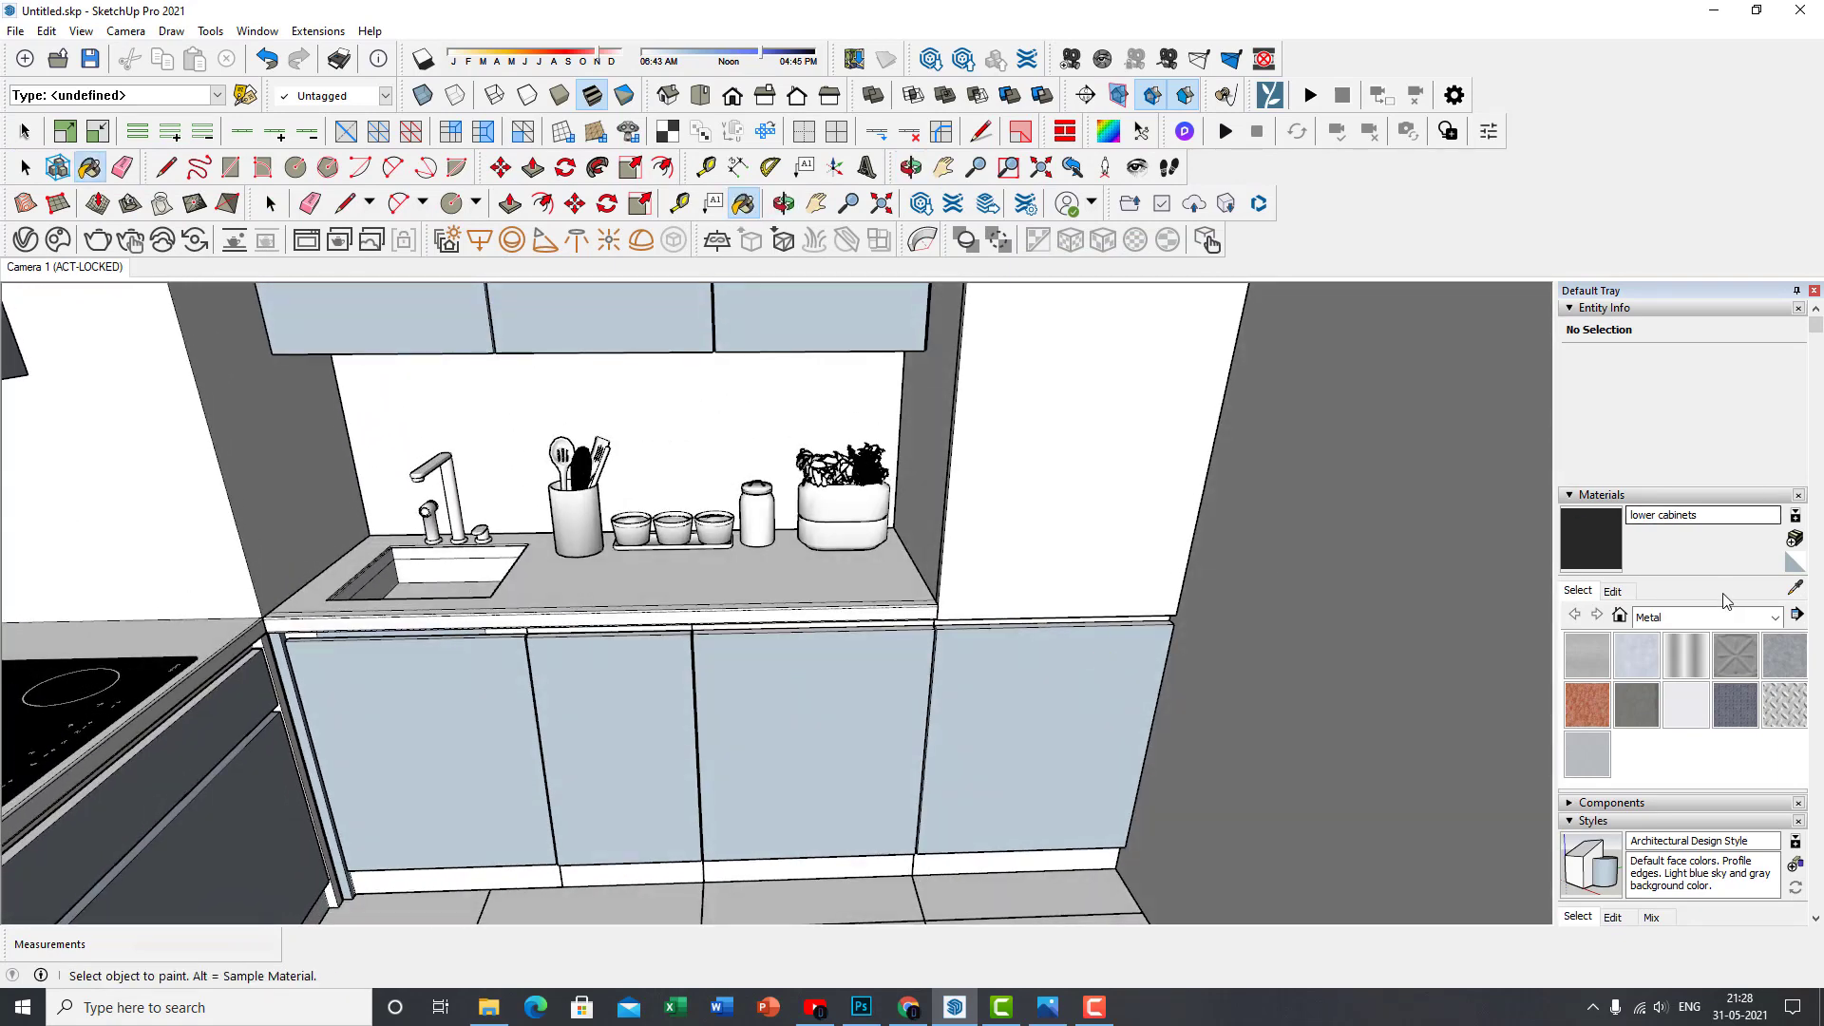
pyautogui.moveTo(985, 657)
pyautogui.mouseDown(button='middle')
pyautogui.moveTo(973, 646)
pyautogui.moveTo(988, 644)
pyautogui.moveTo(973, 696)
pyautogui.moveTo(1029, 630)
pyautogui.moveTo(961, 708)
pyautogui.moveTo(978, 603)
pyautogui.mouseUp(button='middle')
pyautogui.press('space')
pyautogui.click(959, 713)
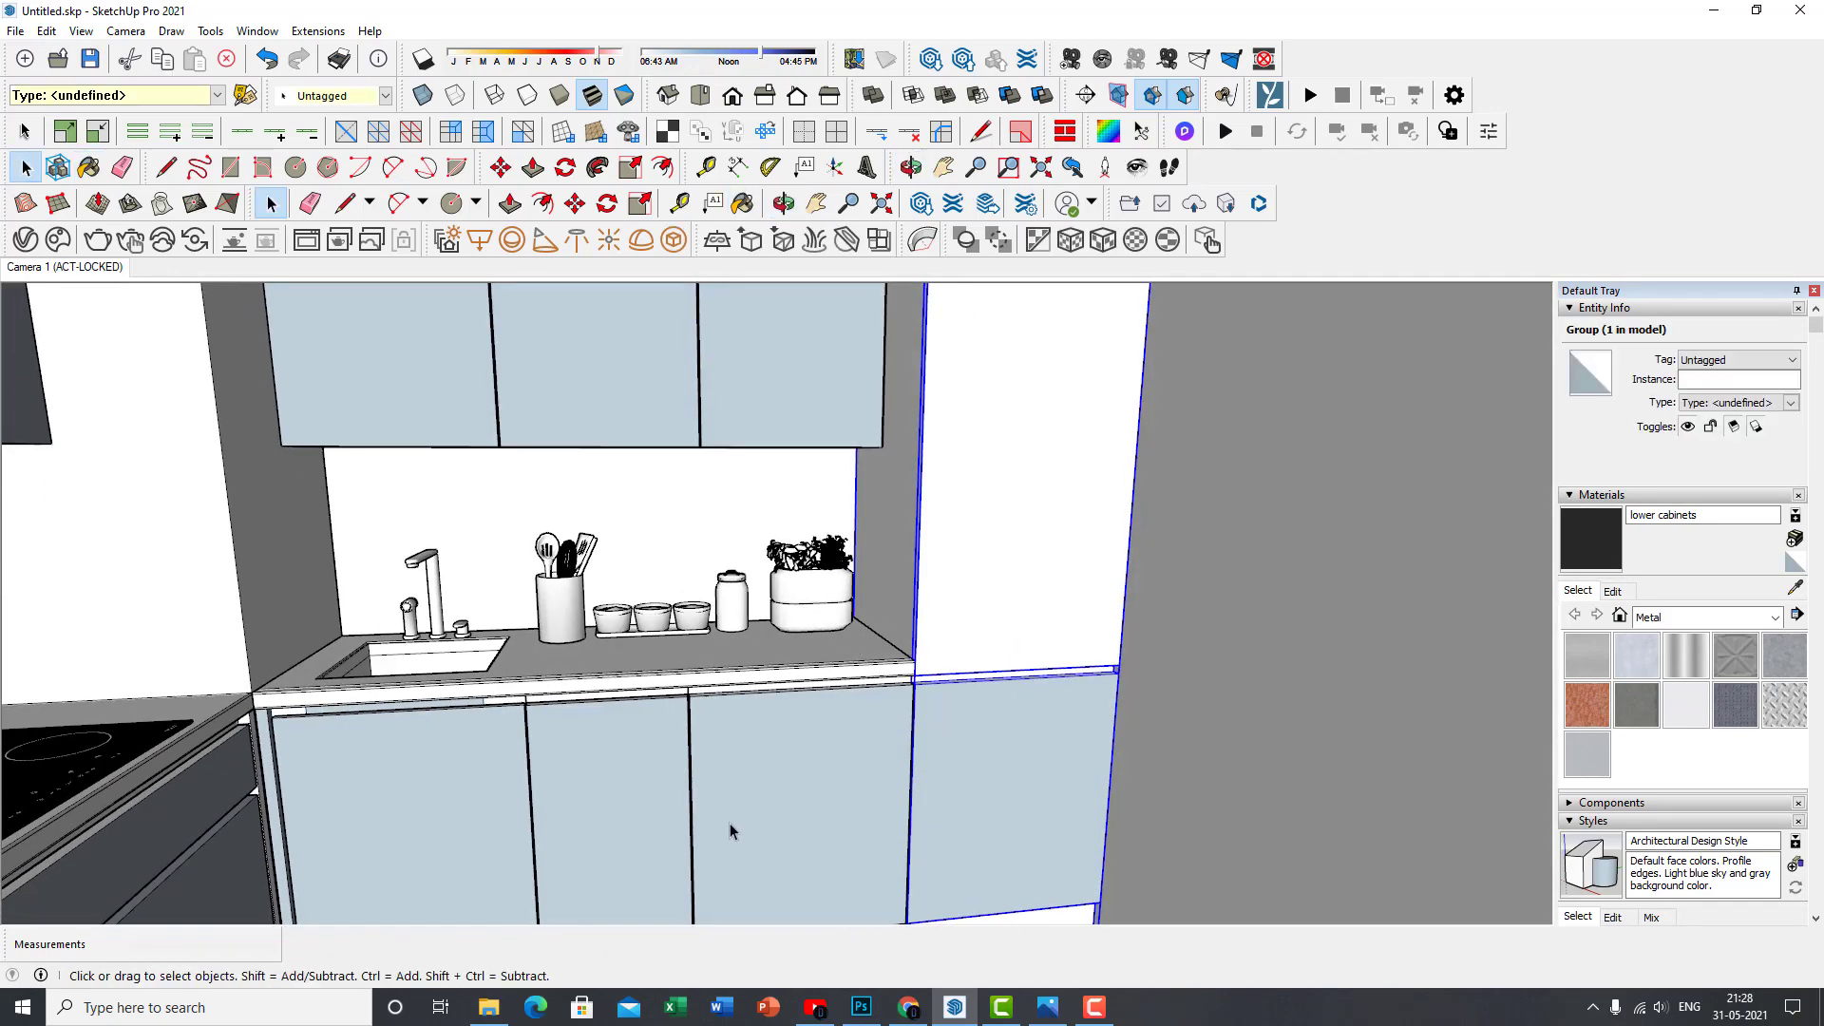
pyautogui.moveTo(733, 827); pyautogui.dragTo(608, 791, button='middle')
pyautogui.click(455, 780)
pyautogui.moveTo(454, 772); pyautogui.dragTo(389, 623, button='middle')
pyautogui.click(272, 737)
pyautogui.moveTo(273, 737)
pyautogui.mouseDown(button='middle')
pyautogui.moveTo(794, 623)
pyautogui.moveTo(732, 716)
pyautogui.moveTo(949, 619)
pyautogui.mouseUp(button='middle')
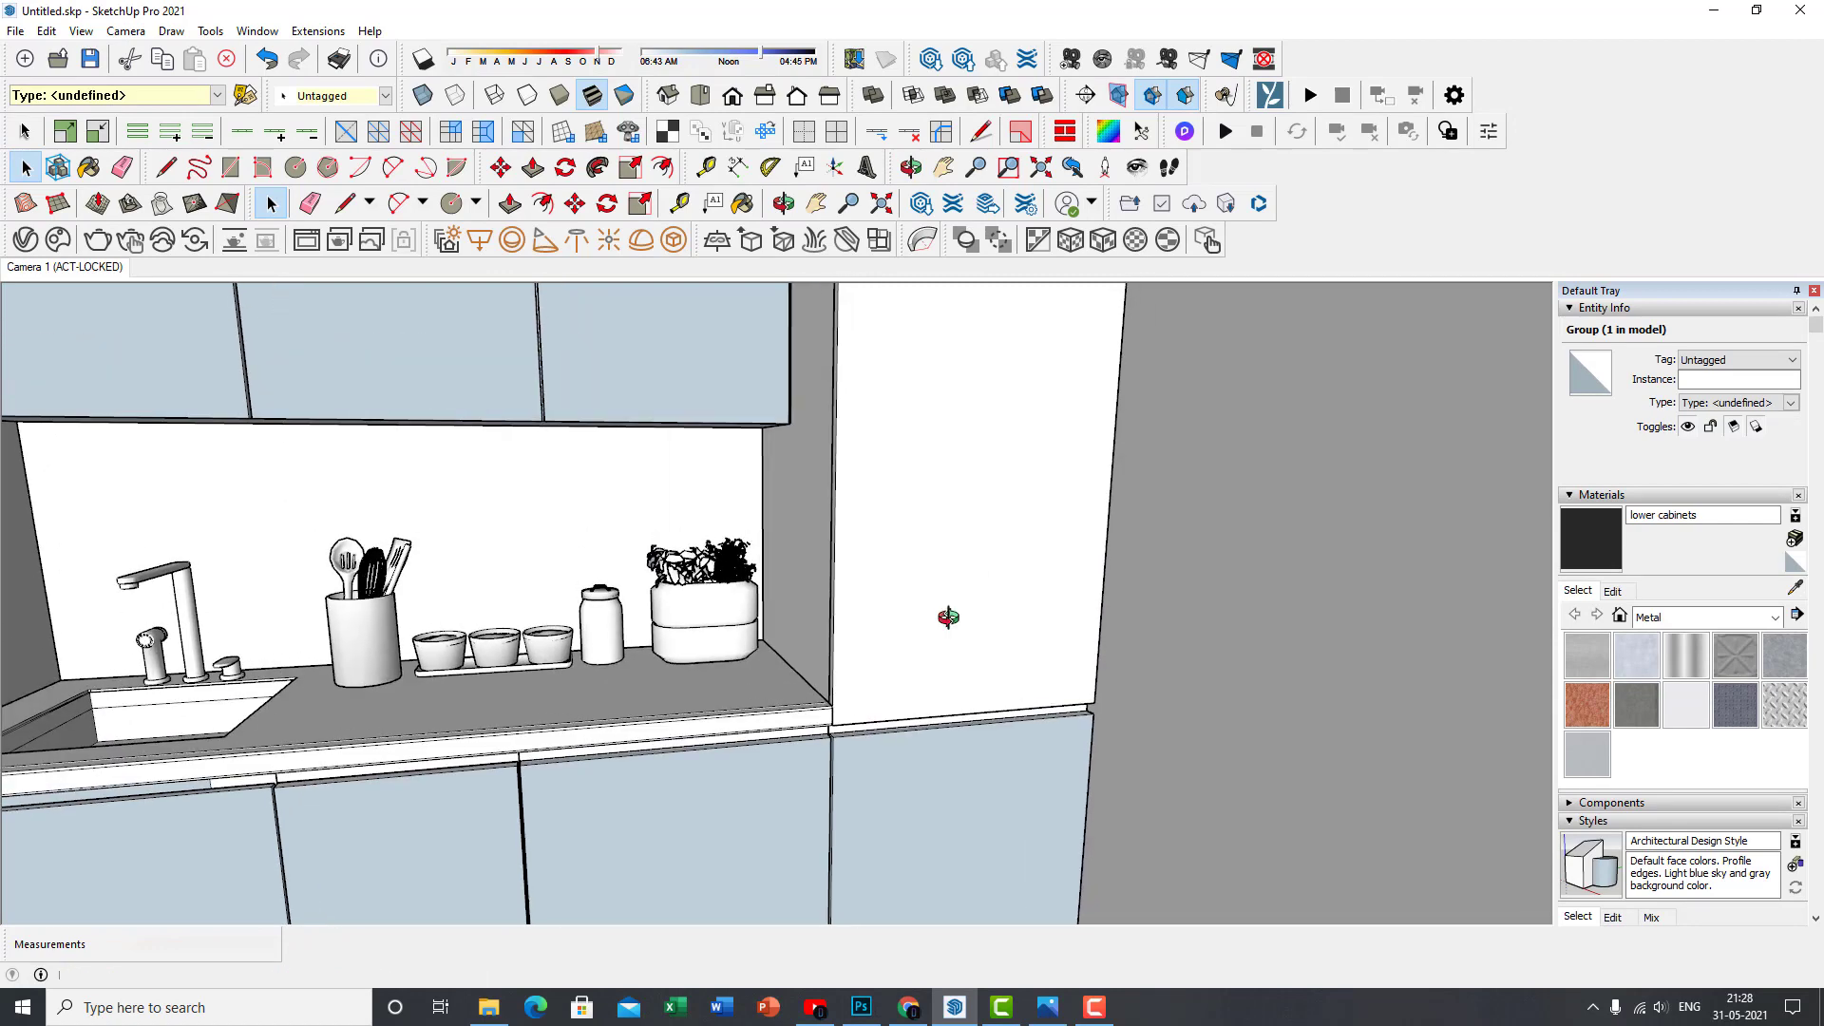
# Paint the tall cabinet, the adjacent base cabinet front and the drawer cabinets of the cooktop run with the "lower cabinets" material
pyautogui.press('b')
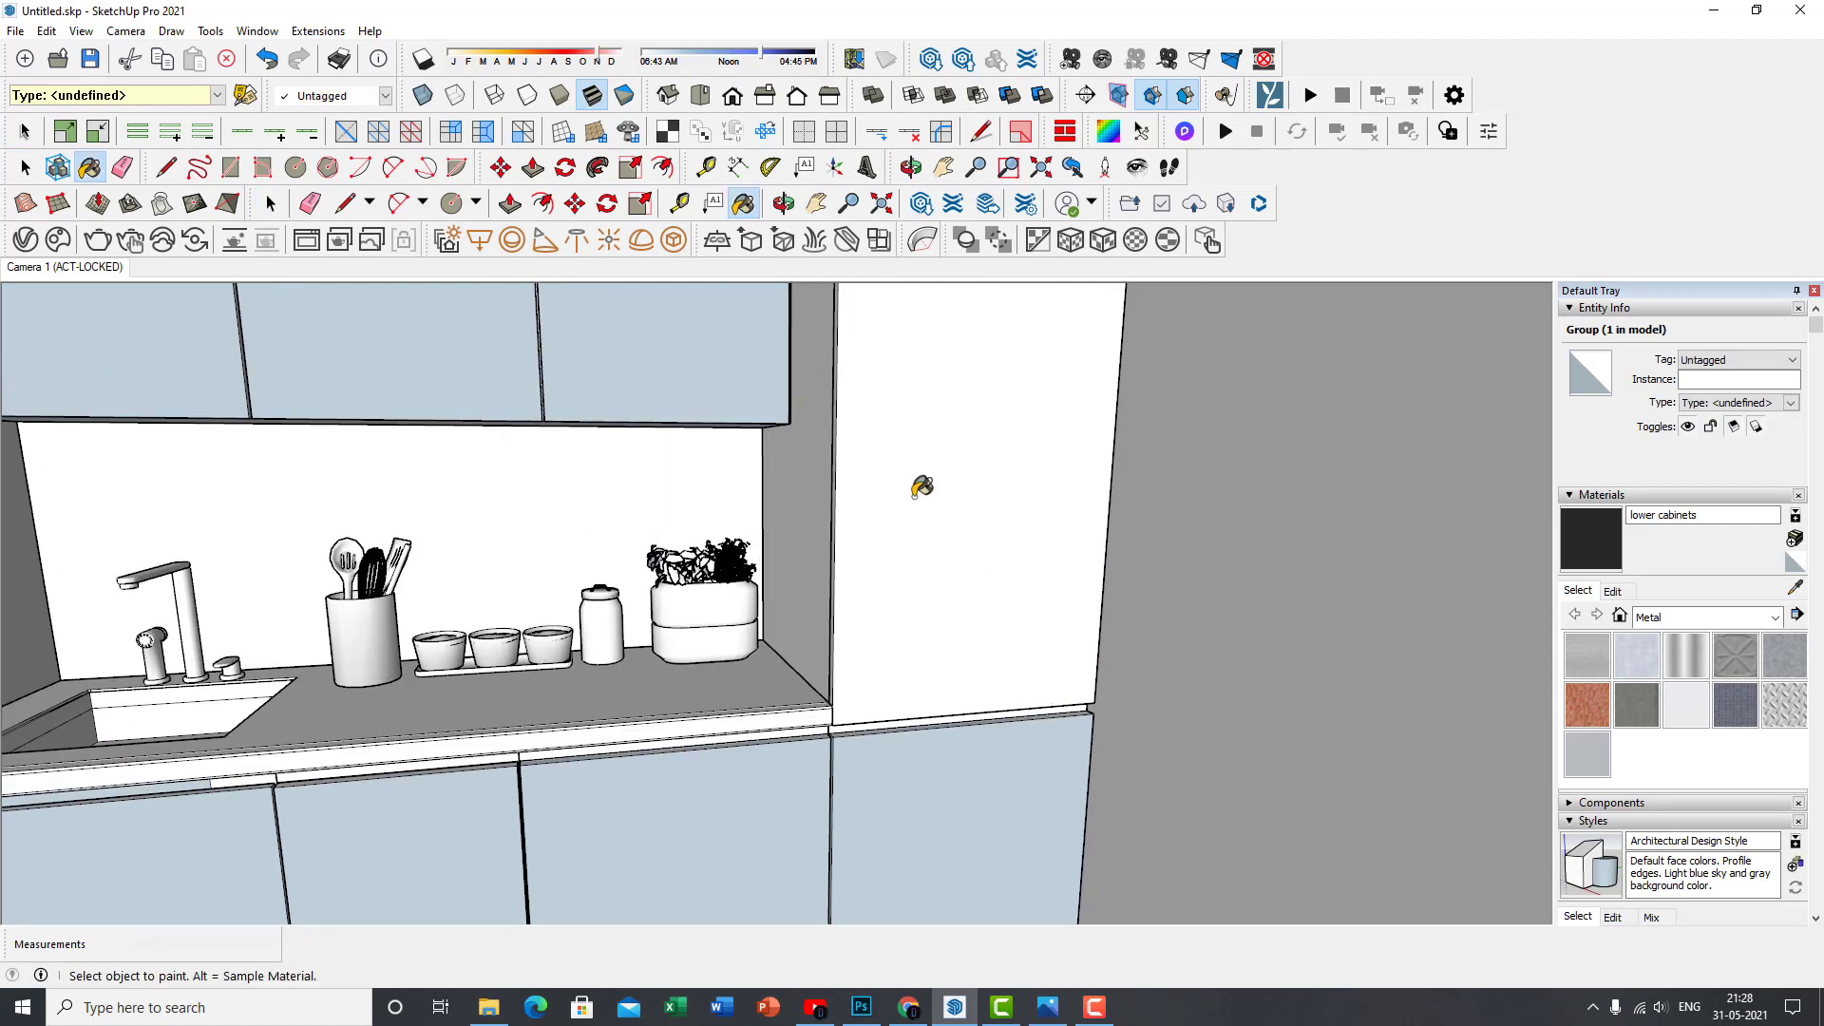
pyautogui.click(921, 487)
pyautogui.moveTo(921, 509)
pyautogui.mouseDown(button='middle')
pyautogui.moveTo(932, 624)
pyautogui.moveTo(887, 651)
pyautogui.moveTo(909, 631)
pyautogui.moveTo(855, 590)
pyautogui.moveTo(874, 582)
pyautogui.moveTo(1079, 646)
pyautogui.moveTo(1030, 631)
pyautogui.mouseUp(button='middle')
pyautogui.click(837, 779)
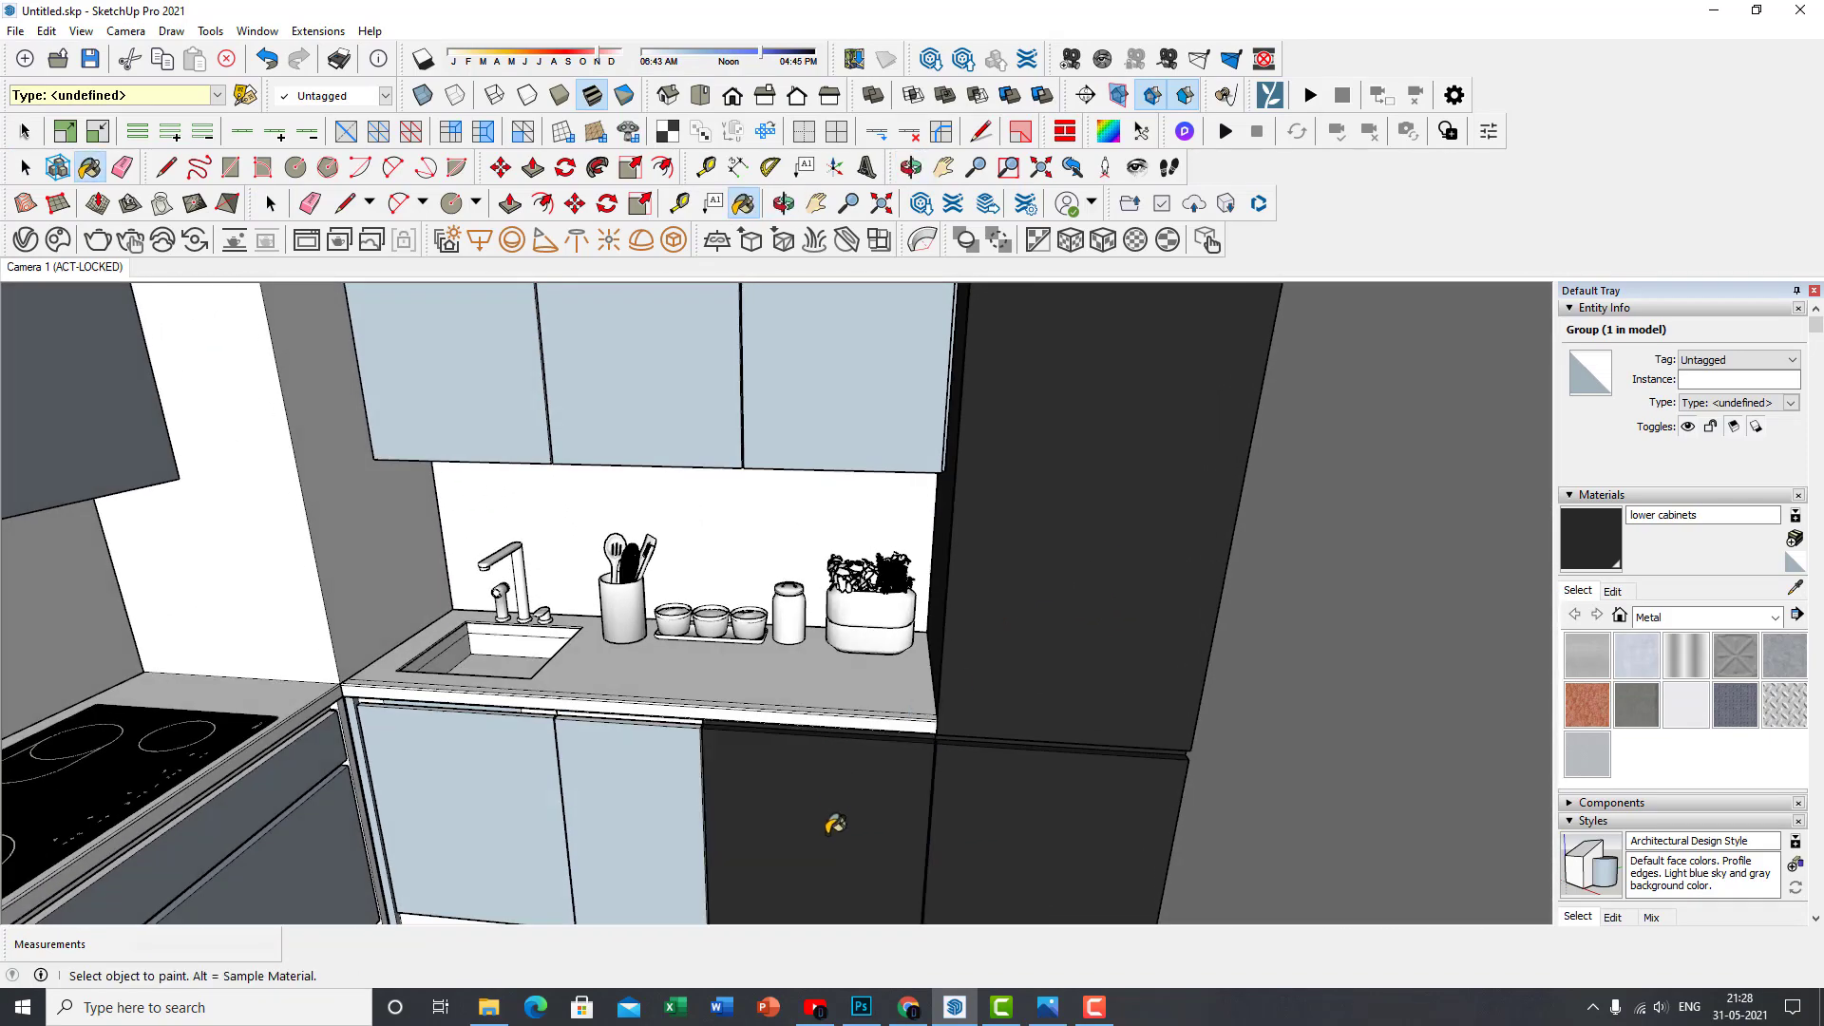
pyautogui.moveTo(836, 822)
pyautogui.mouseDown(button='middle')
pyautogui.moveTo(846, 750)
pyautogui.moveTo(949, 627)
pyautogui.moveTo(818, 643)
pyautogui.moveTo(1021, 641)
pyautogui.mouseUp(button='middle')
pyautogui.click(818, 643)
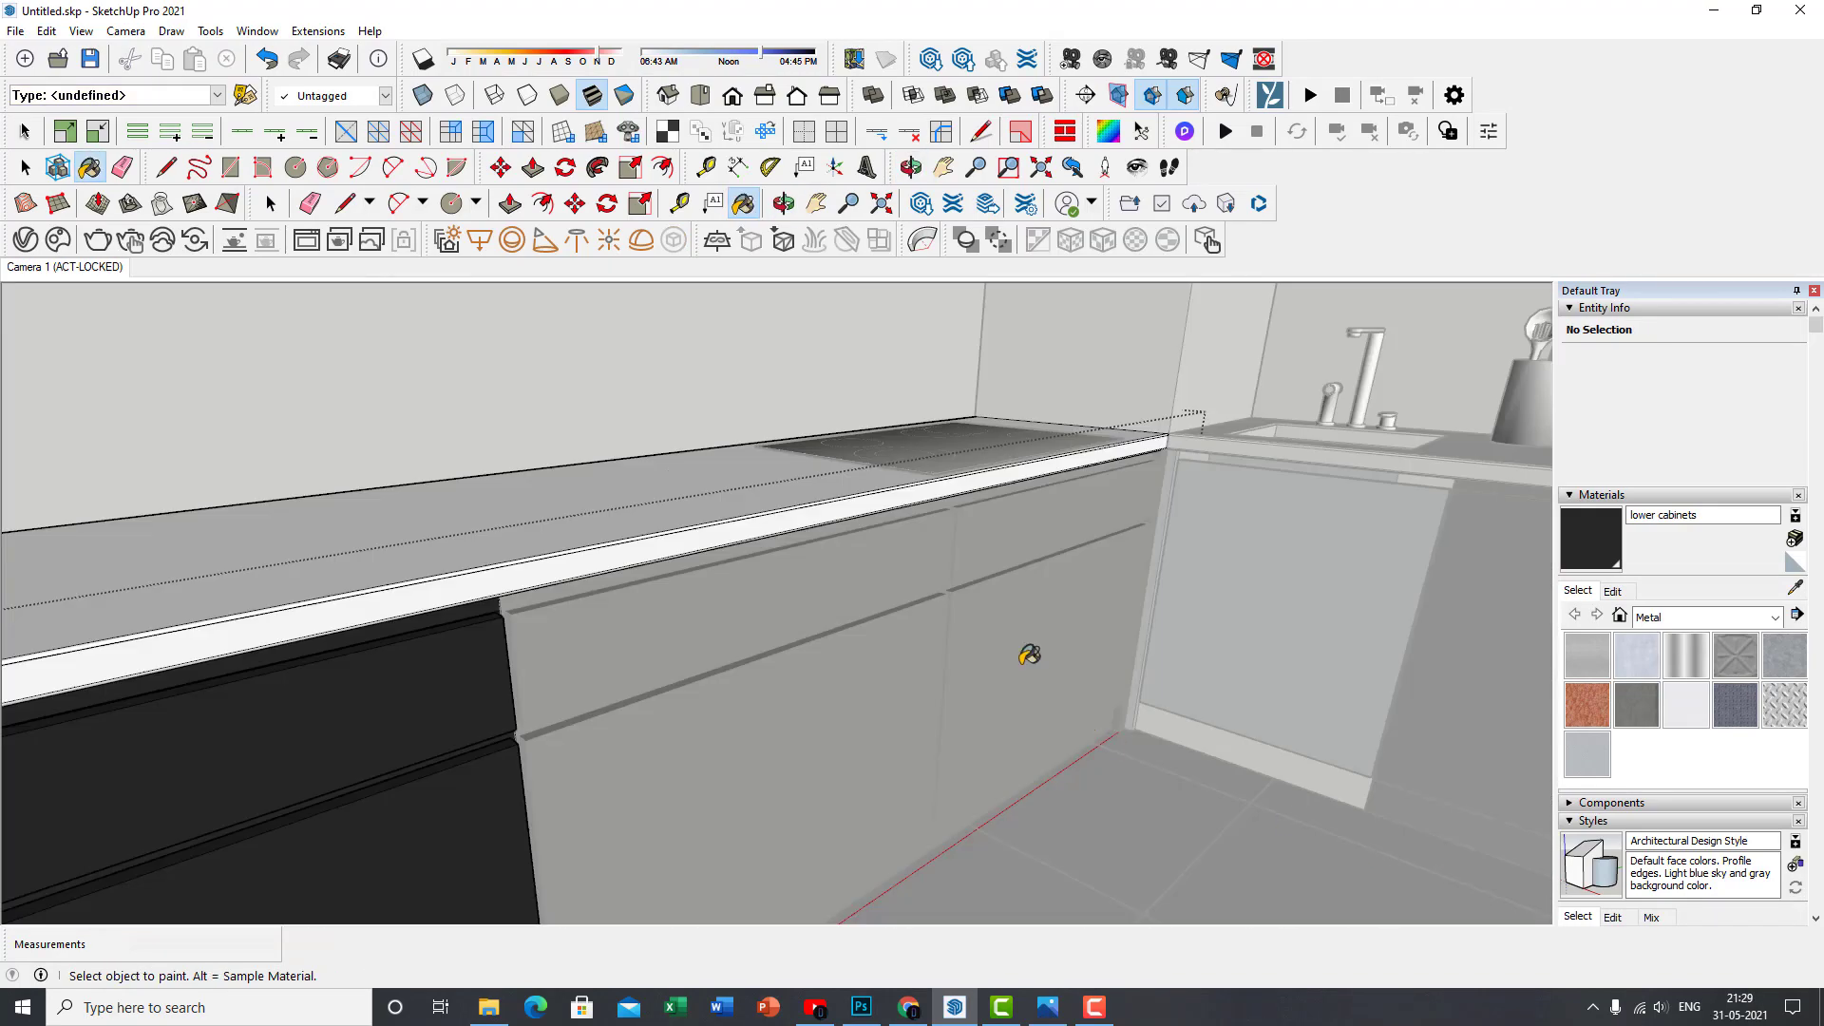
pyautogui.moveTo(1026, 652); pyautogui.dragTo(950, 658, button='middle')
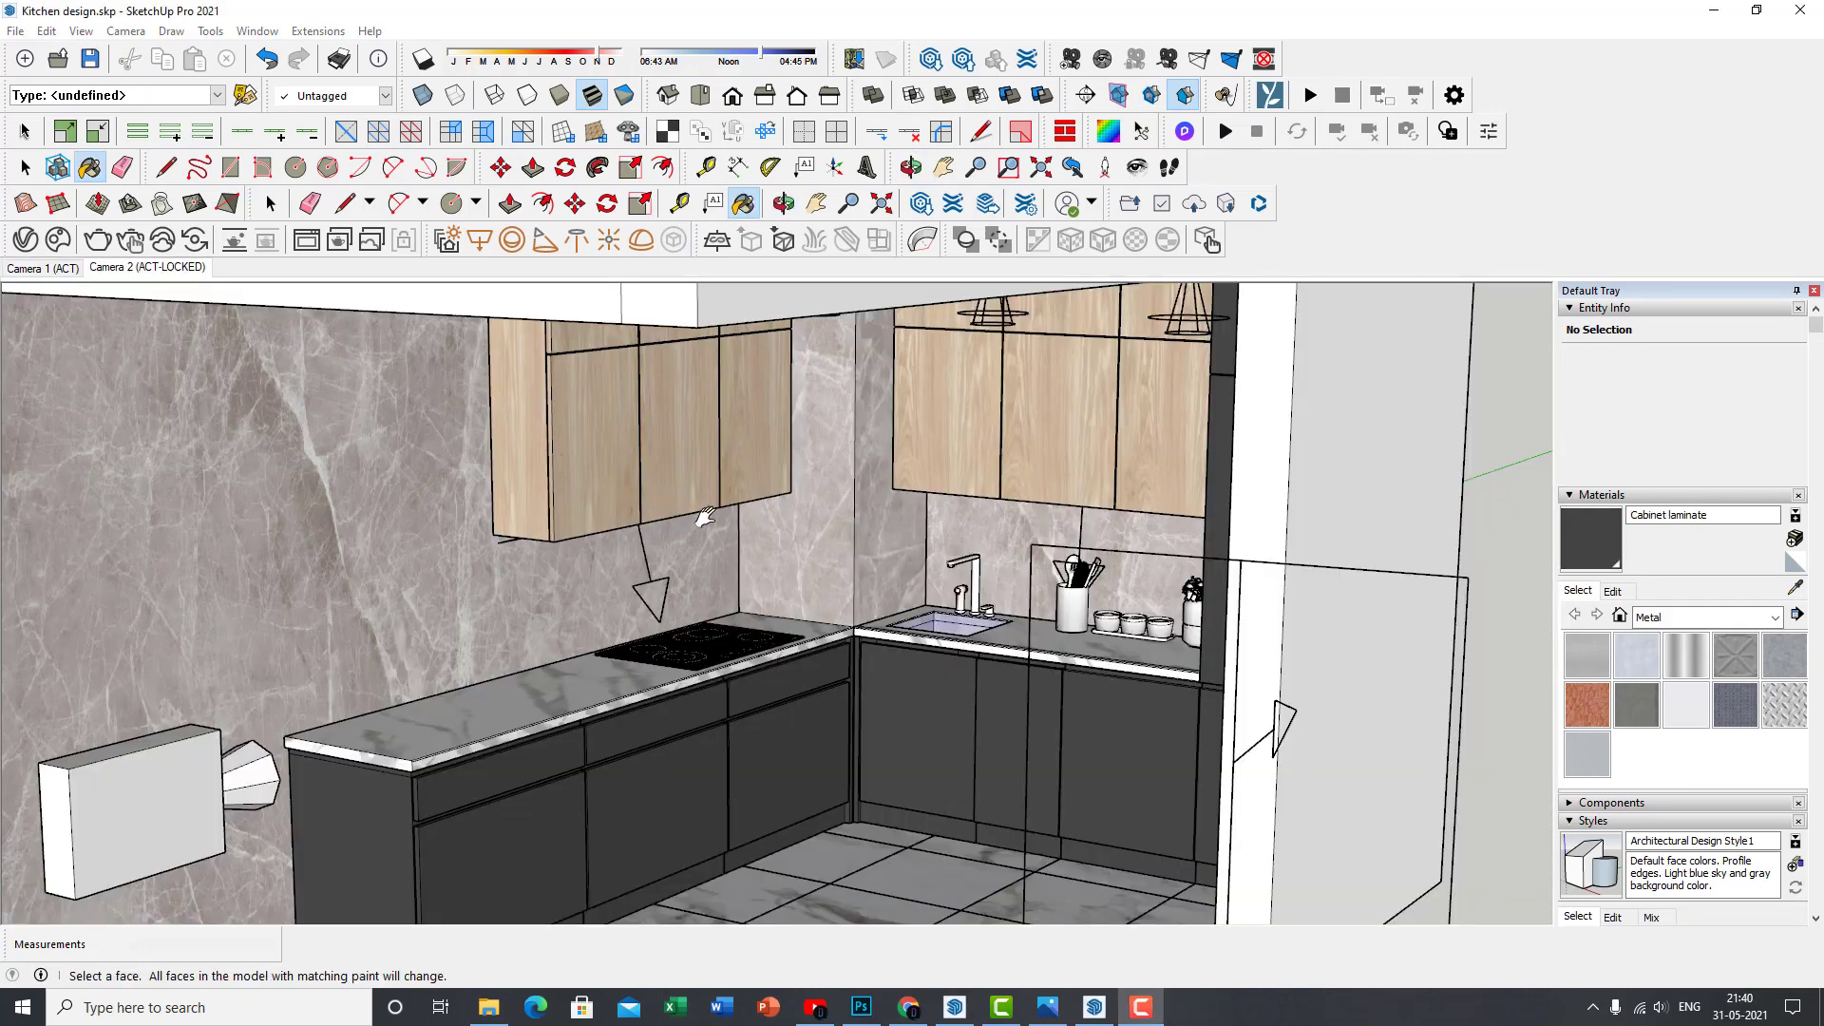
# In the Kitchen design model, open the V-Ray Asset Editor and sample the countertop's material to examine its settings
pyautogui.moveTo(562, 466)
pyautogui.mouseDown(button='middle')
pyautogui.moveTo(885, 654)
pyautogui.moveTo(917, 703)
pyautogui.moveTo(973, 712)
pyautogui.mouseUp(button='middle')
pyautogui.scroll(-4, 886, 654)
pyautogui.scroll(4, 885, 694)
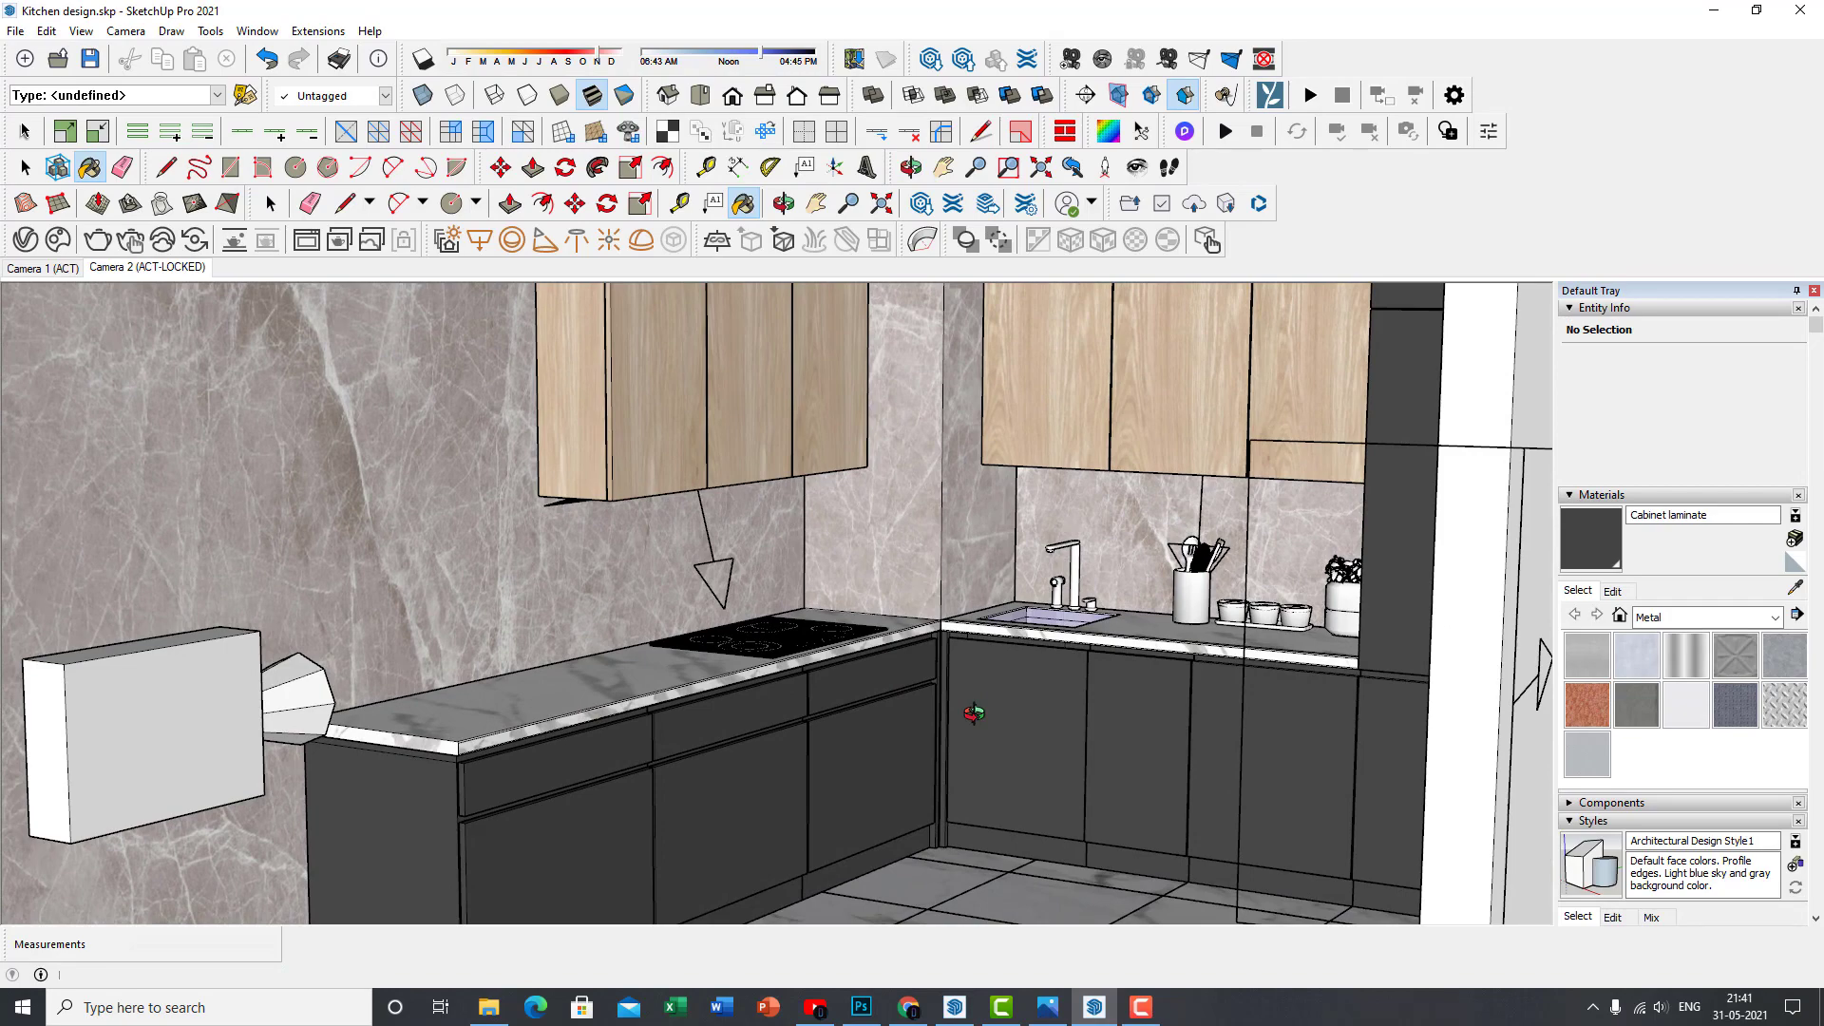
pyautogui.moveTo(973, 712); pyautogui.dragTo(856, 686, button='middle')
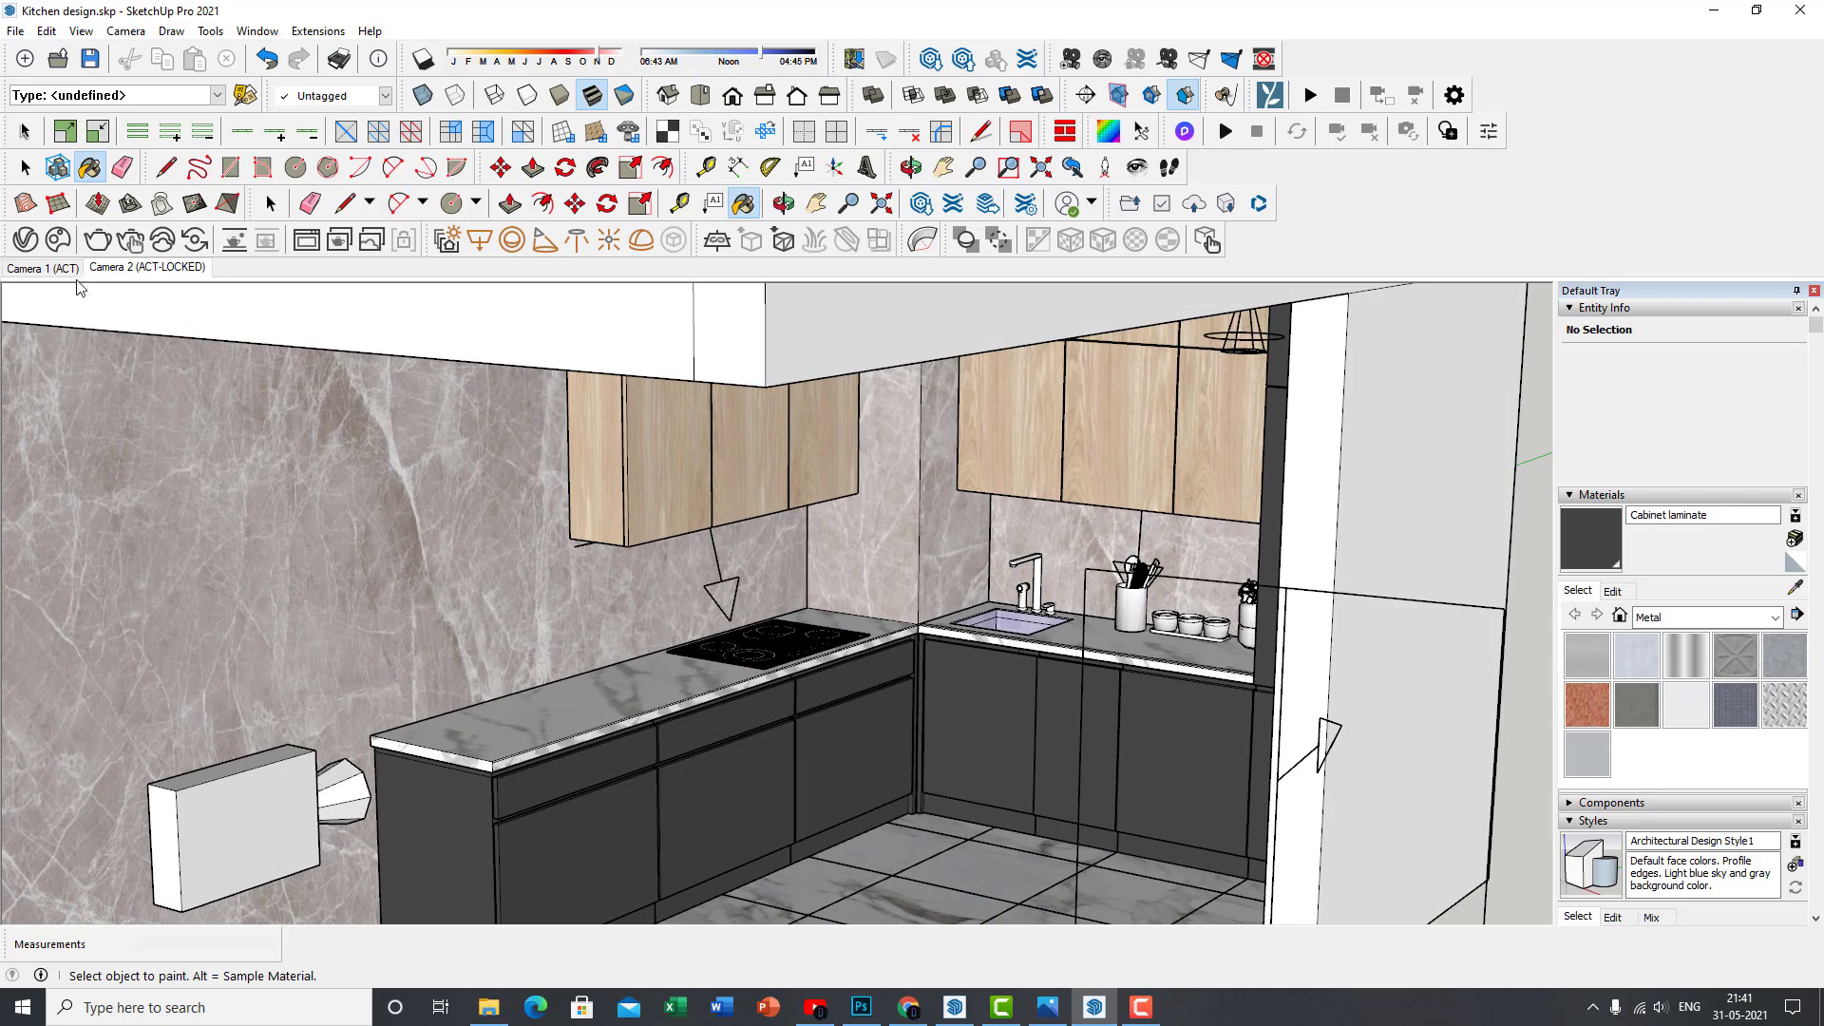
pyautogui.click(27, 241)
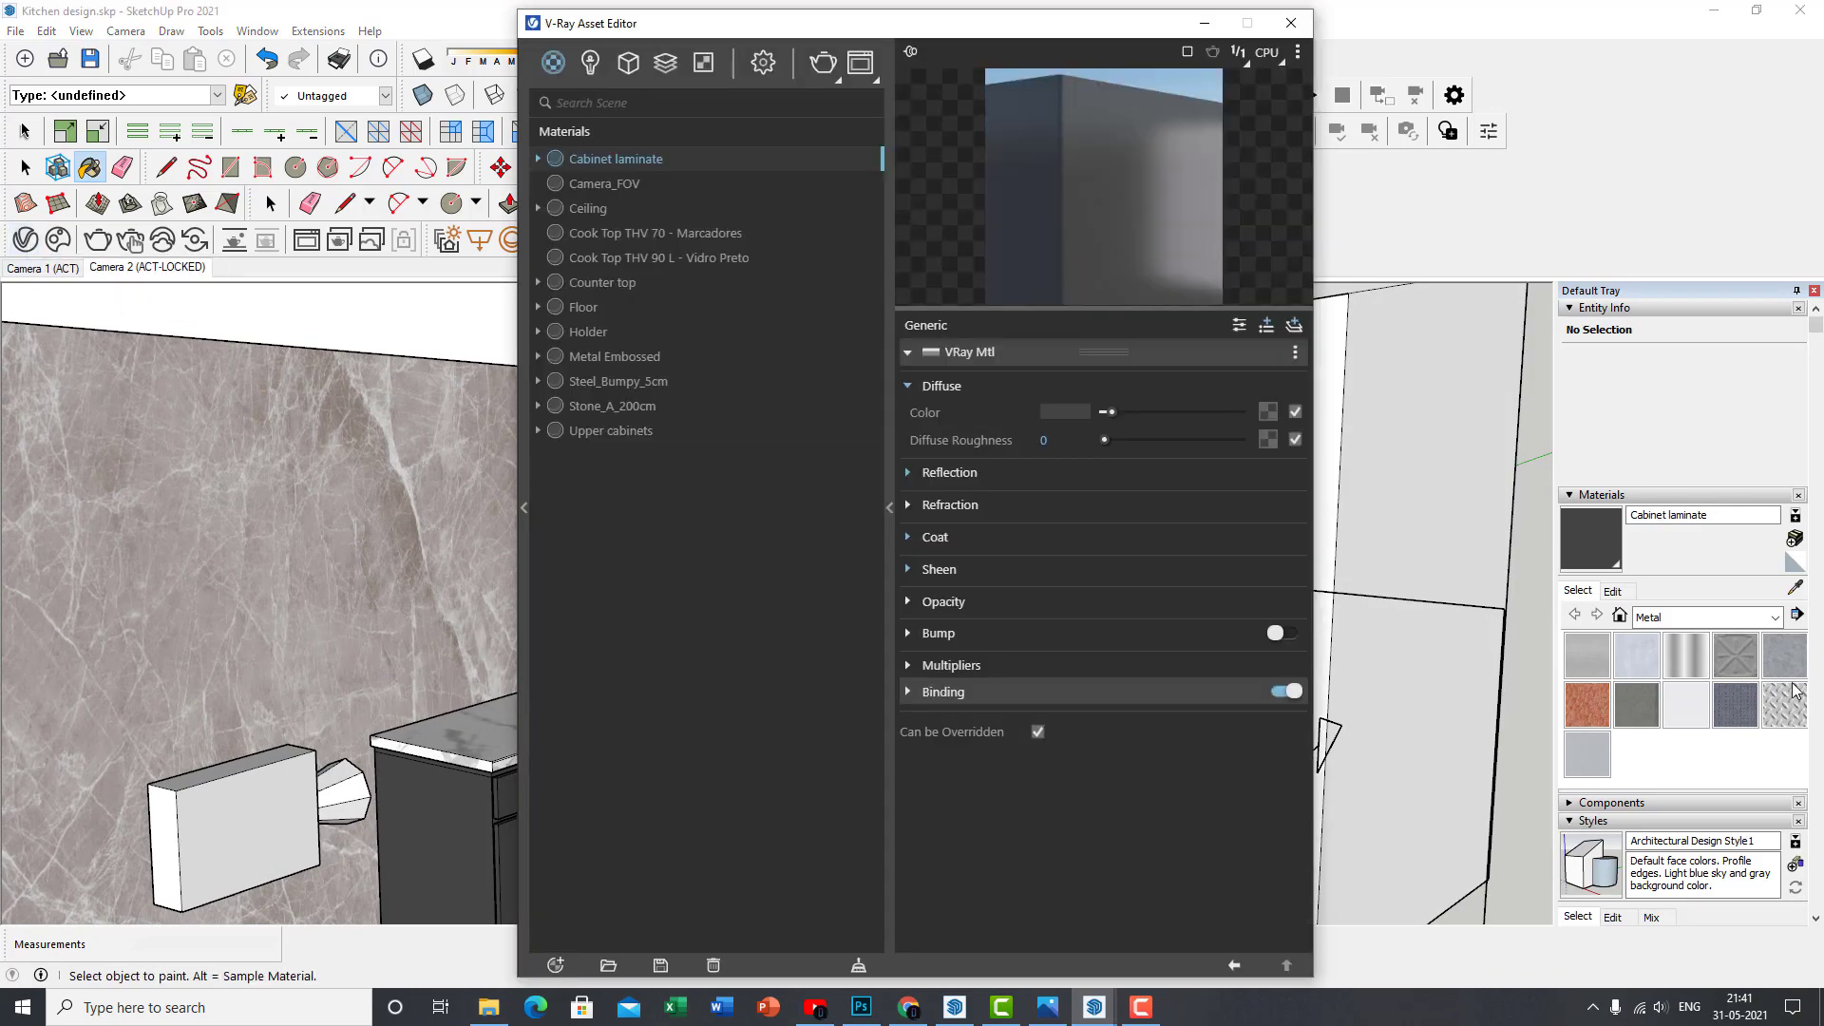
pyautogui.click(1794, 592)
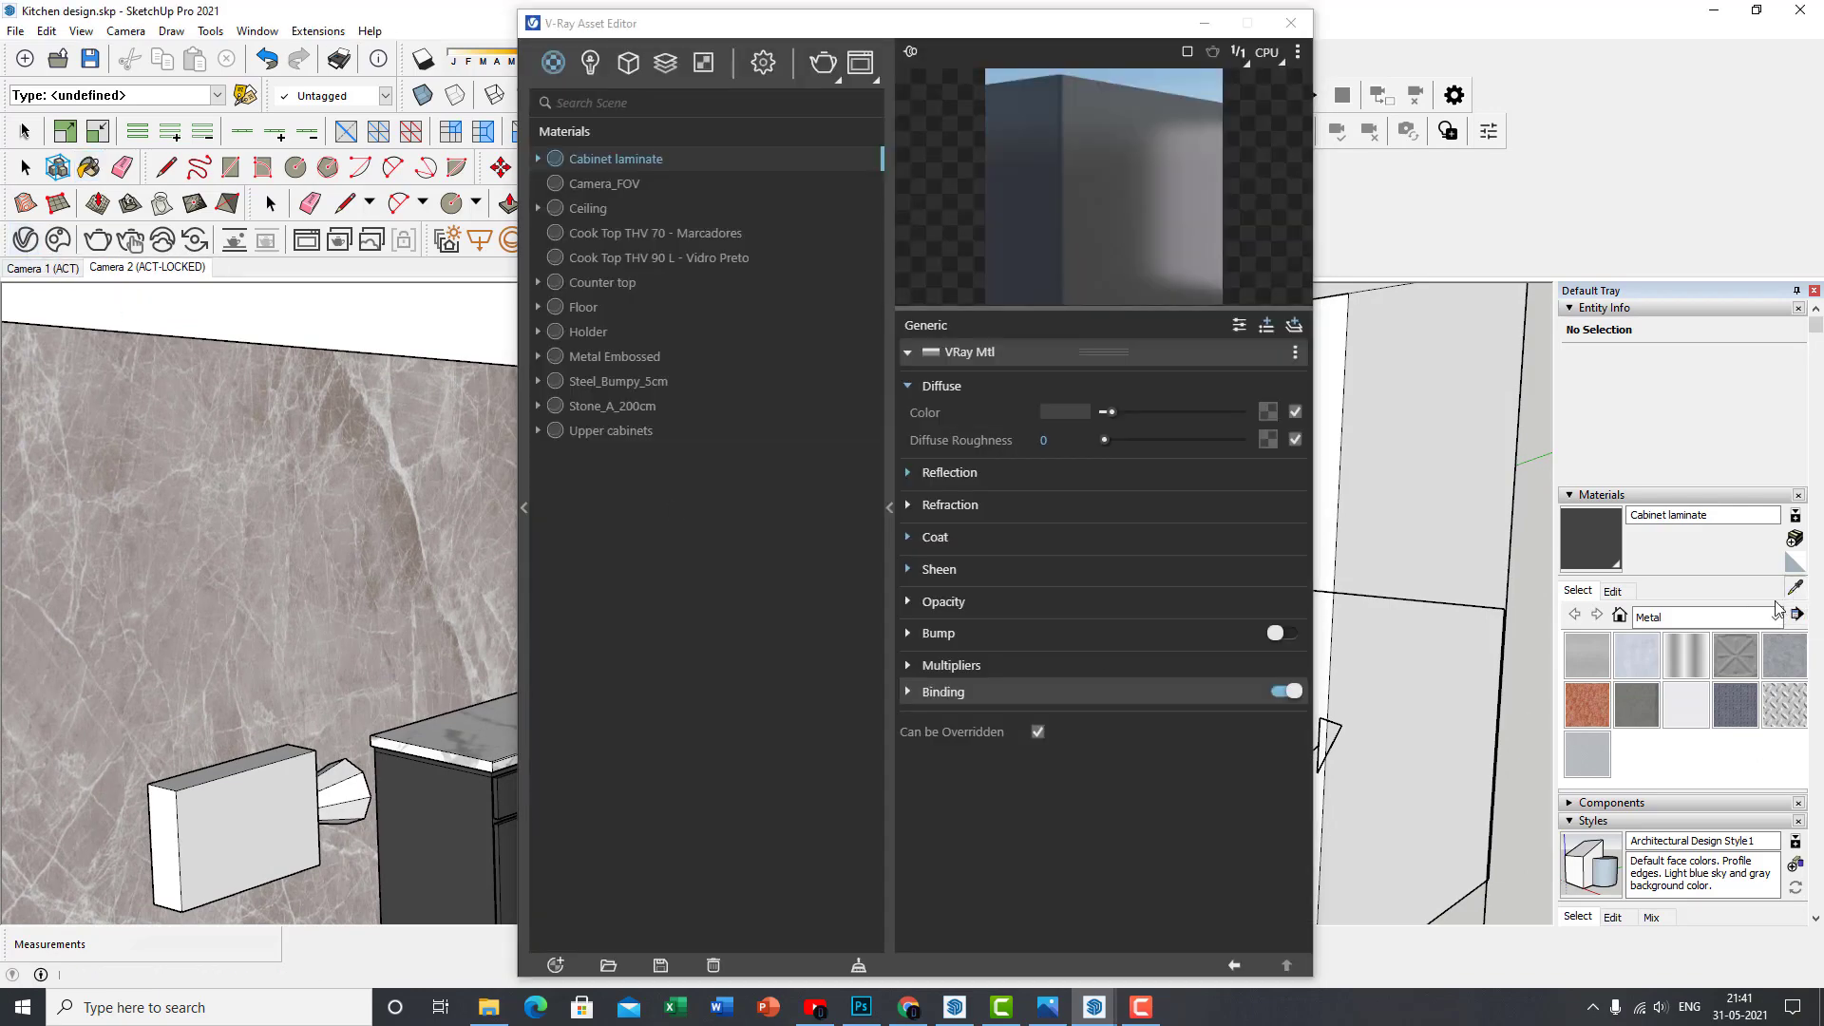
pyautogui.click(459, 733)
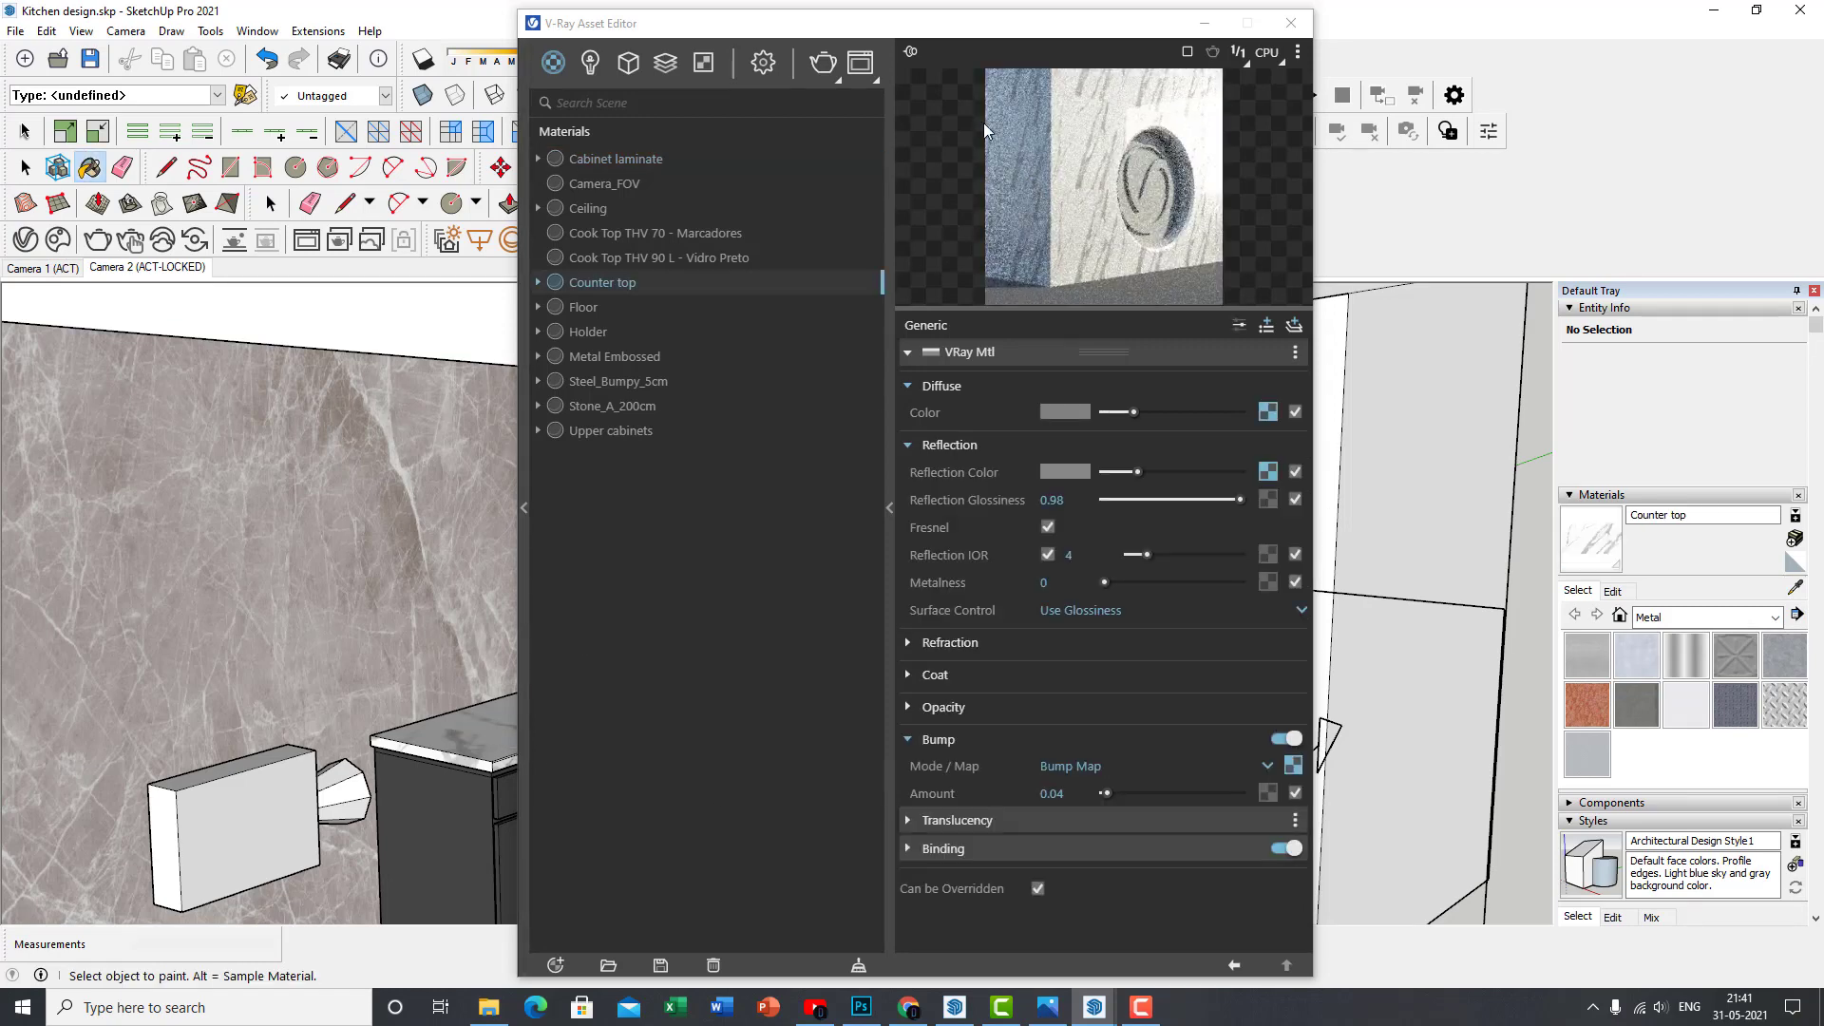
pyautogui.moveTo(1002, 37); pyautogui.dragTo(1064, 46)
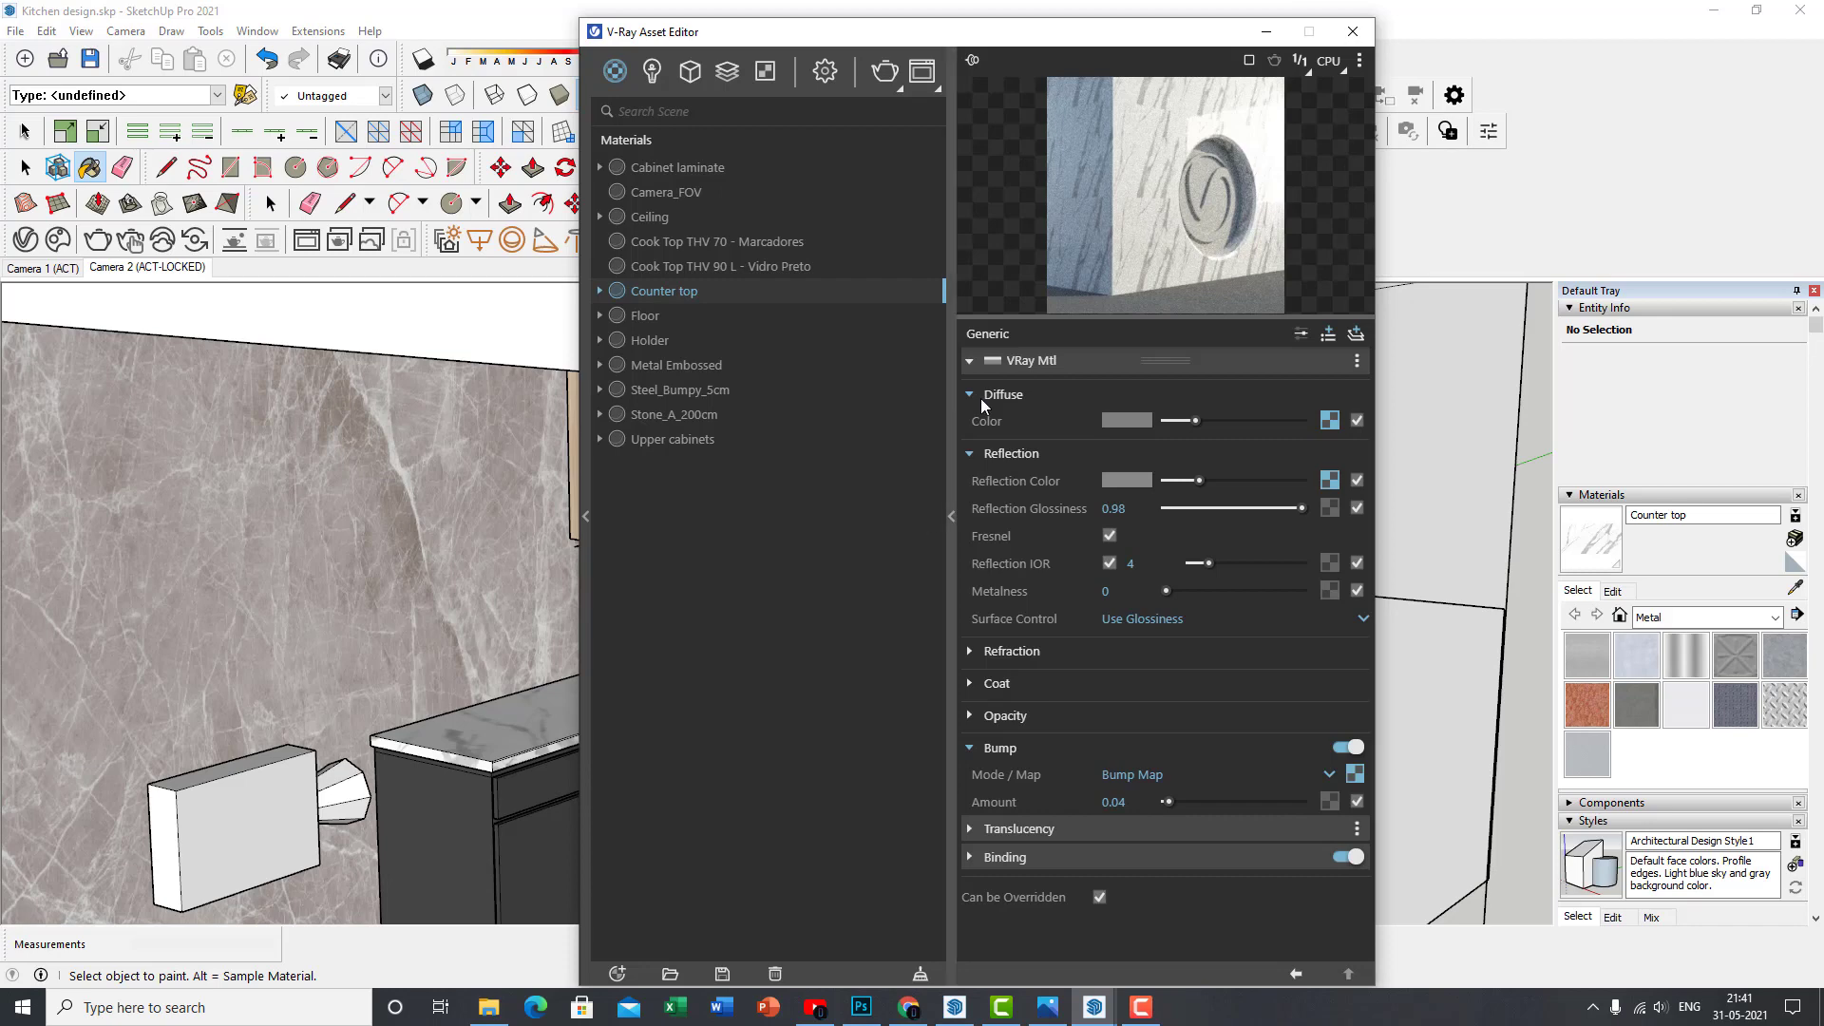
pyautogui.moveTo(997, 41)
pyautogui.mouseDown()
pyautogui.moveTo(1016, 43)
pyautogui.moveTo(994, 37)
pyautogui.mouseUp()
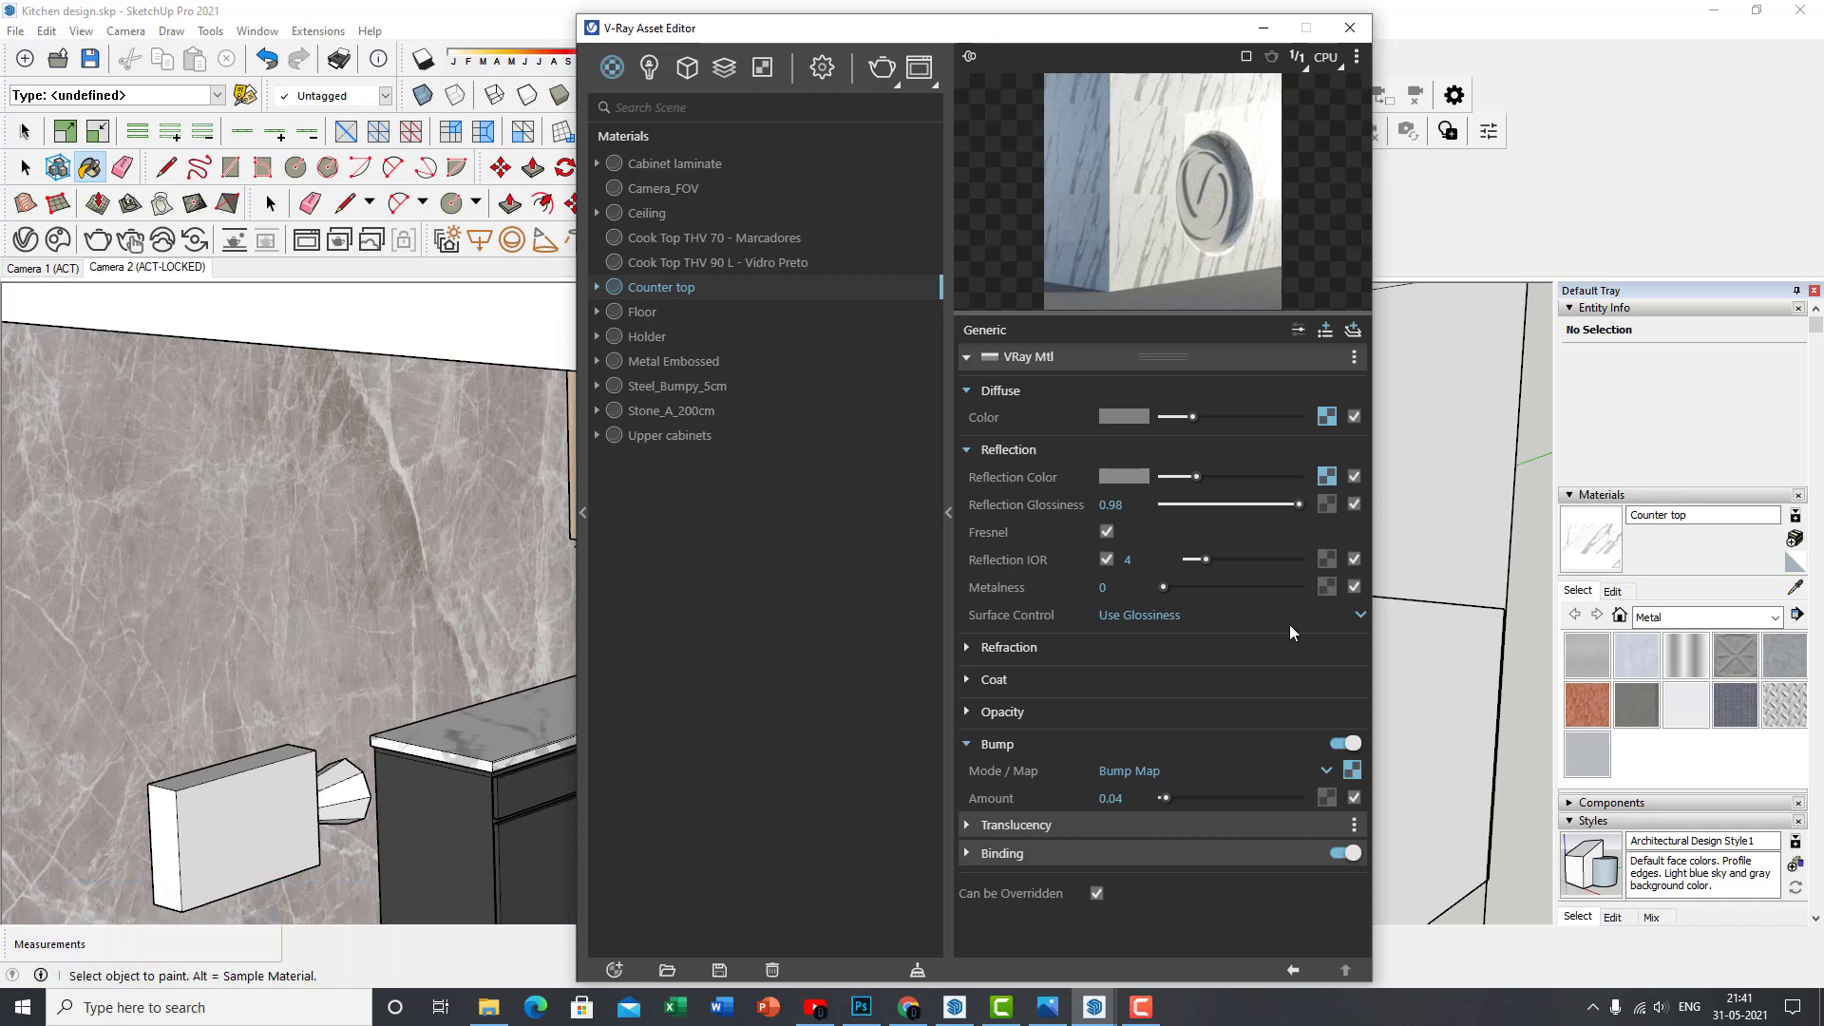
# Sample the base cabinet's material from the model and inspect its diffuse color in the color picker
pyautogui.scroll(-3, 480, 660)
pyautogui.moveTo(475, 655); pyautogui.dragTo(412, 639, button='middle')
pyautogui.press('b')
pyautogui.press('alt')
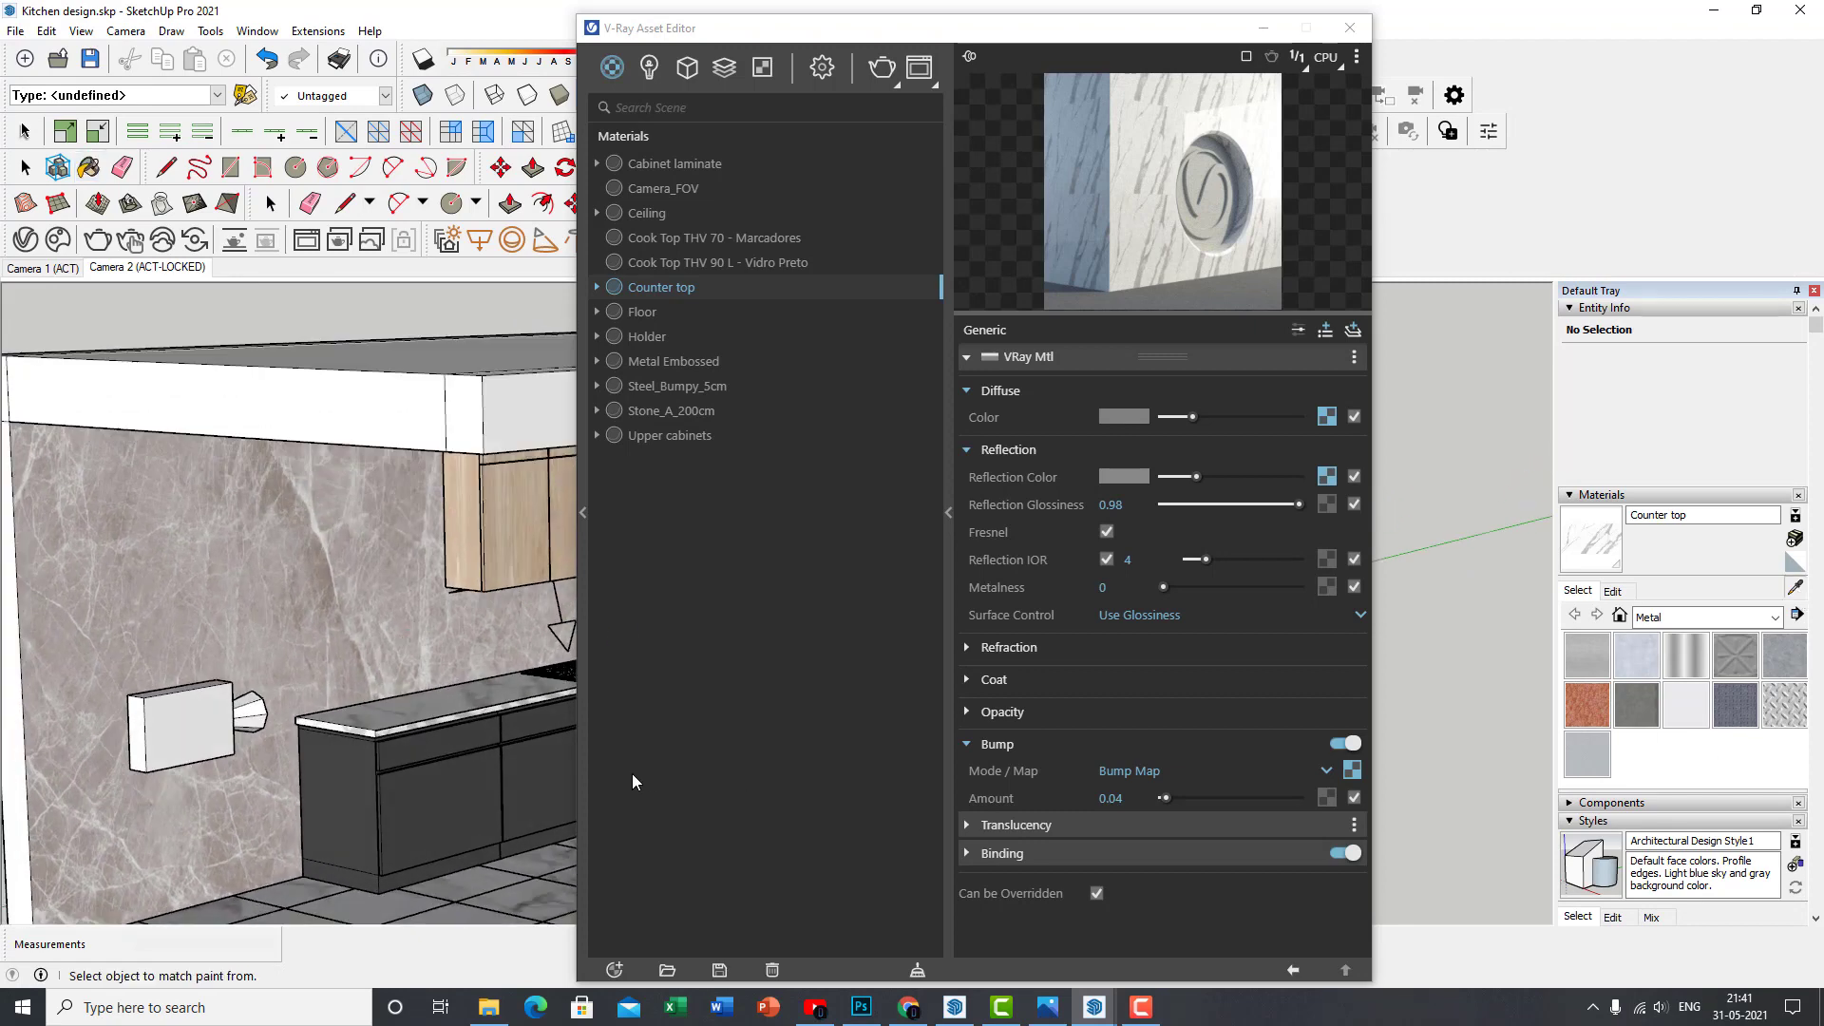
pyautogui.keyDown('alt'); pyautogui.click(348, 795); pyautogui.keyUp('alt')
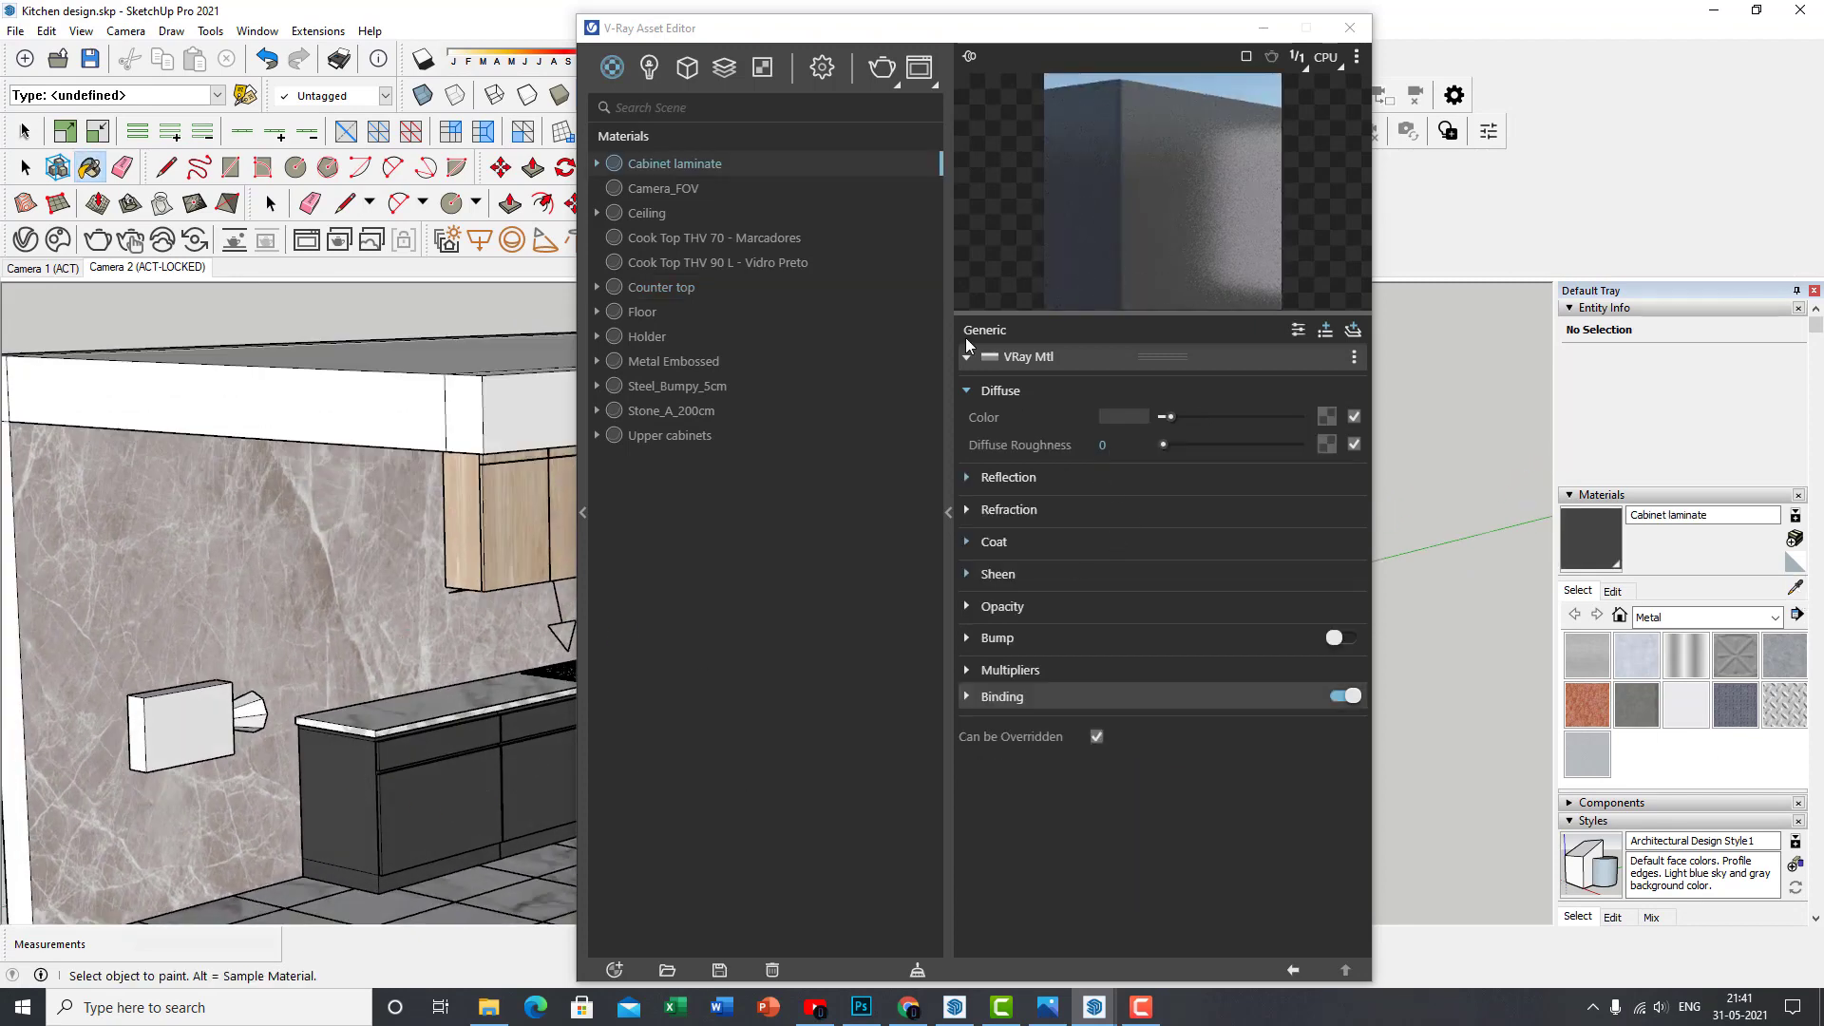
pyautogui.click(1128, 416)
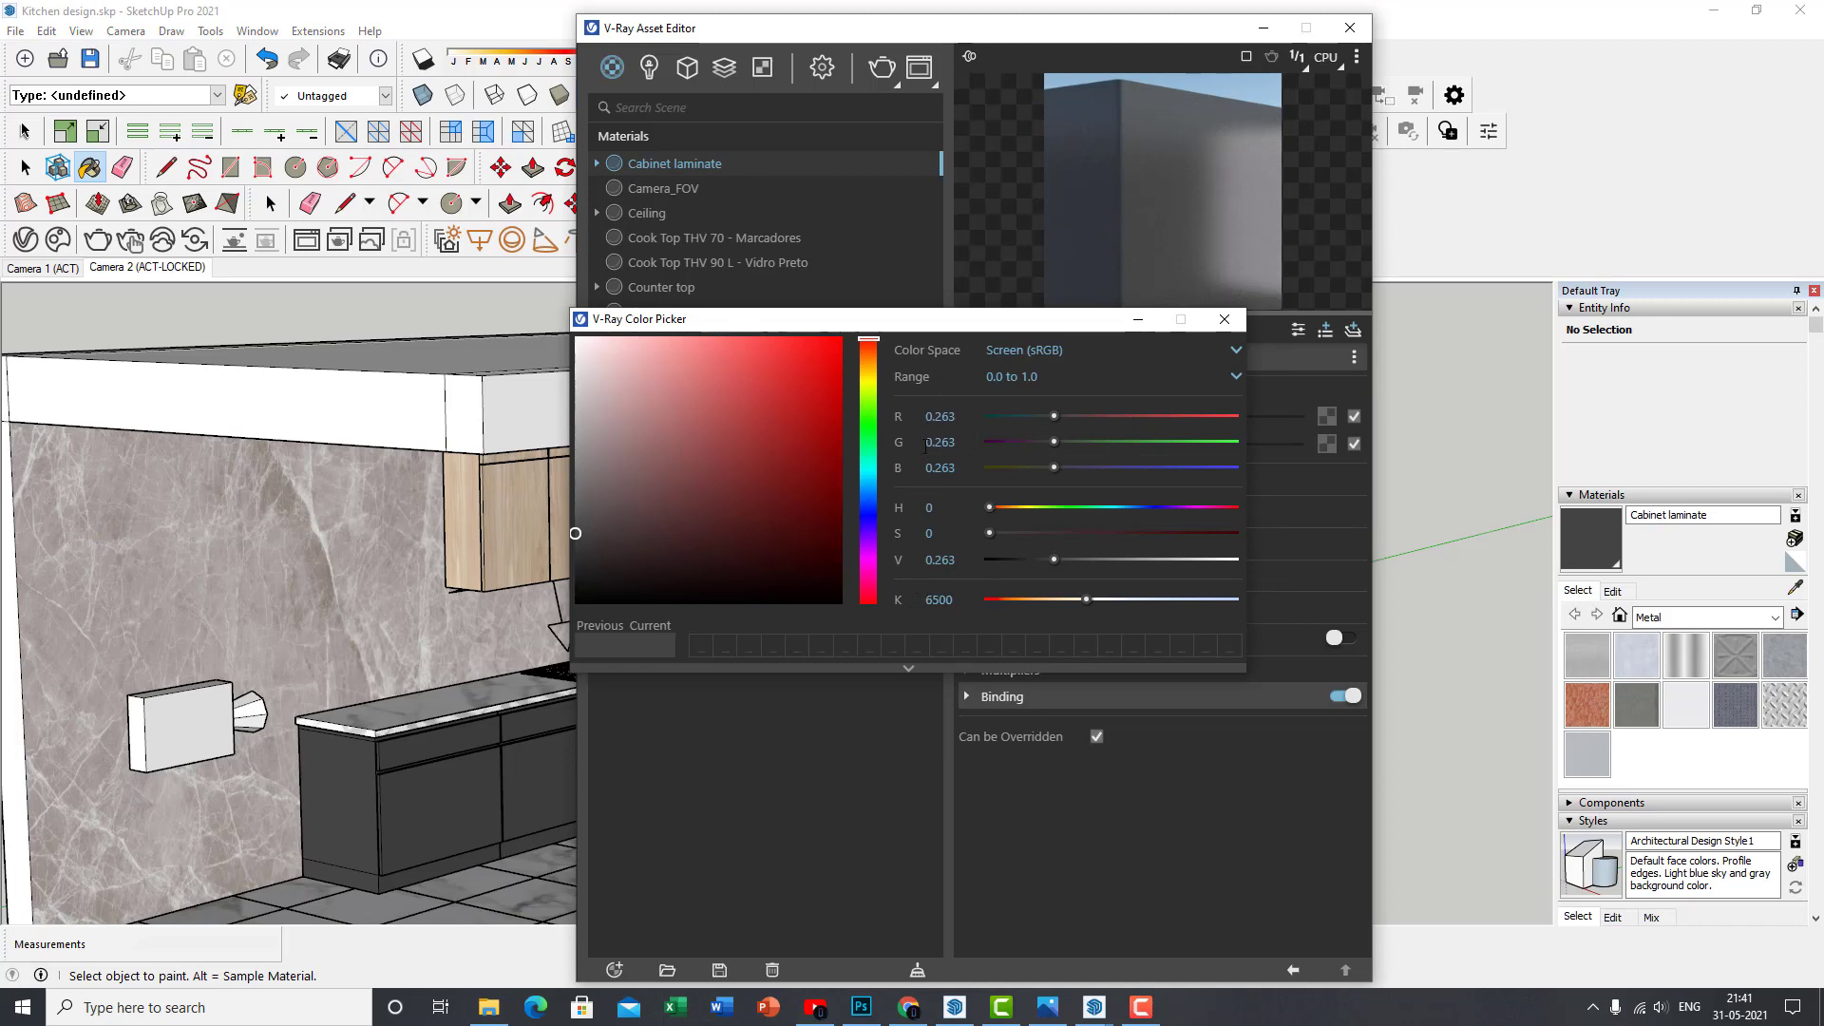
pyautogui.click(1223, 320)
# Review the reflection settings of the Cabinet laminate material, including glossiness, IOR and metalness
pyautogui.click(1008, 477)
pyautogui.scroll(-2, 1140, 465)
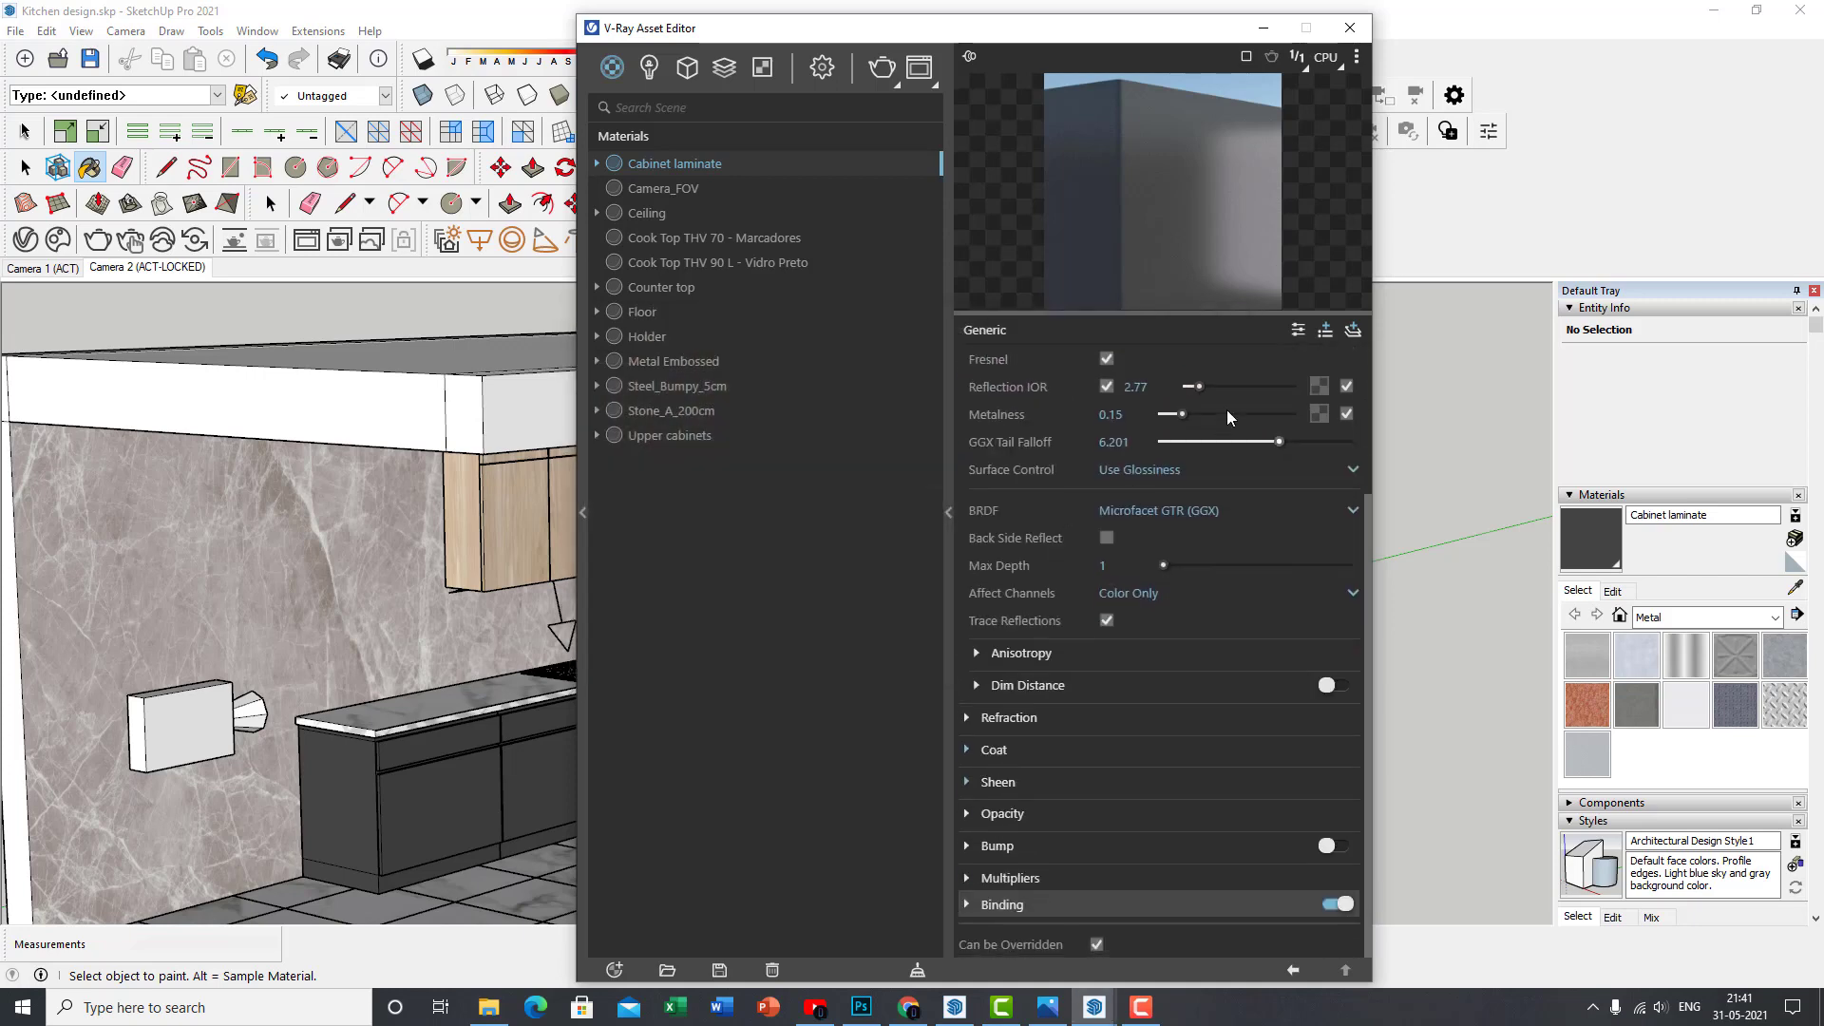
pyautogui.scroll(3, 1148, 601)
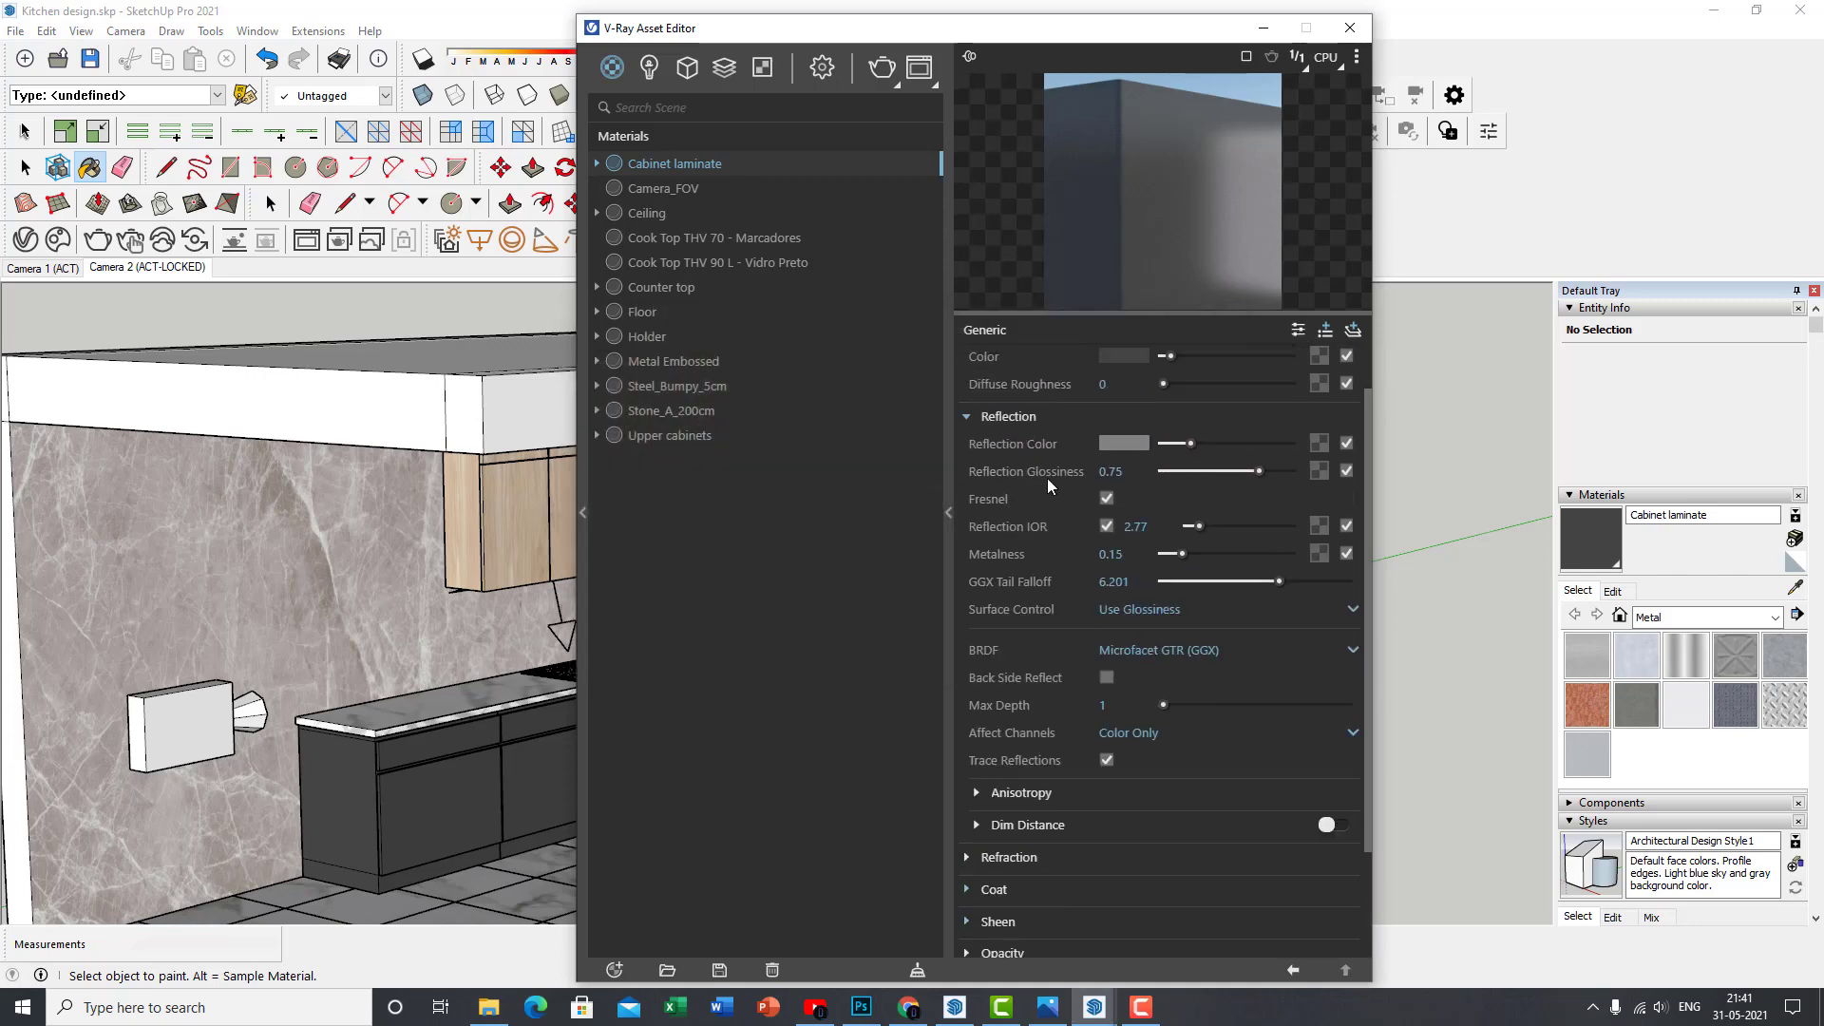
pyautogui.scroll(-3, 1023, 465)
pyautogui.scroll(3, 1120, 486)
pyautogui.scroll(-3, 1187, 773)
# Examine the coat, sheen and bump settings of the Cabinet laminate material
pyautogui.click(1028, 747)
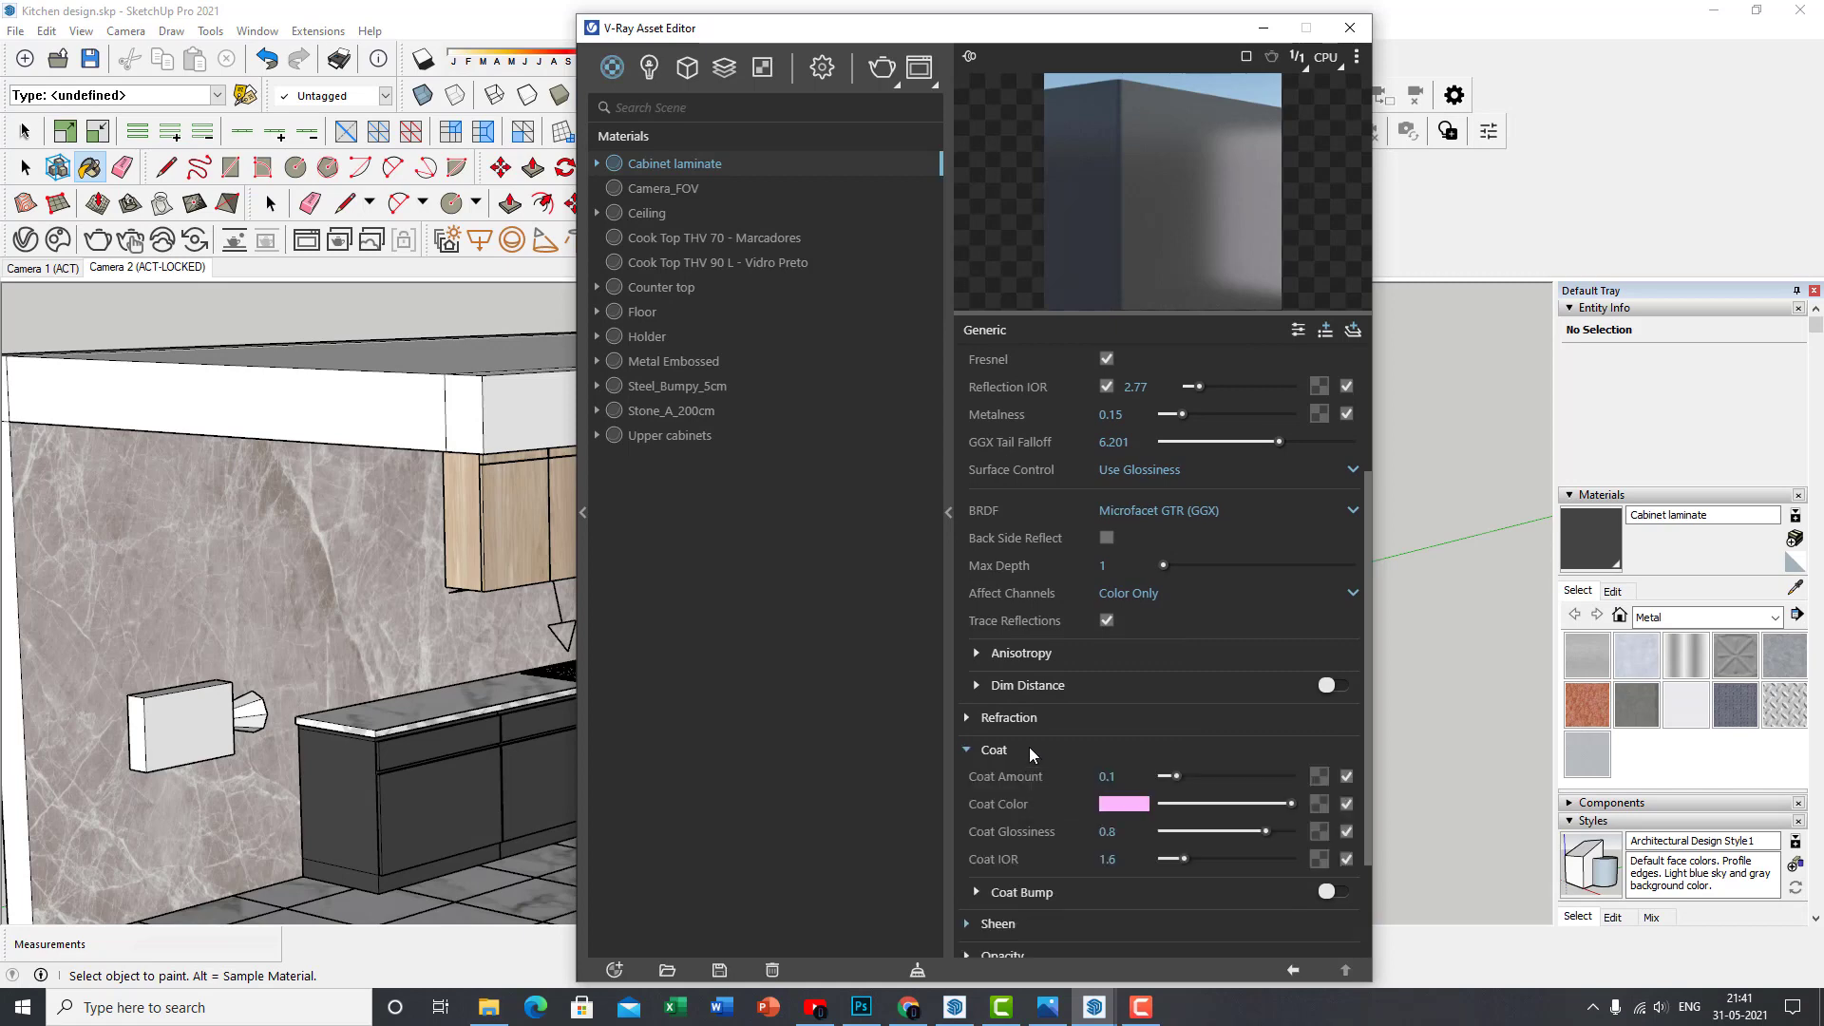
pyautogui.scroll(-3, 1045, 731)
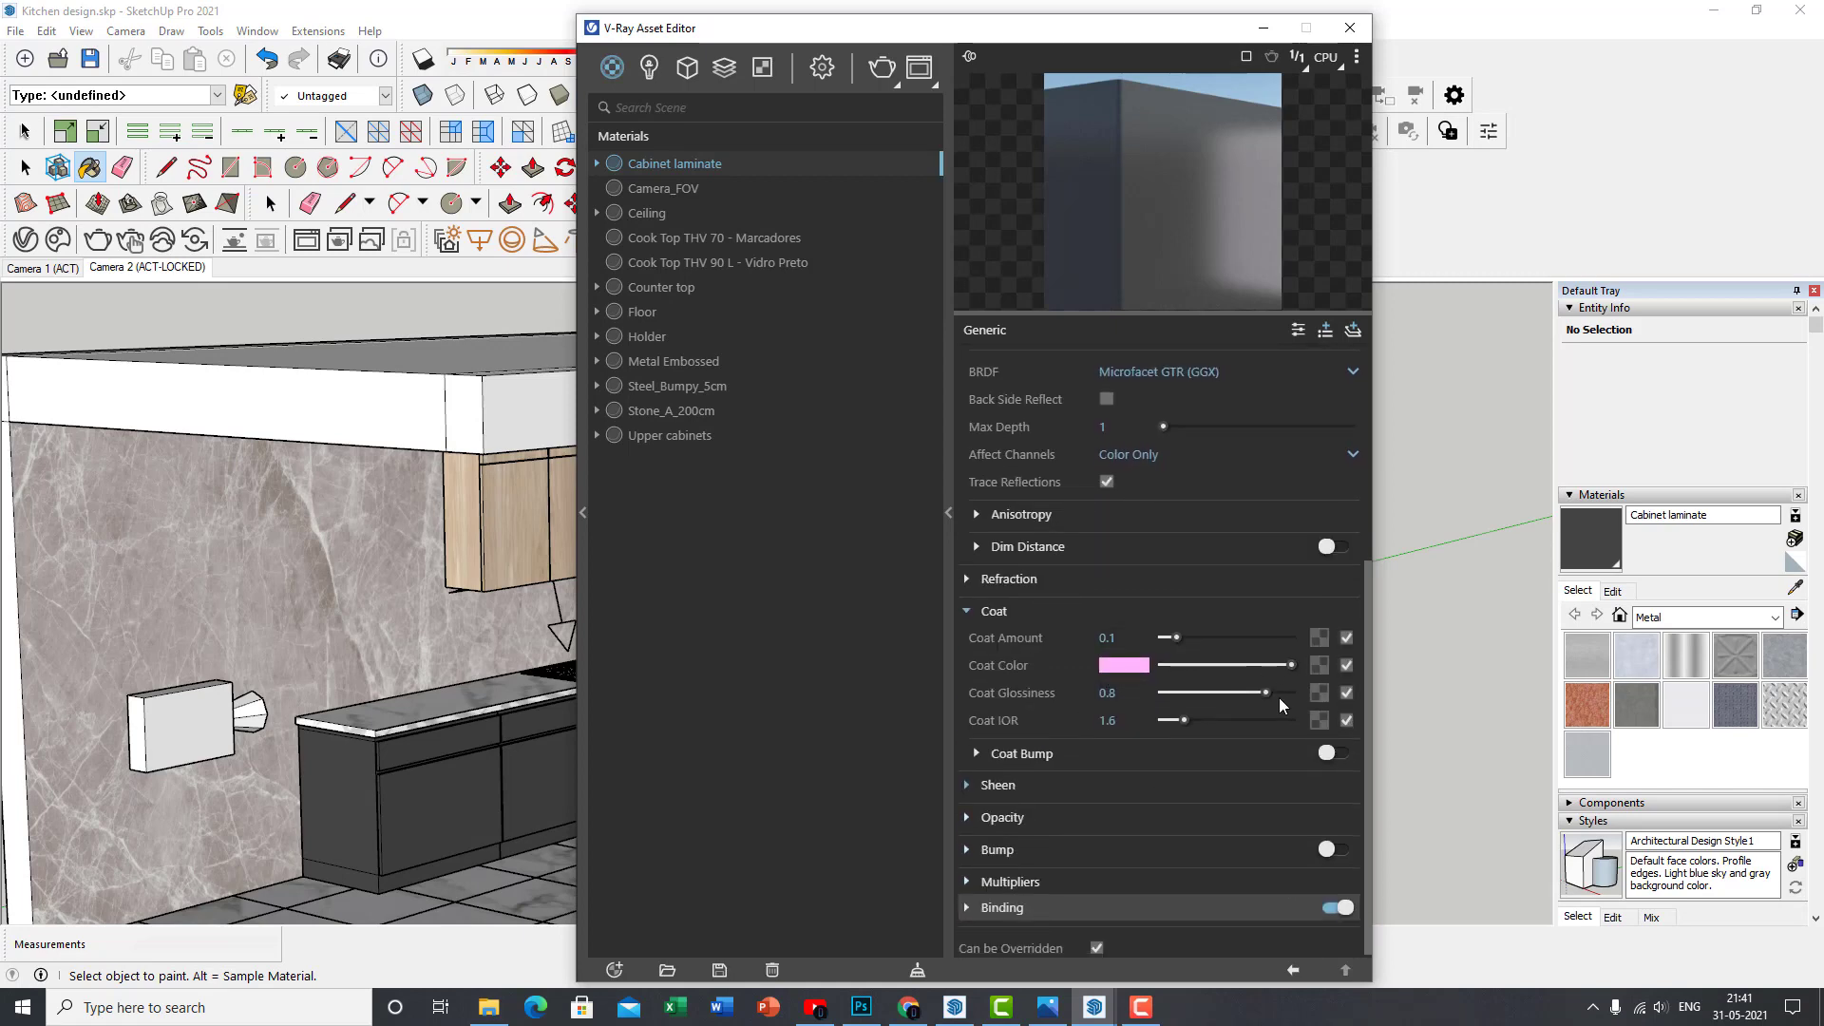
pyautogui.scroll(-1, 1132, 677)
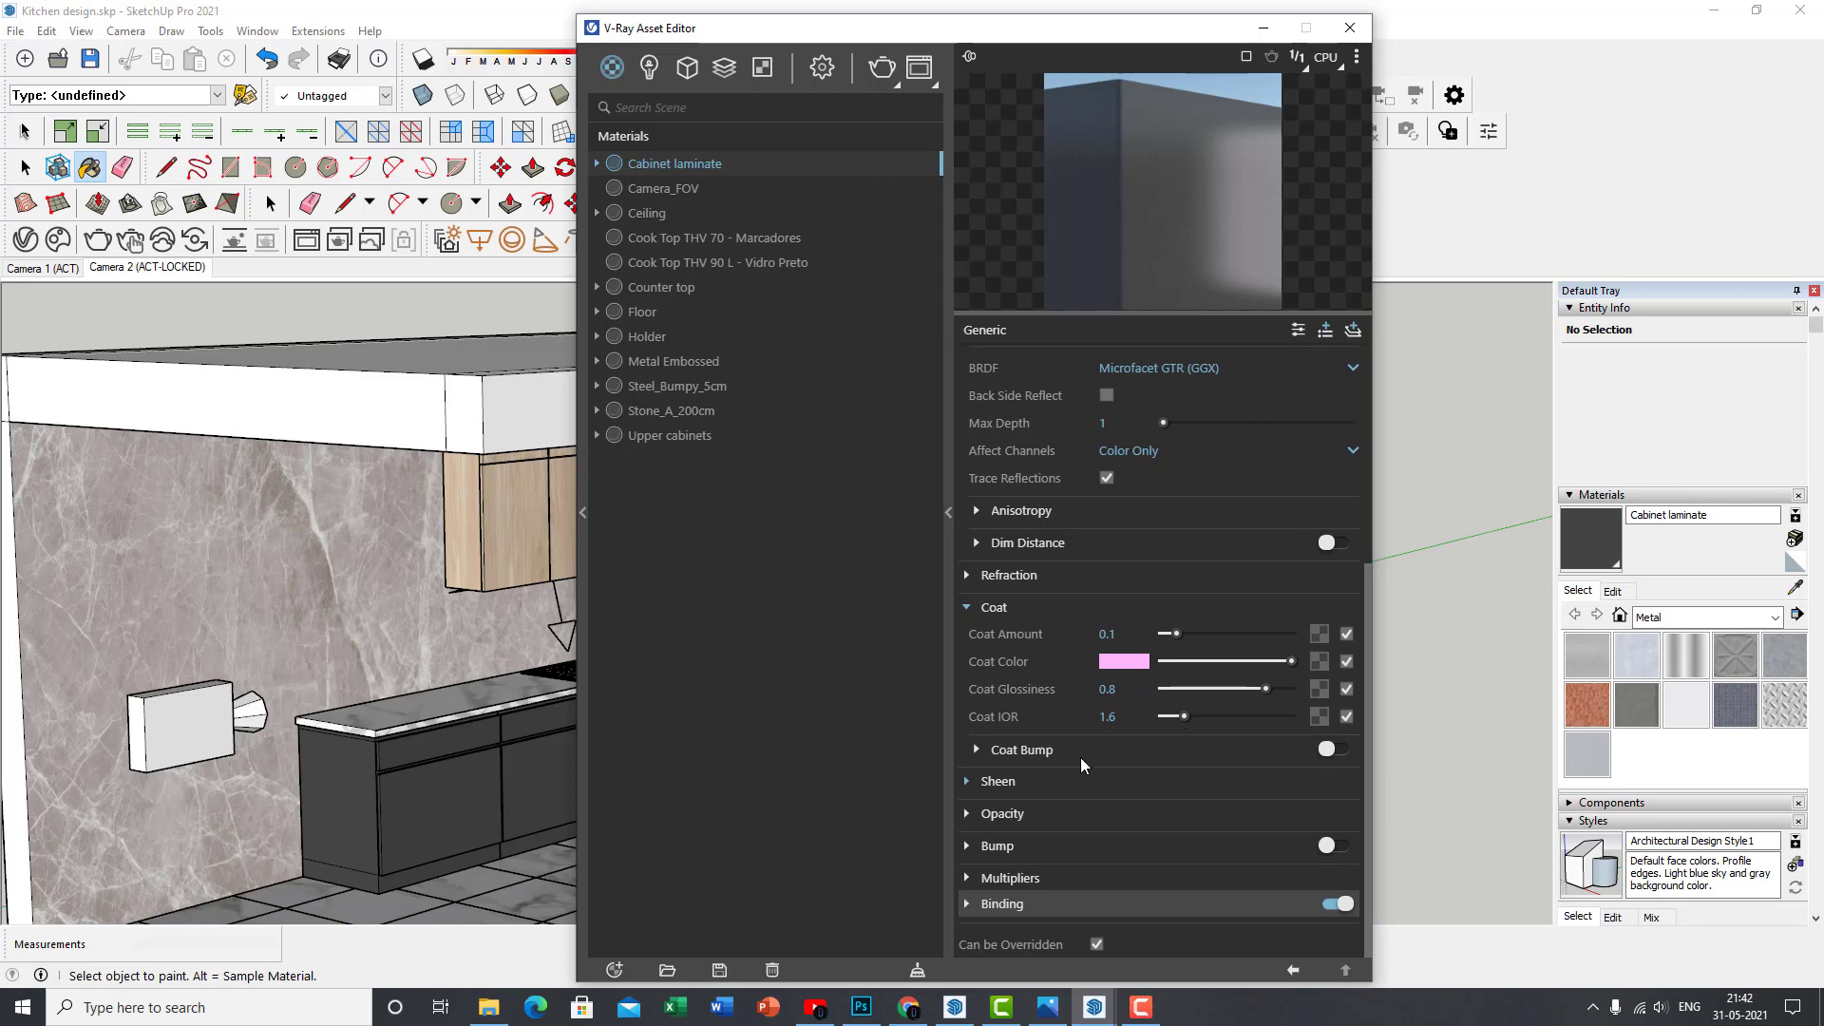
pyautogui.click(1039, 785)
pyautogui.scroll(-1, 1092, 741)
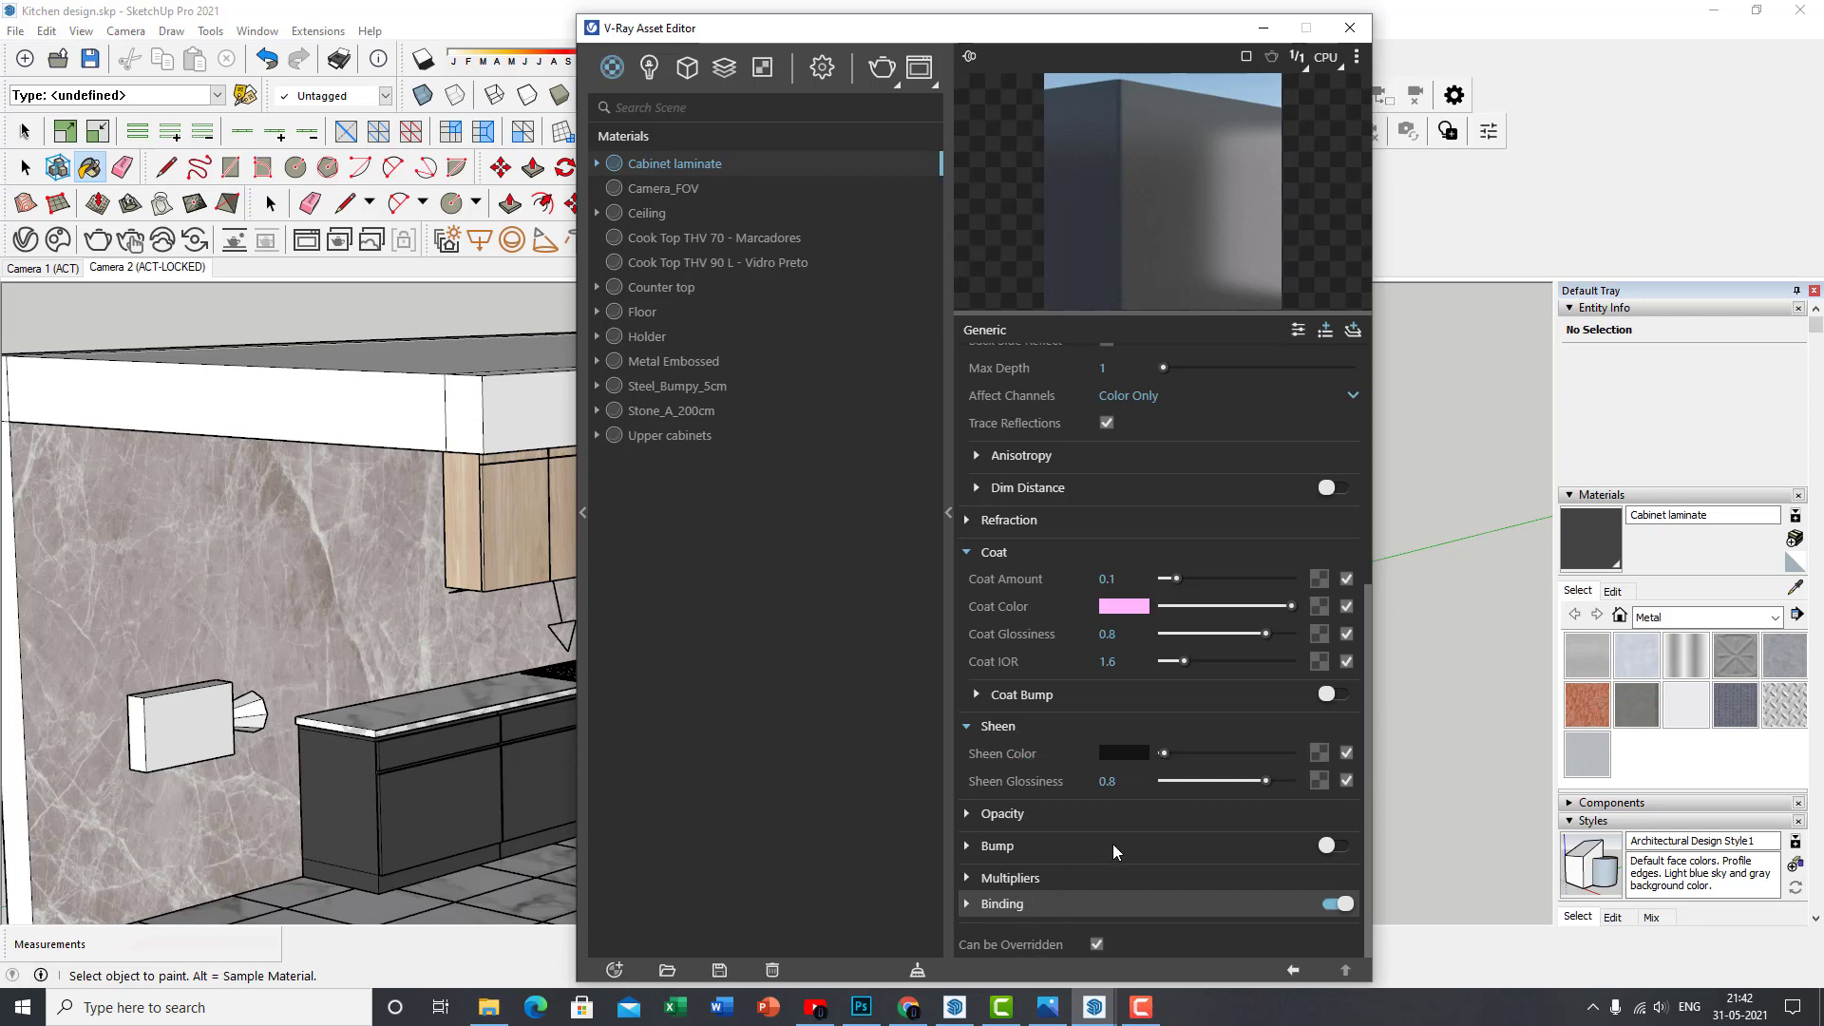
pyautogui.click(1064, 847)
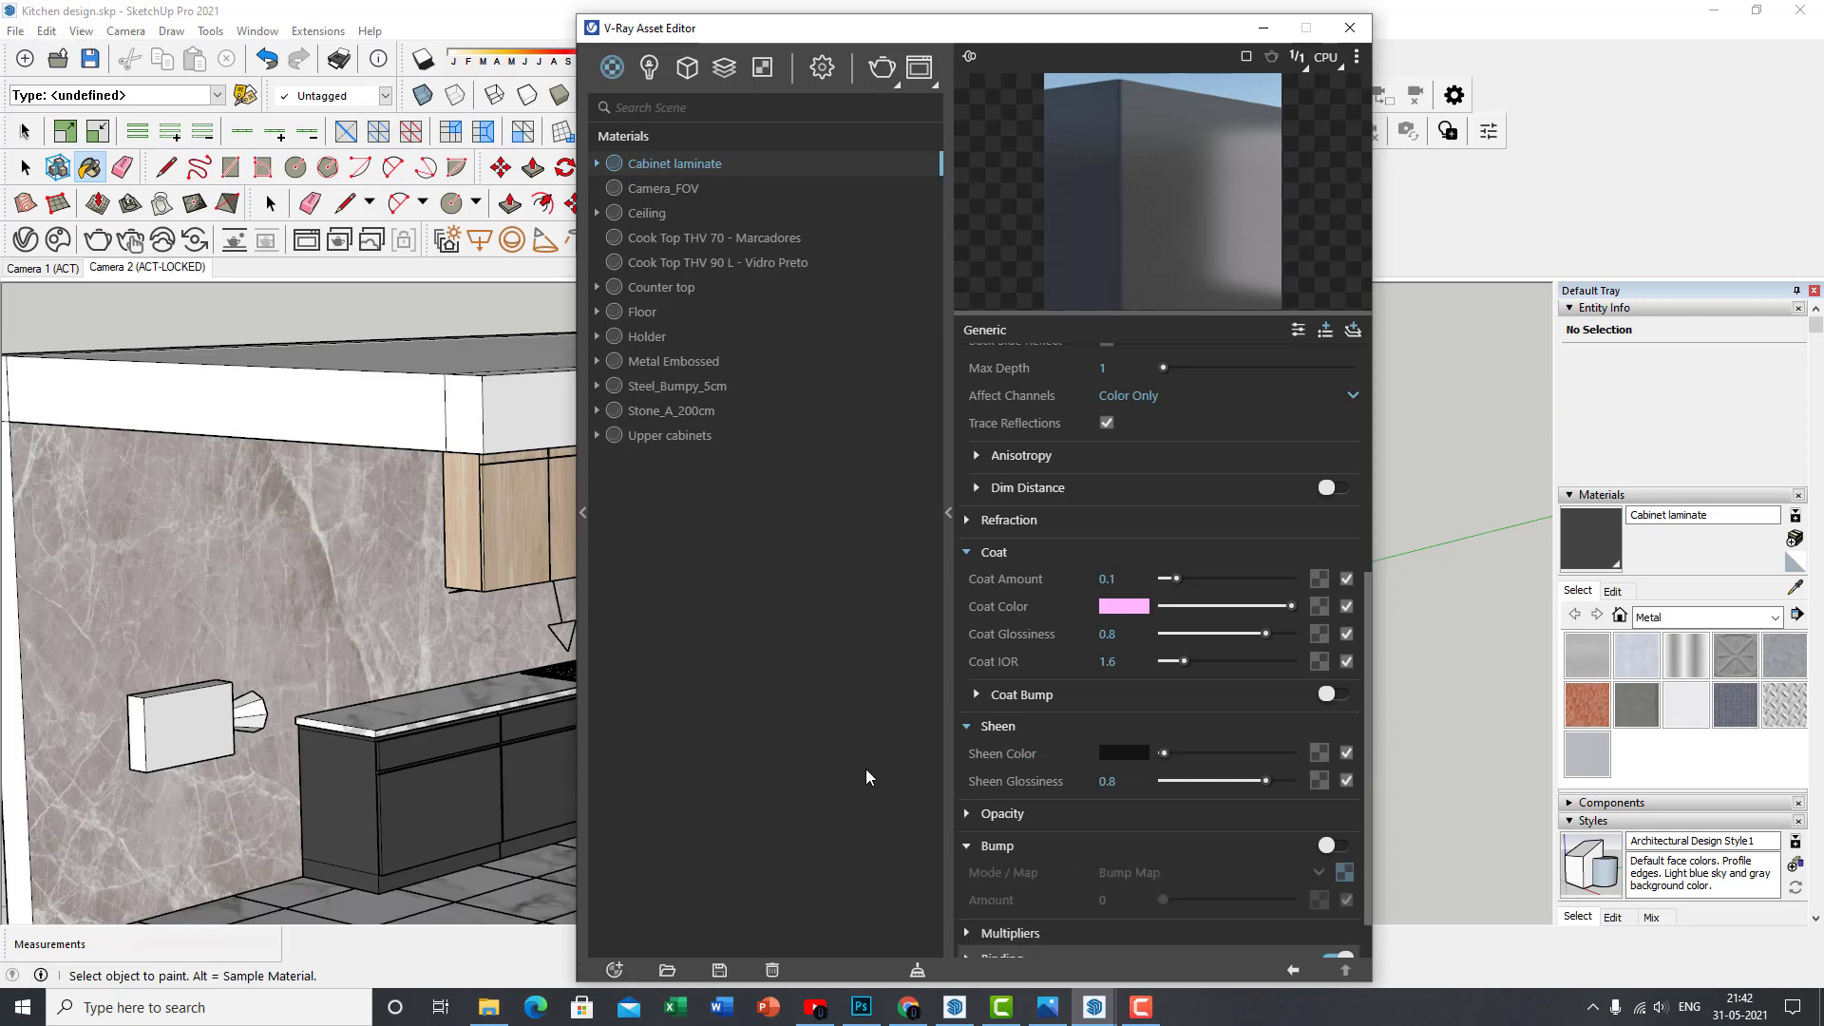
pyautogui.scroll(-1, 1202, 870)
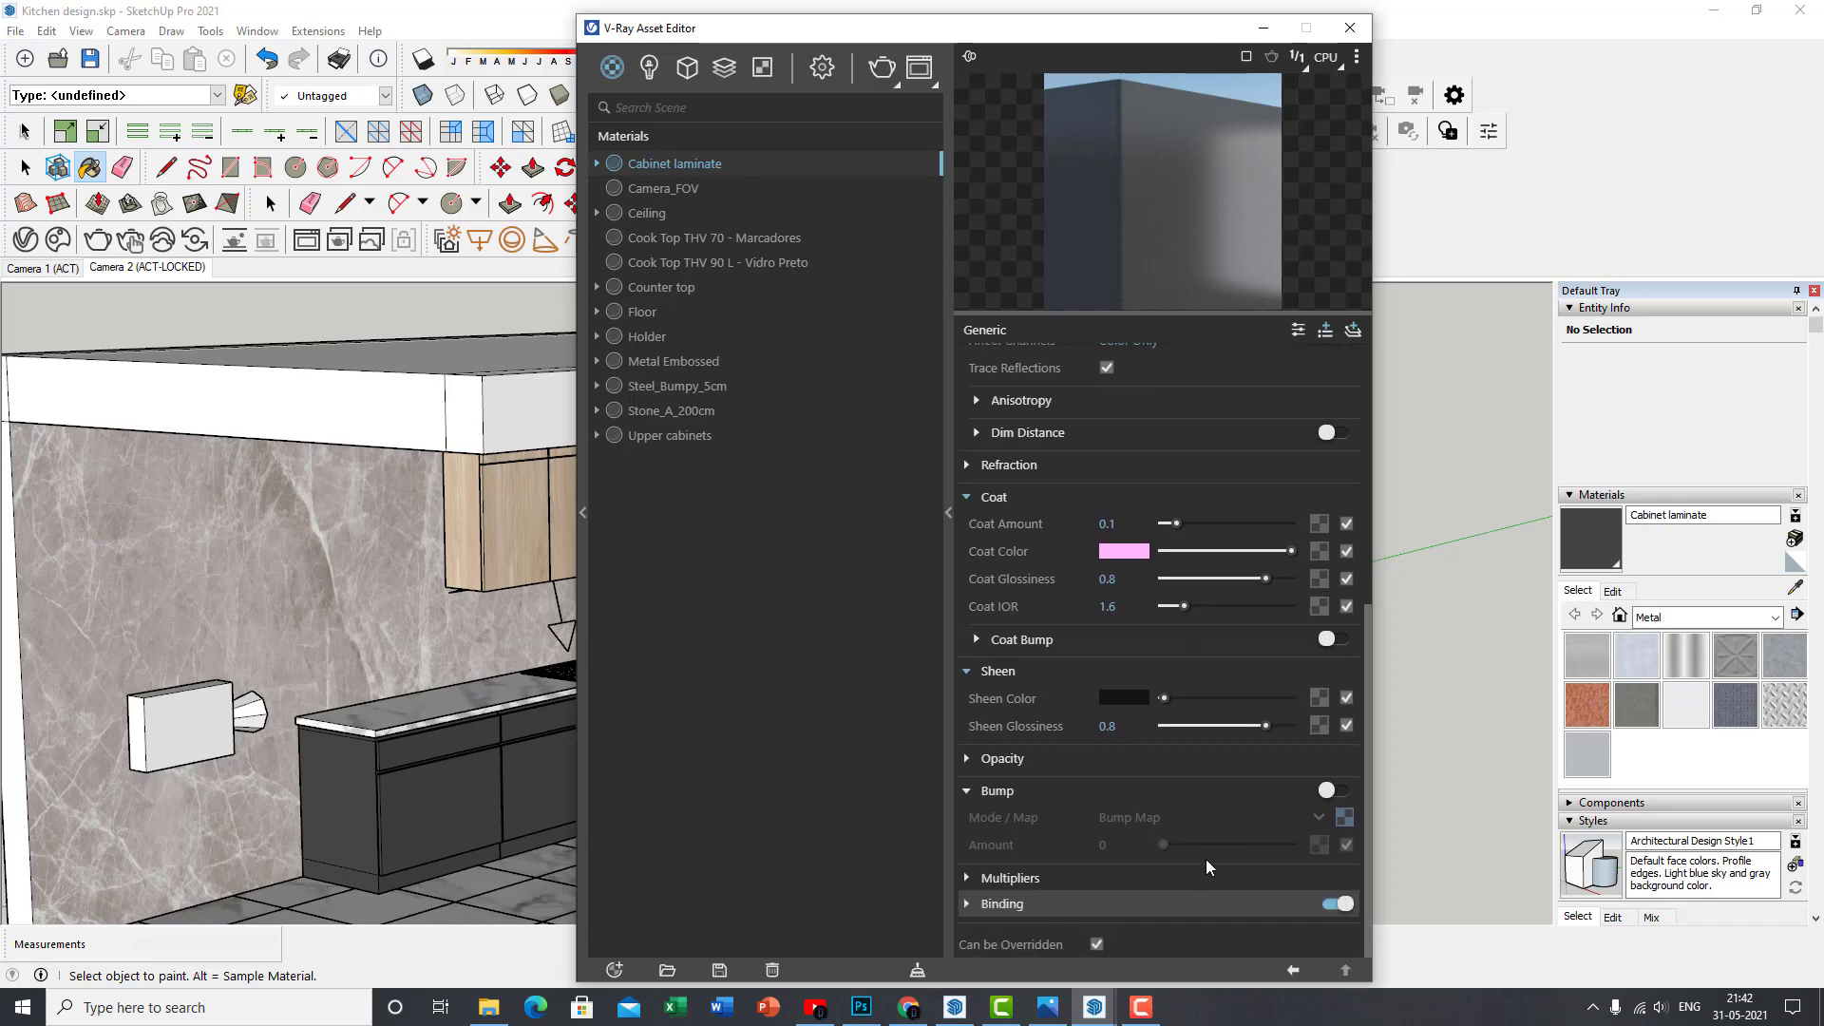
# Look at the cabinets in the reference photo in Photos and compare them with all Cabinet laminate settings
pyautogui.click(1048, 1007)
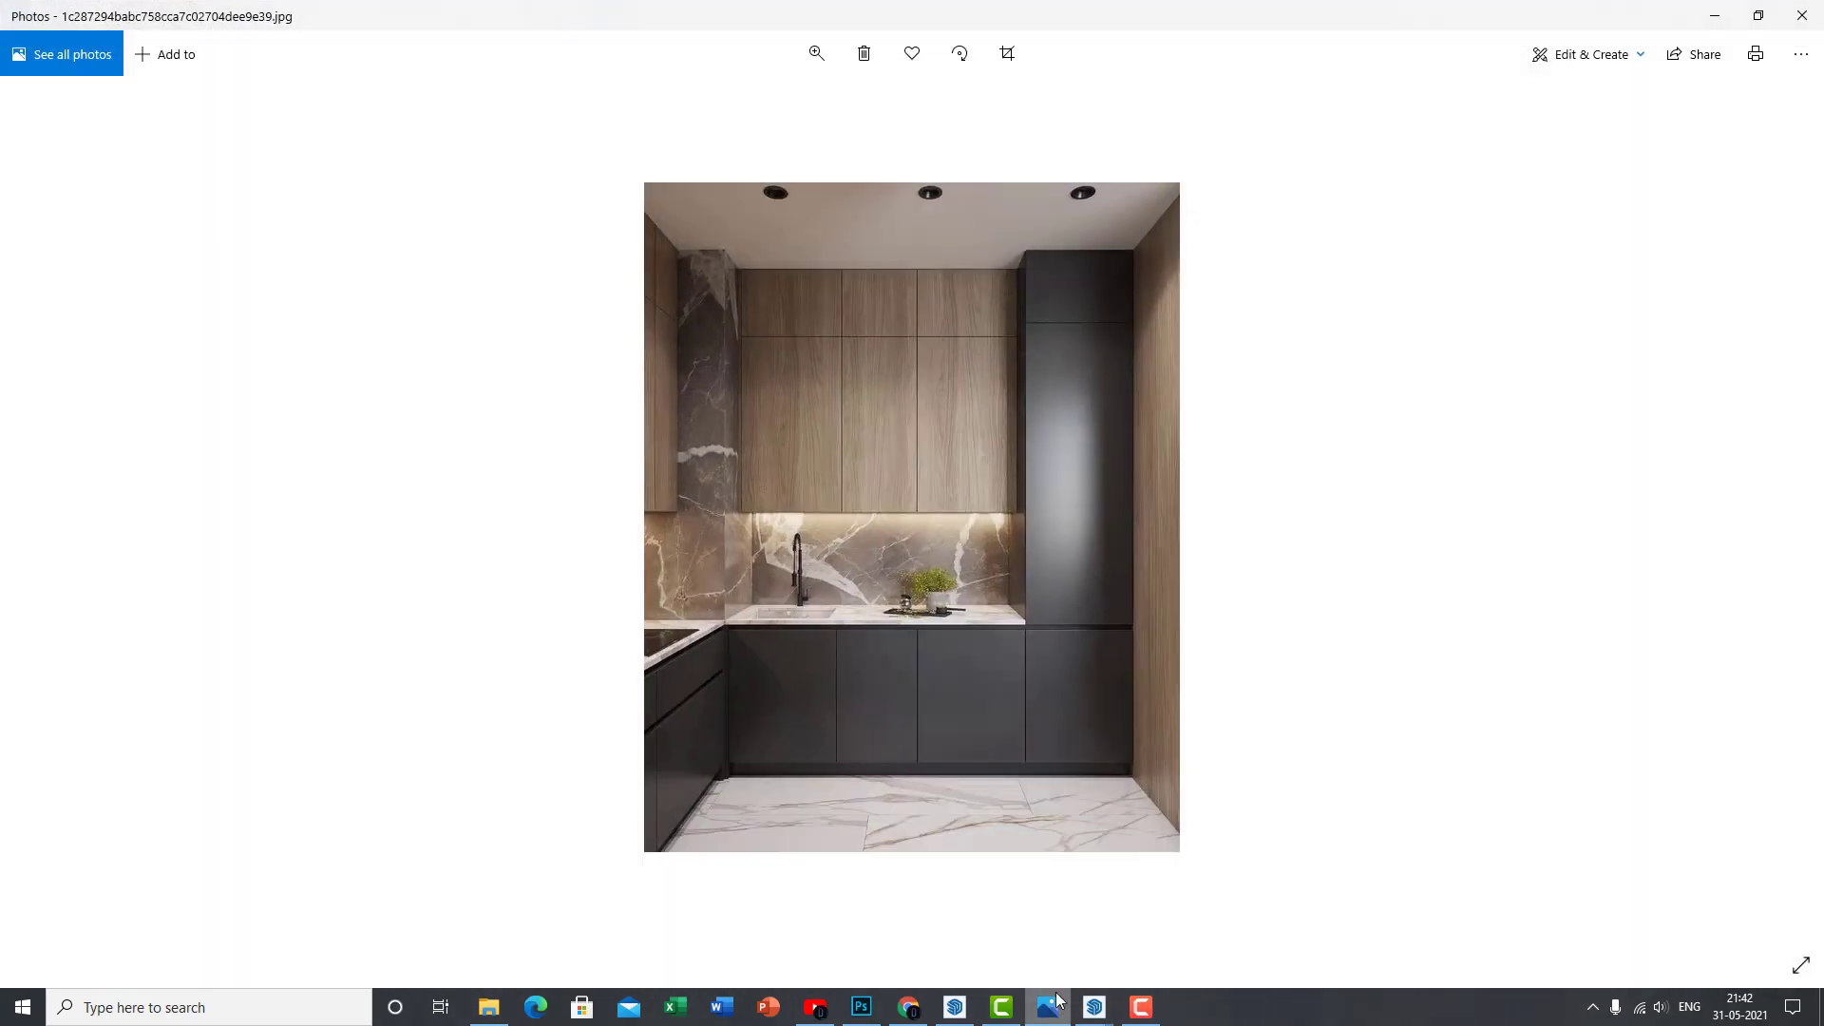
pyautogui.click(1714, 15)
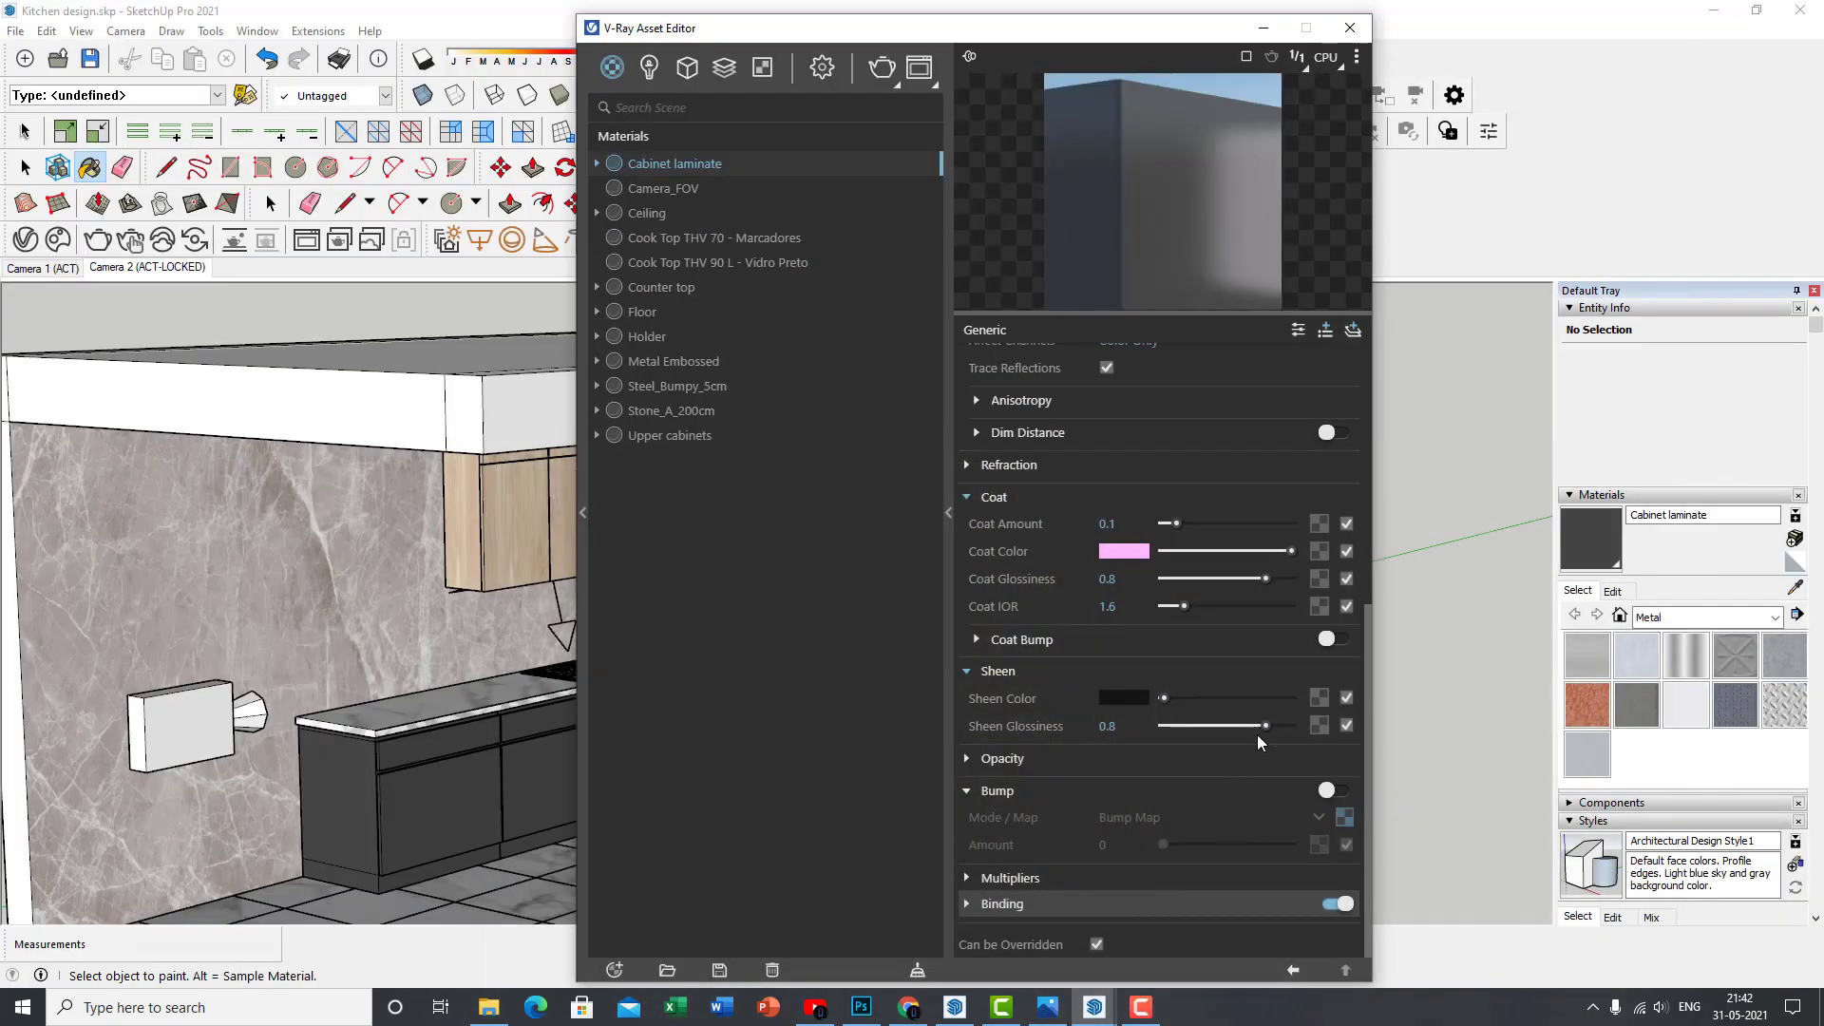
pyautogui.scroll(7, 1301, 709)
pyautogui.scroll(-7, 1309, 671)
pyautogui.scroll(-1, 1309, 670)
pyautogui.scroll(9, 1158, 864)
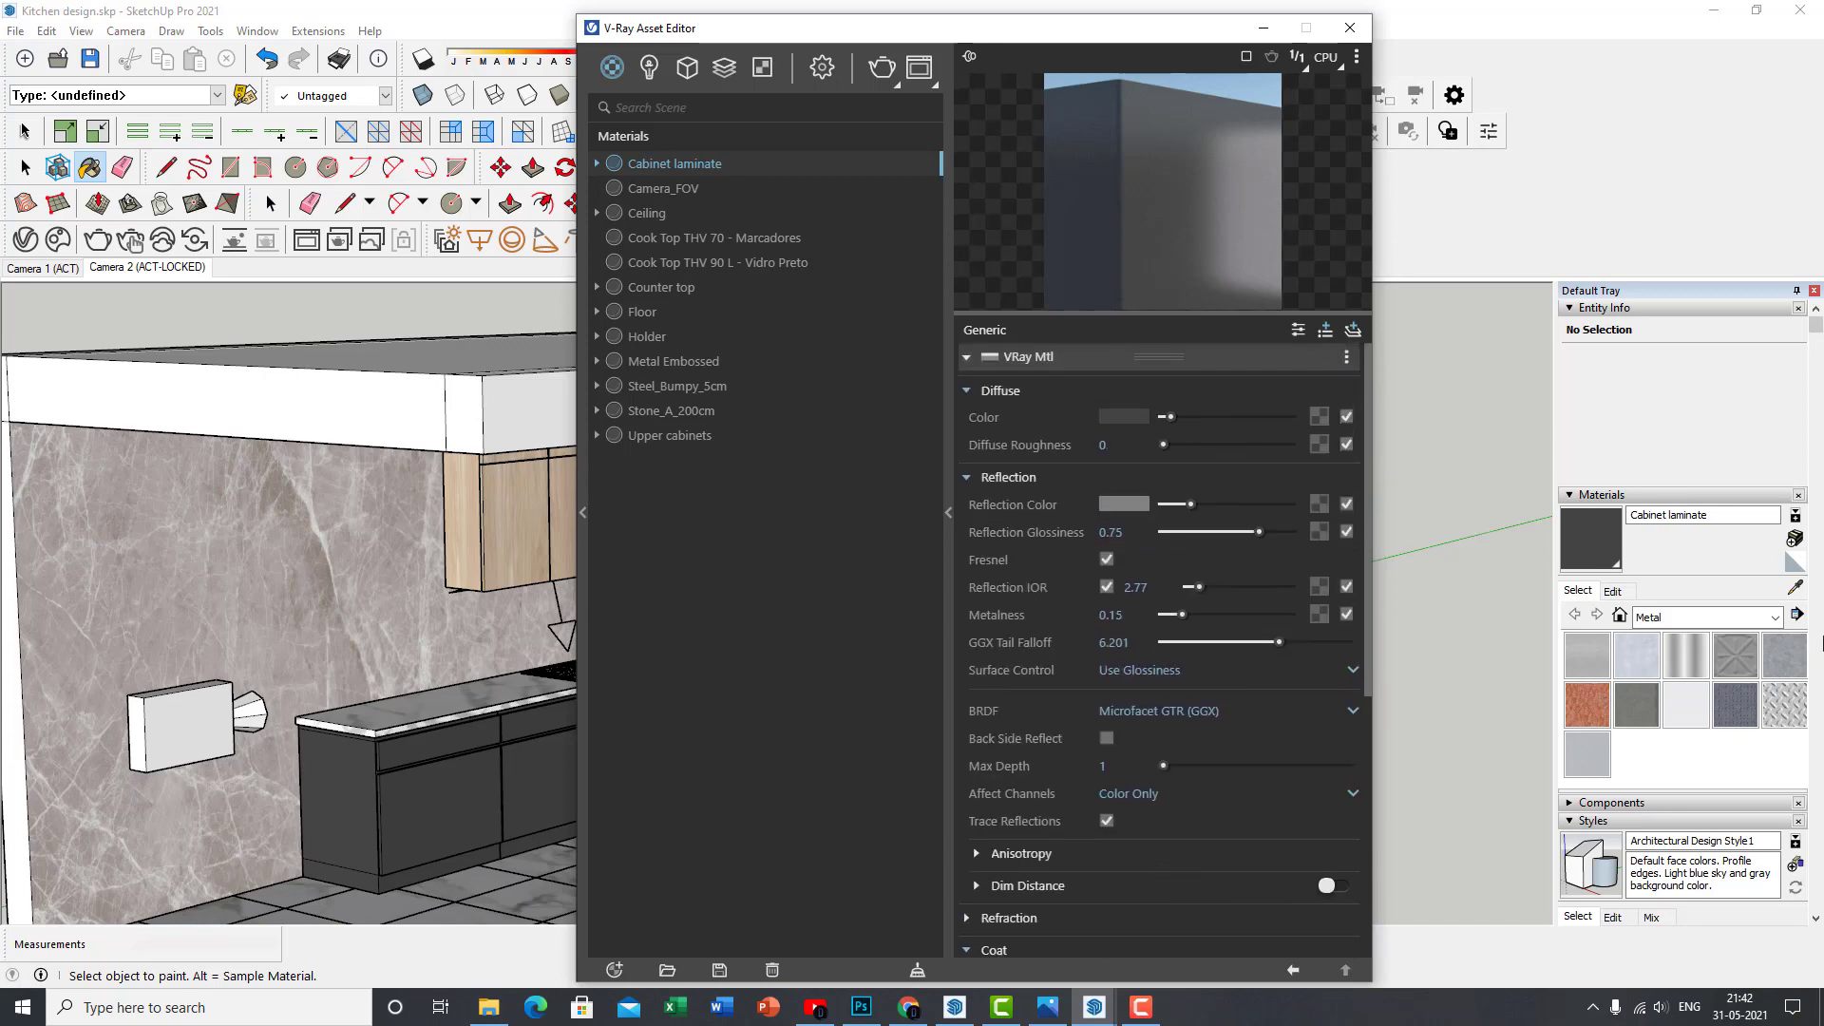
# Sample the countertop's material again and inspect the marble bitmap in its diffuse color texture slot
pyautogui.click(1795, 587)
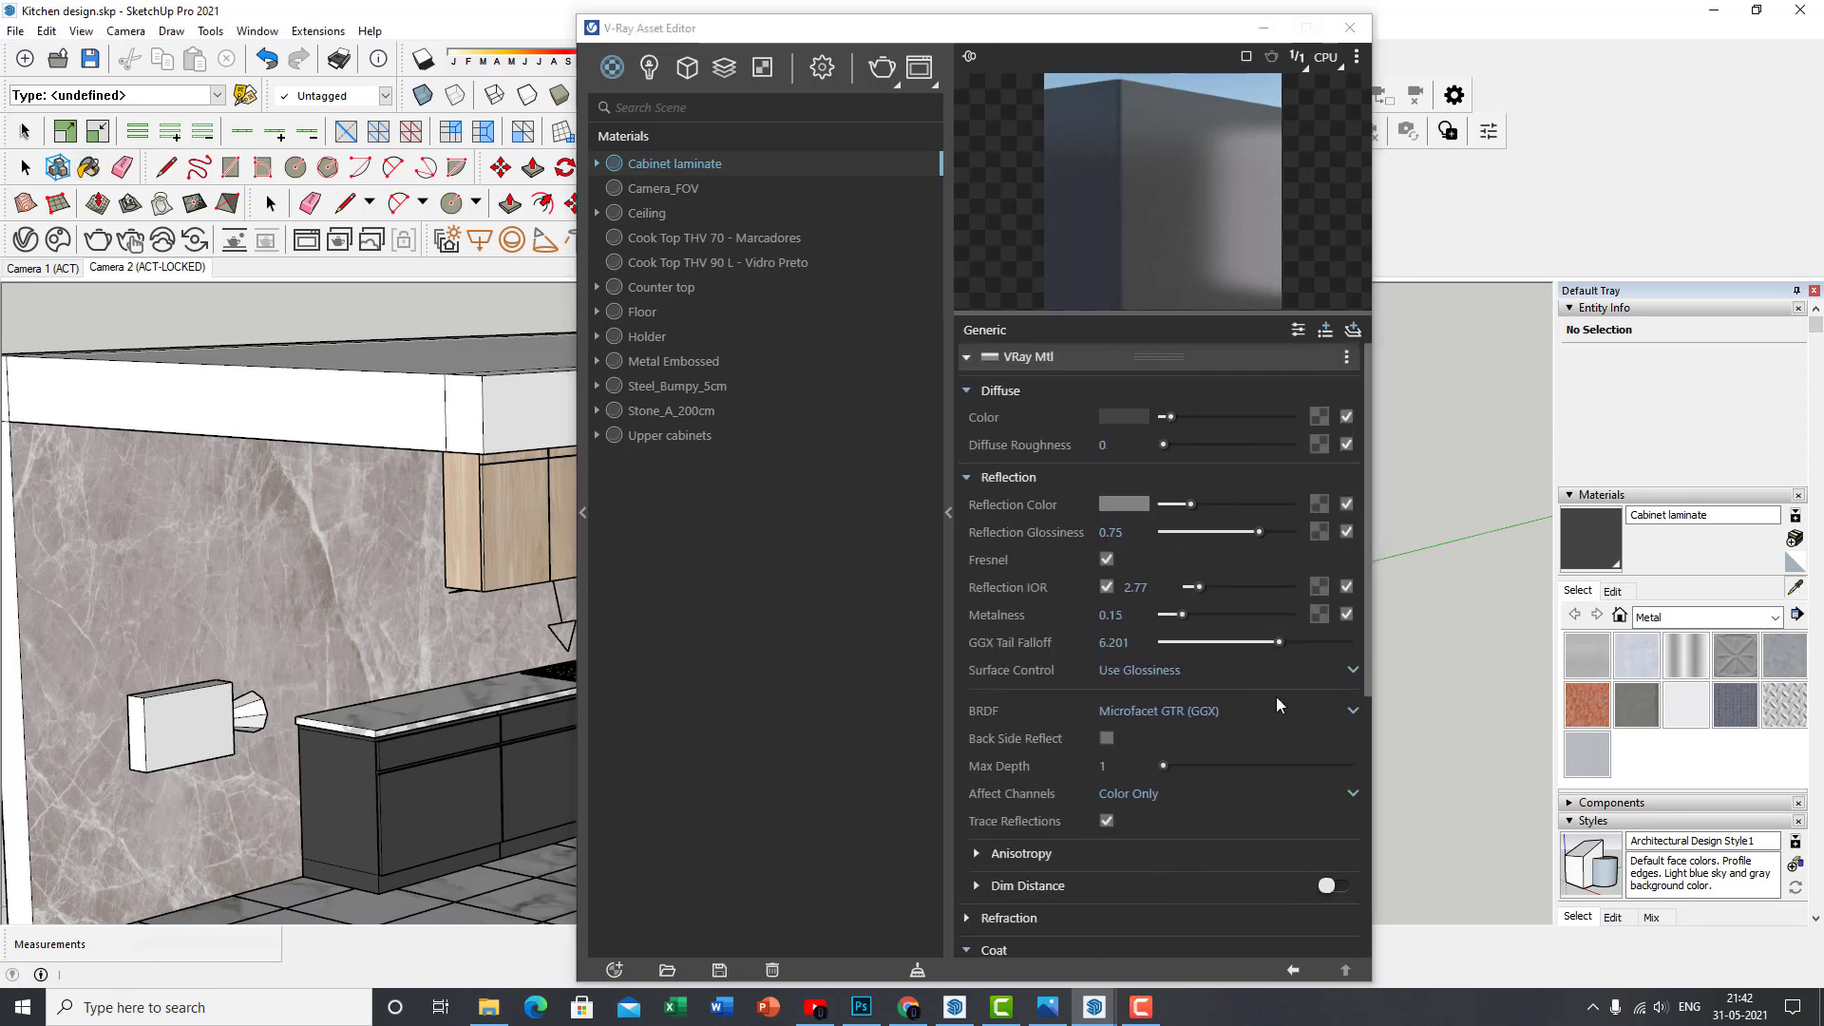
pyautogui.click(413, 710)
pyautogui.moveTo(413, 711)
pyautogui.mouseDown(button='middle')
pyautogui.moveTo(268, 741)
pyautogui.moveTo(285, 737)
pyautogui.mouseUp(button='middle')
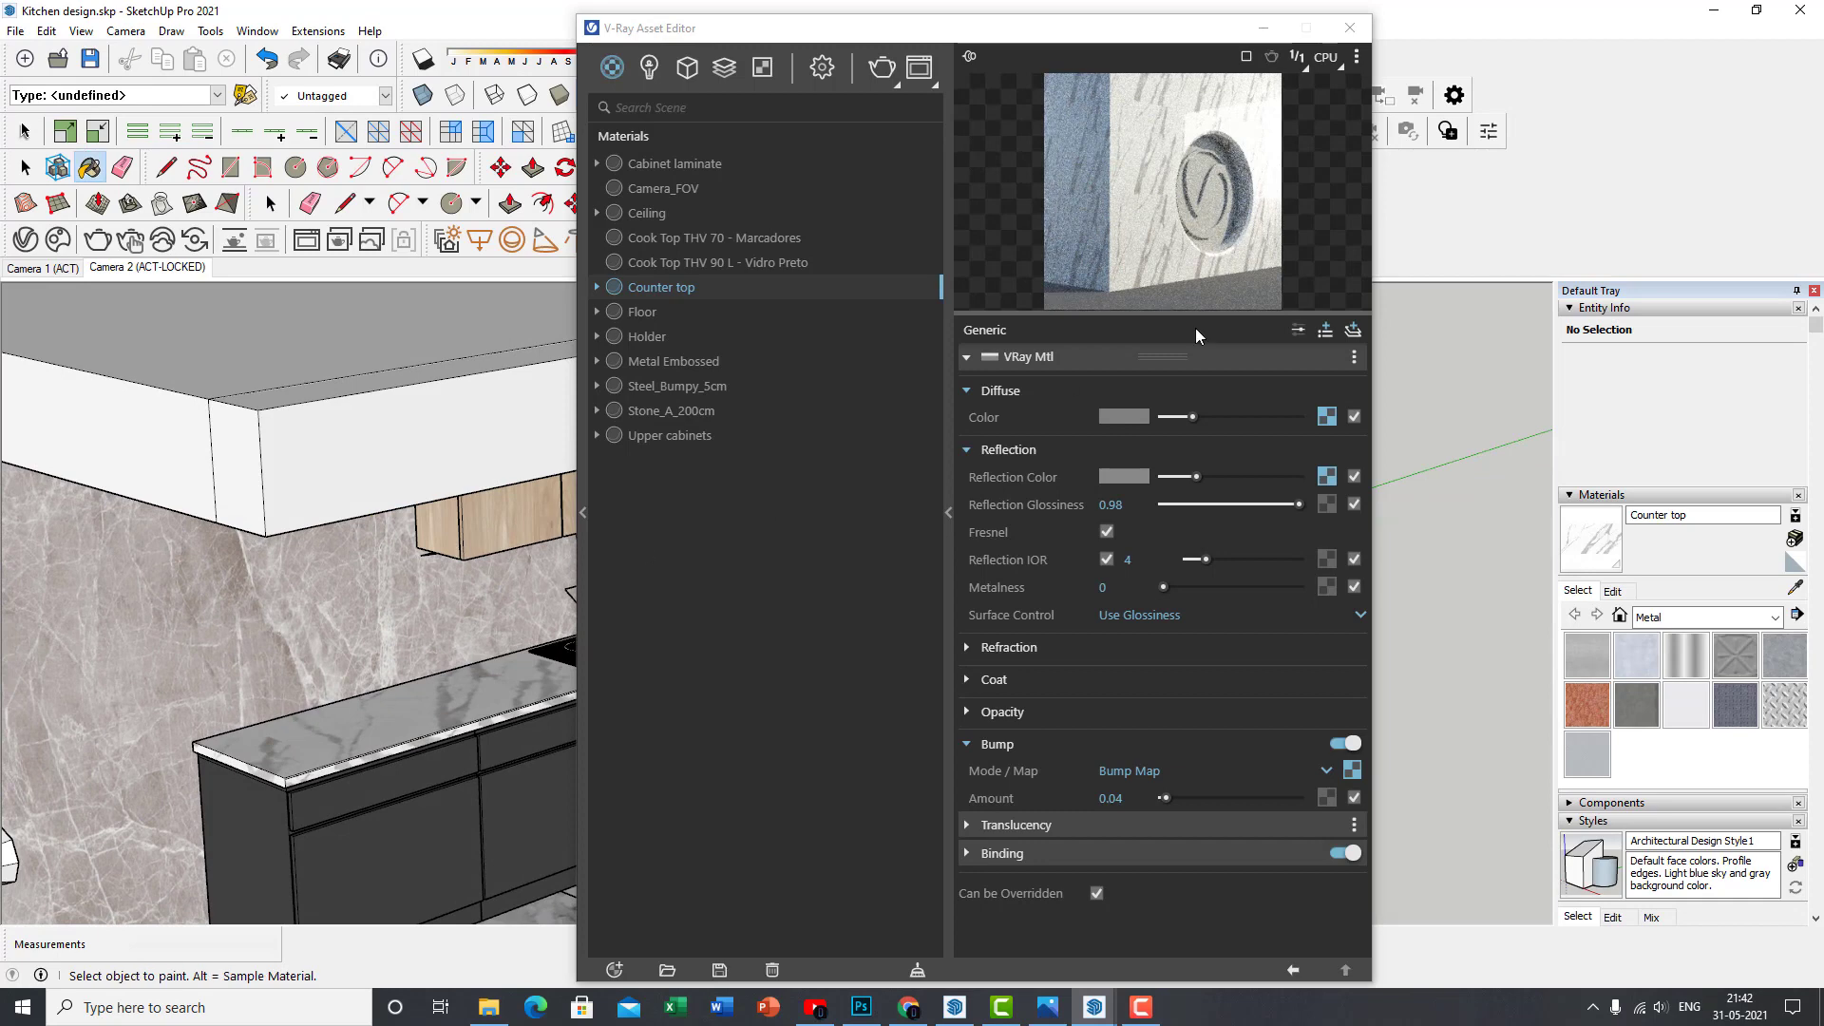
pyautogui.click(1327, 417)
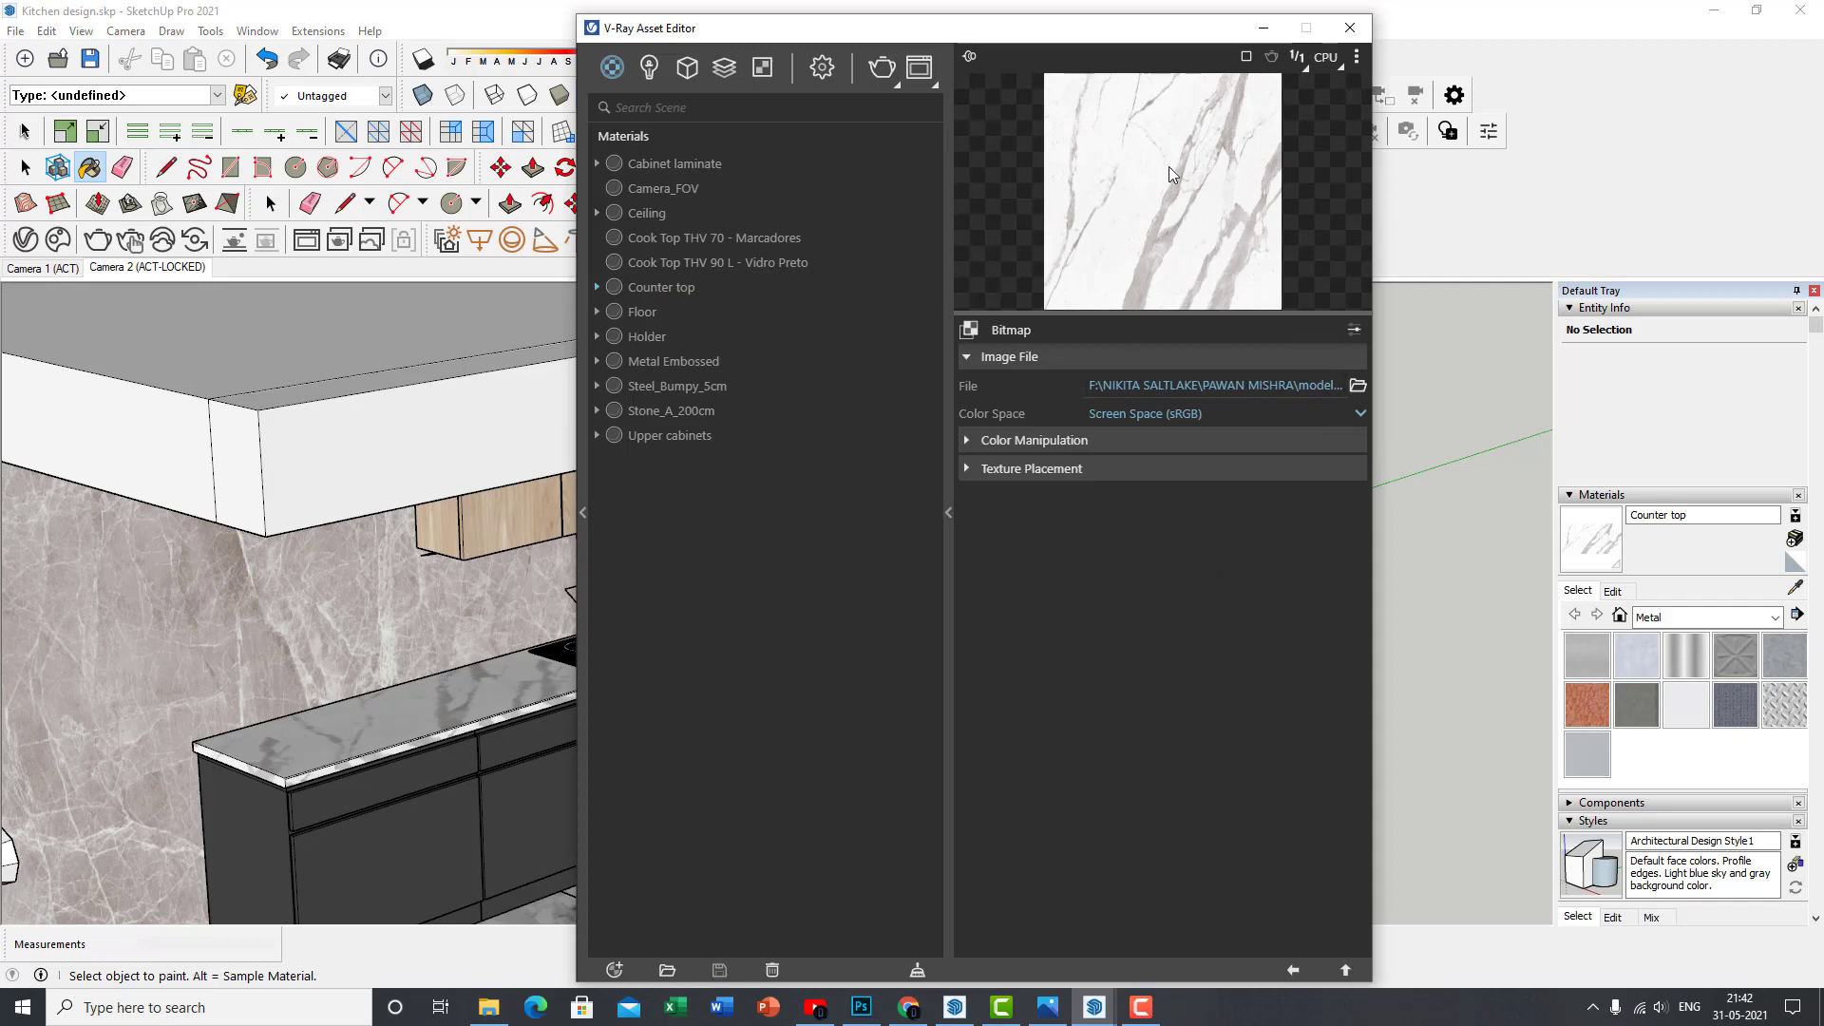
pyautogui.click(1293, 970)
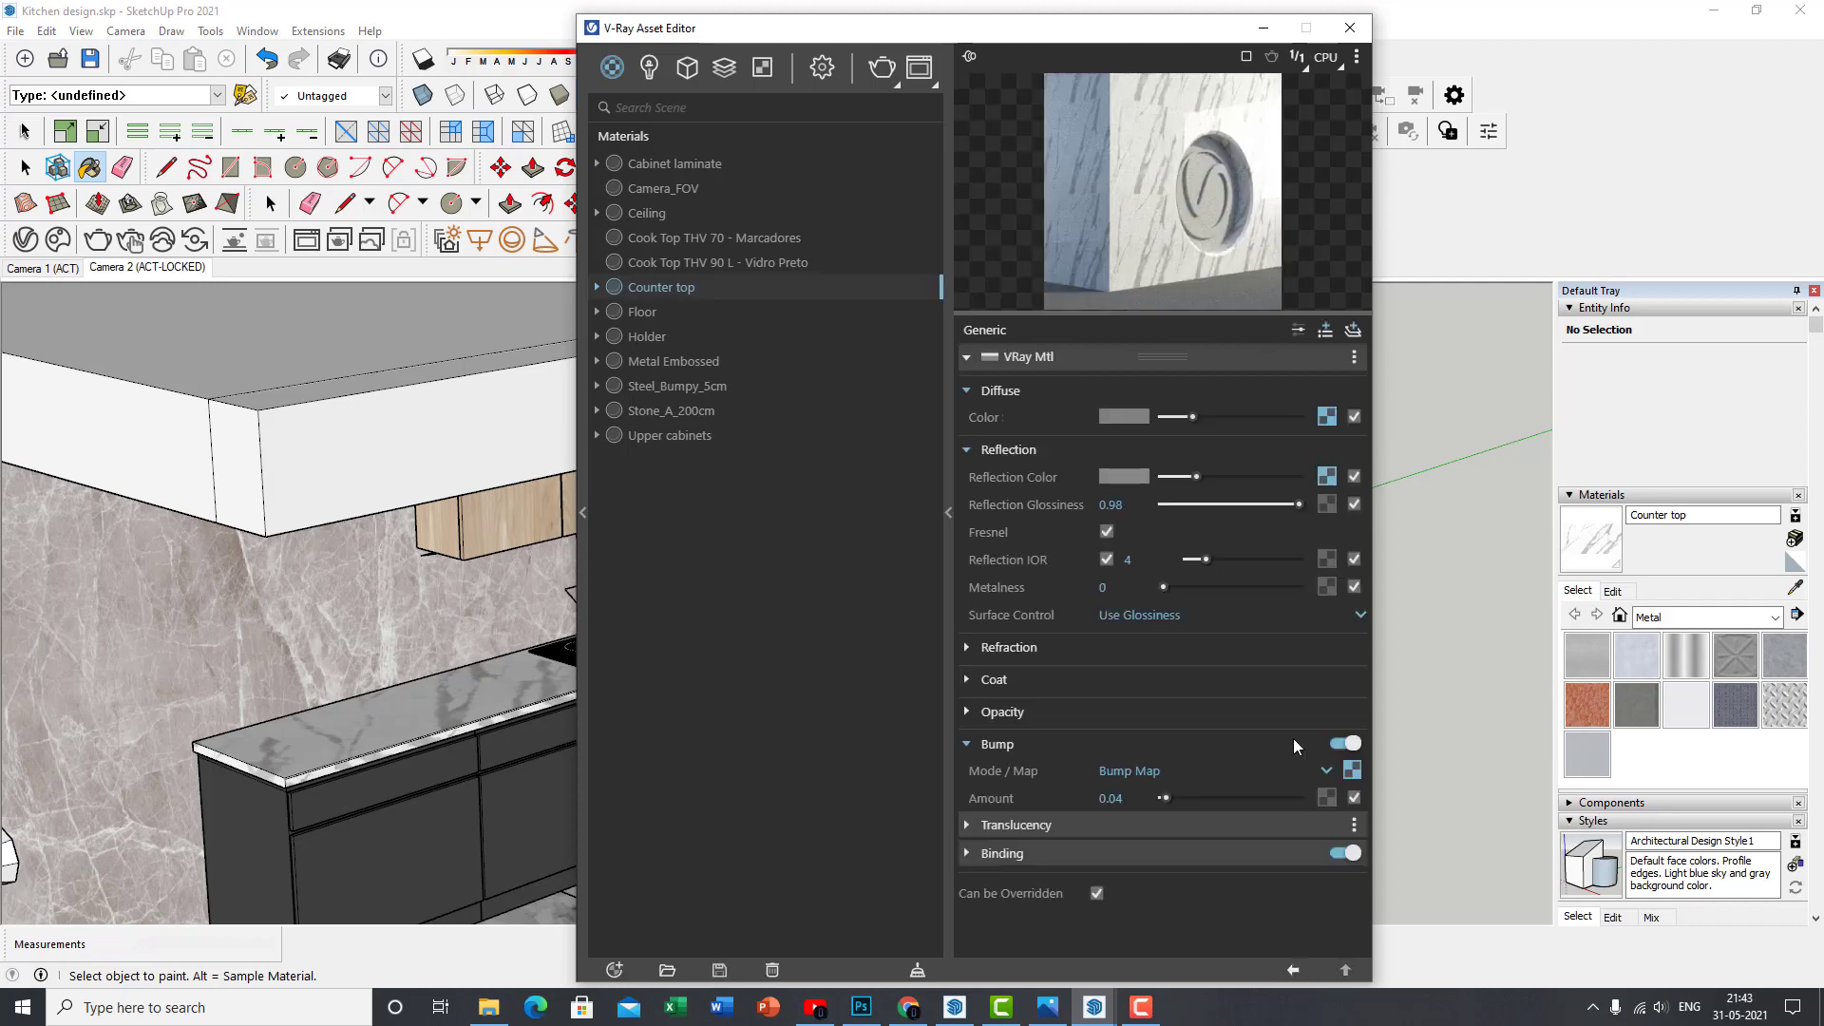
pyautogui.rightClick(1326, 418)
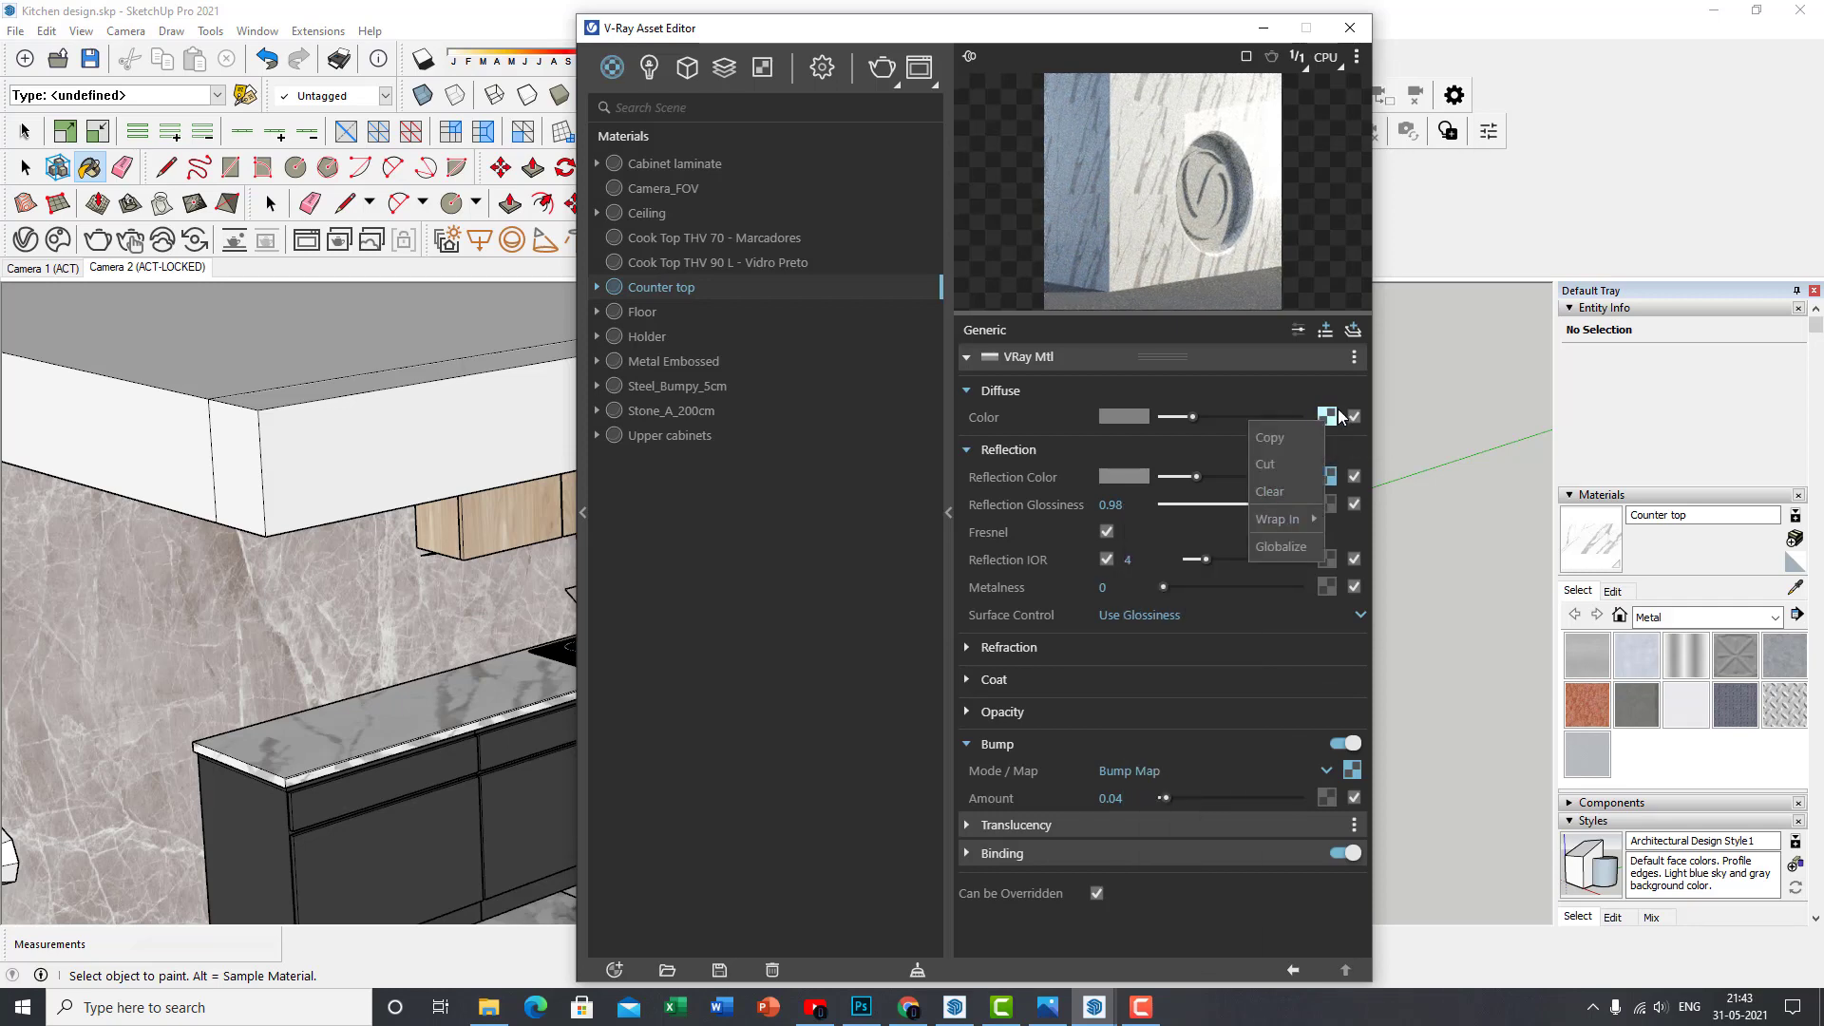
pyautogui.click(1326, 416)
pyautogui.click(1326, 416)
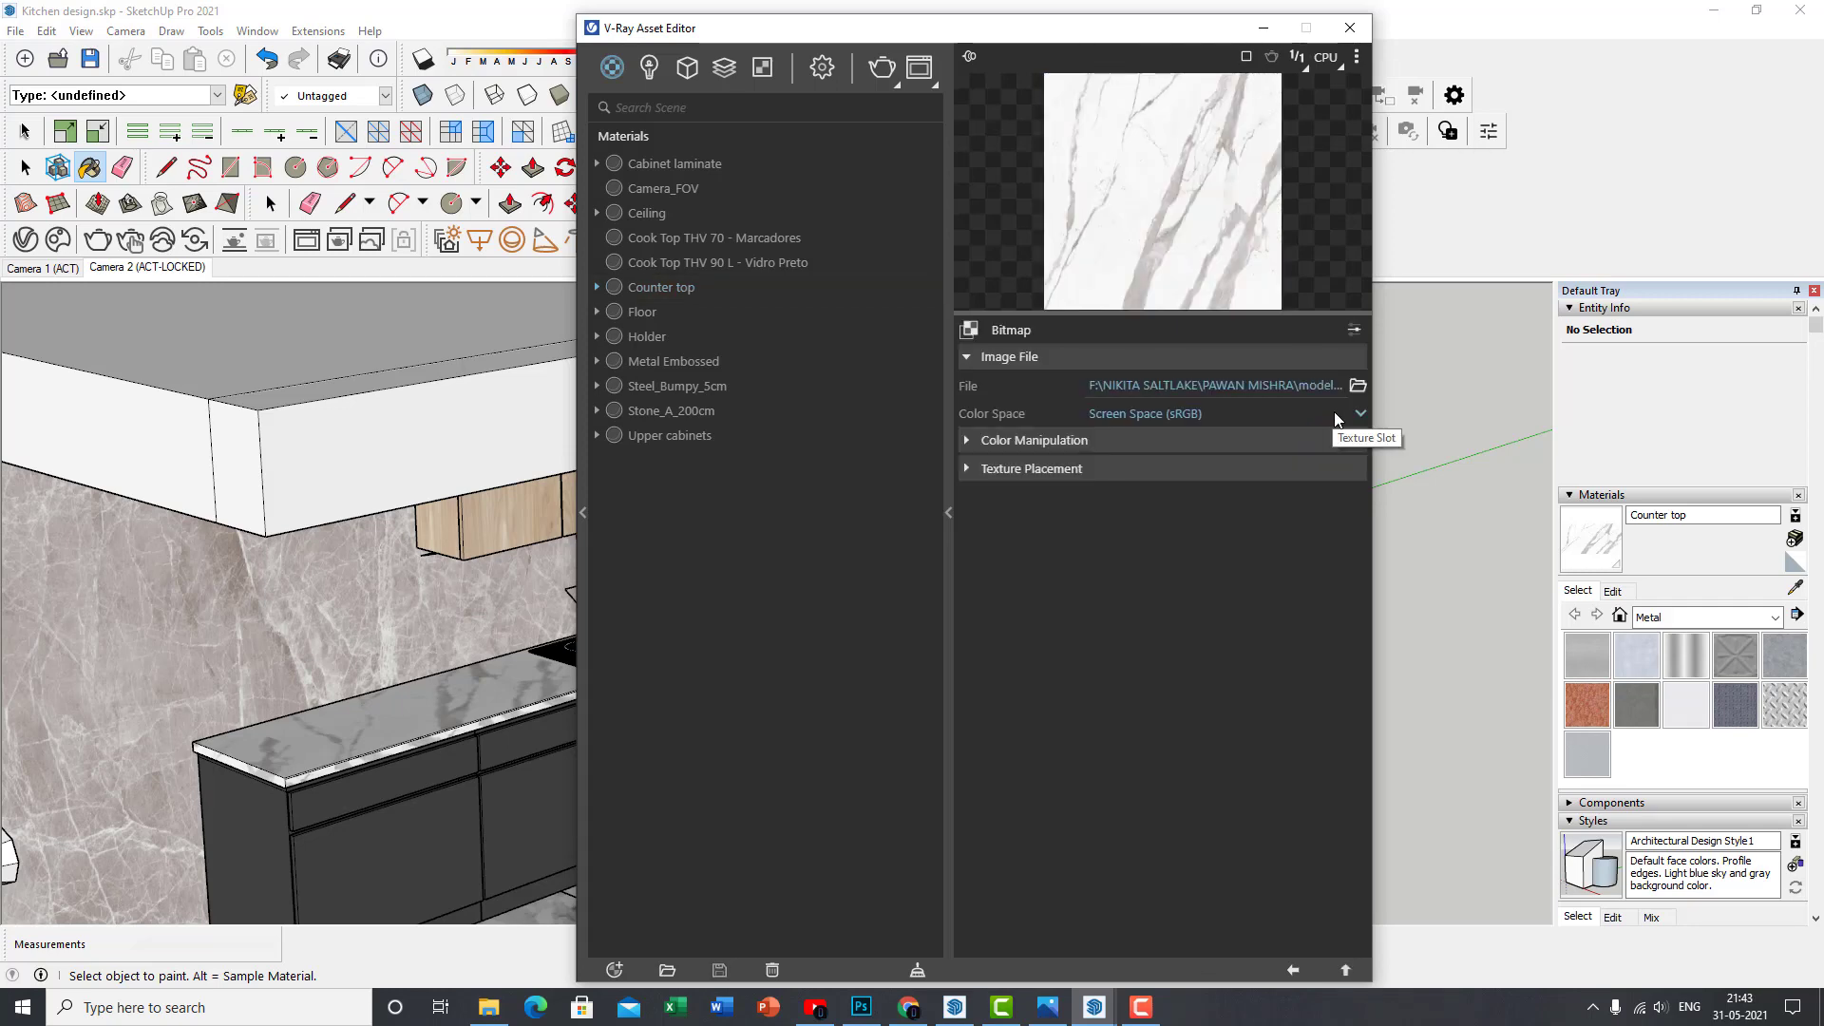
pyautogui.click(1292, 970)
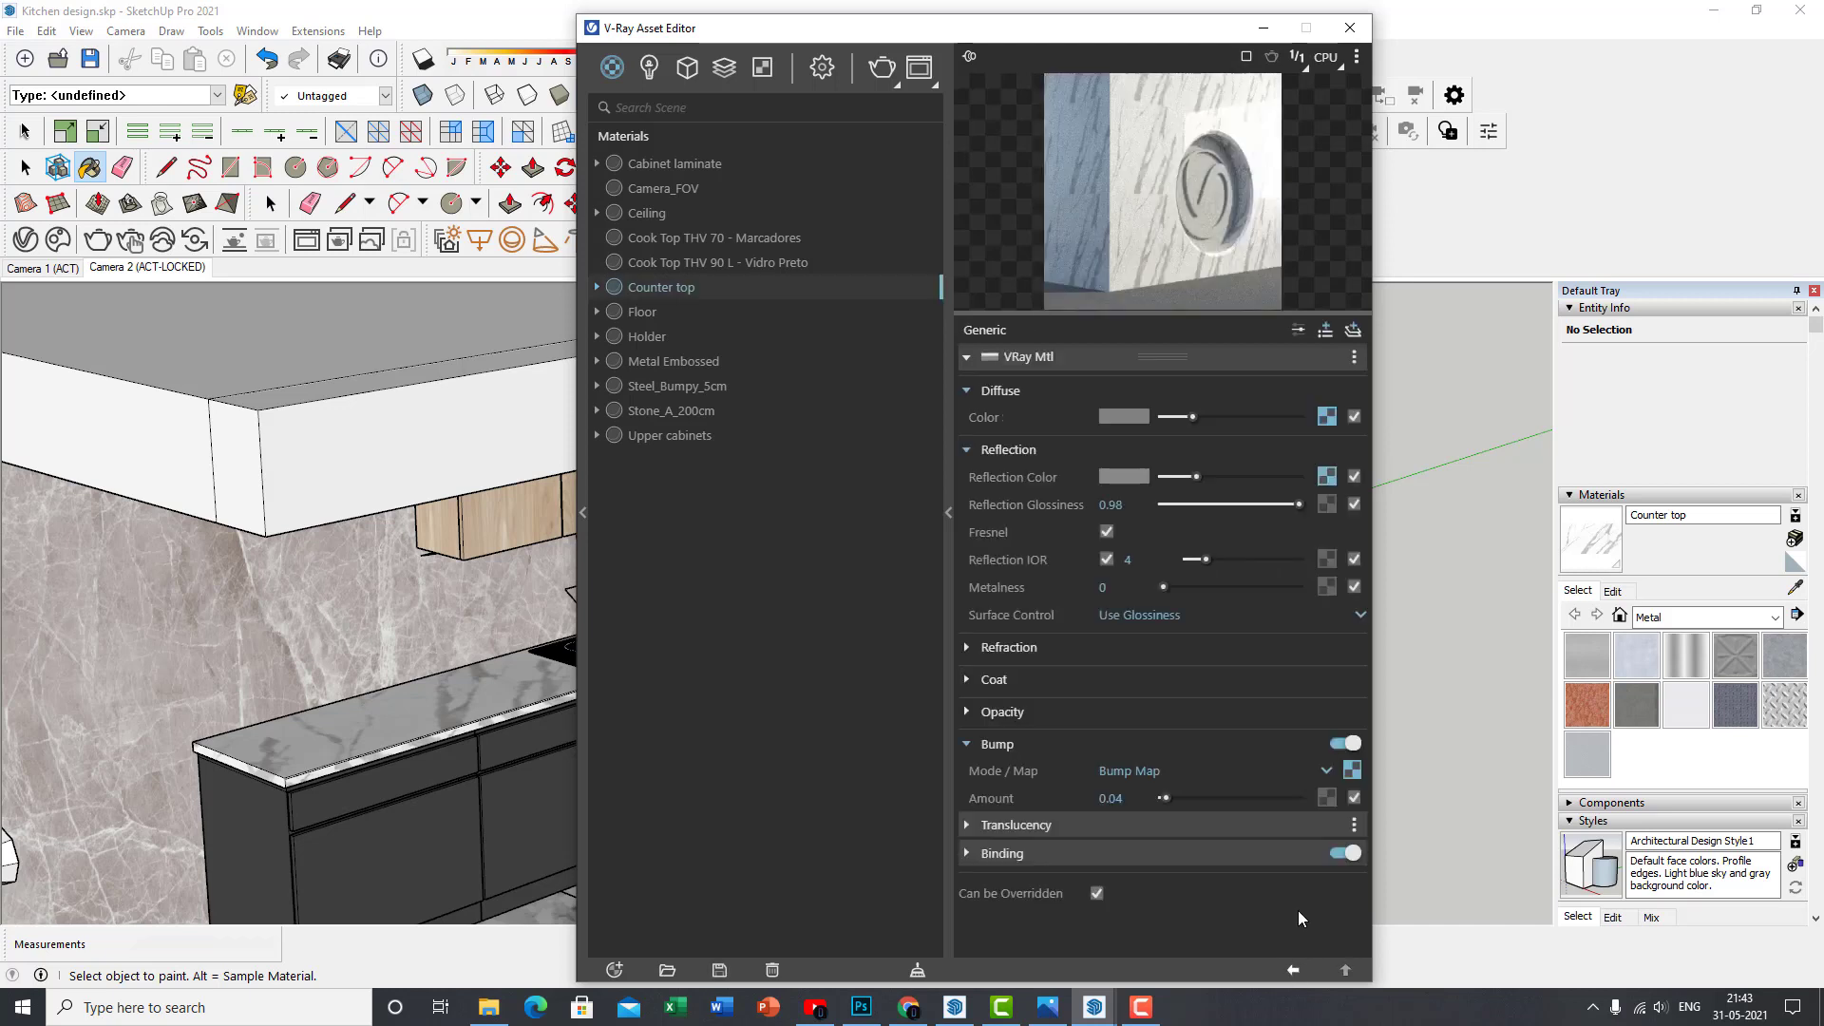
# Inspect the Counter top material's texture options, its diffuse bitmap and the color manipulation of its reflection color bitmap
pyautogui.click(1327, 504)
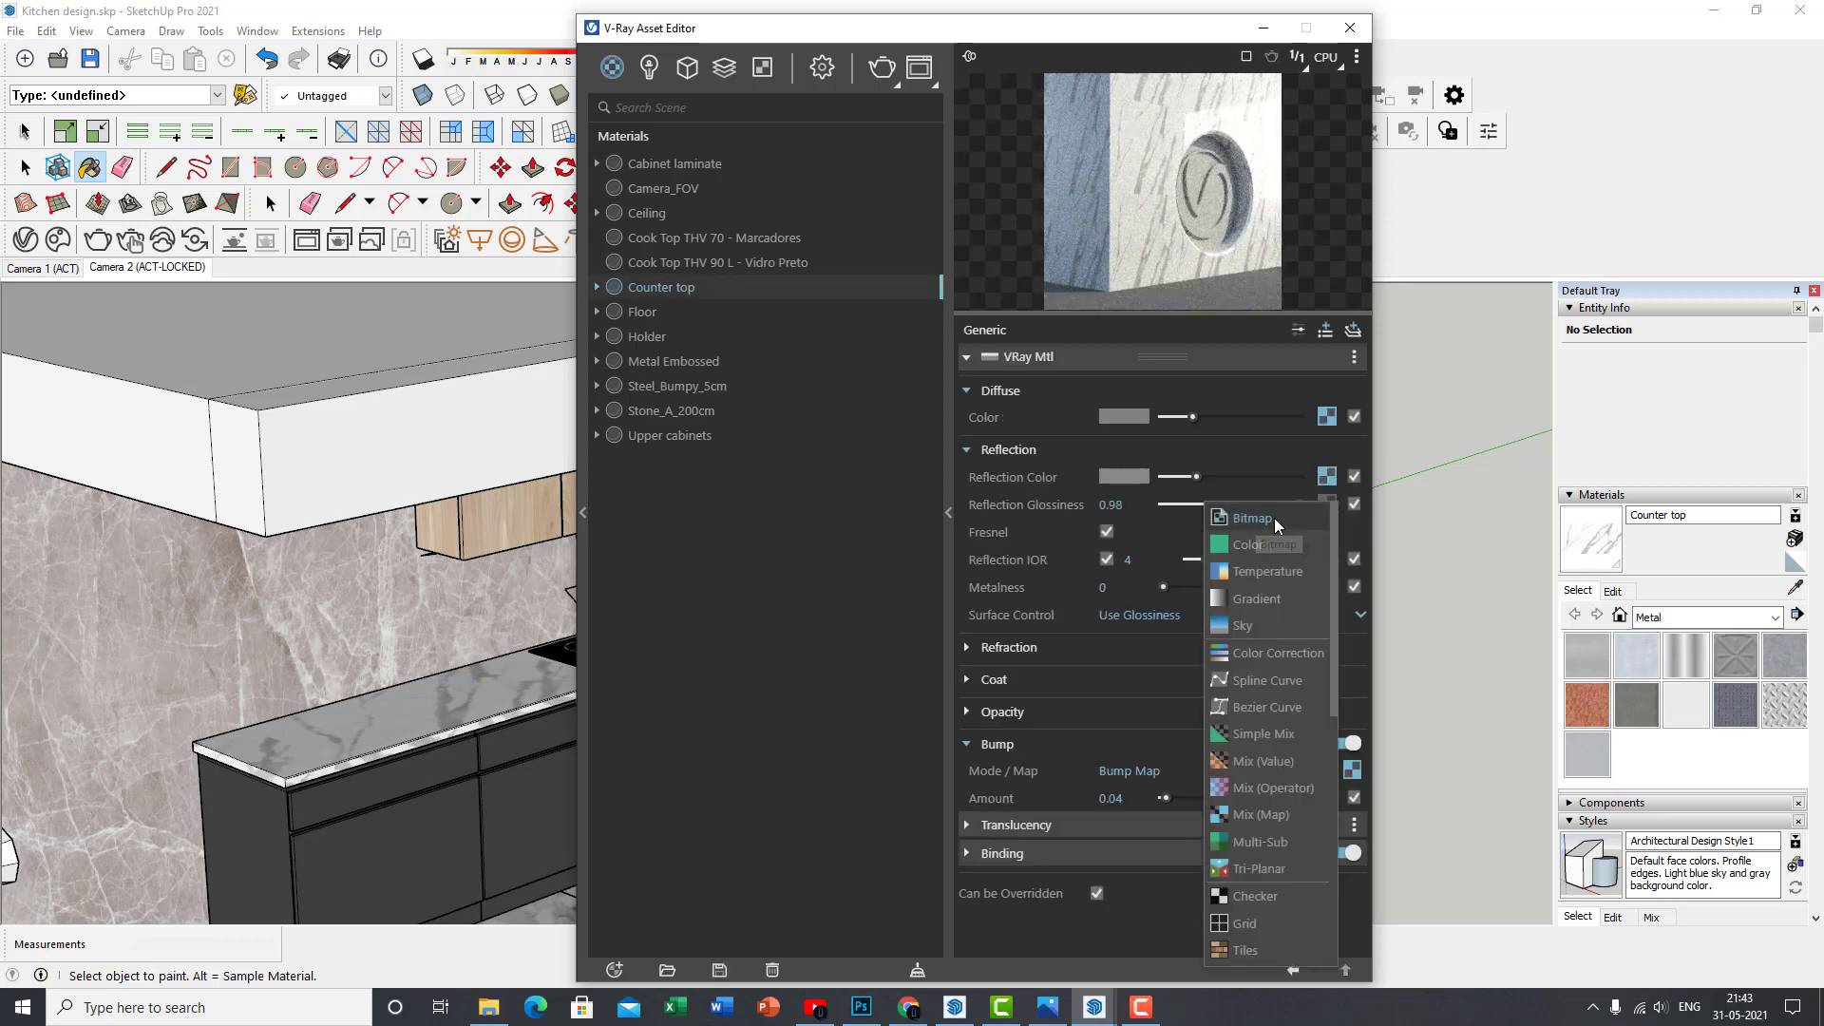
pyautogui.click(1326, 418)
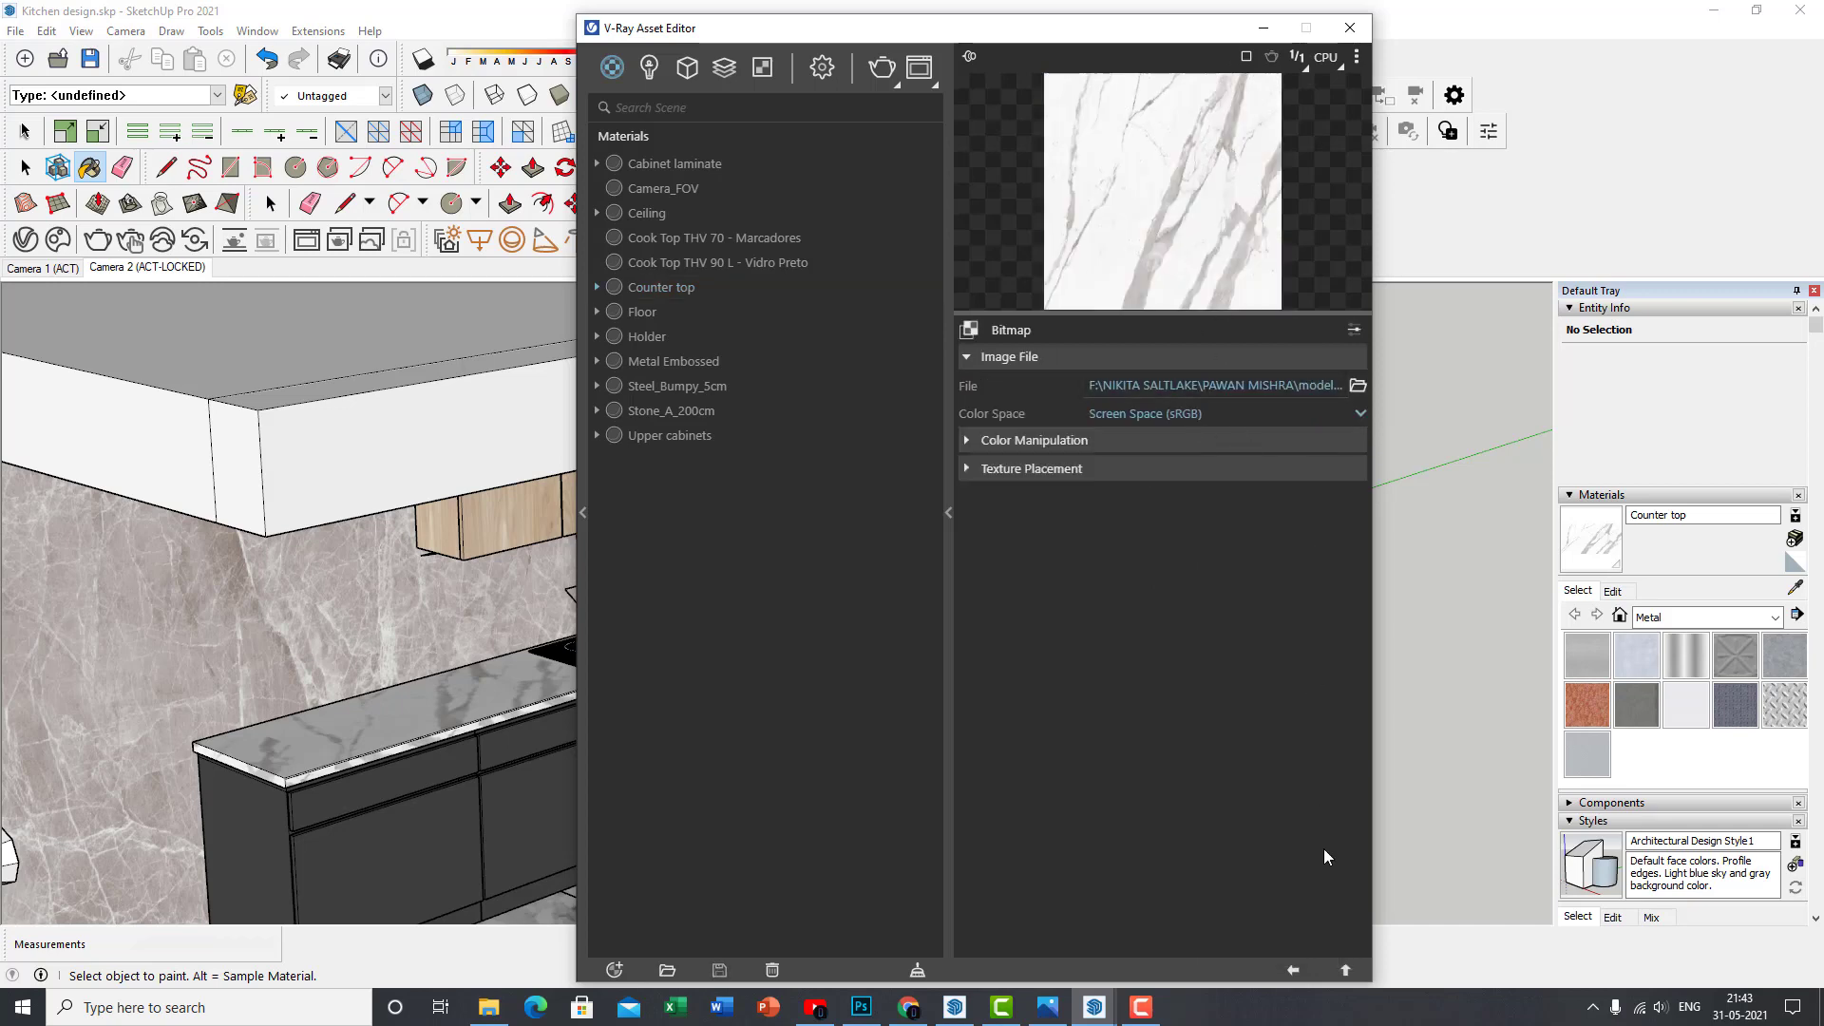
pyautogui.click(1294, 970)
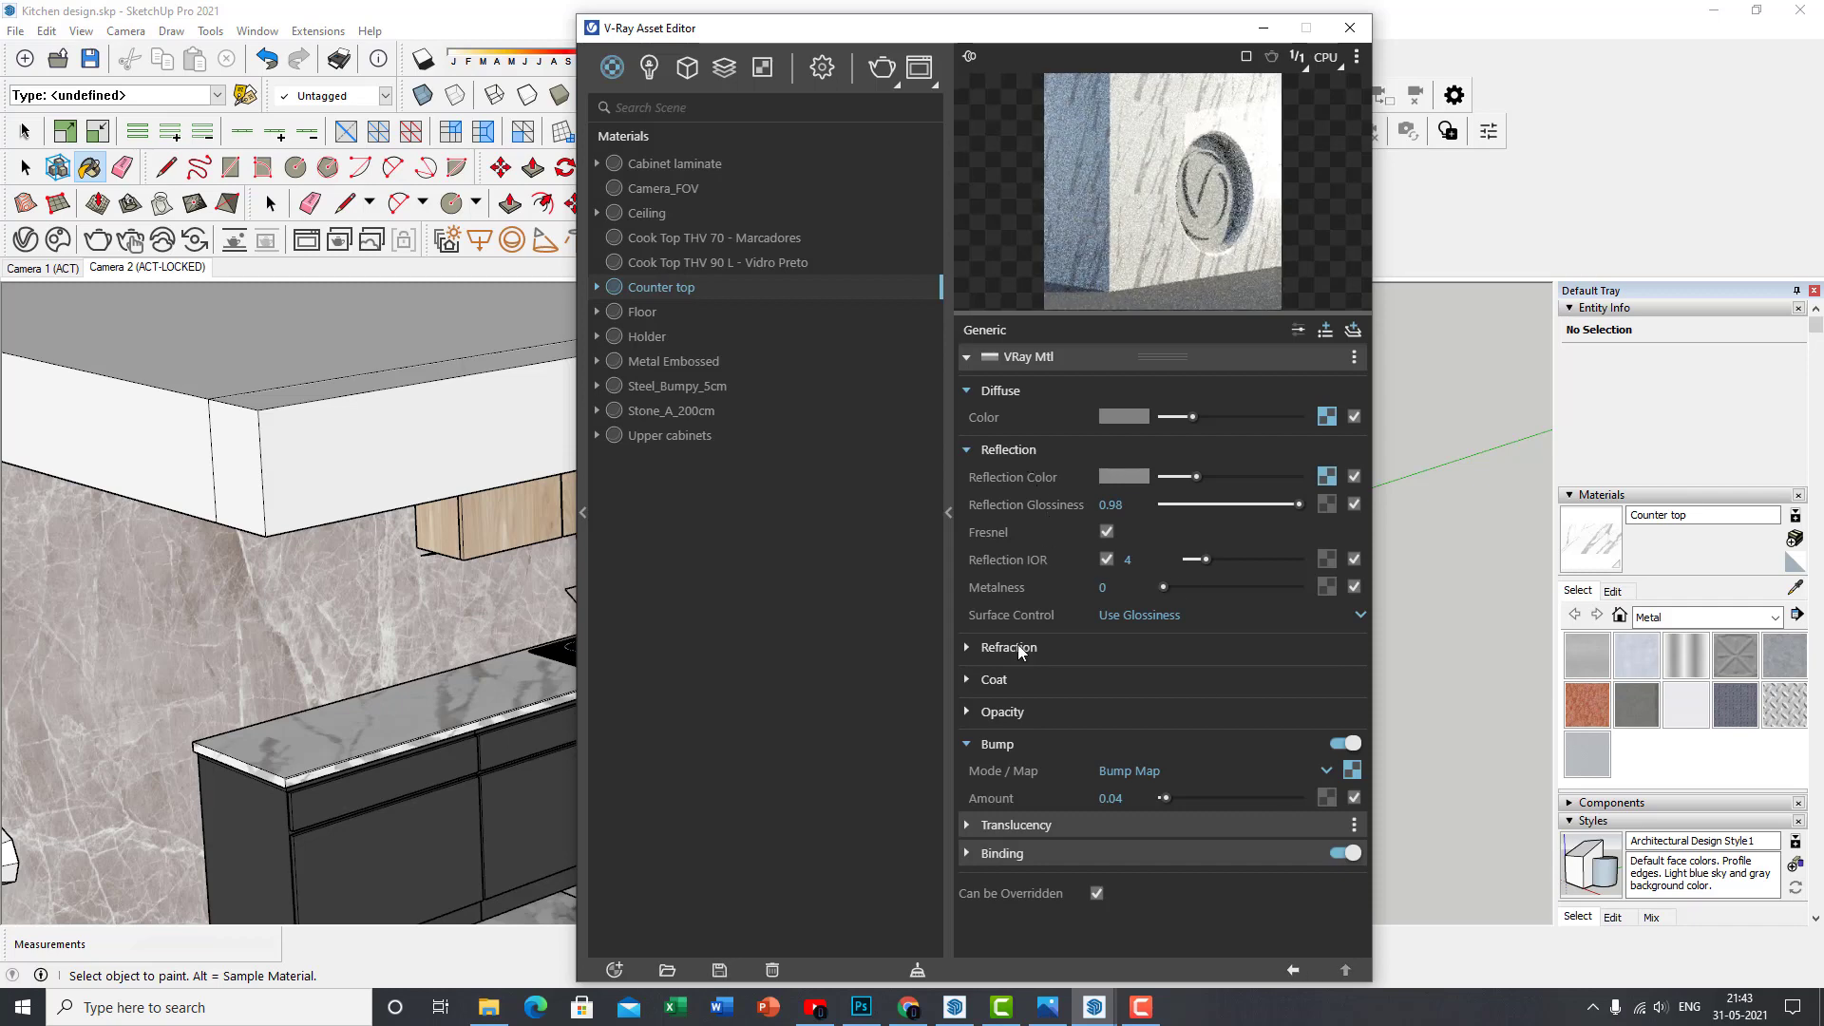
pyautogui.click(1327, 476)
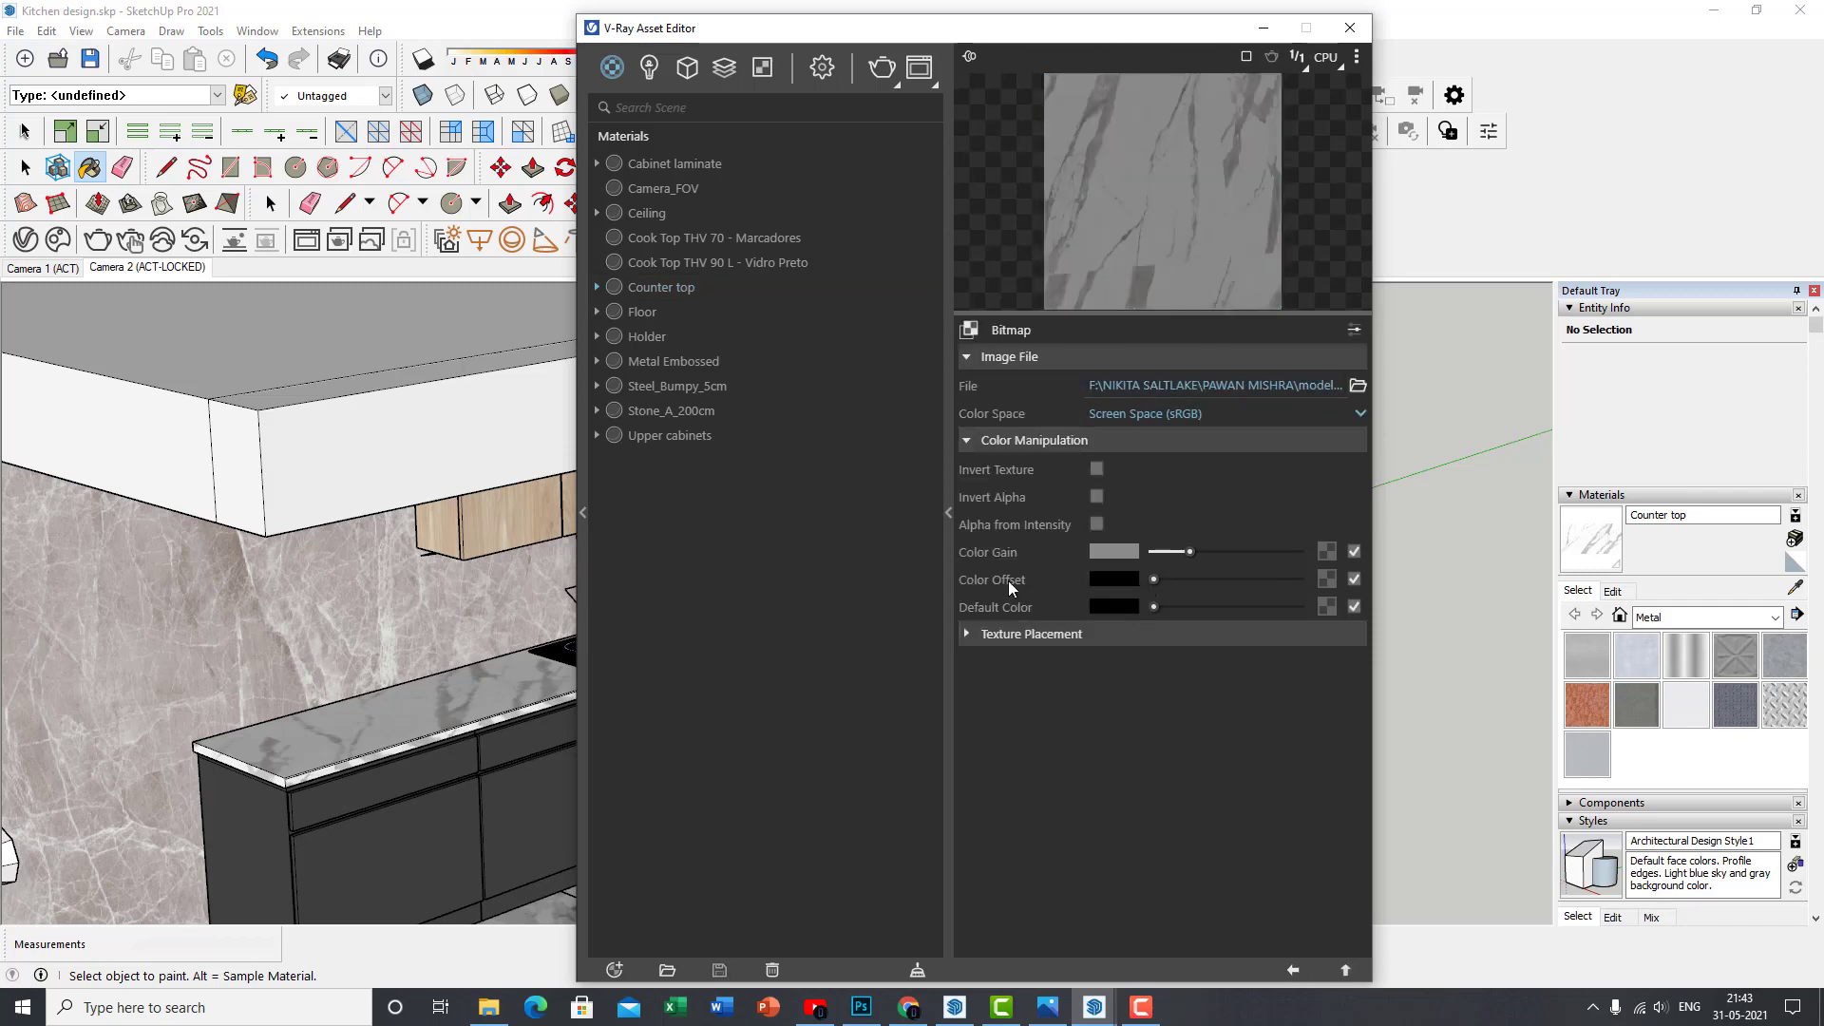
pyautogui.click(1293, 969)
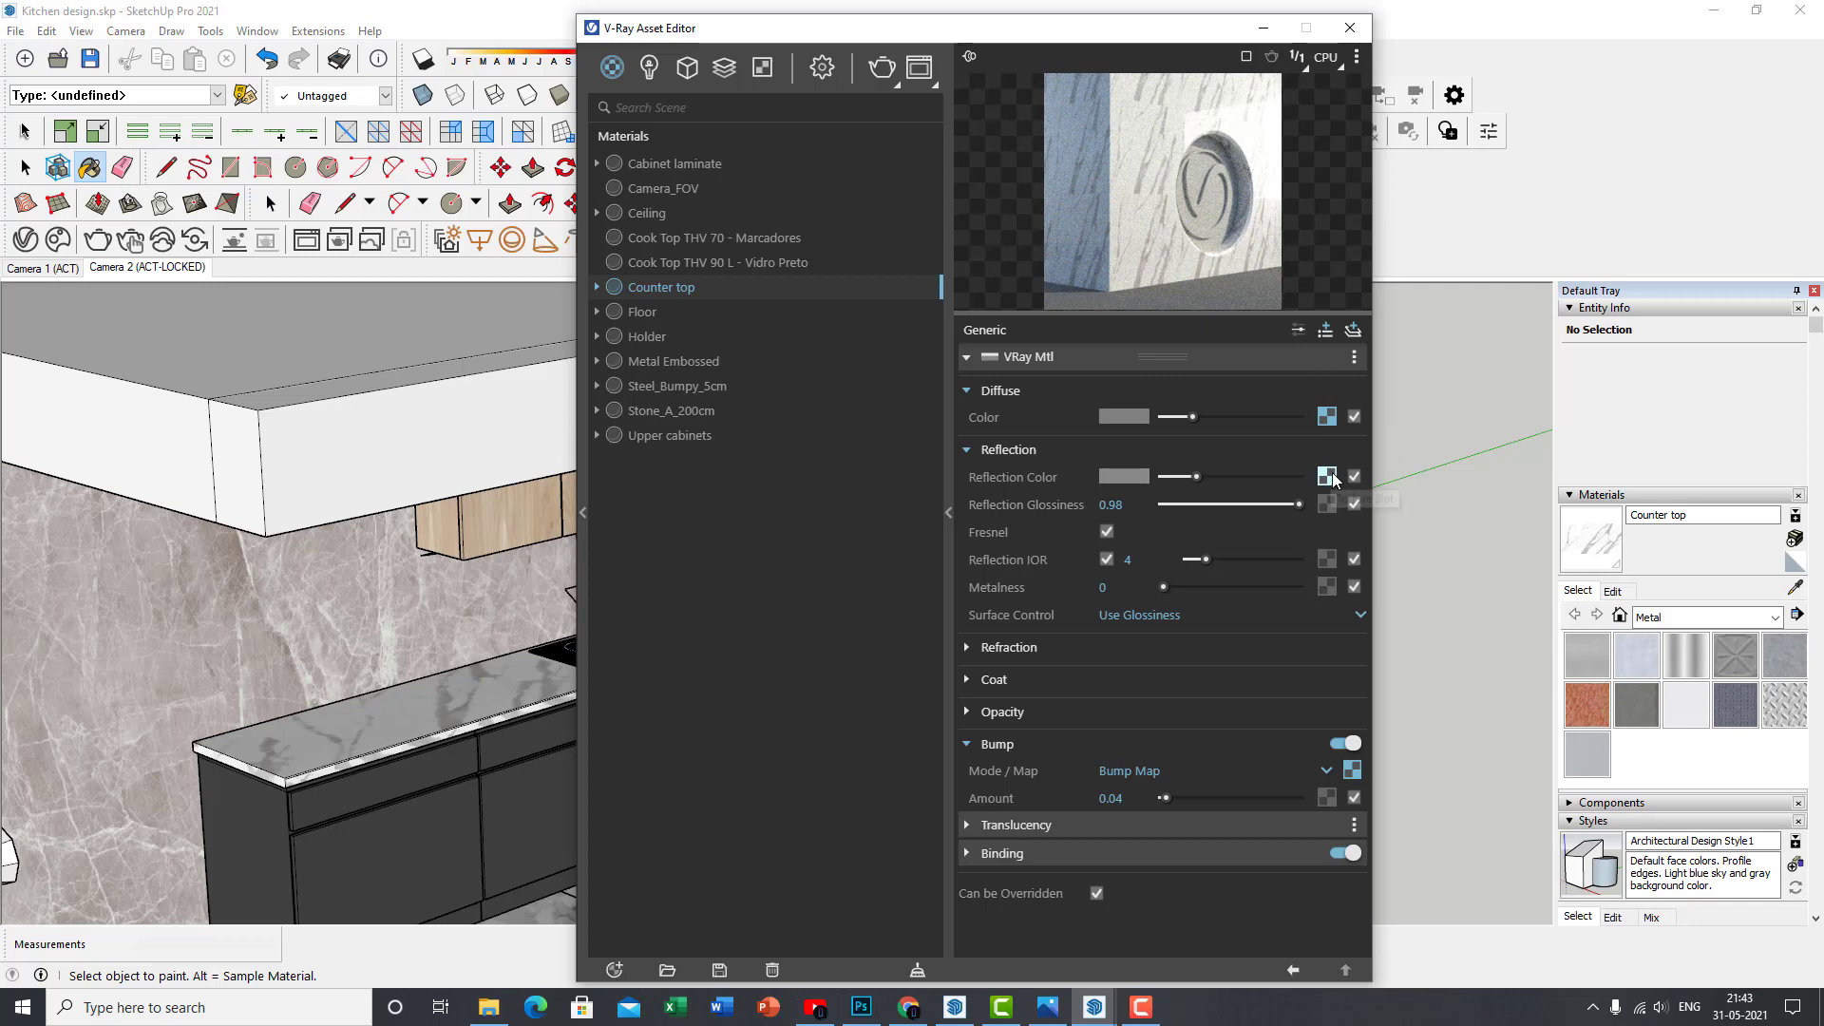
# Copy the Counter top's diffuse texture and paste it as a copy into the reflection color slot
pyautogui.rightClick(1333, 424)
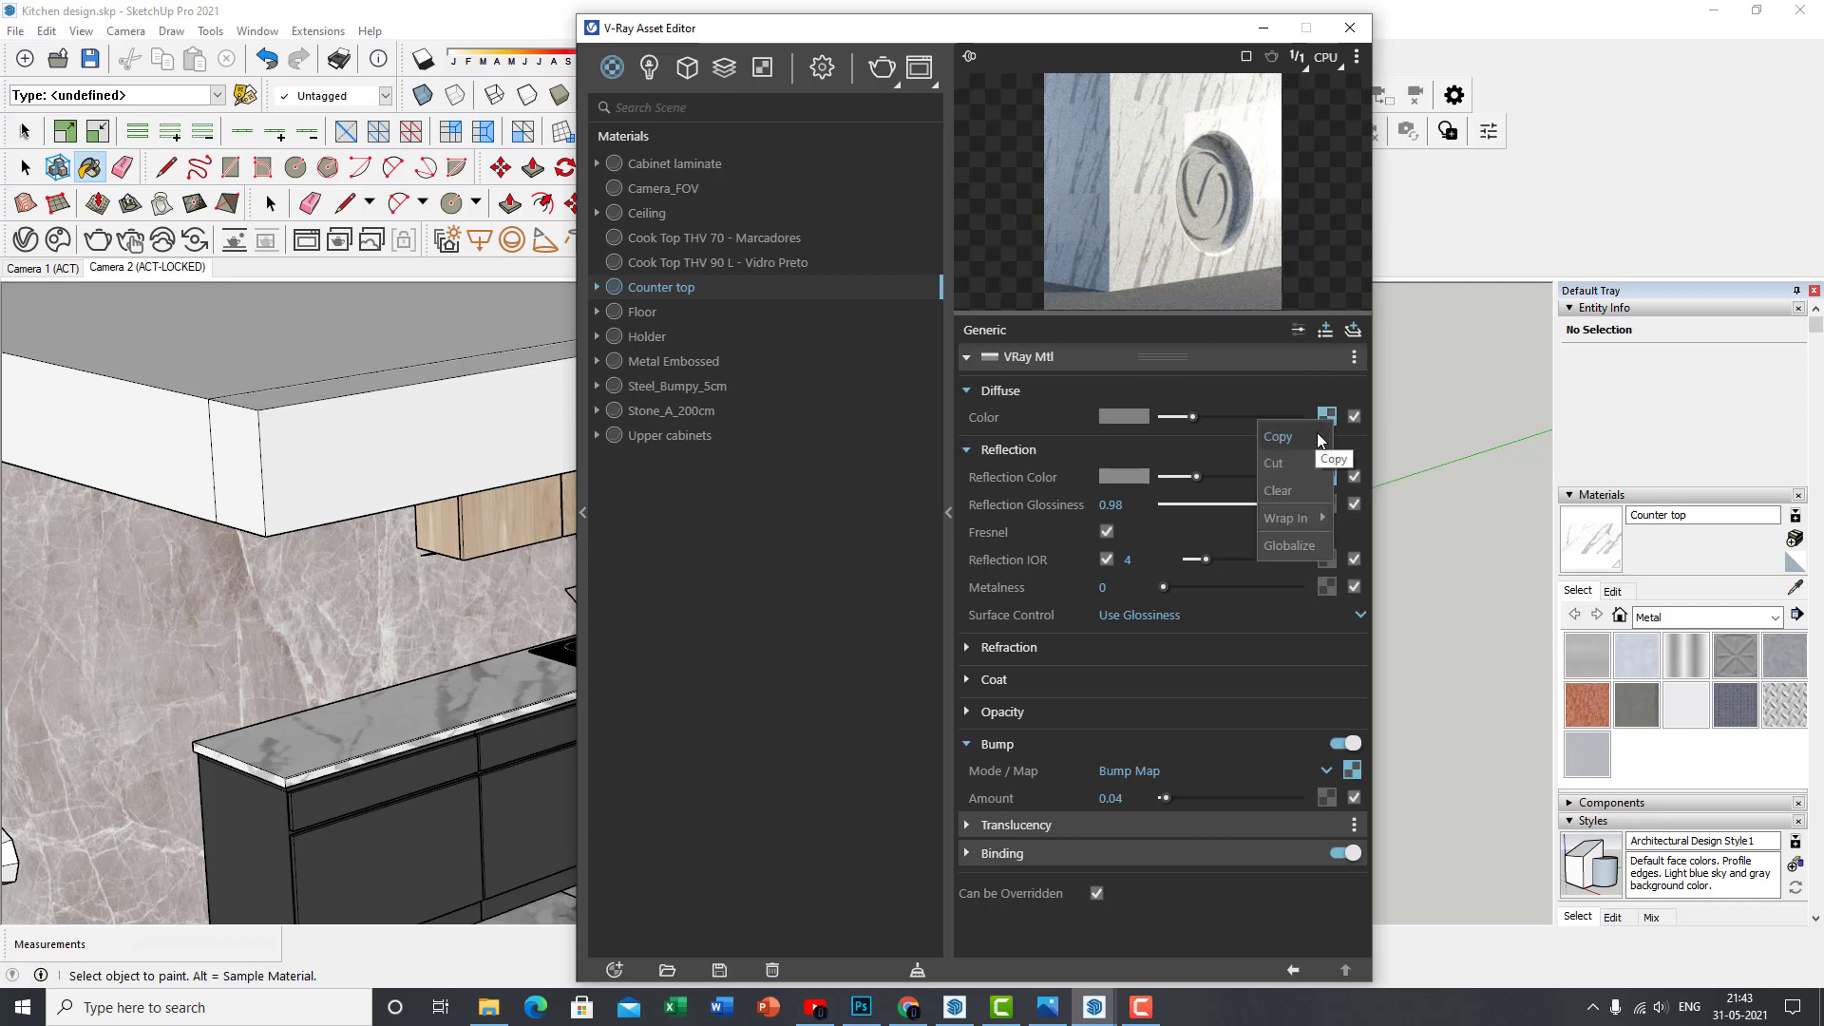
pyautogui.click(1315, 439)
pyautogui.click(1327, 476)
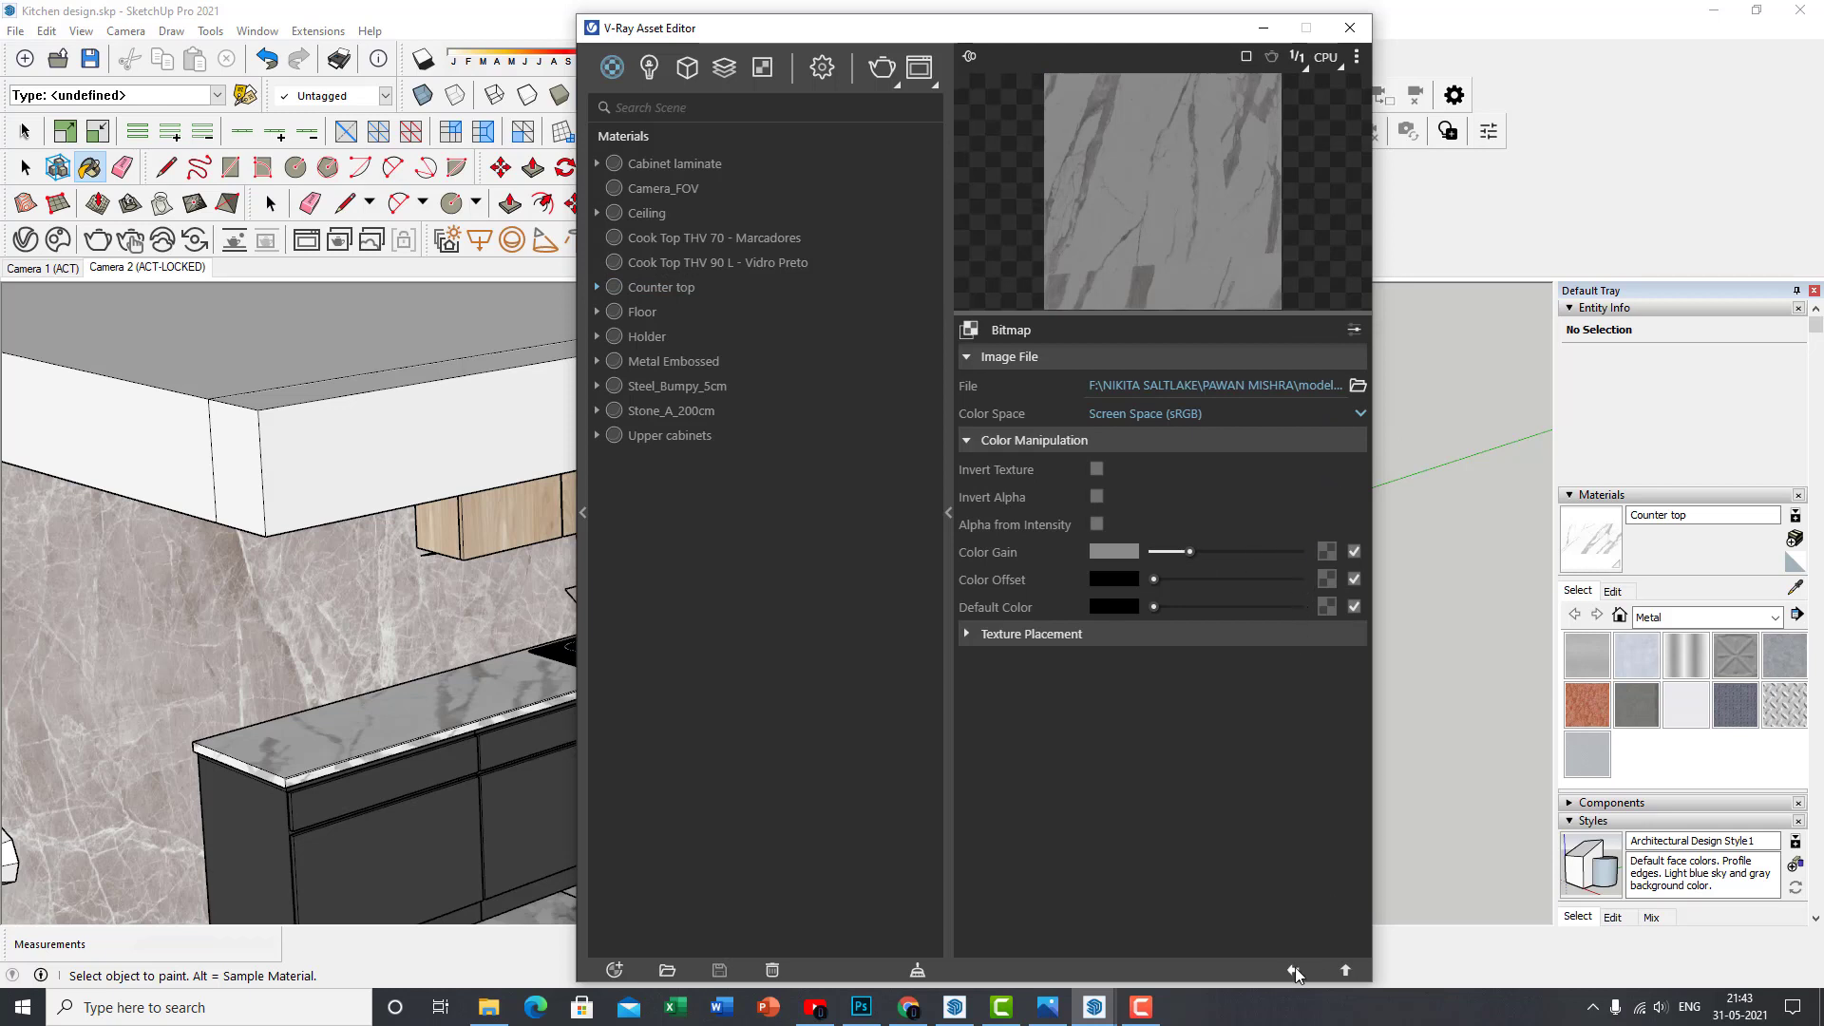
pyautogui.click(1295, 970)
pyautogui.click(1327, 476)
pyautogui.click(1293, 970)
pyautogui.rightClick(1326, 476)
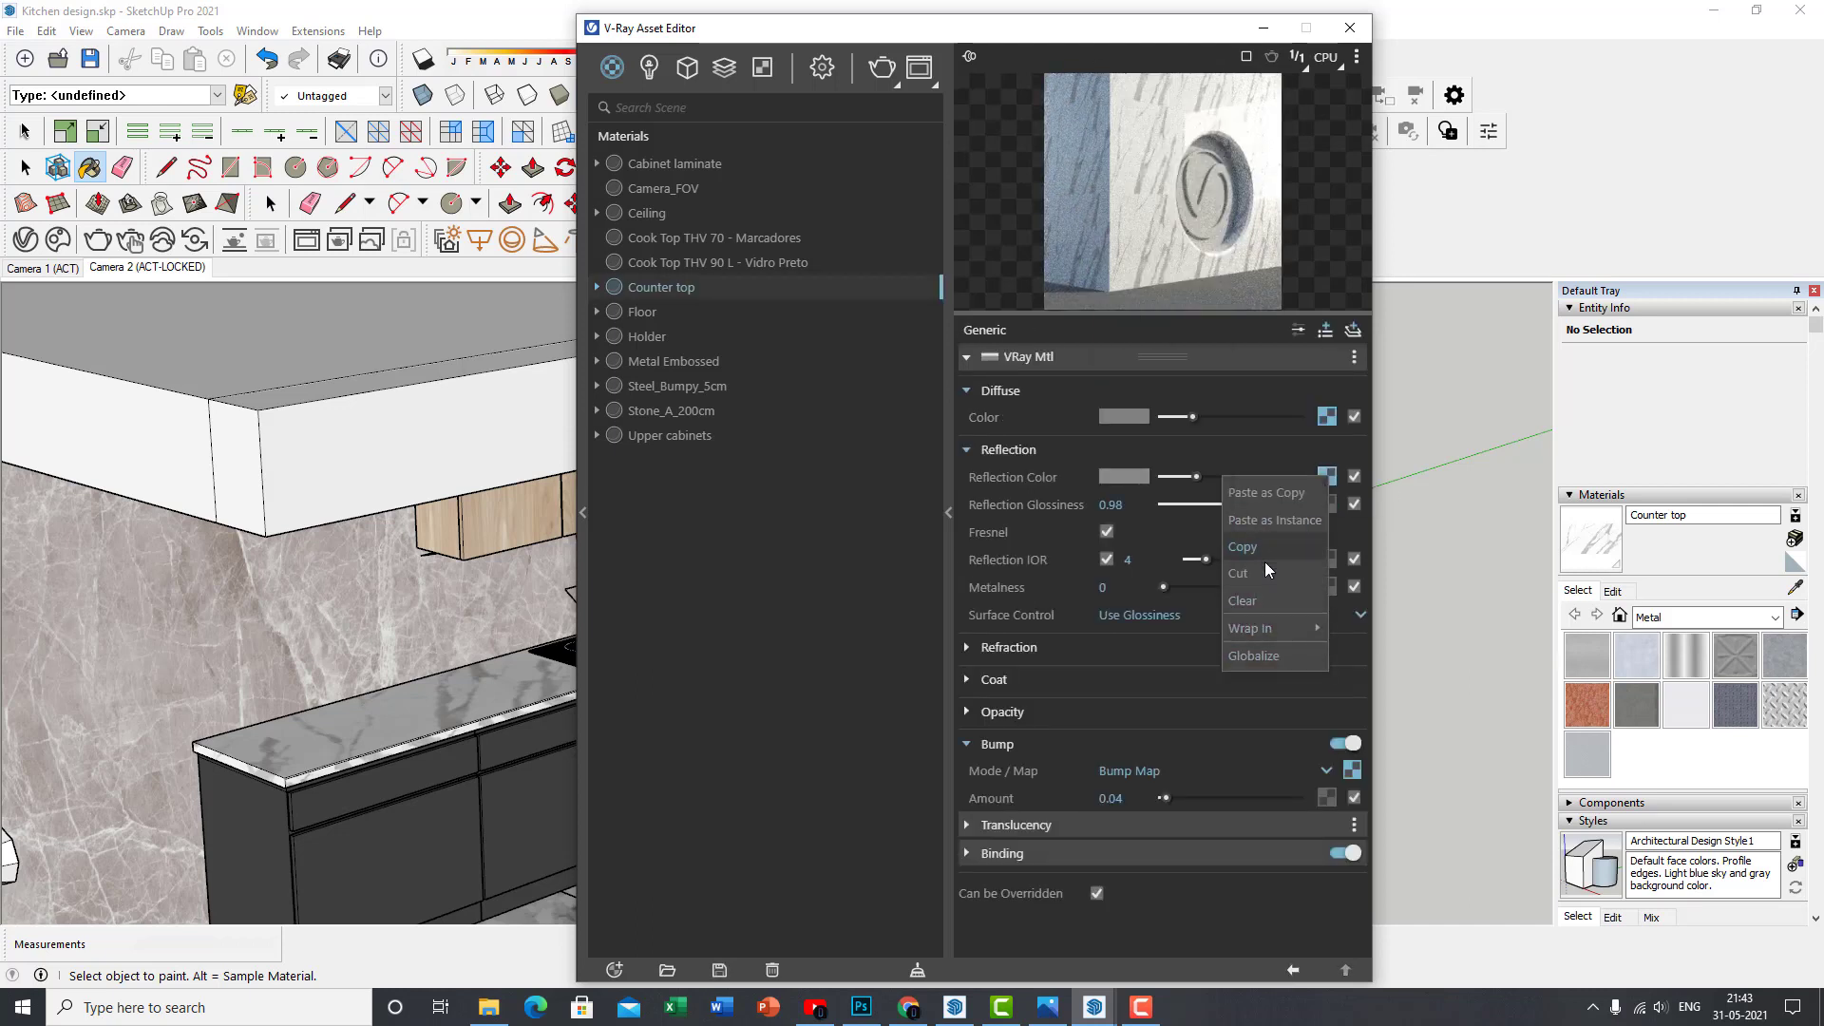
pyautogui.click(1278, 492)
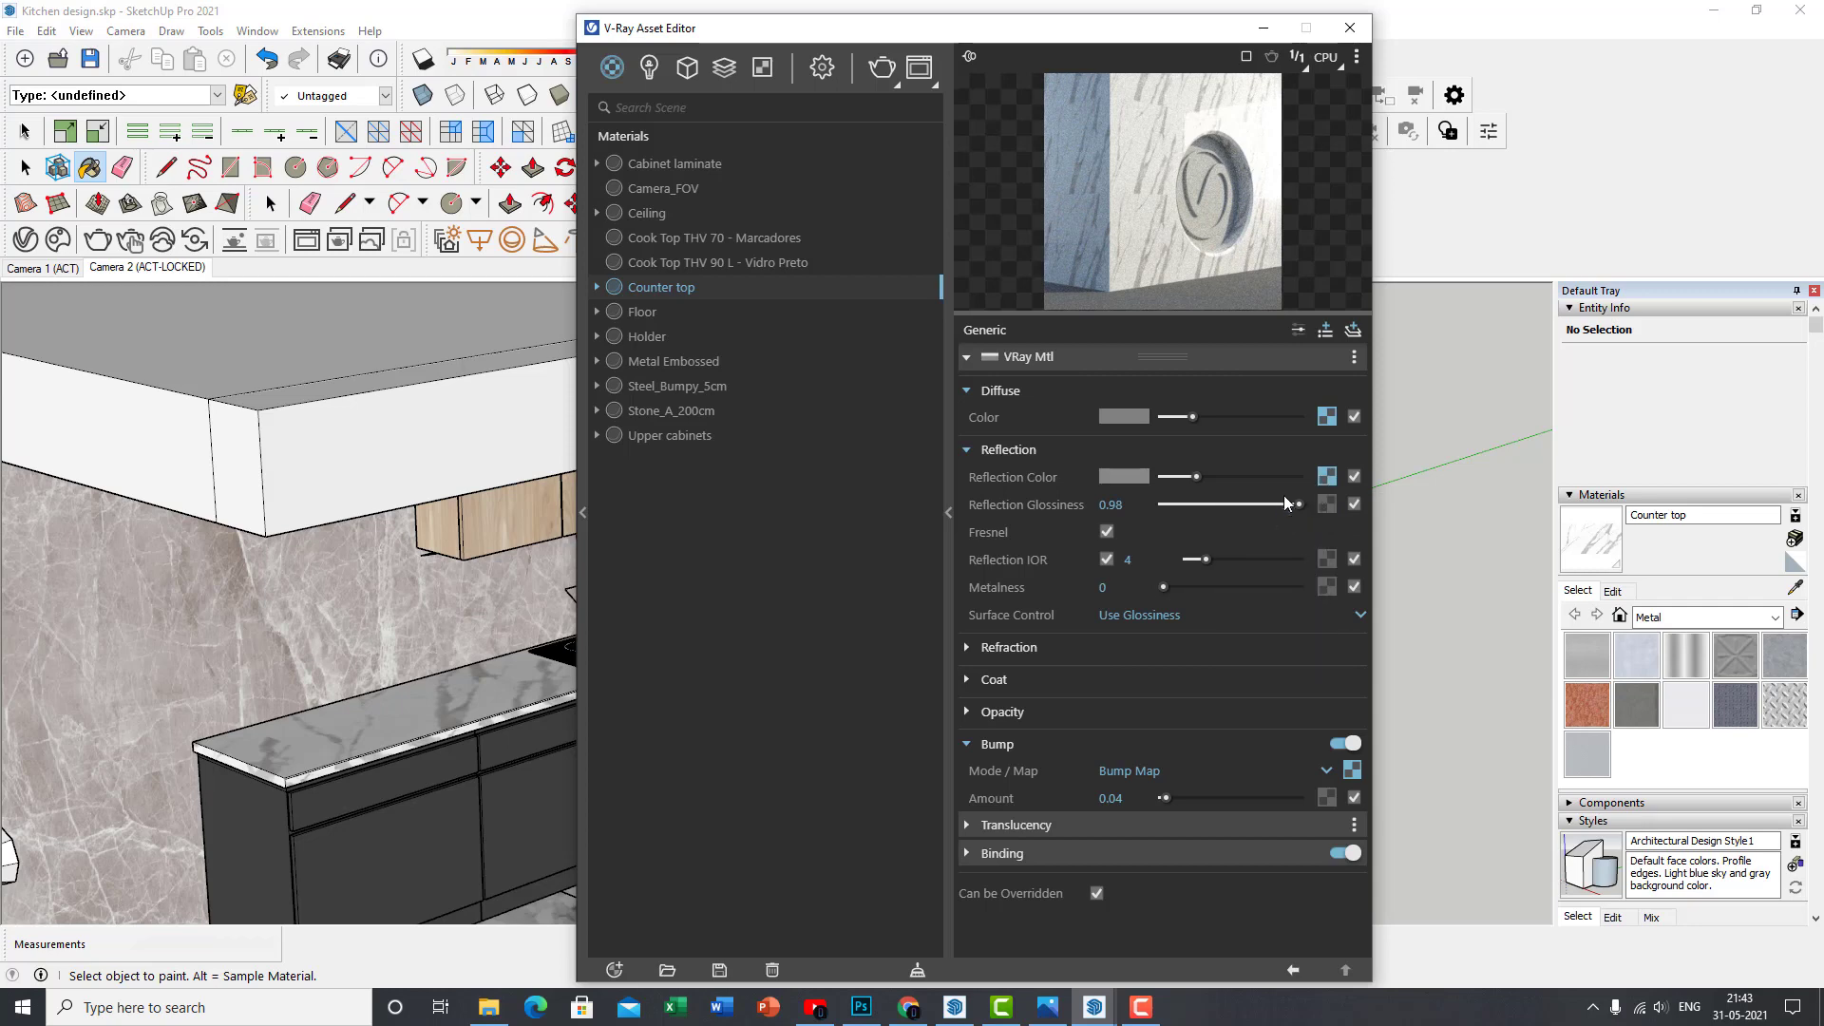
# Lower the Color Gain of the Counter top's reflection color bitmap to a mid grey
pyautogui.click(1326, 475)
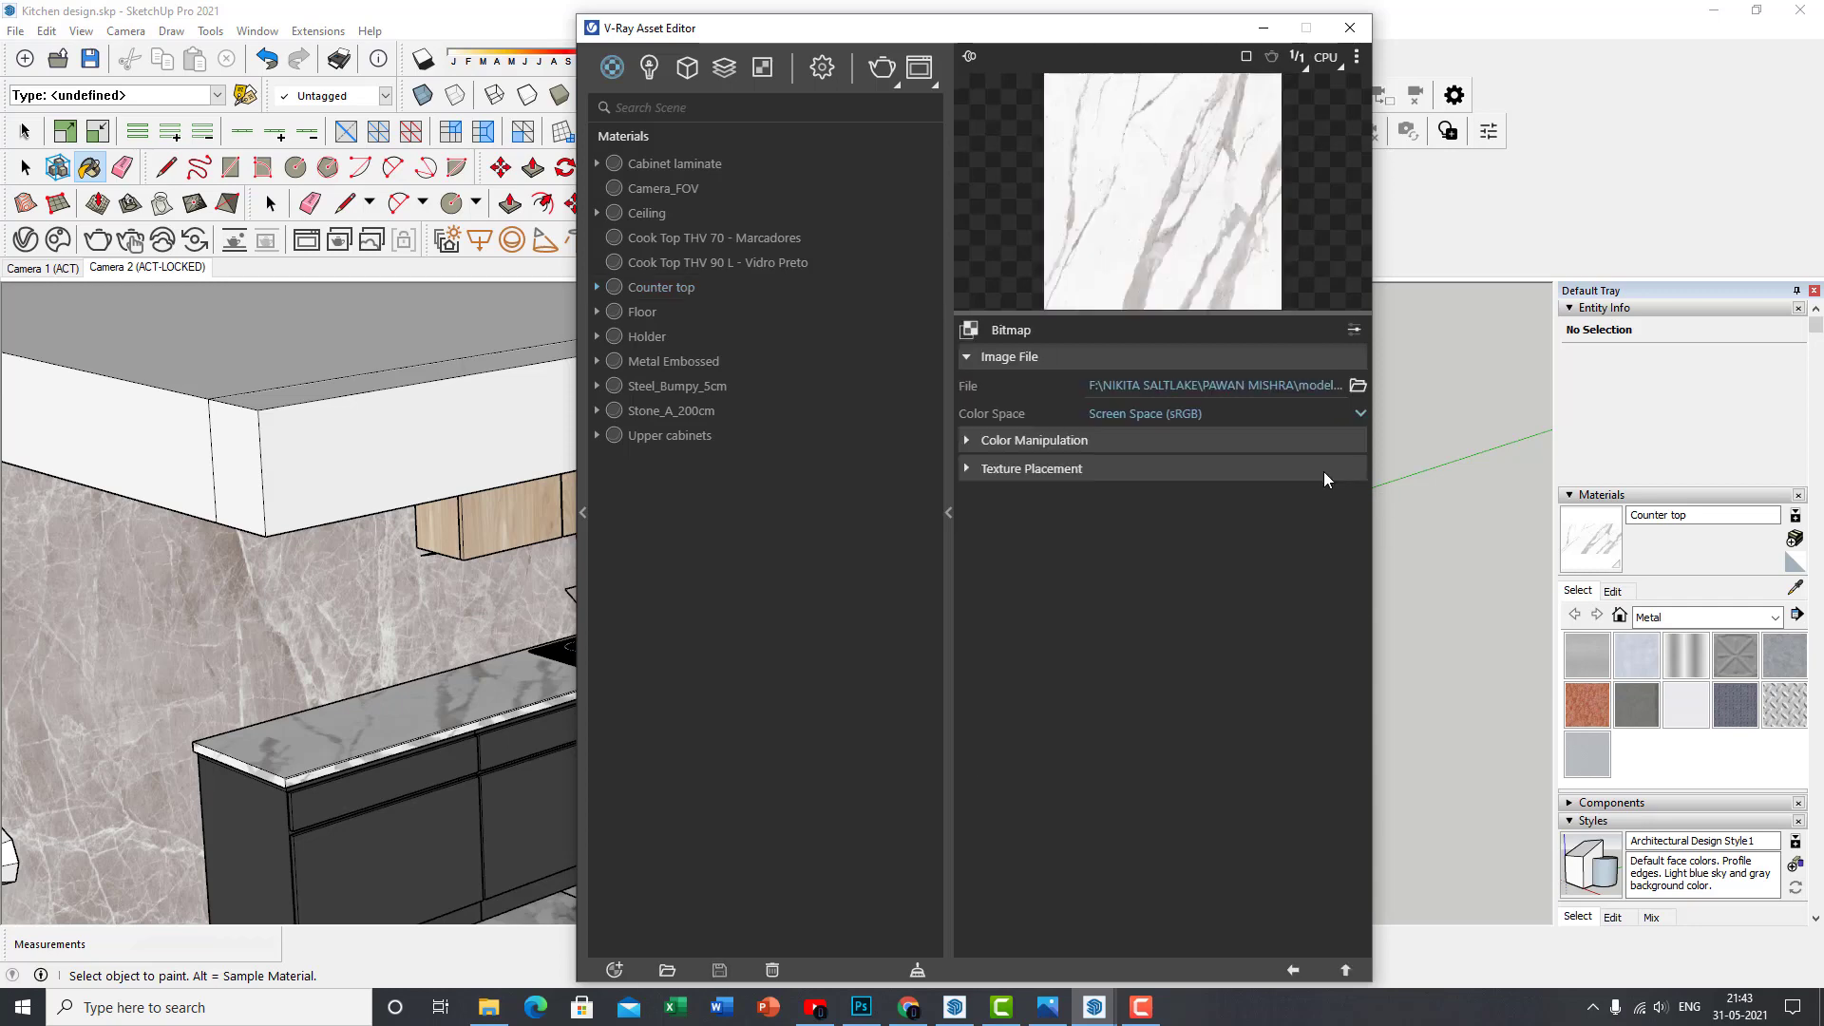
pyautogui.click(1086, 443)
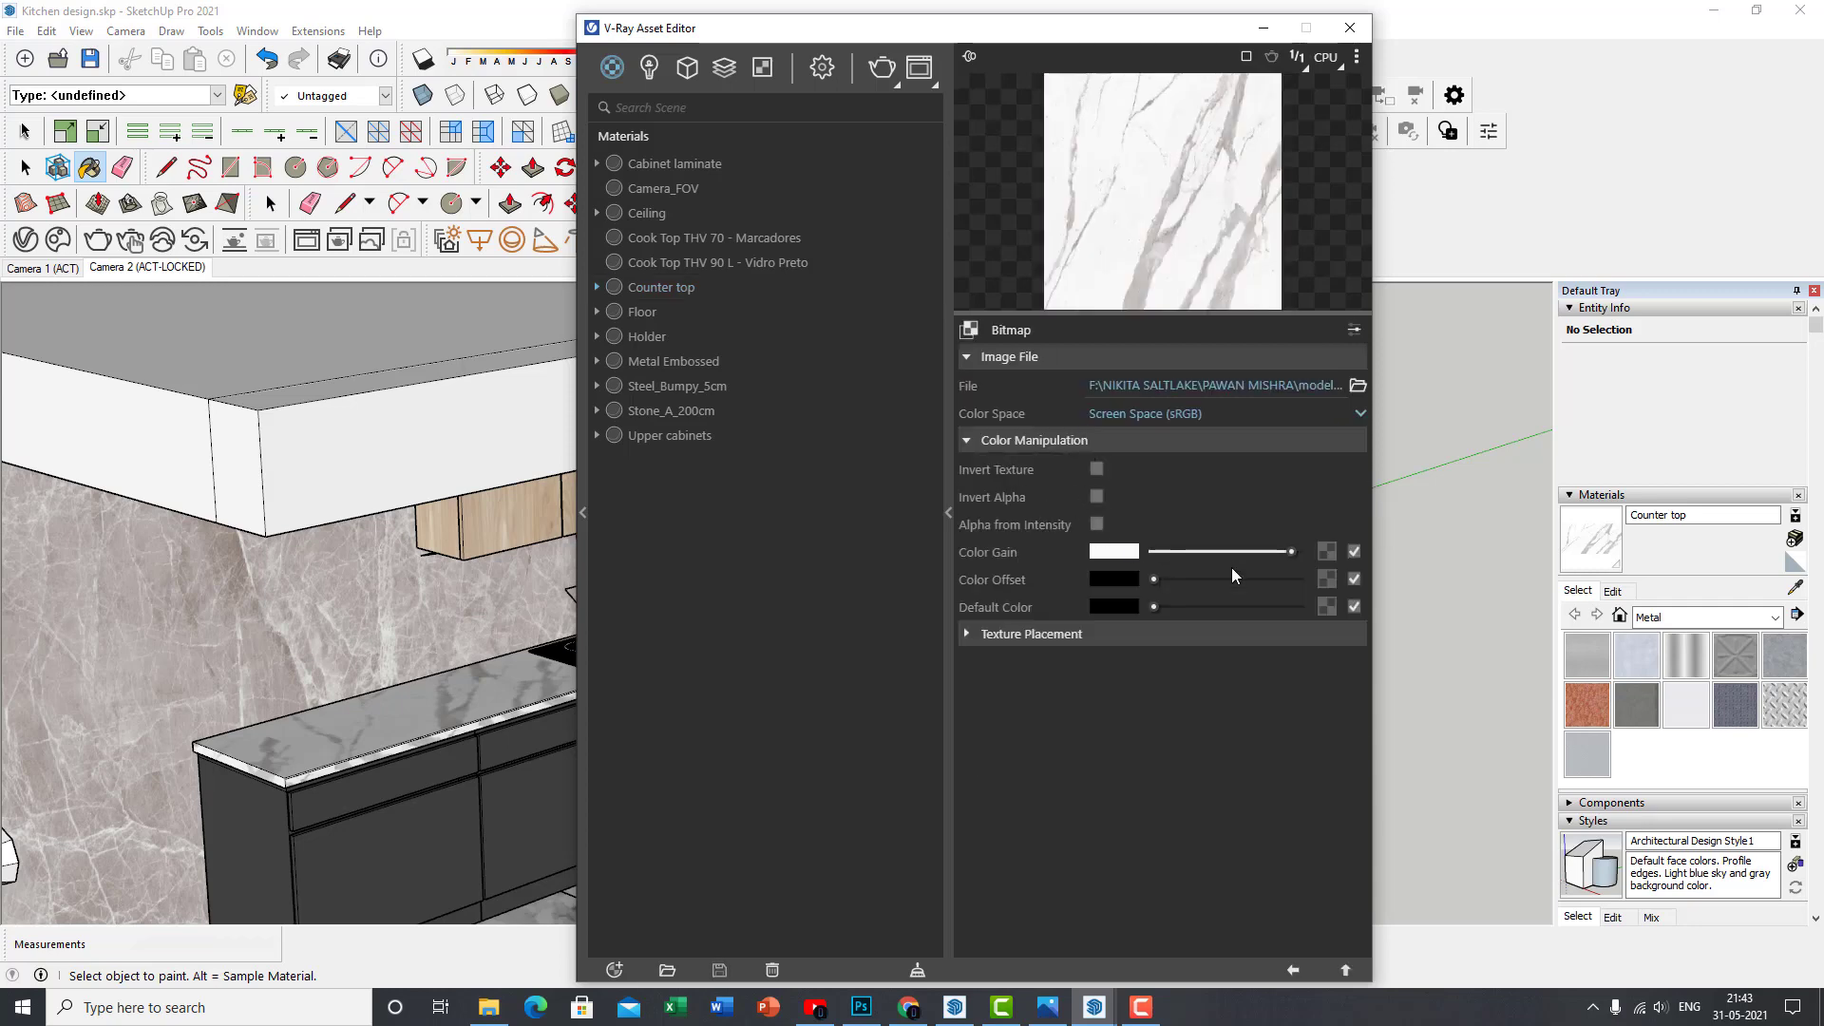
pyautogui.moveTo(1271, 554); pyautogui.dragTo(1190, 556)
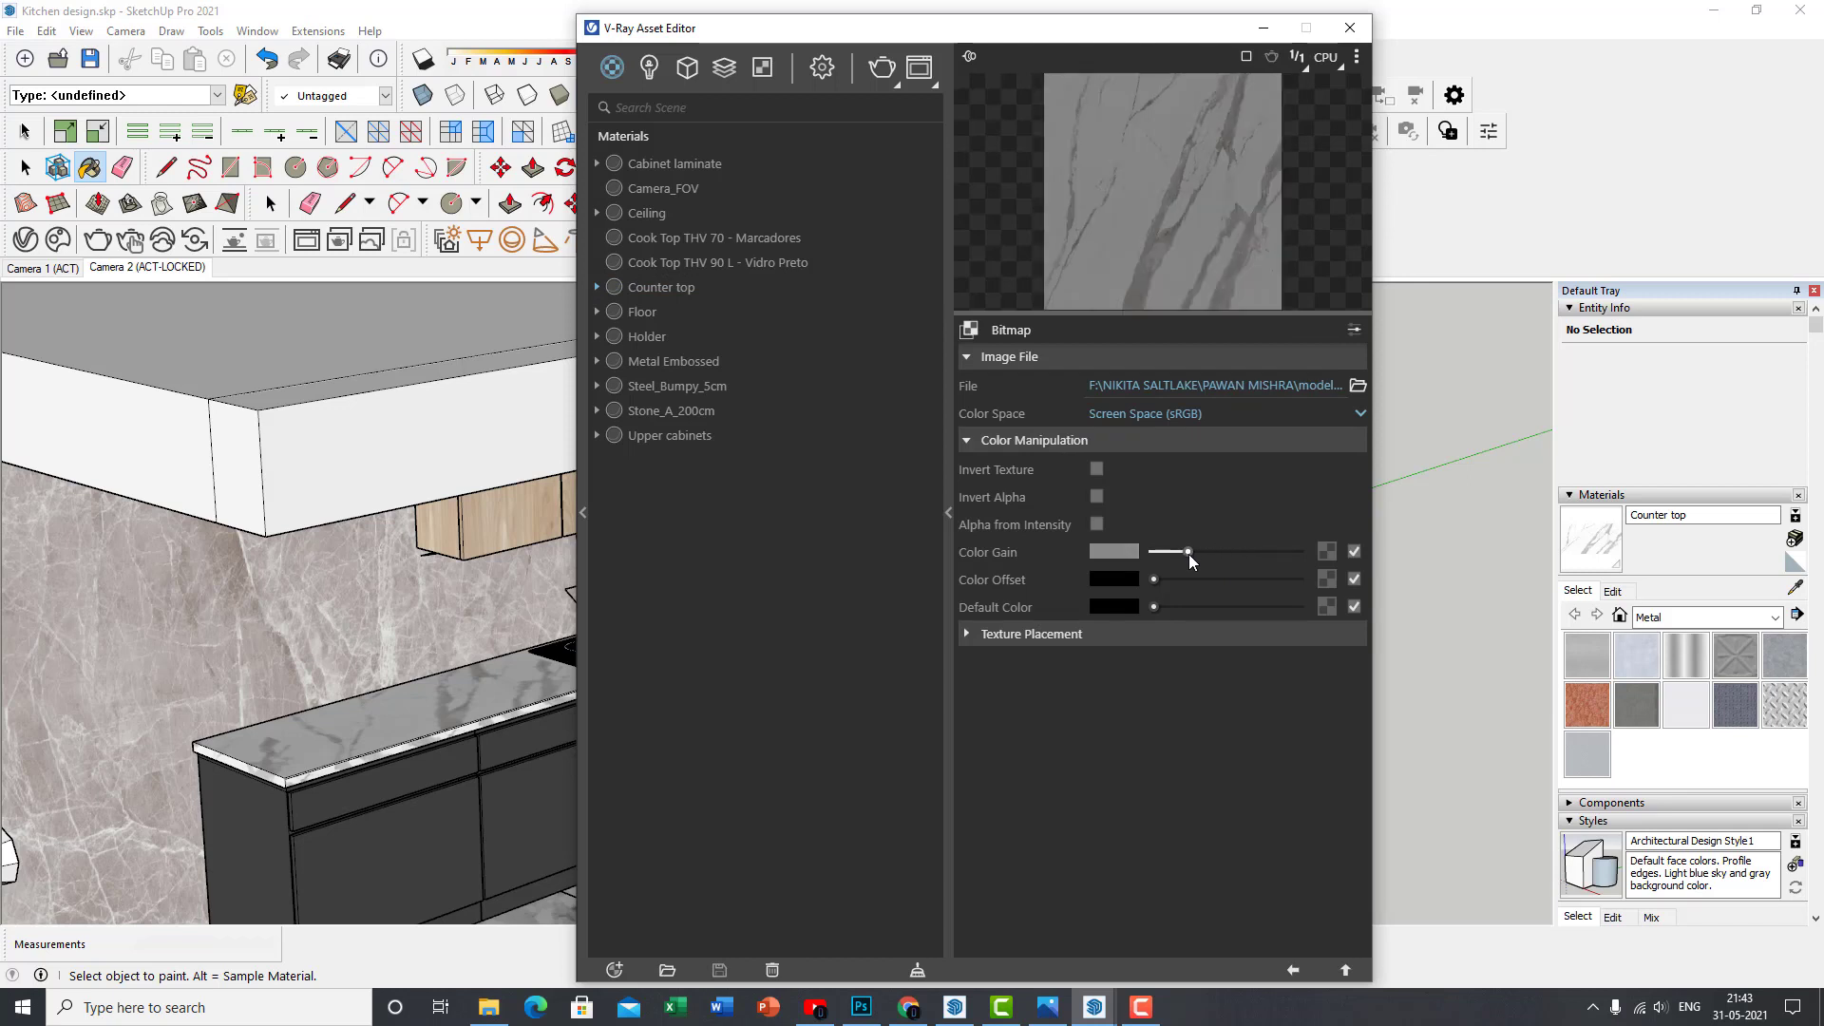
pyautogui.click(1293, 970)
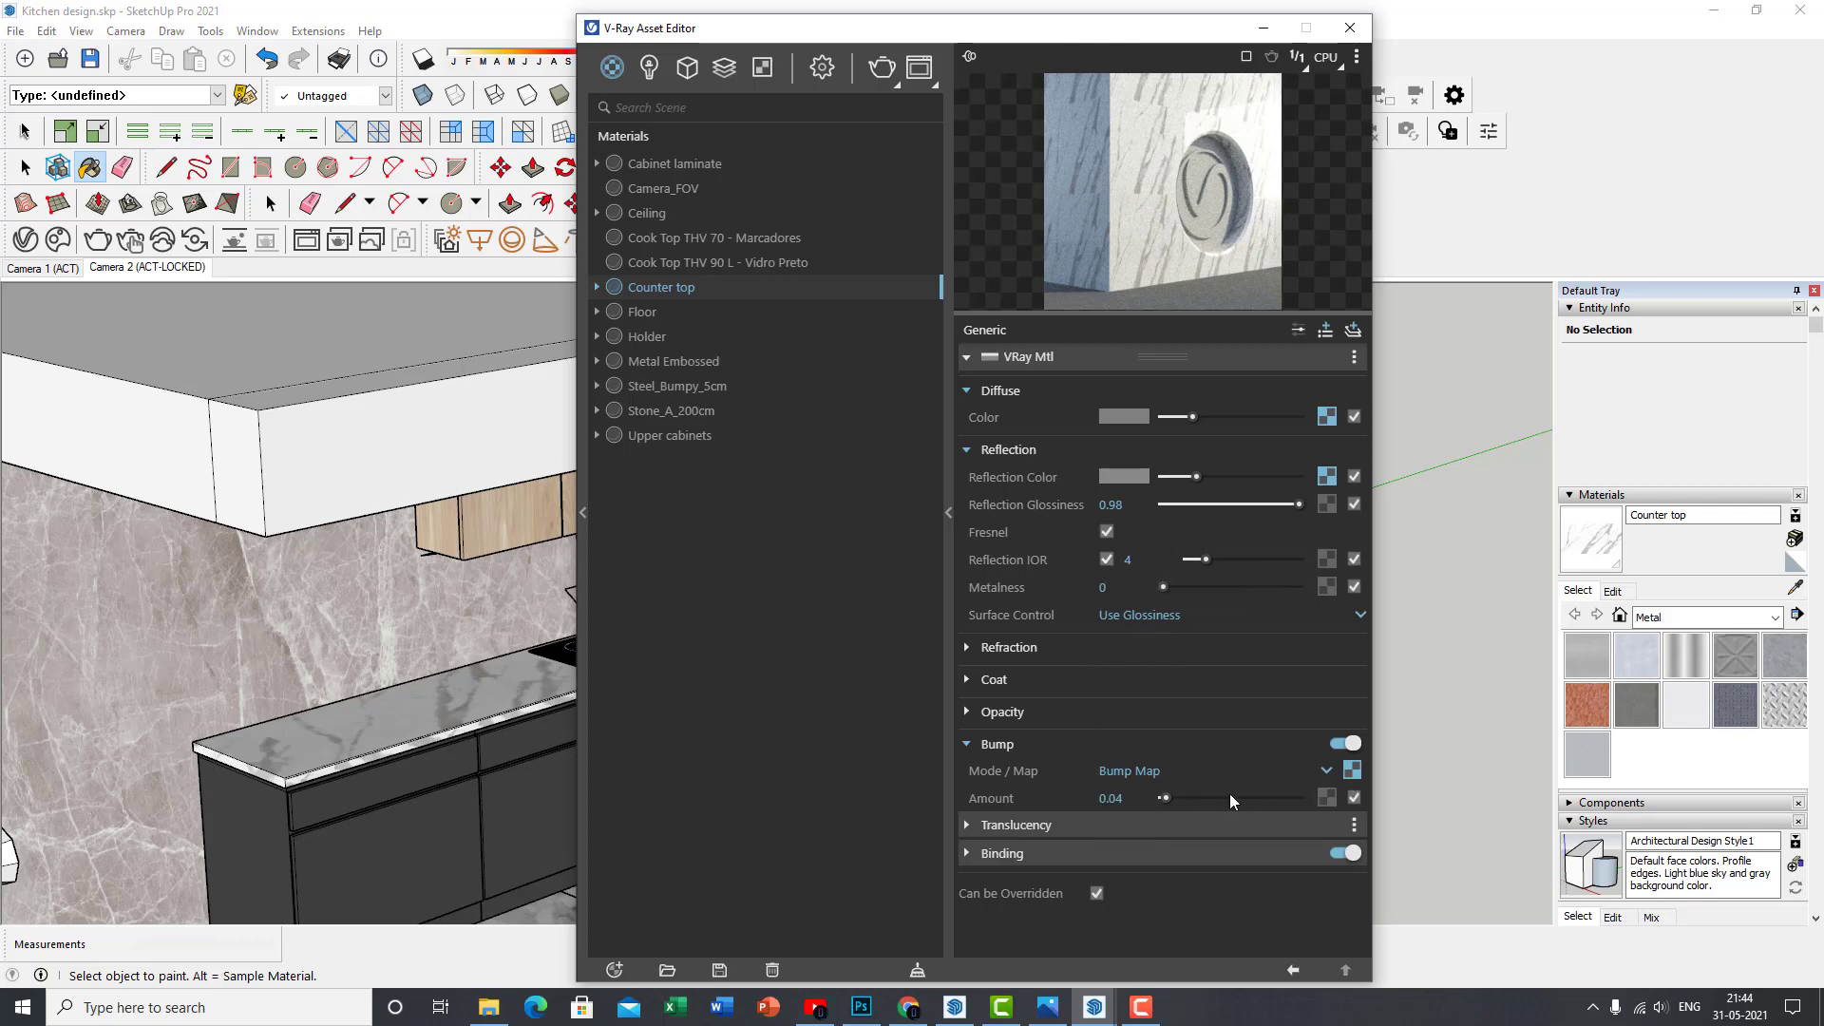
# Toggle Invert Texture in the color manipulation of the Counter top's bump map bitmap
pyautogui.click(1352, 771)
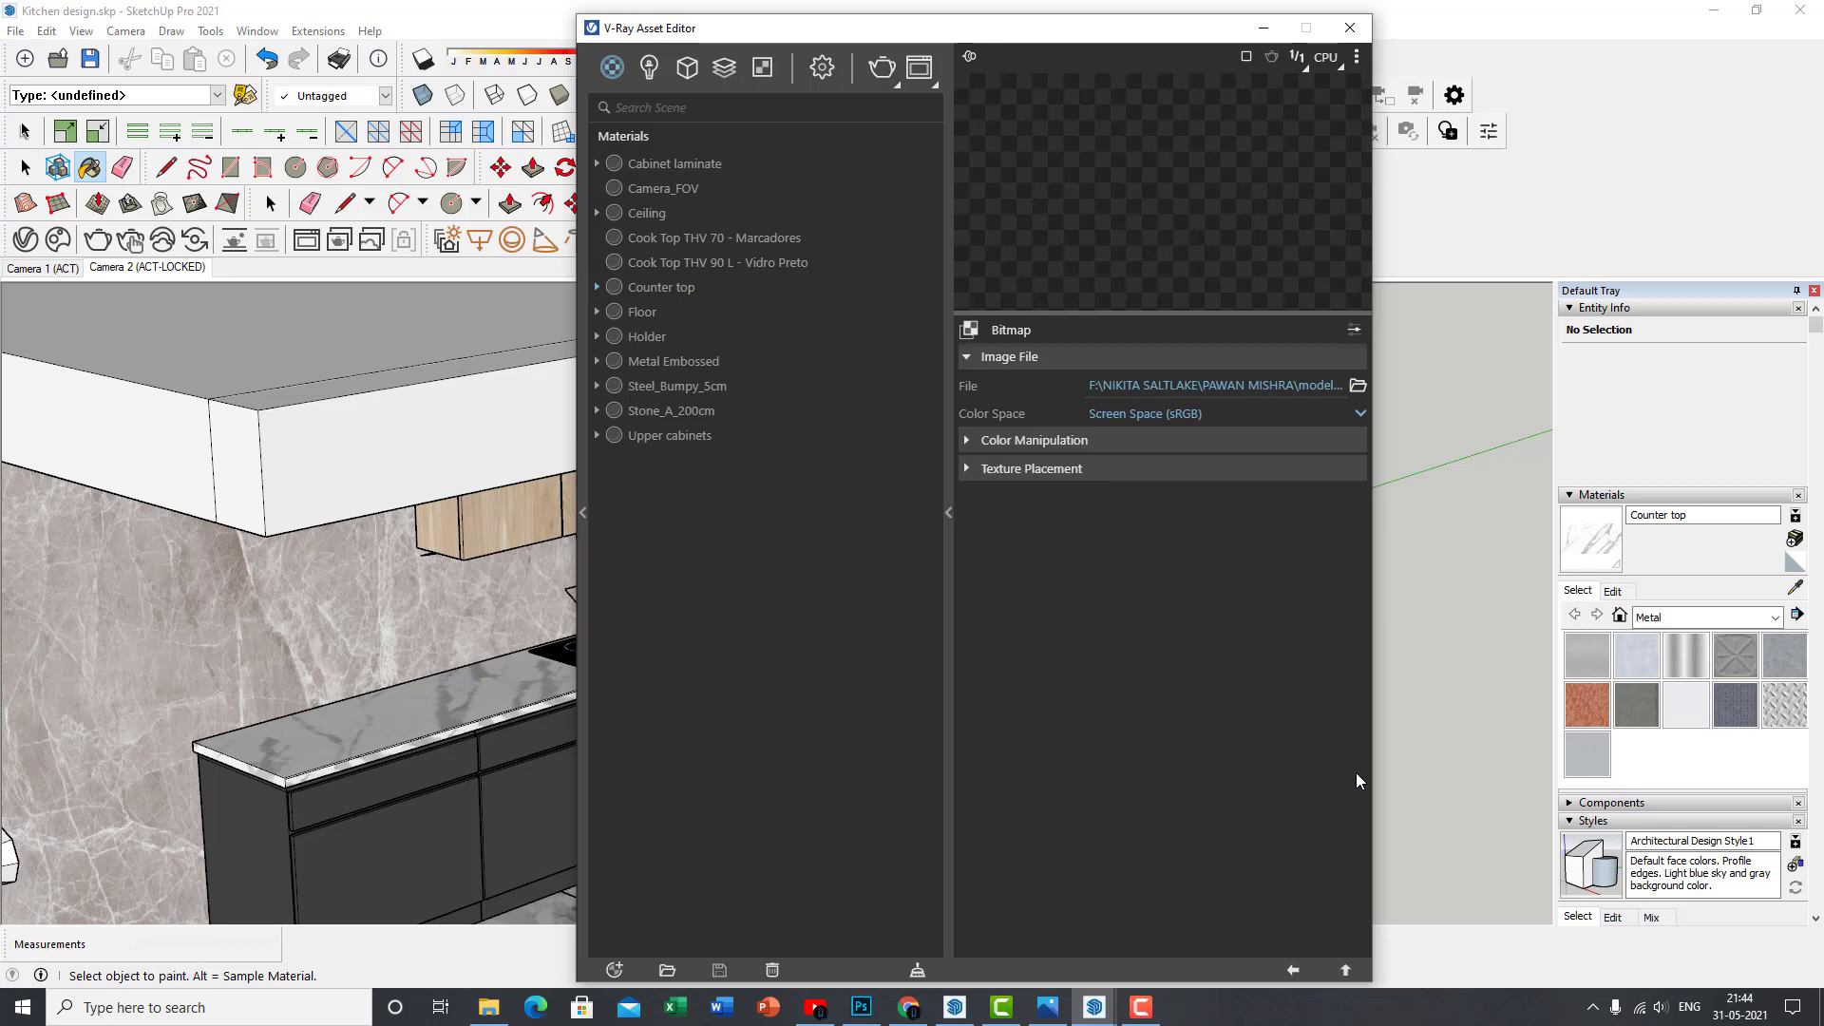
pyautogui.click(1168, 442)
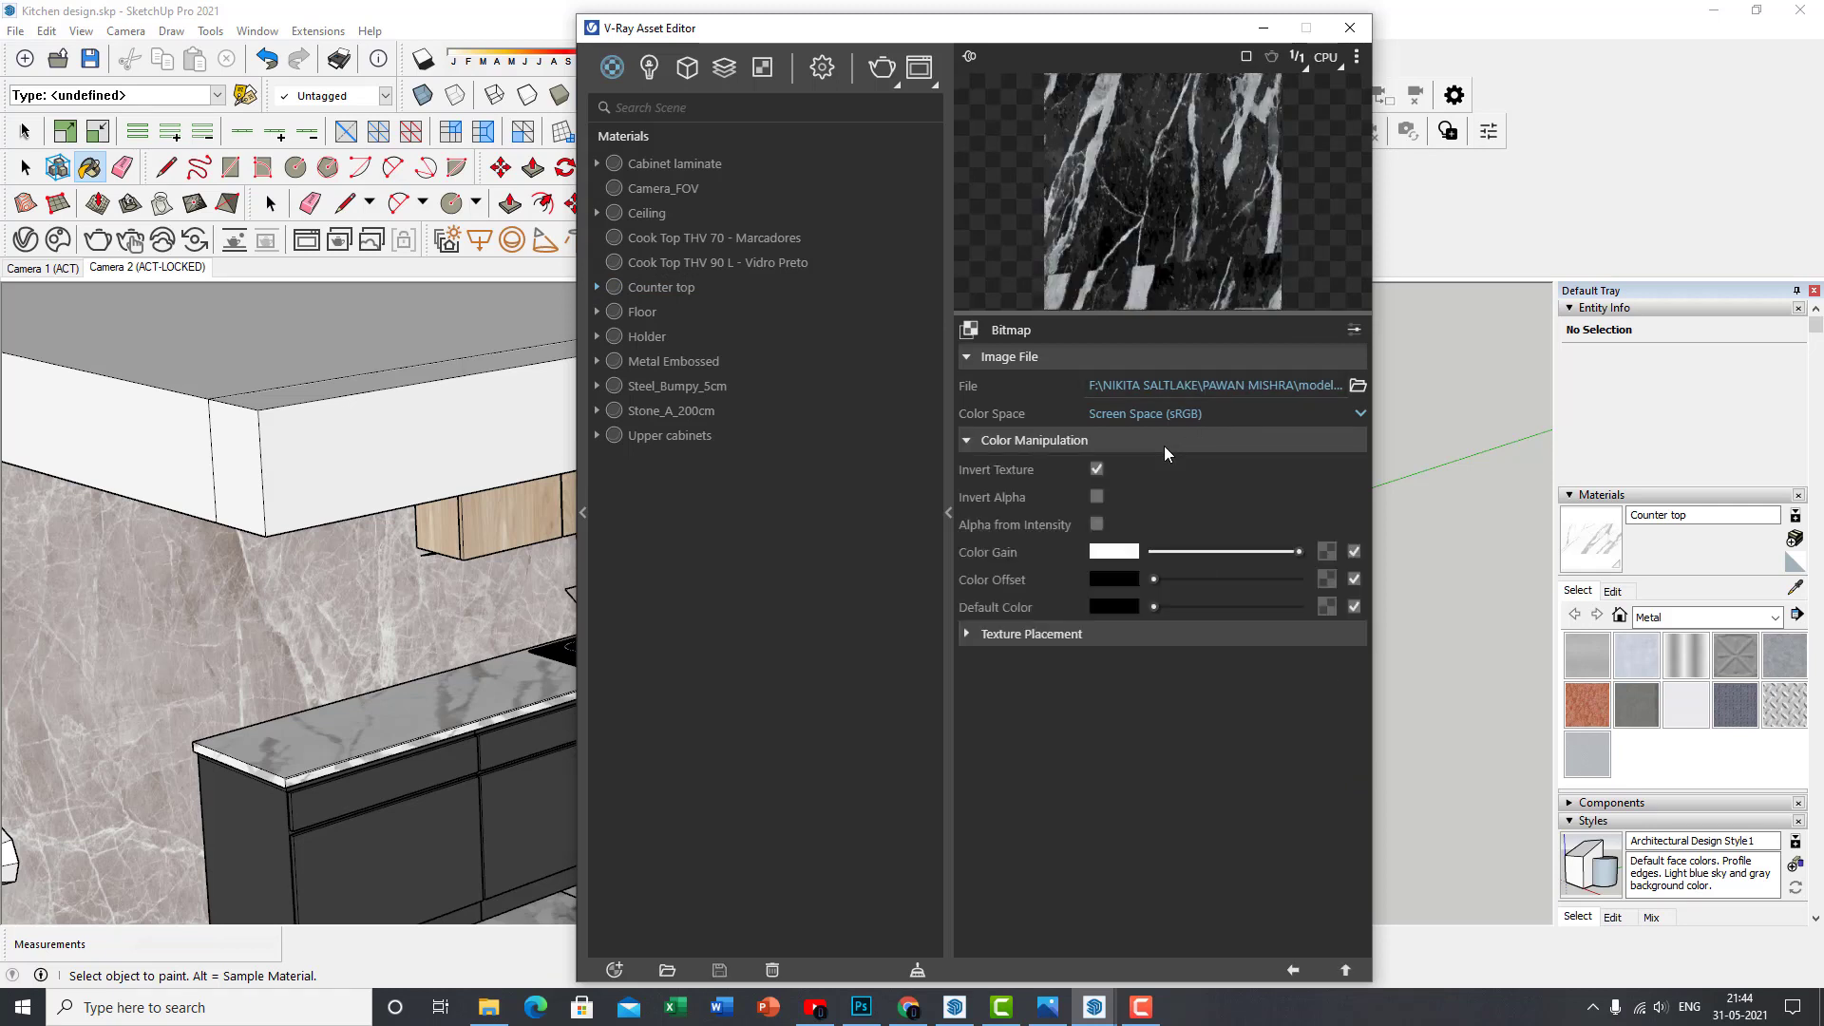
pyautogui.click(1097, 468)
pyautogui.click(1292, 970)
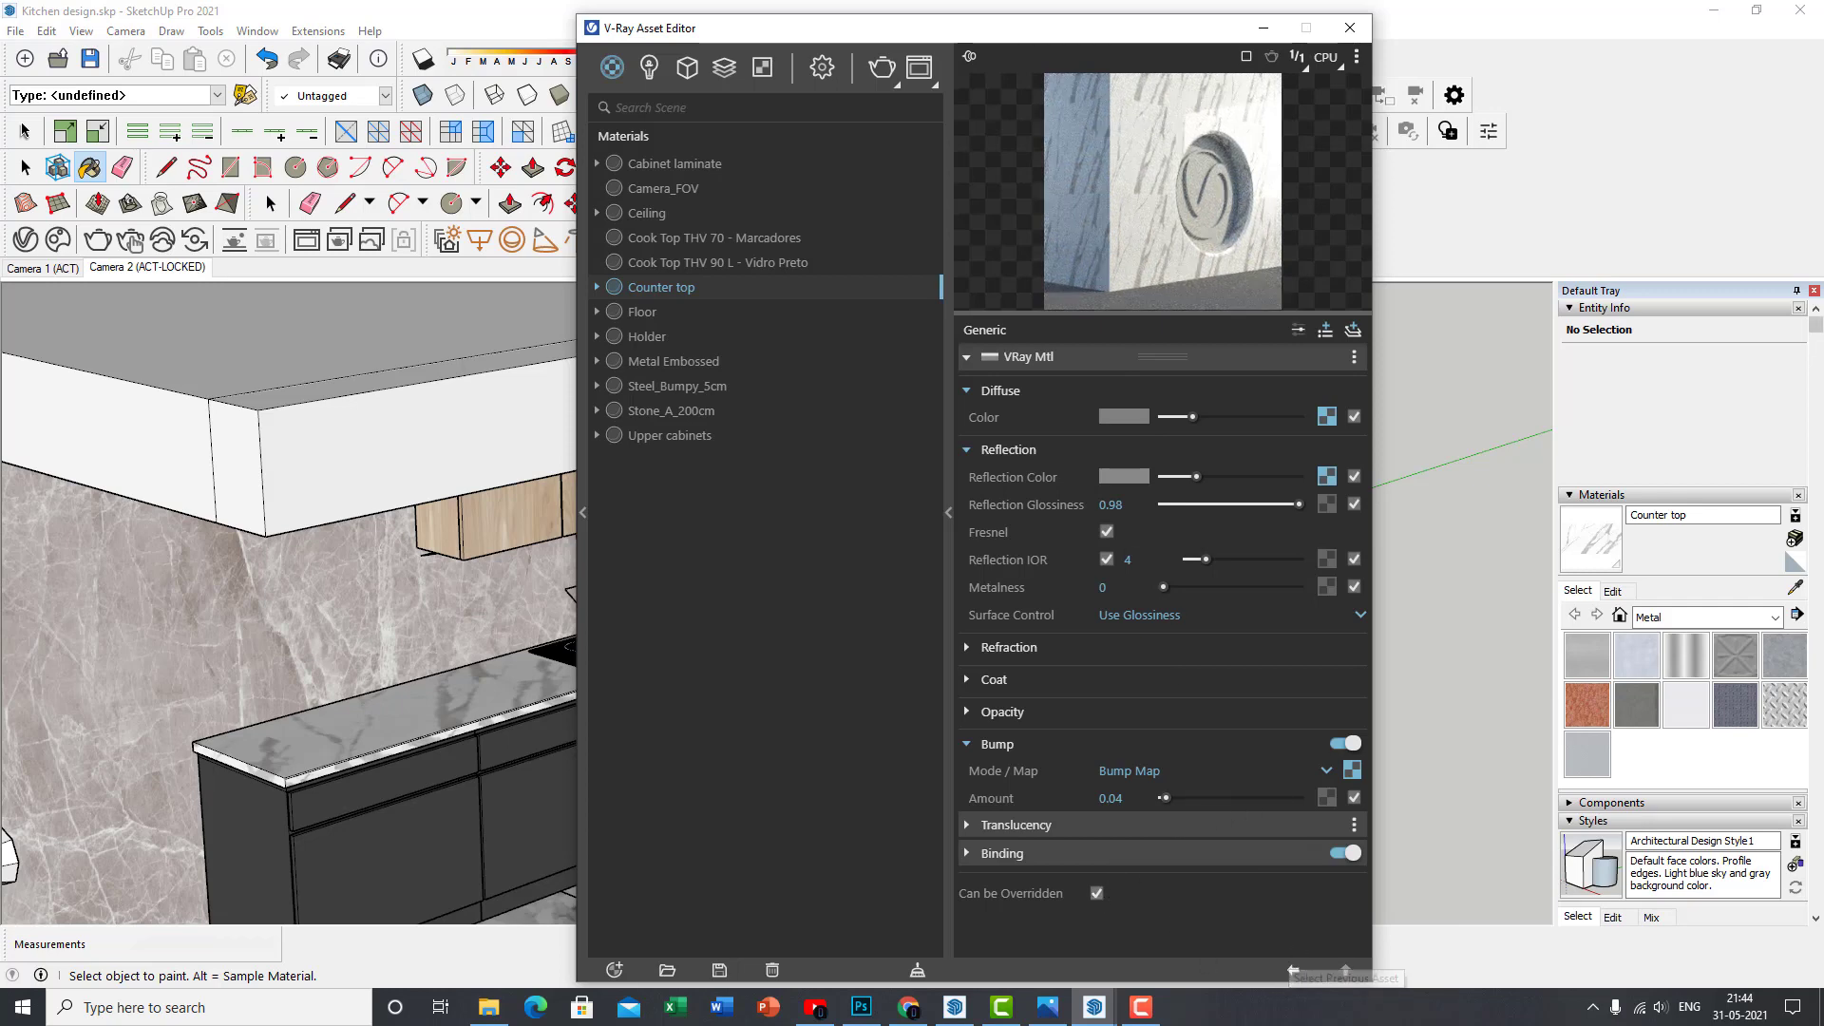
# Sample the stone material from the kitchen wall and inspect the bitmap in its diffuse color slot
pyautogui.scroll(3, 557, 781)
pyautogui.click(1795, 589)
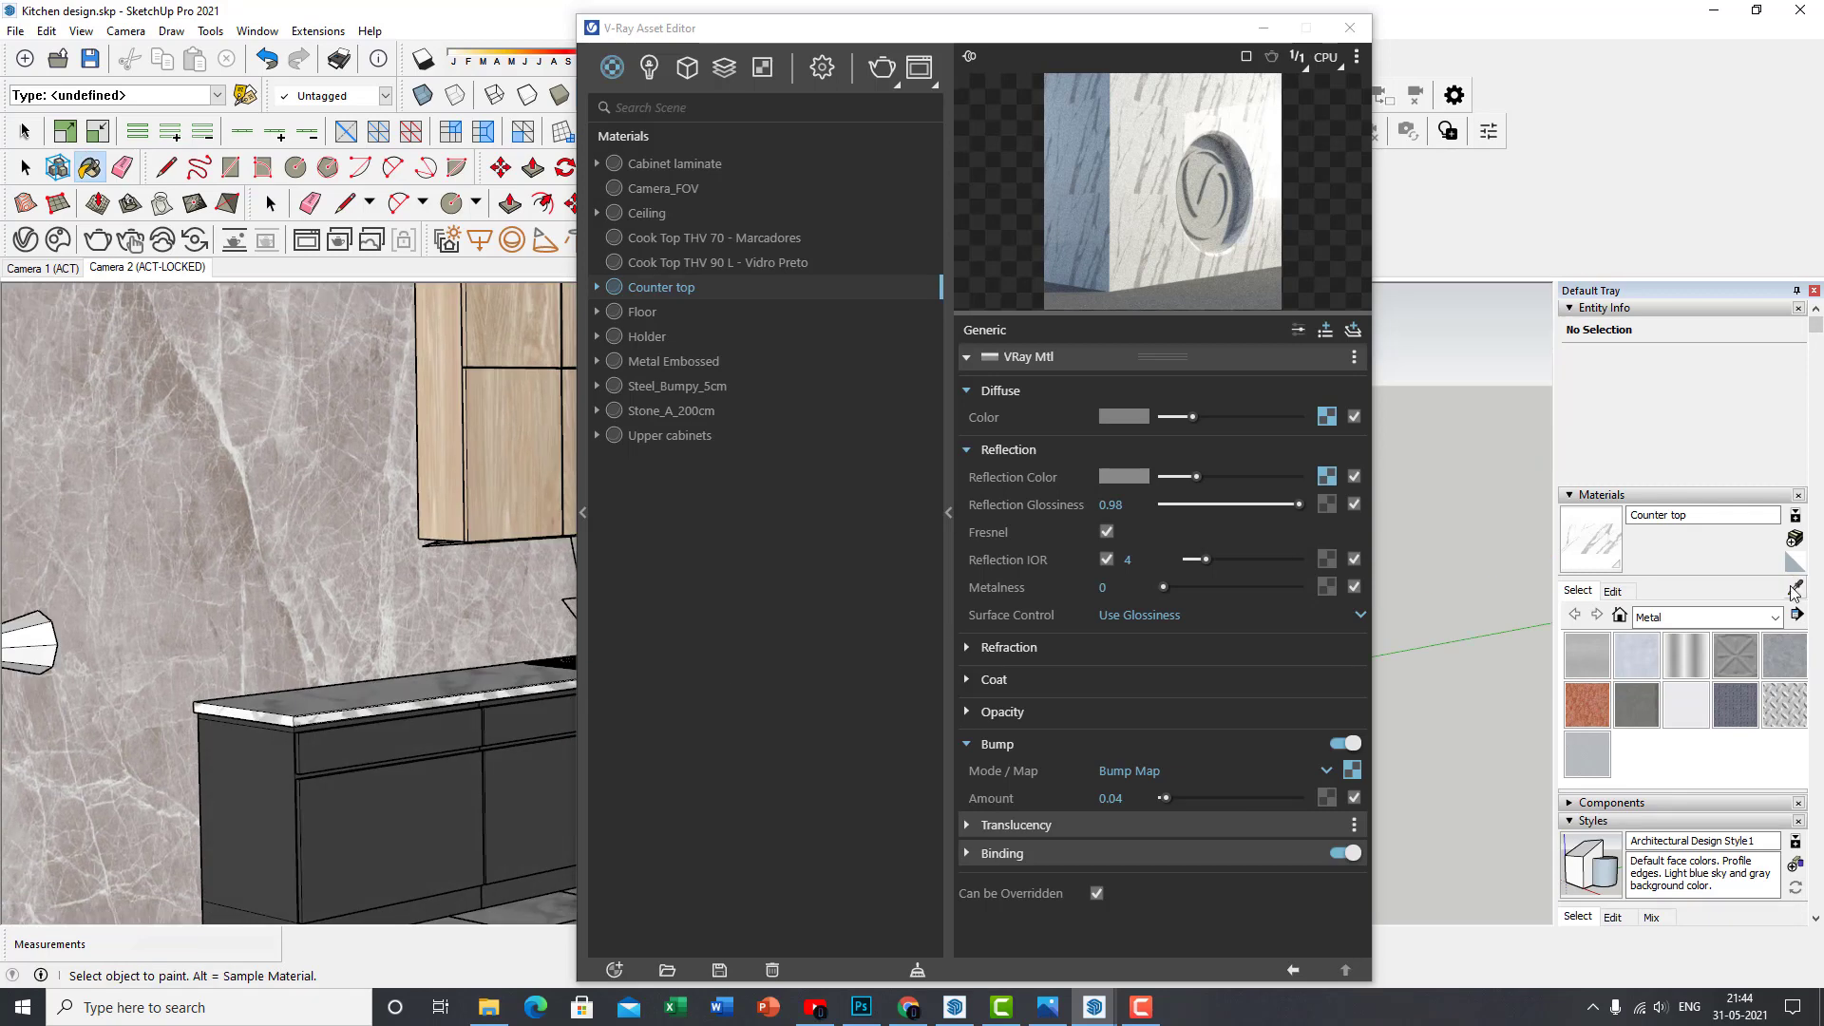
pyautogui.click(211, 494)
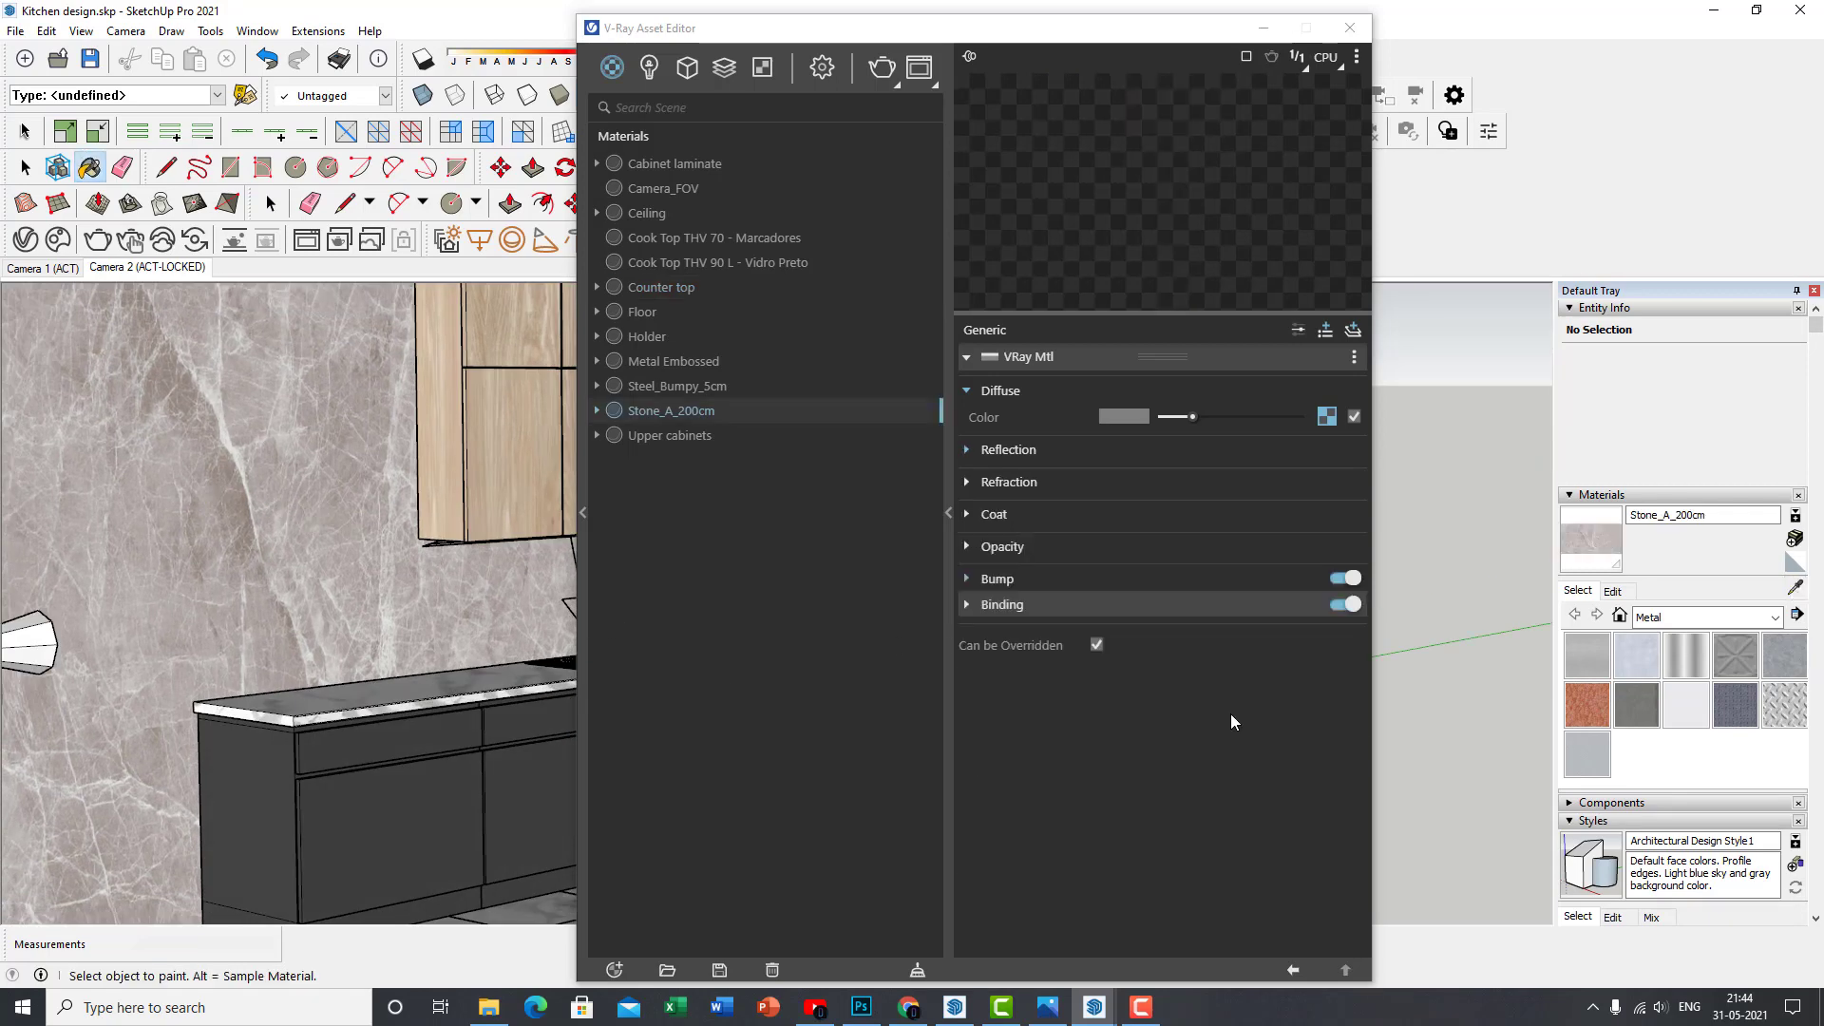
pyautogui.click(1325, 418)
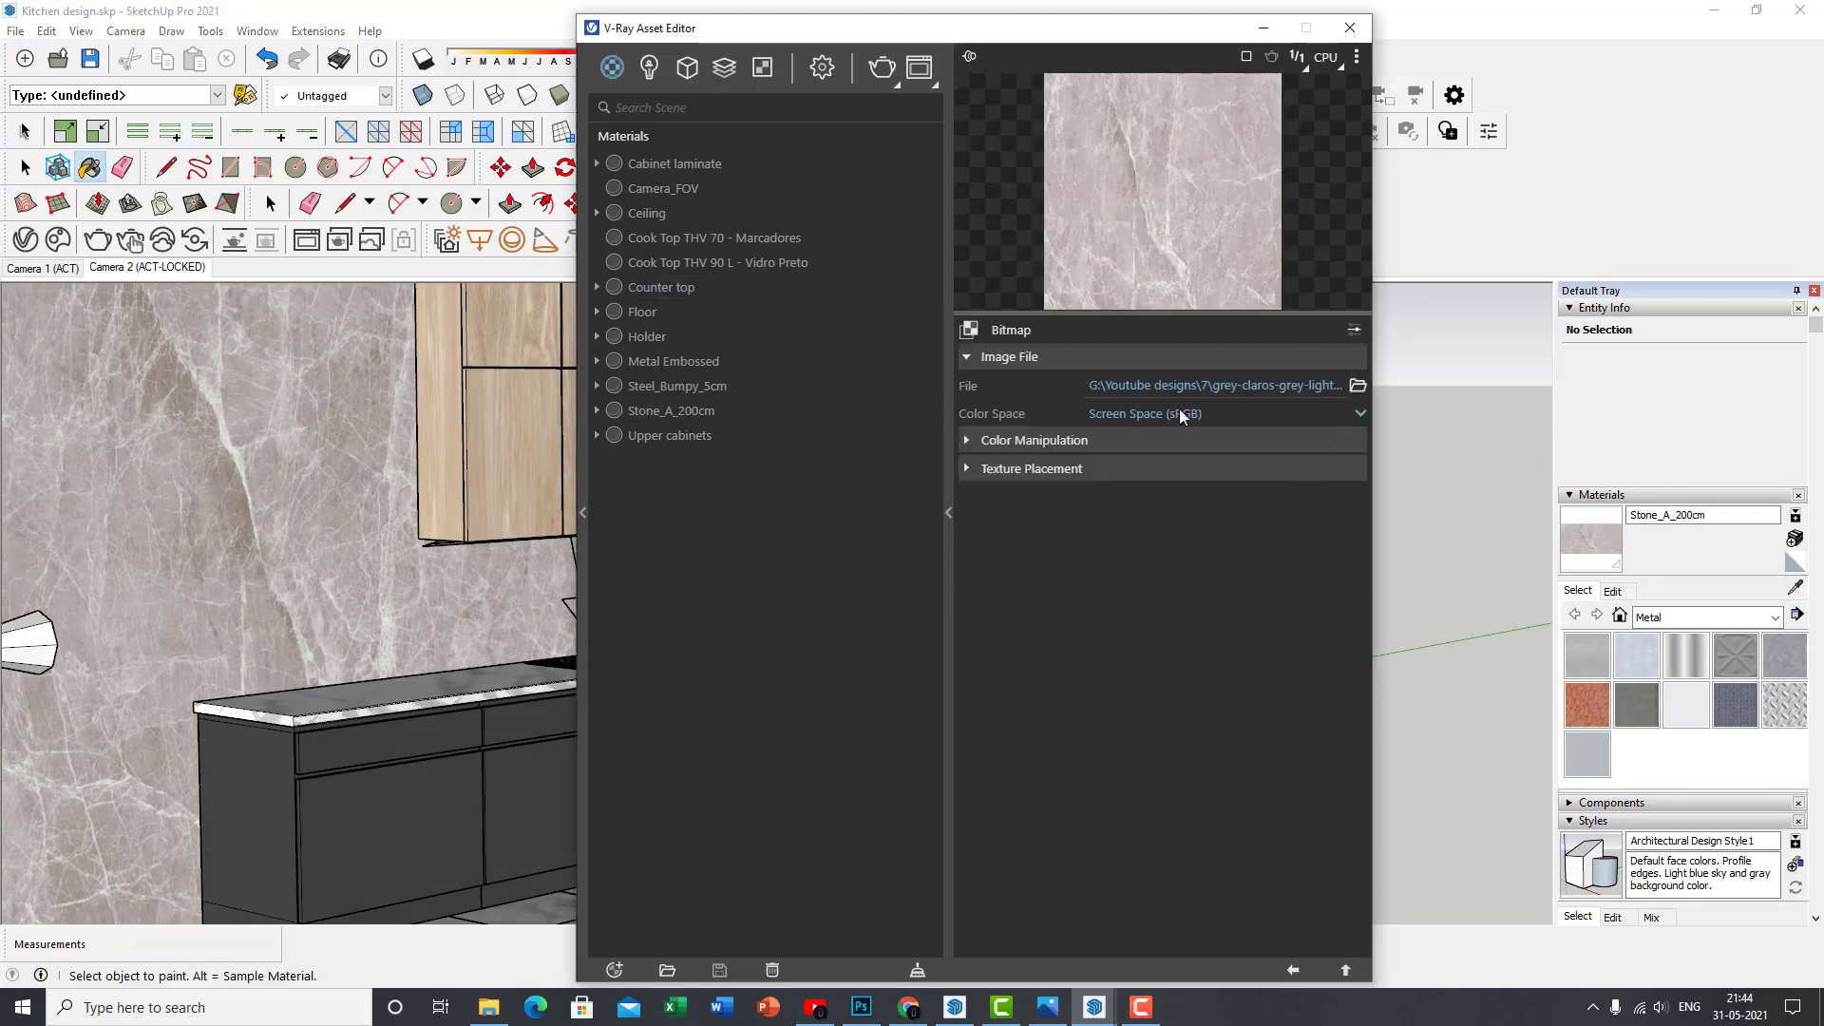
pyautogui.click(1294, 969)
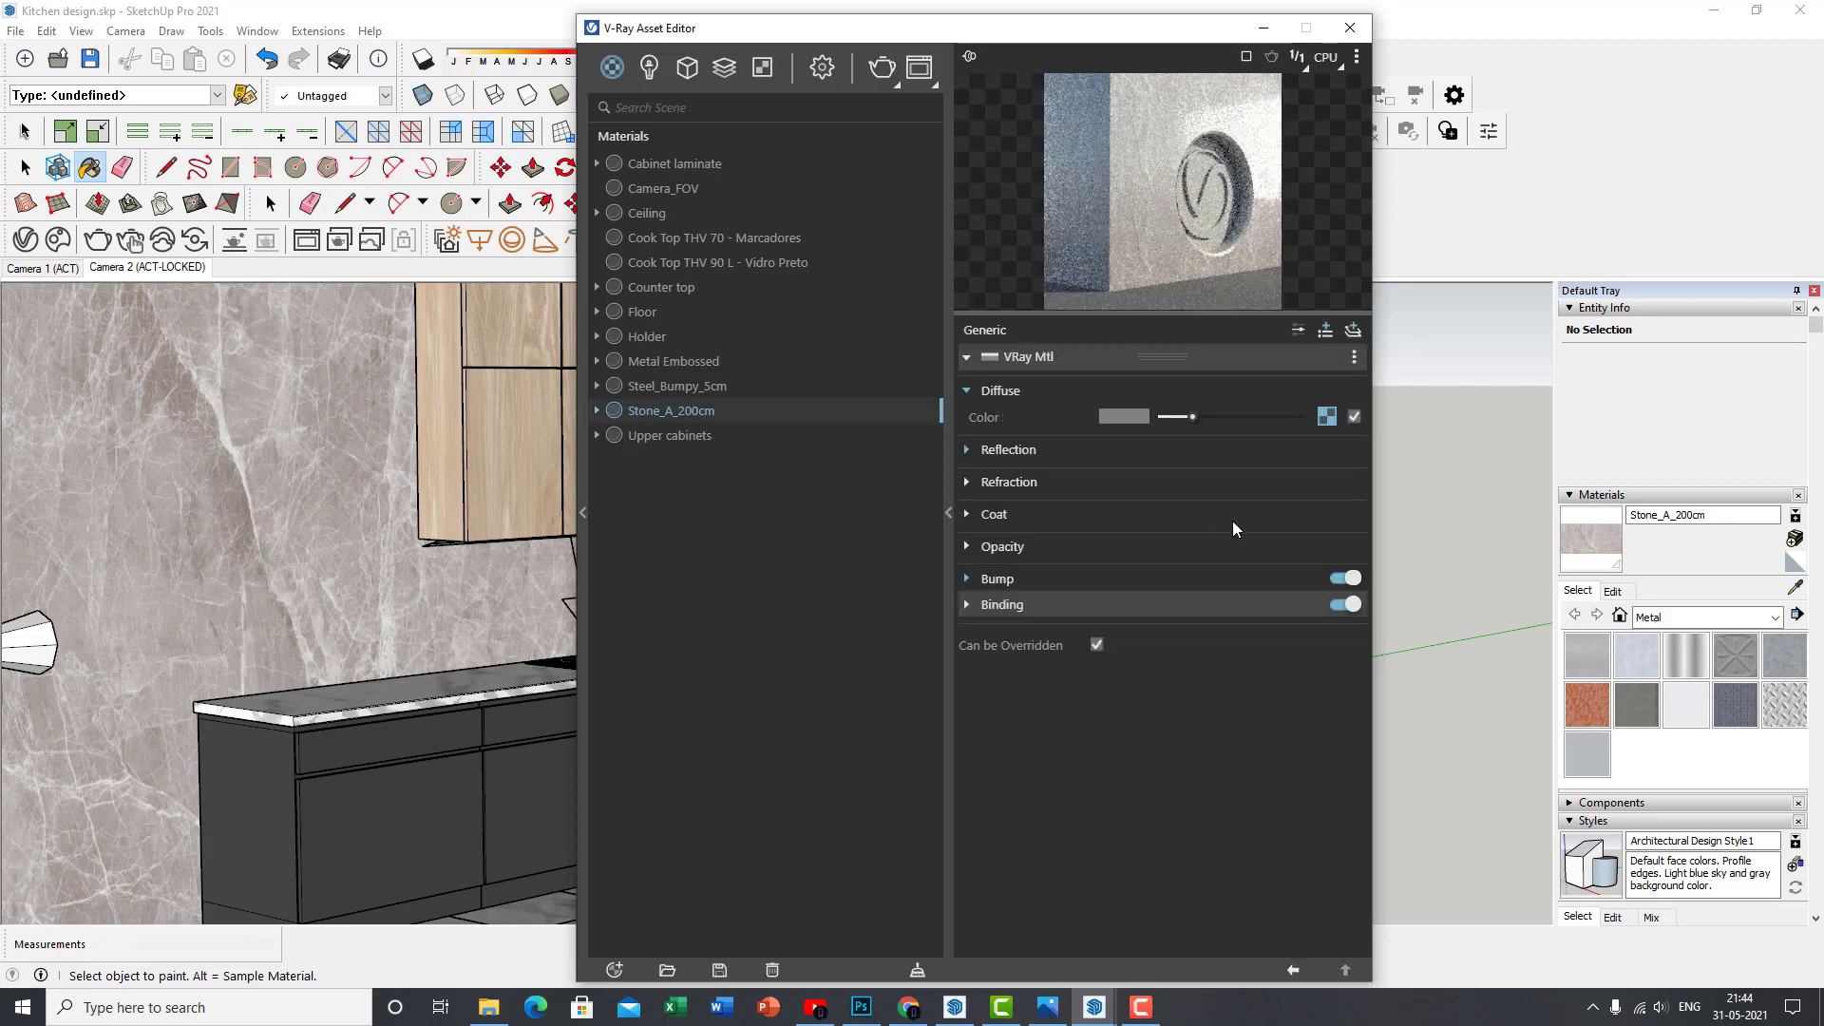
# Review the reflection, advanced and bump settings of the Stone_A_200cm wall material
pyautogui.click(1077, 458)
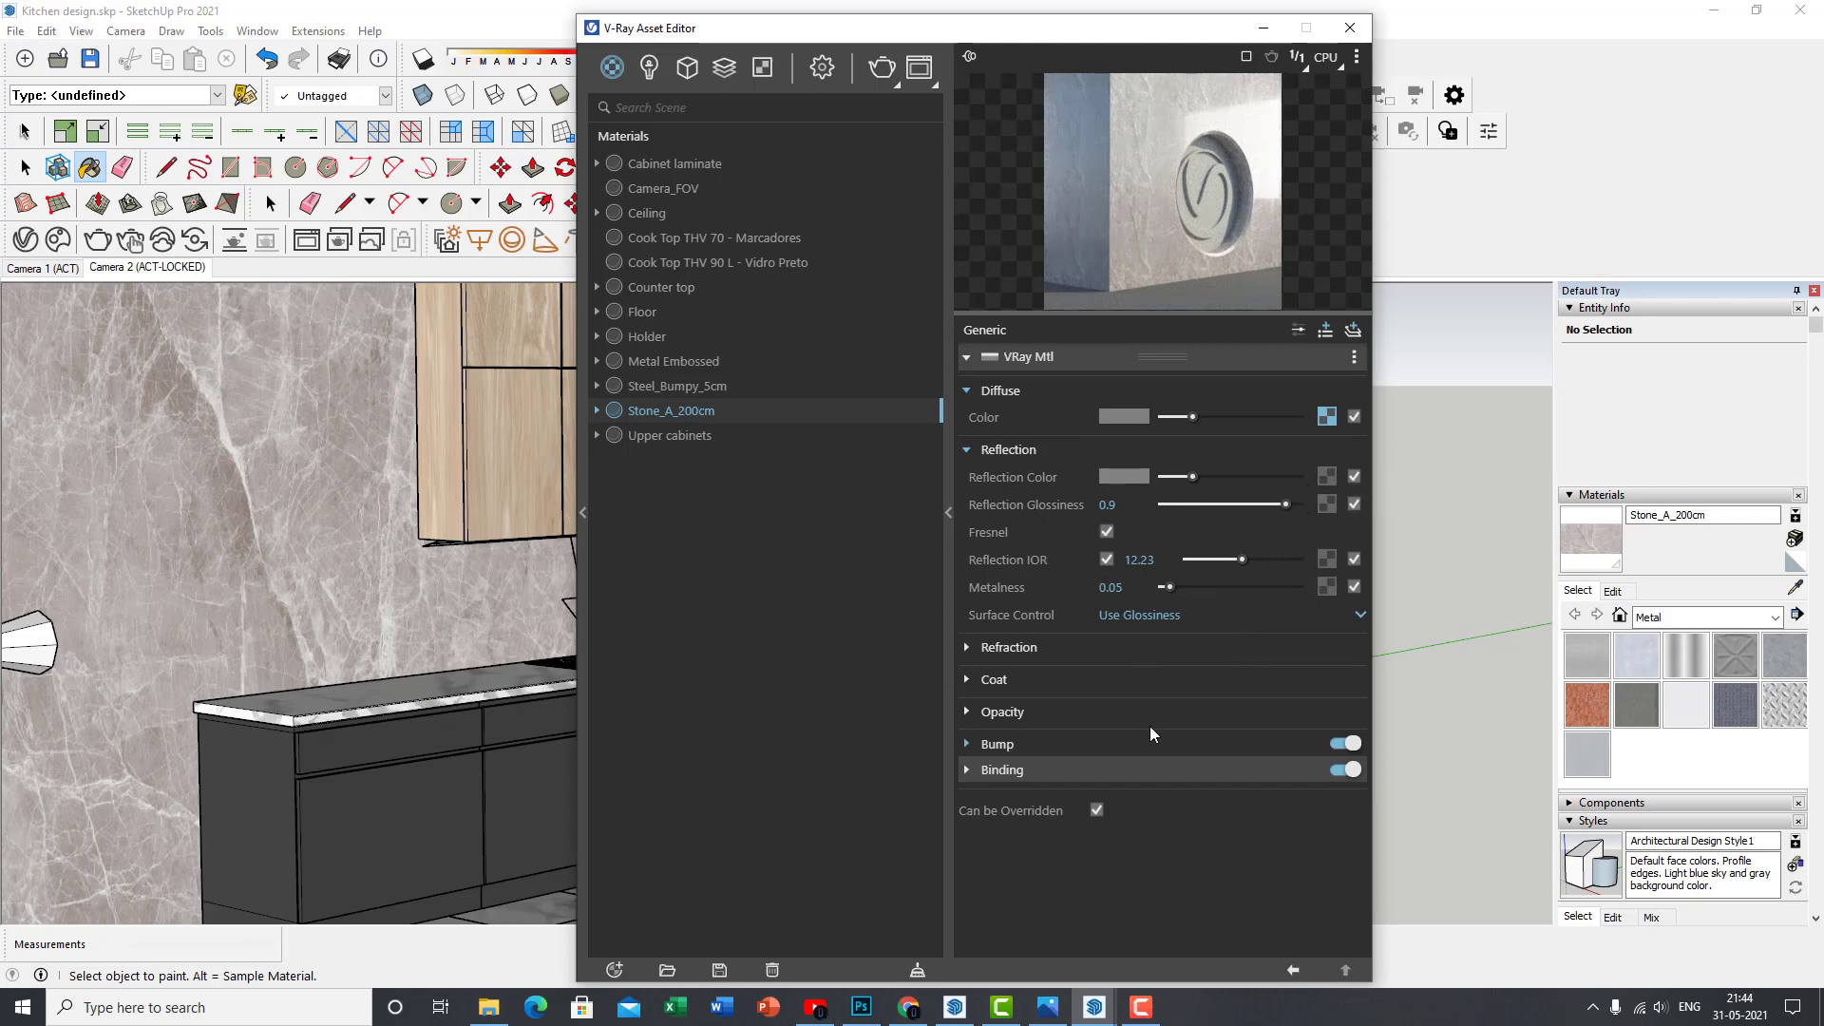
pyautogui.click(1291, 336)
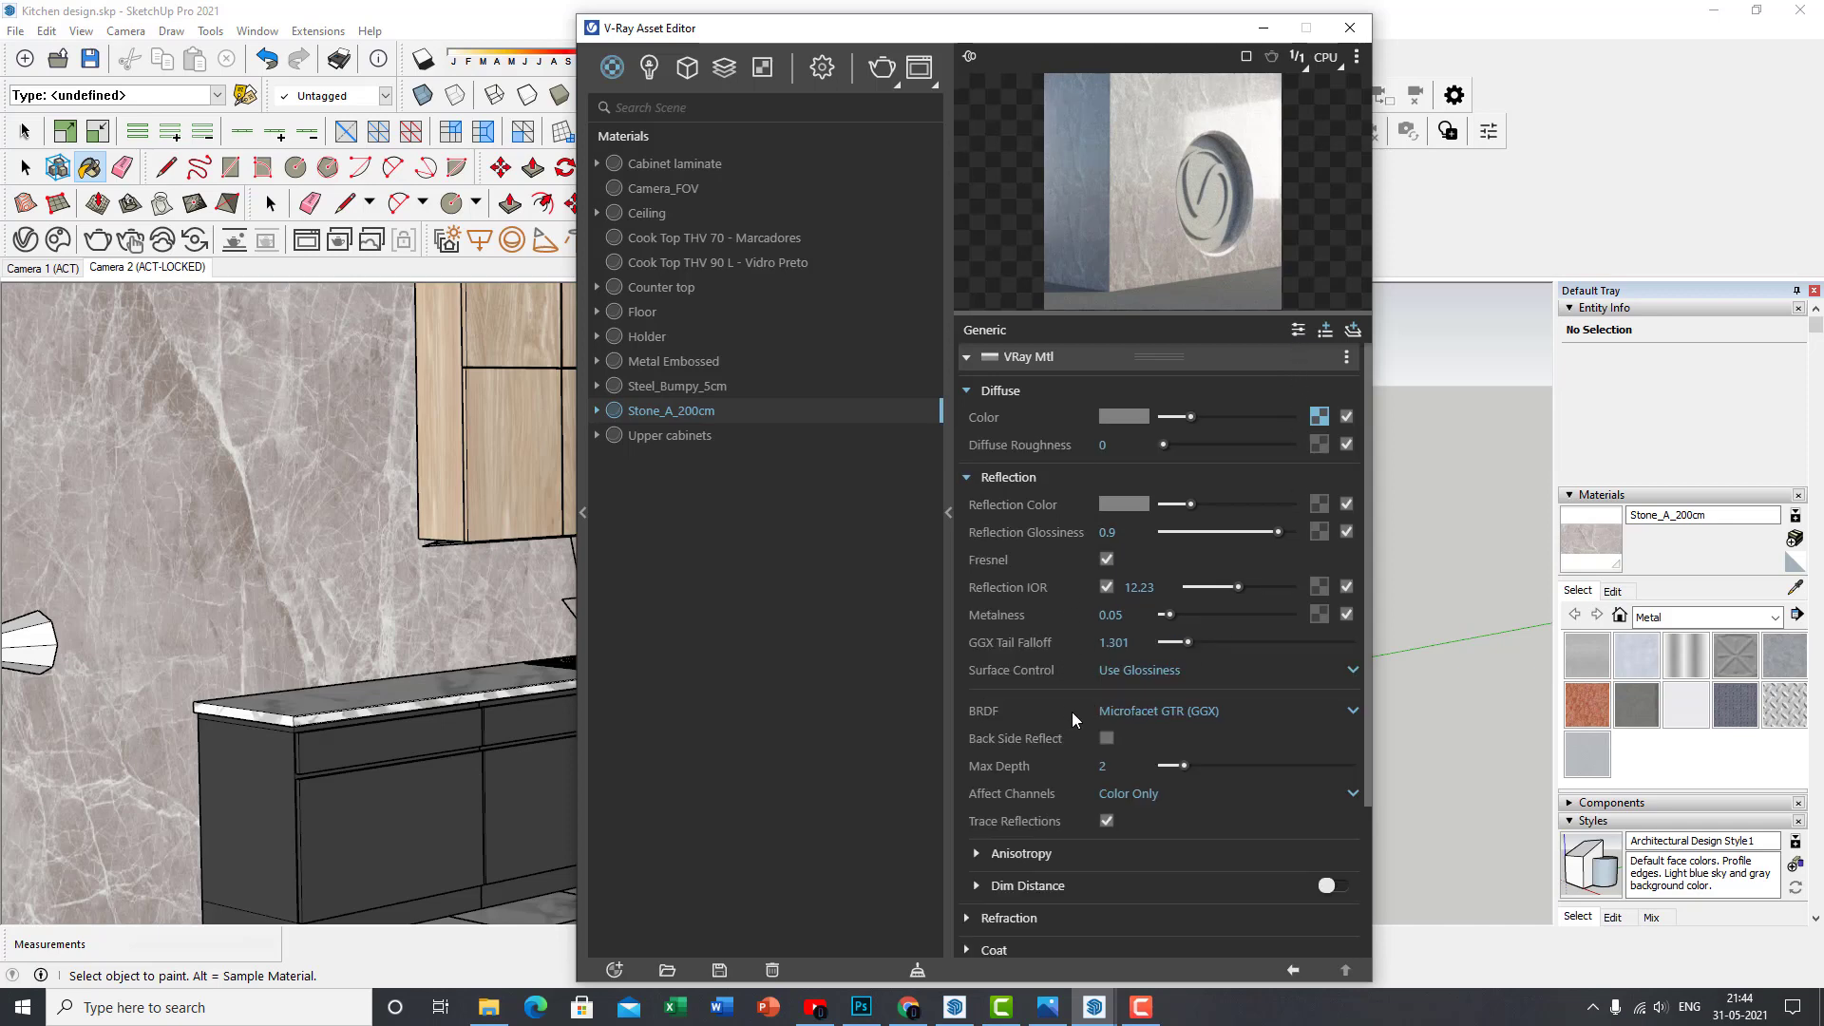
pyautogui.scroll(-1, 1068, 864)
pyautogui.scroll(-3, 1068, 859)
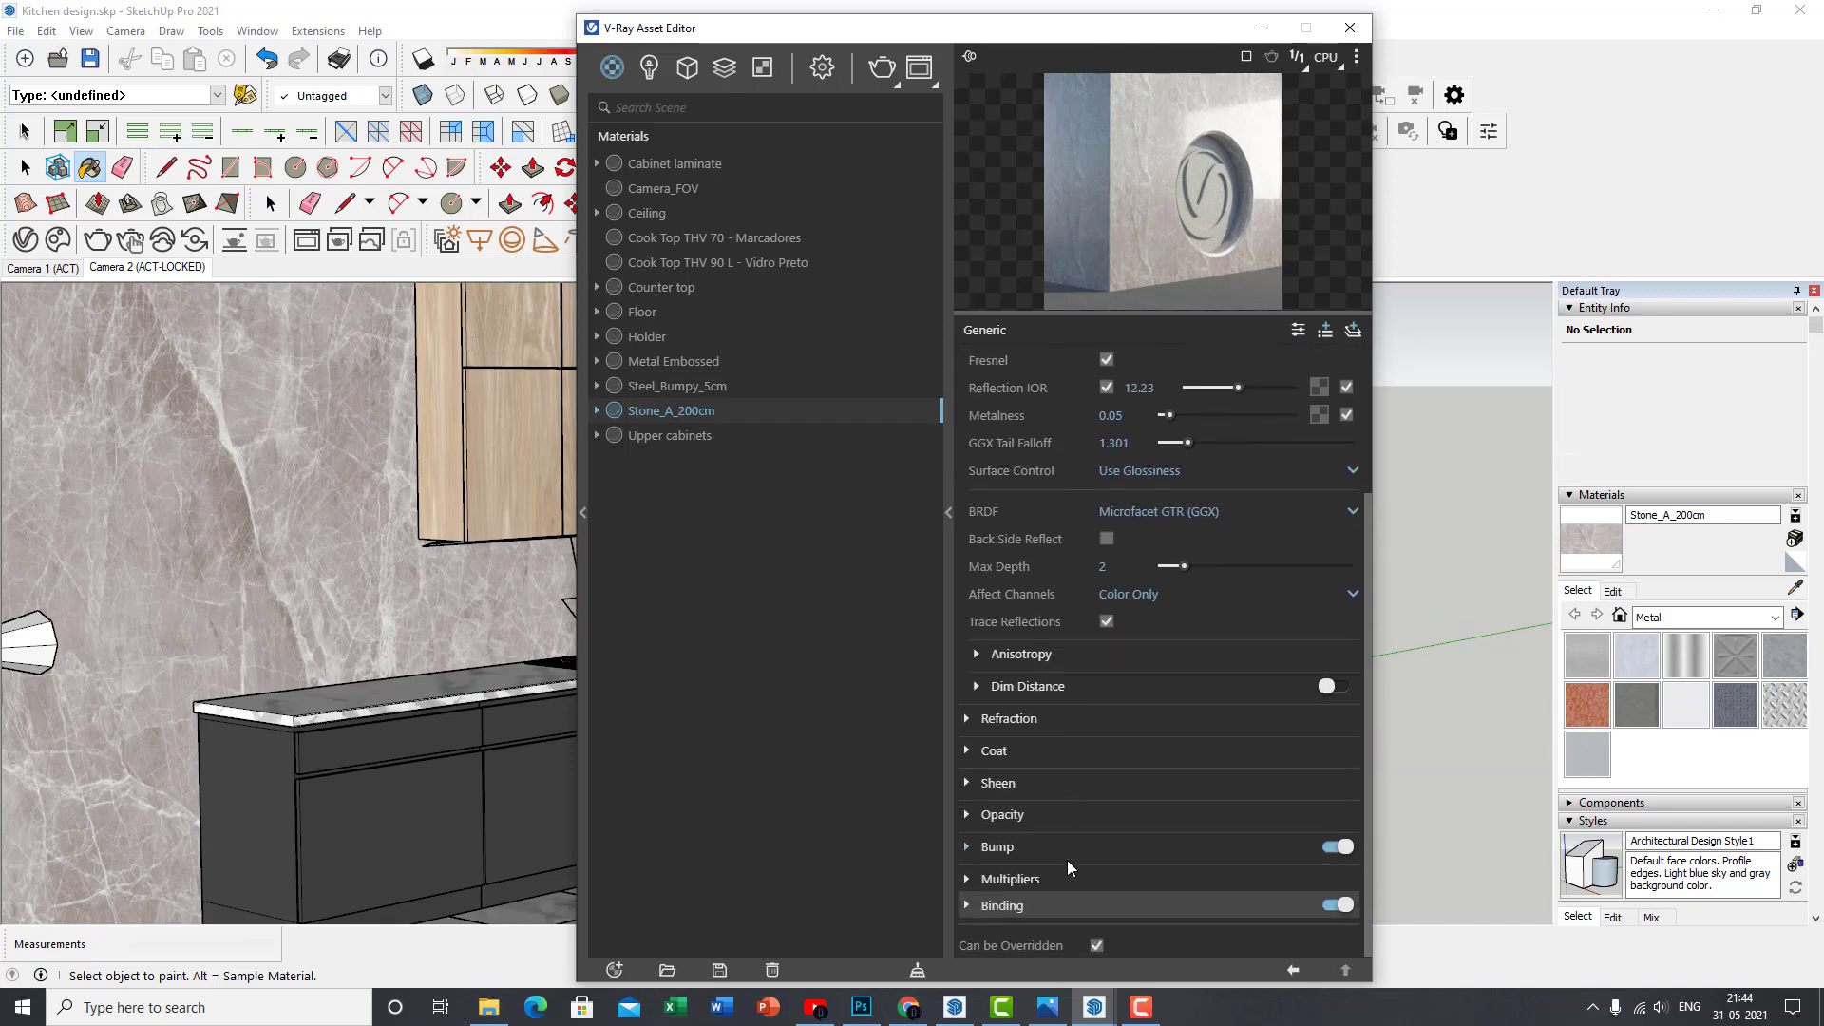
pyautogui.scroll(-1, 1140, 760)
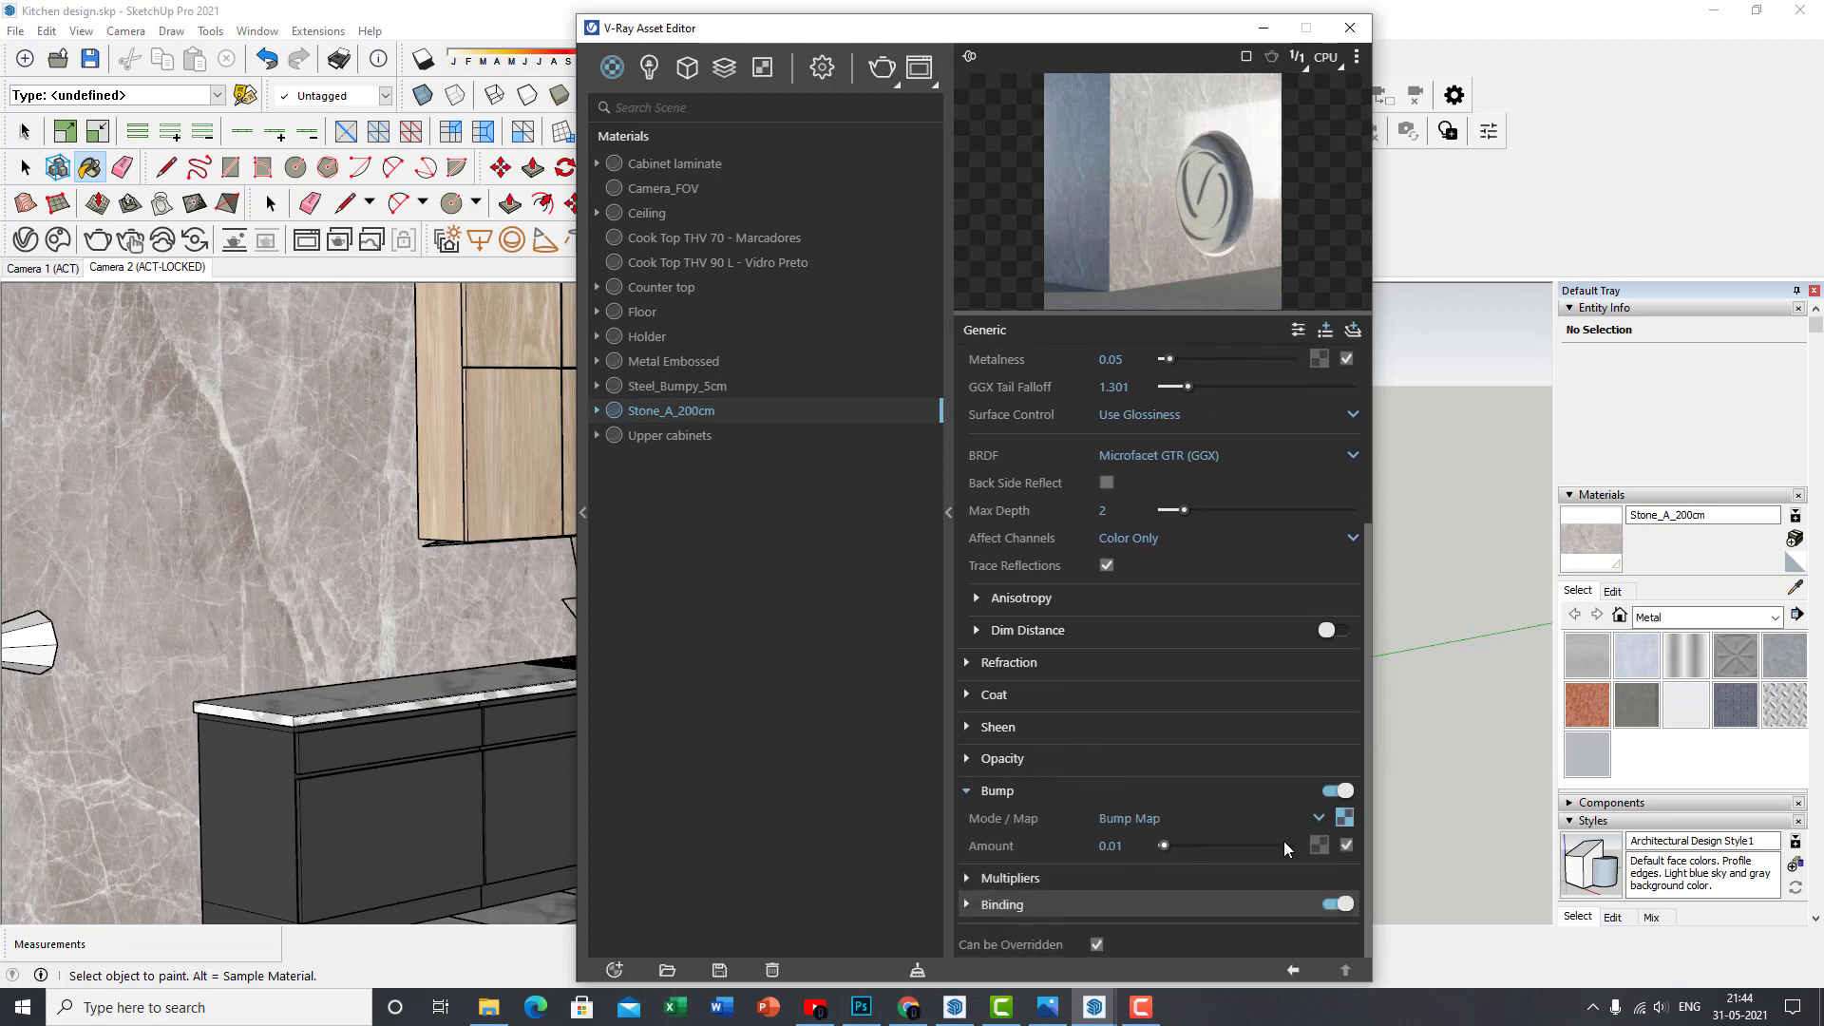
# Inspect the wall stone's bump map, including its Spline Curve and the color manipulation of the input bitmap
pyautogui.click(1347, 817)
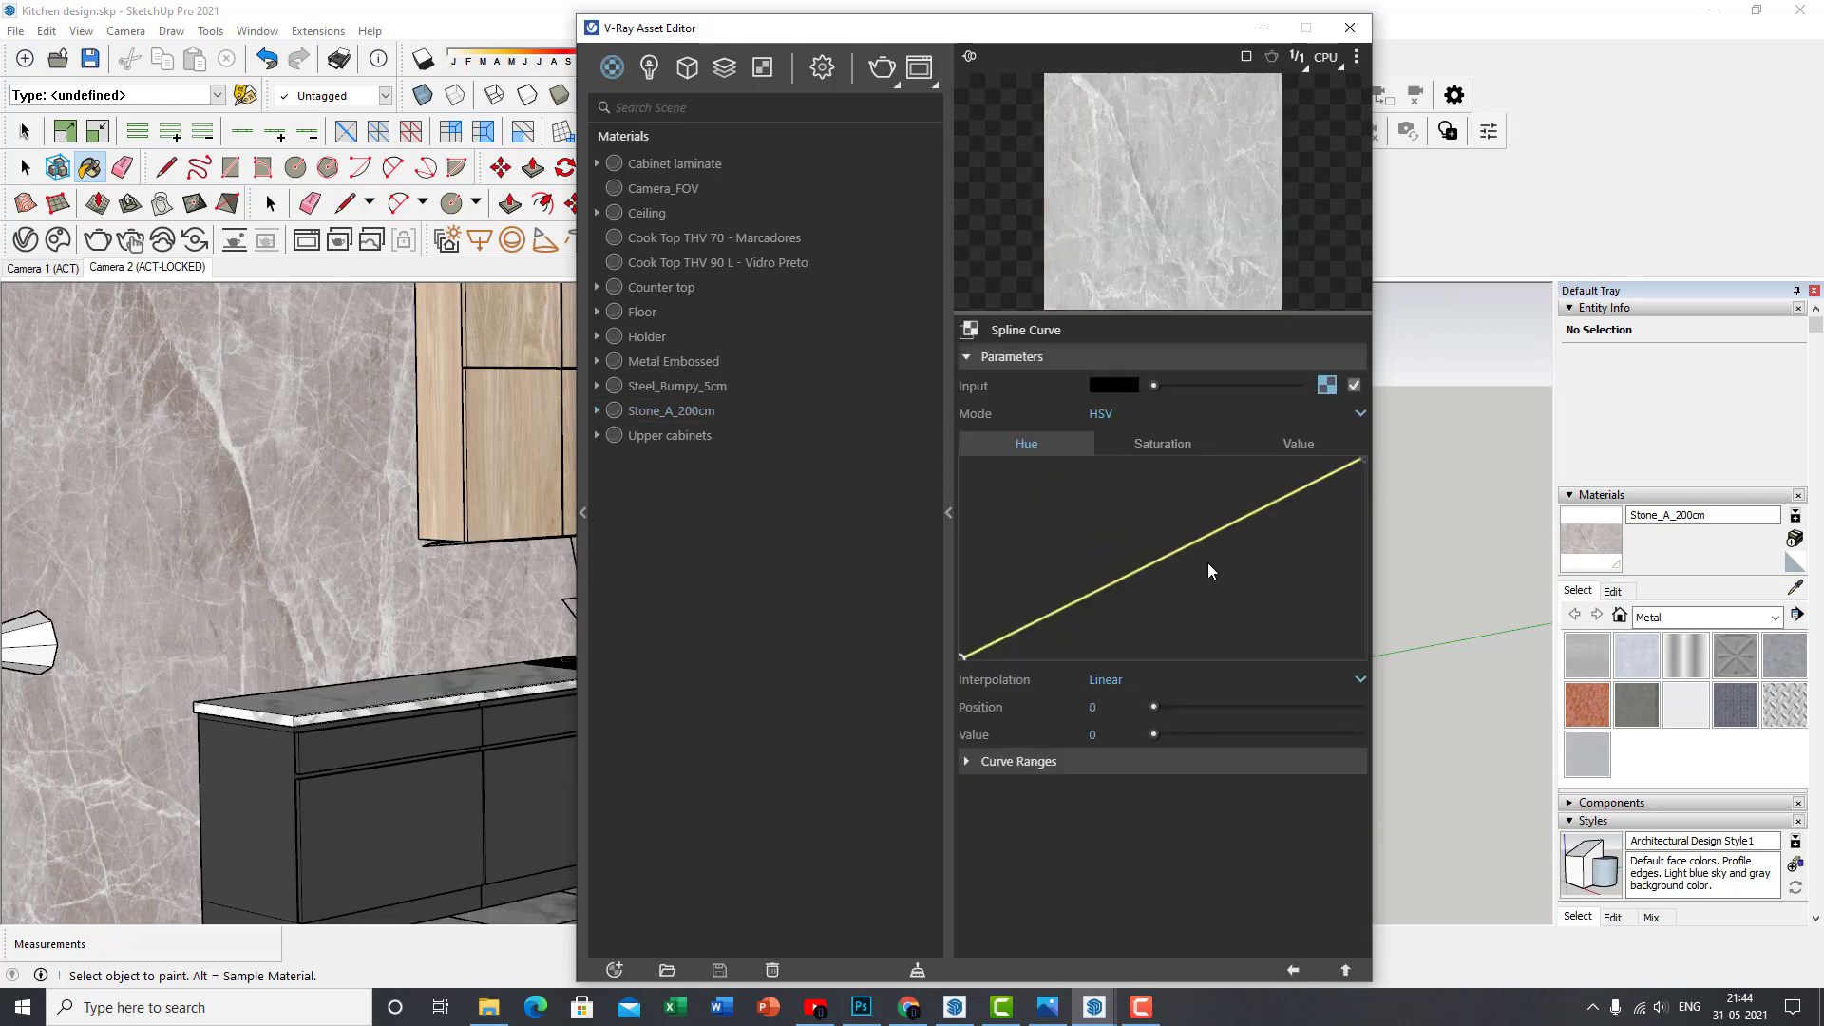
pyautogui.click(1326, 384)
pyautogui.click(1154, 445)
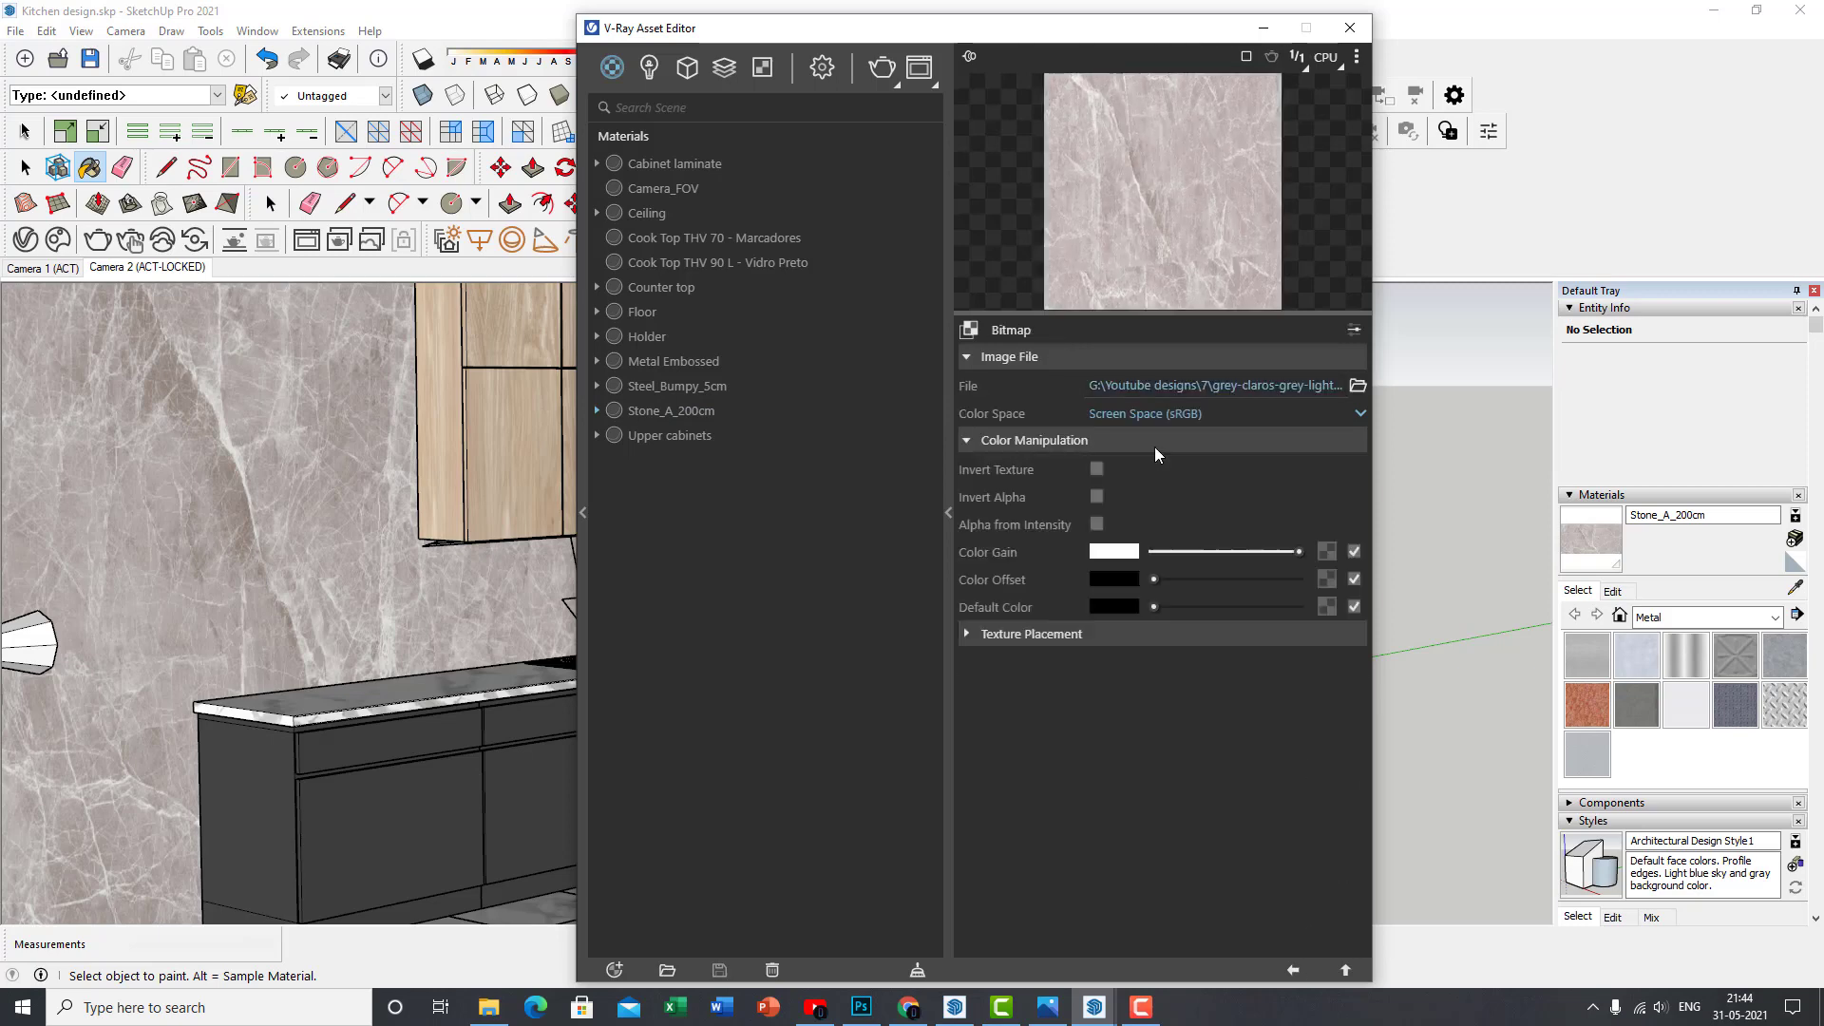
pyautogui.click(1293, 970)
pyautogui.click(1293, 970)
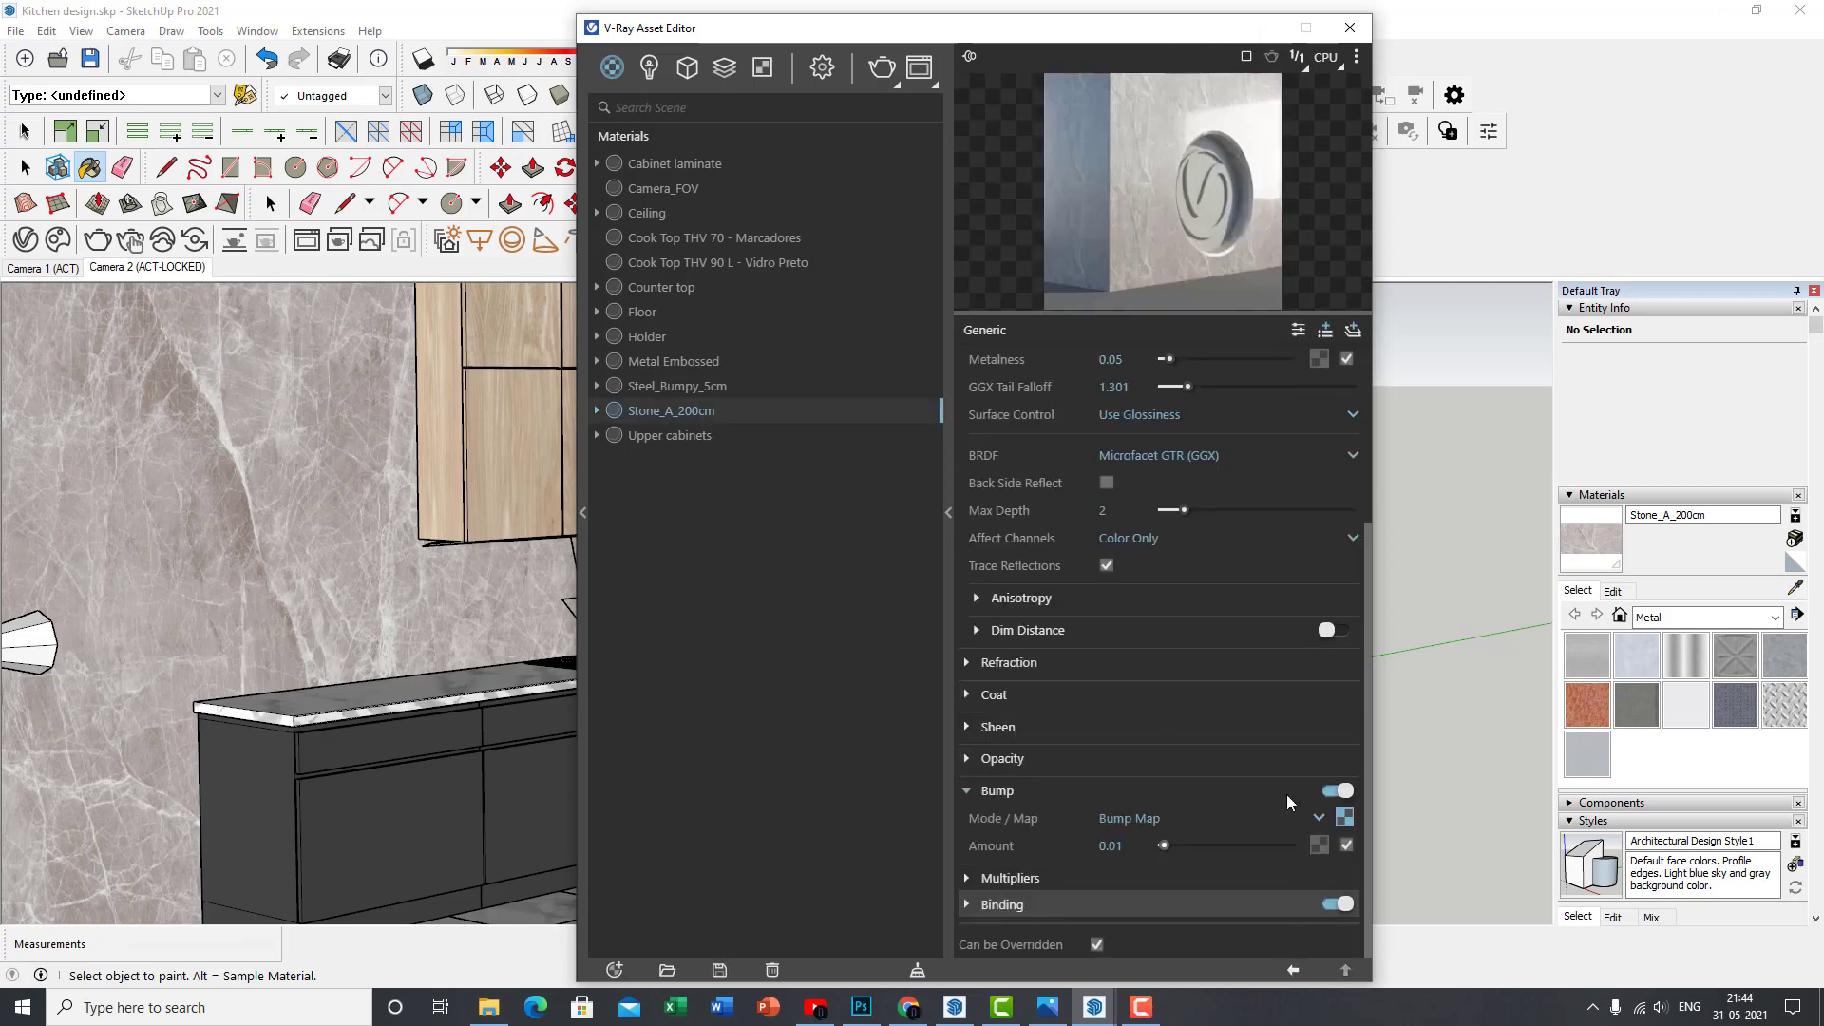
pyautogui.scroll(3, 1256, 788)
pyautogui.scroll(-3, 1230, 763)
# View the Wrap In options for the wall stone's bump texture and try a Bump Amount of 0.79
pyautogui.rightClick(1345, 819)
pyautogui.moveTo(1294, 777)
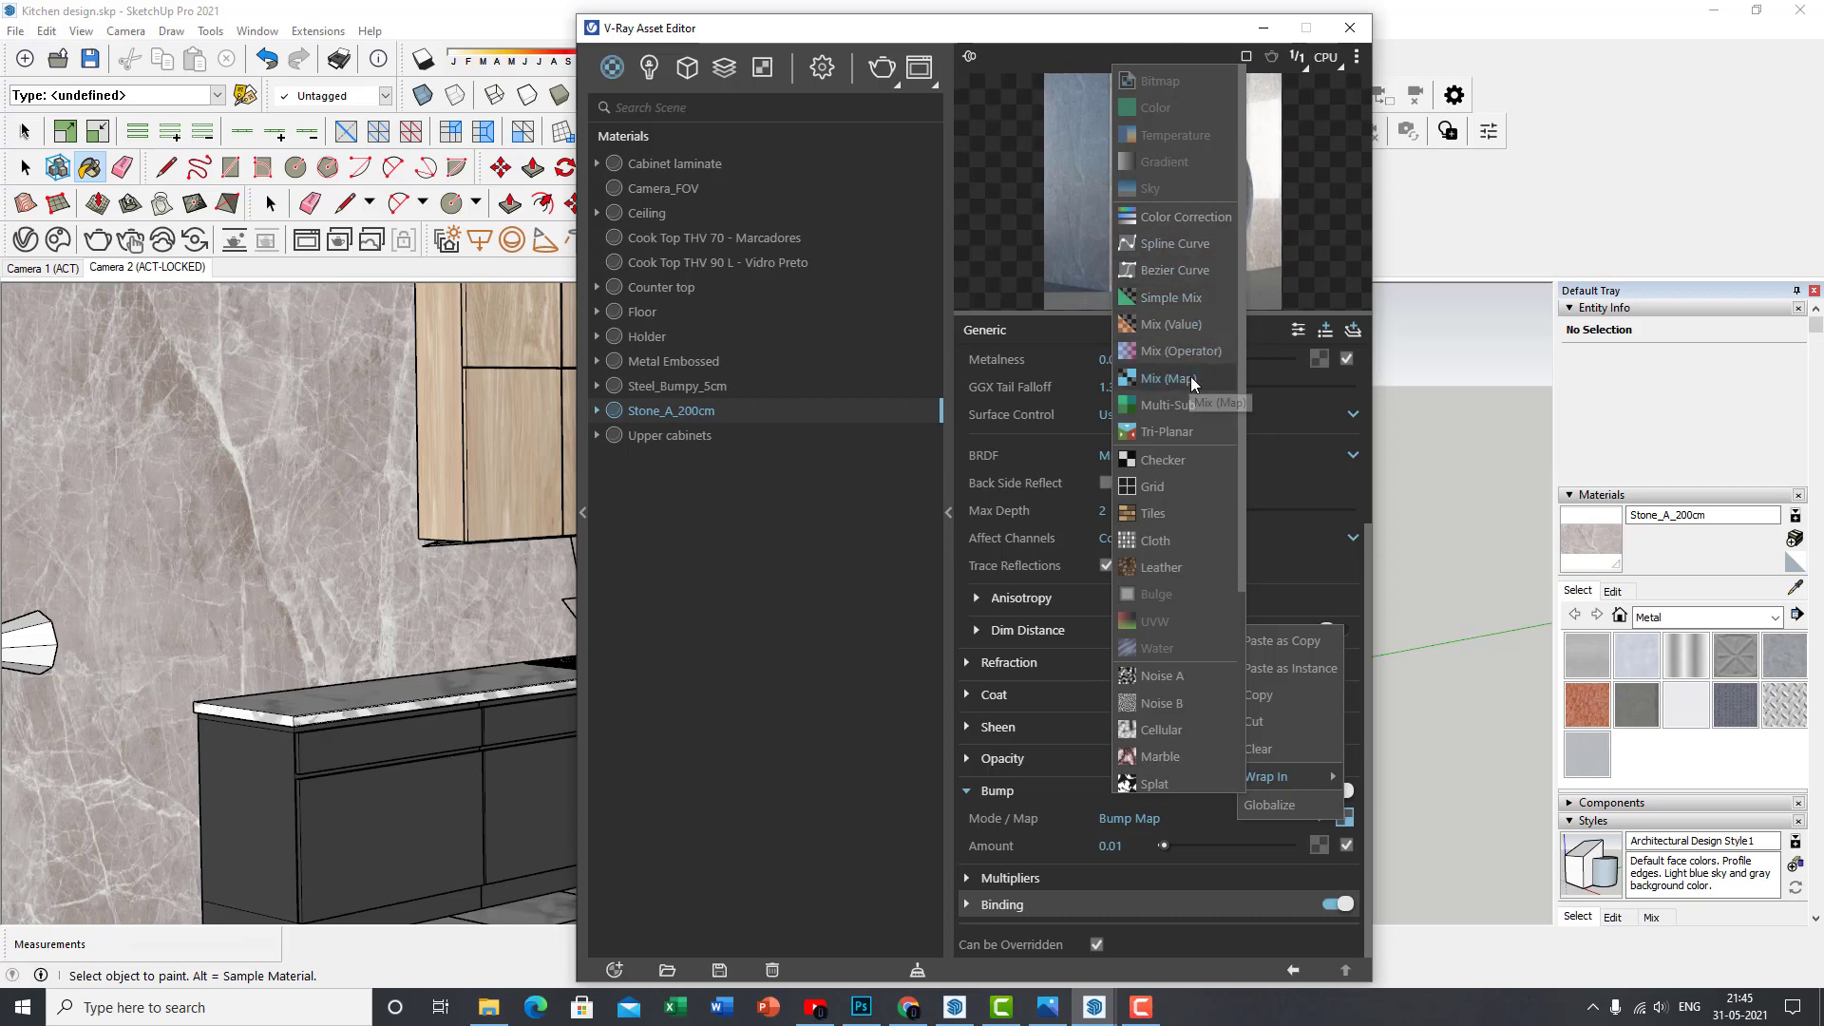
pyautogui.moveTo(1288, 855); pyautogui.dragTo(1273, 844)
pyautogui.click(1208, 844)
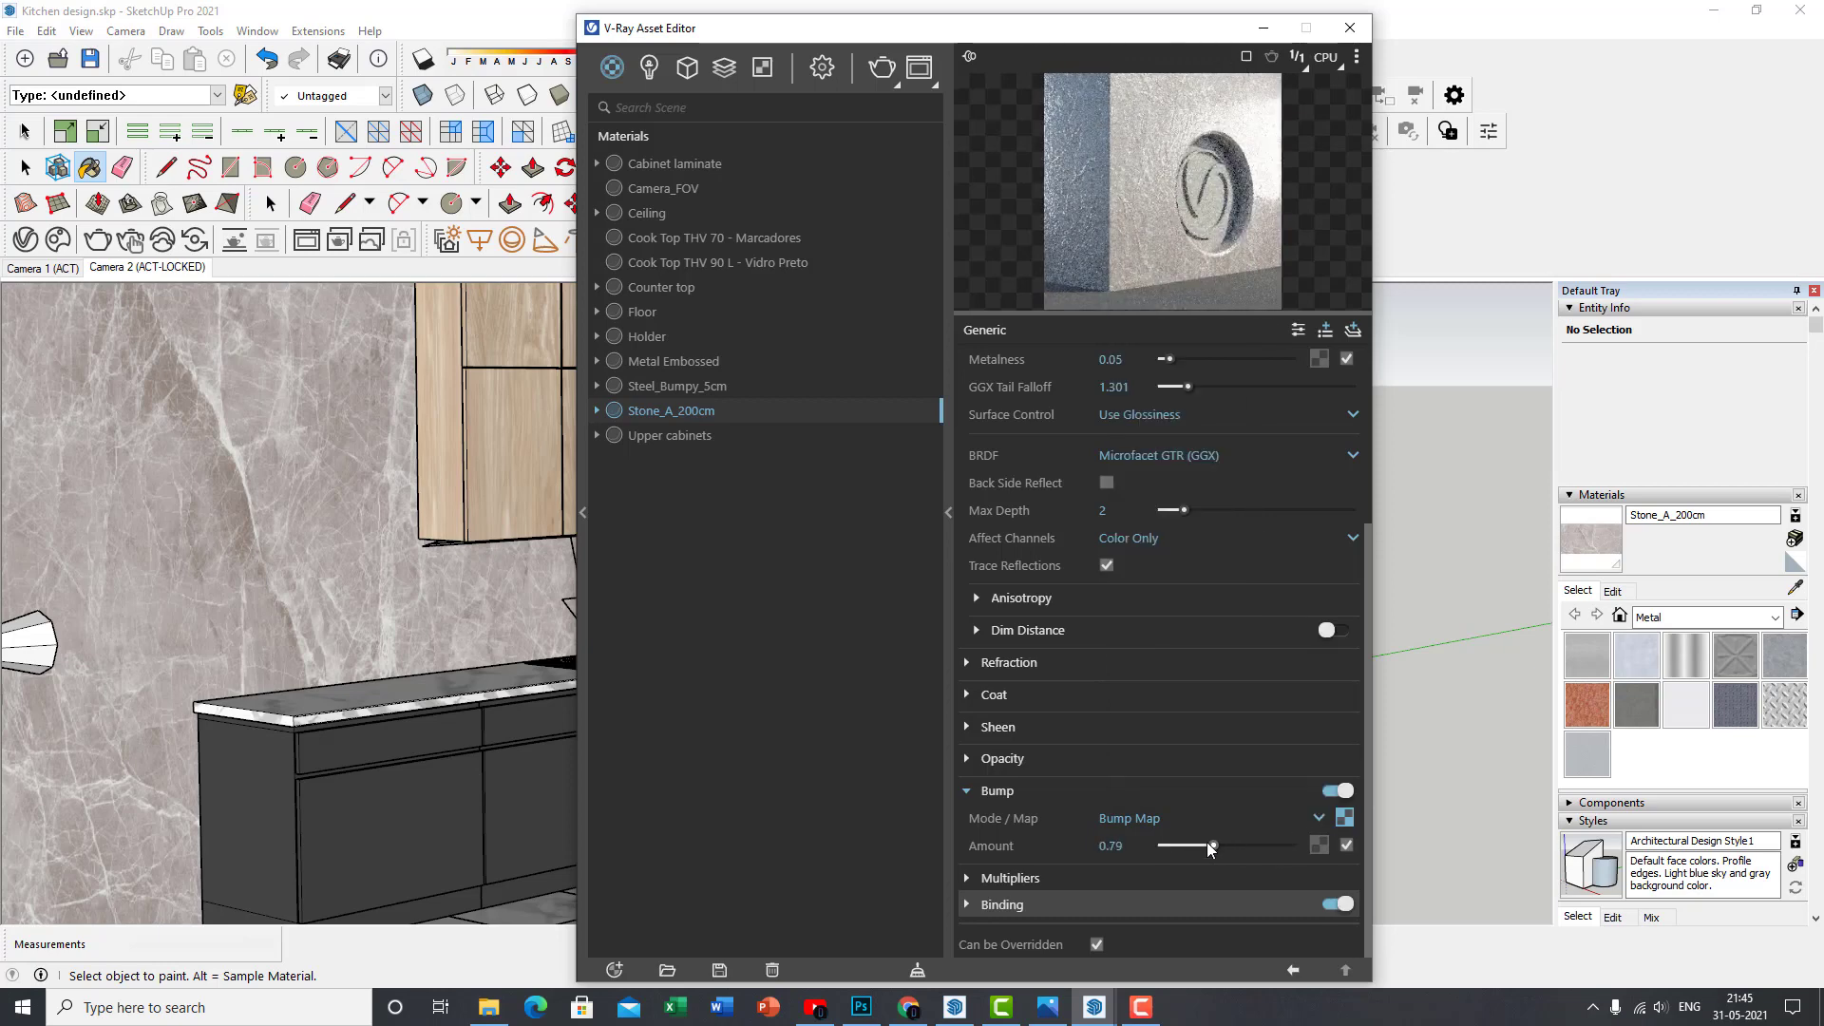
# Check the Saturation curve in the wall stone's bump Spline Curve and set the Bump Amount to 0.06
pyautogui.click(1344, 817)
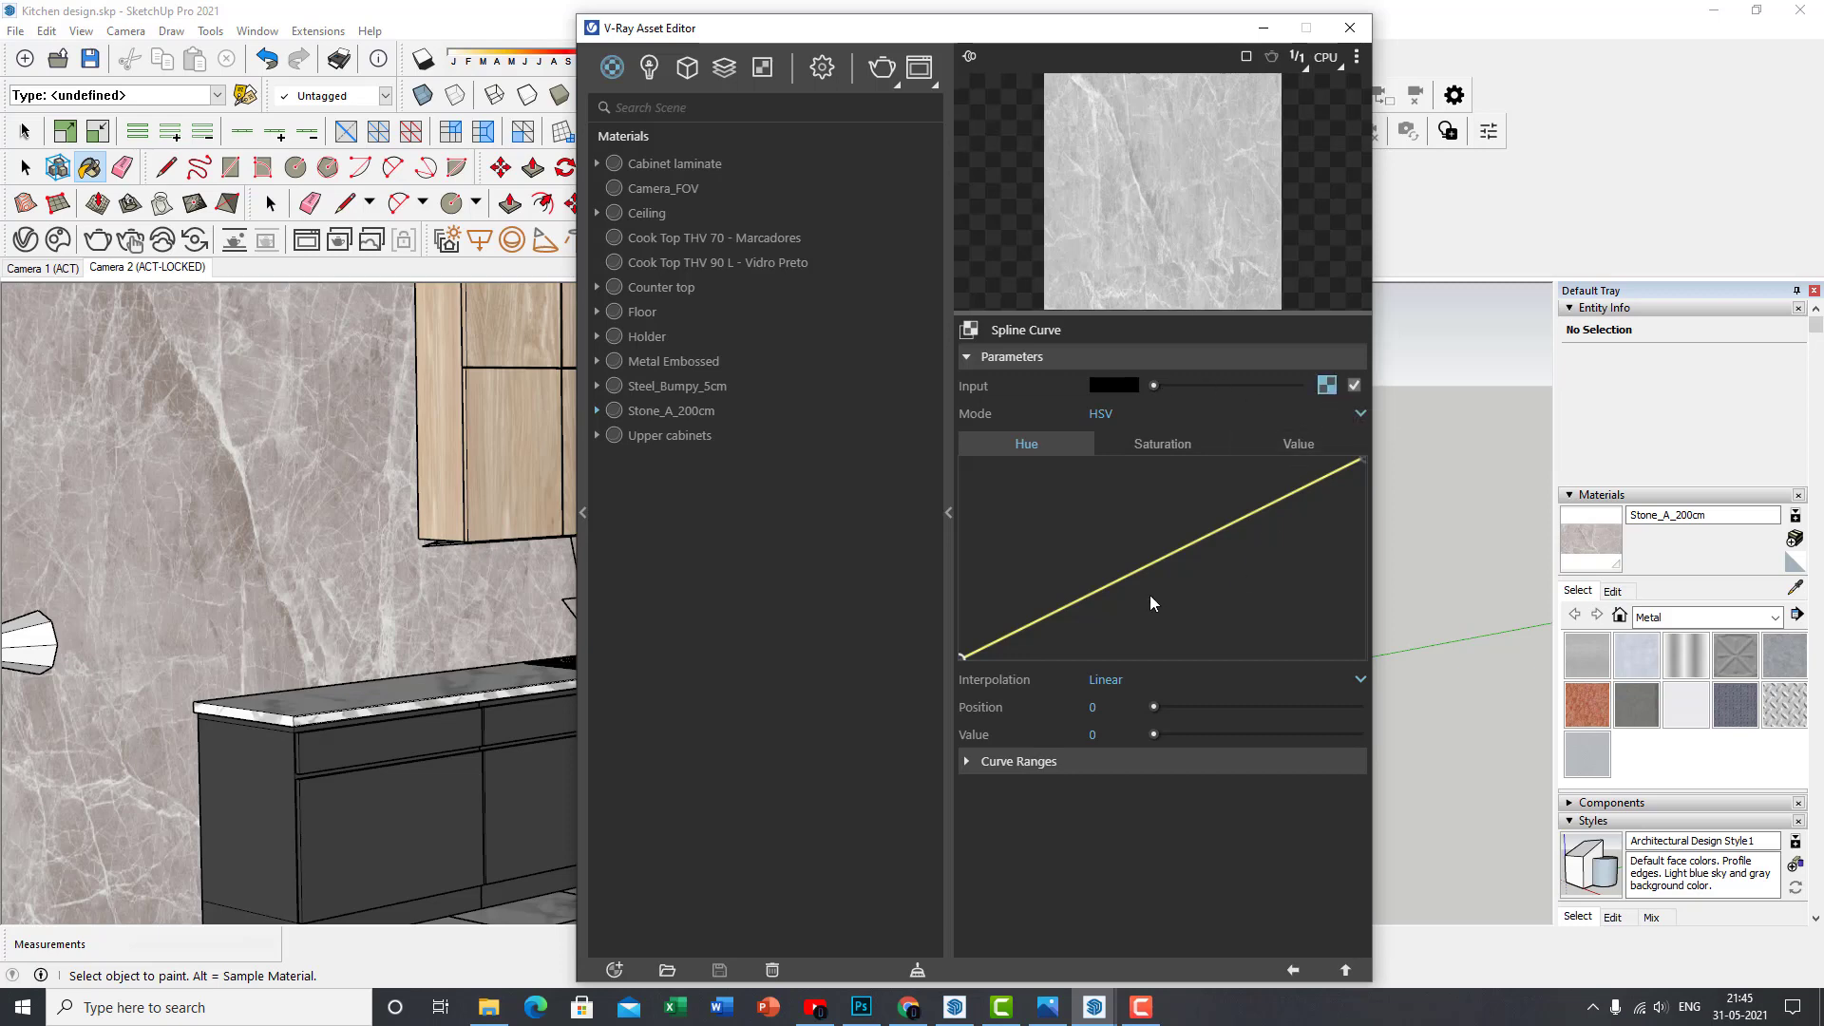
pyautogui.click(1178, 448)
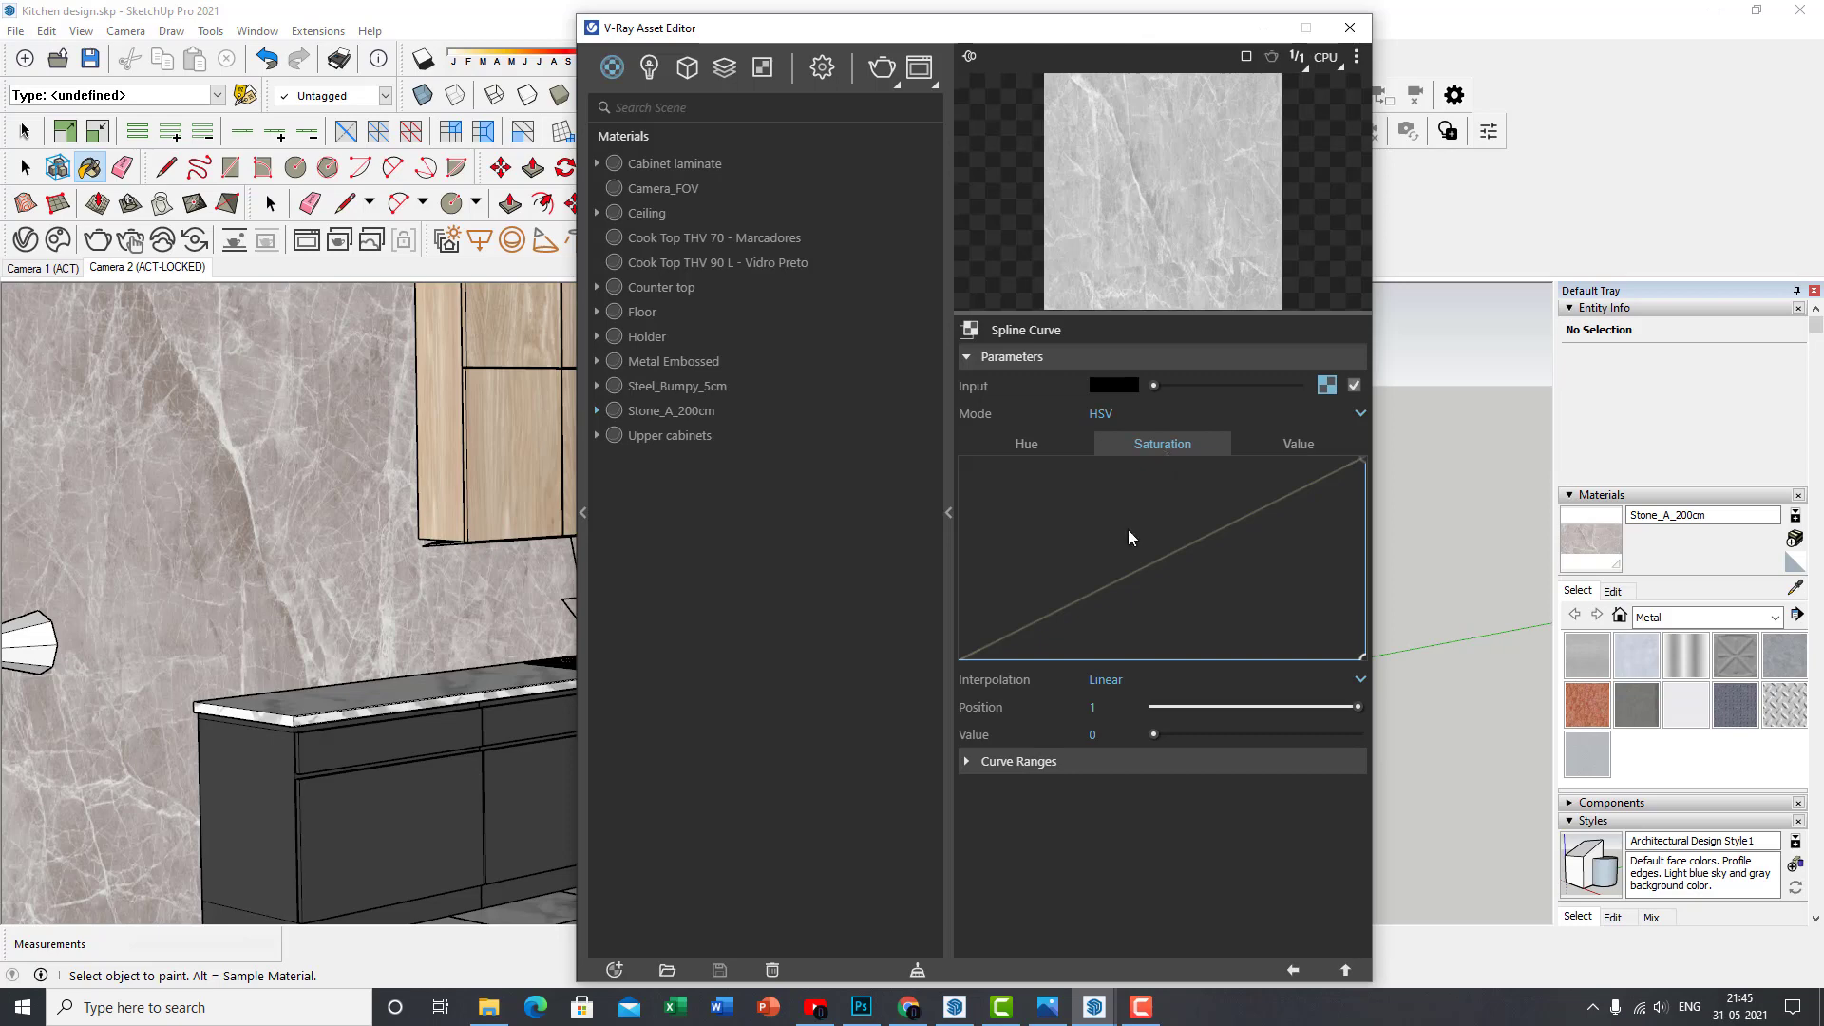
pyautogui.moveTo(1364, 659)
pyautogui.mouseDown()
pyautogui.moveTo(1160, 529)
pyautogui.moveTo(1197, 648)
pyautogui.moveTo(1349, 658)
pyautogui.mouseUp()
pyautogui.click(1293, 970)
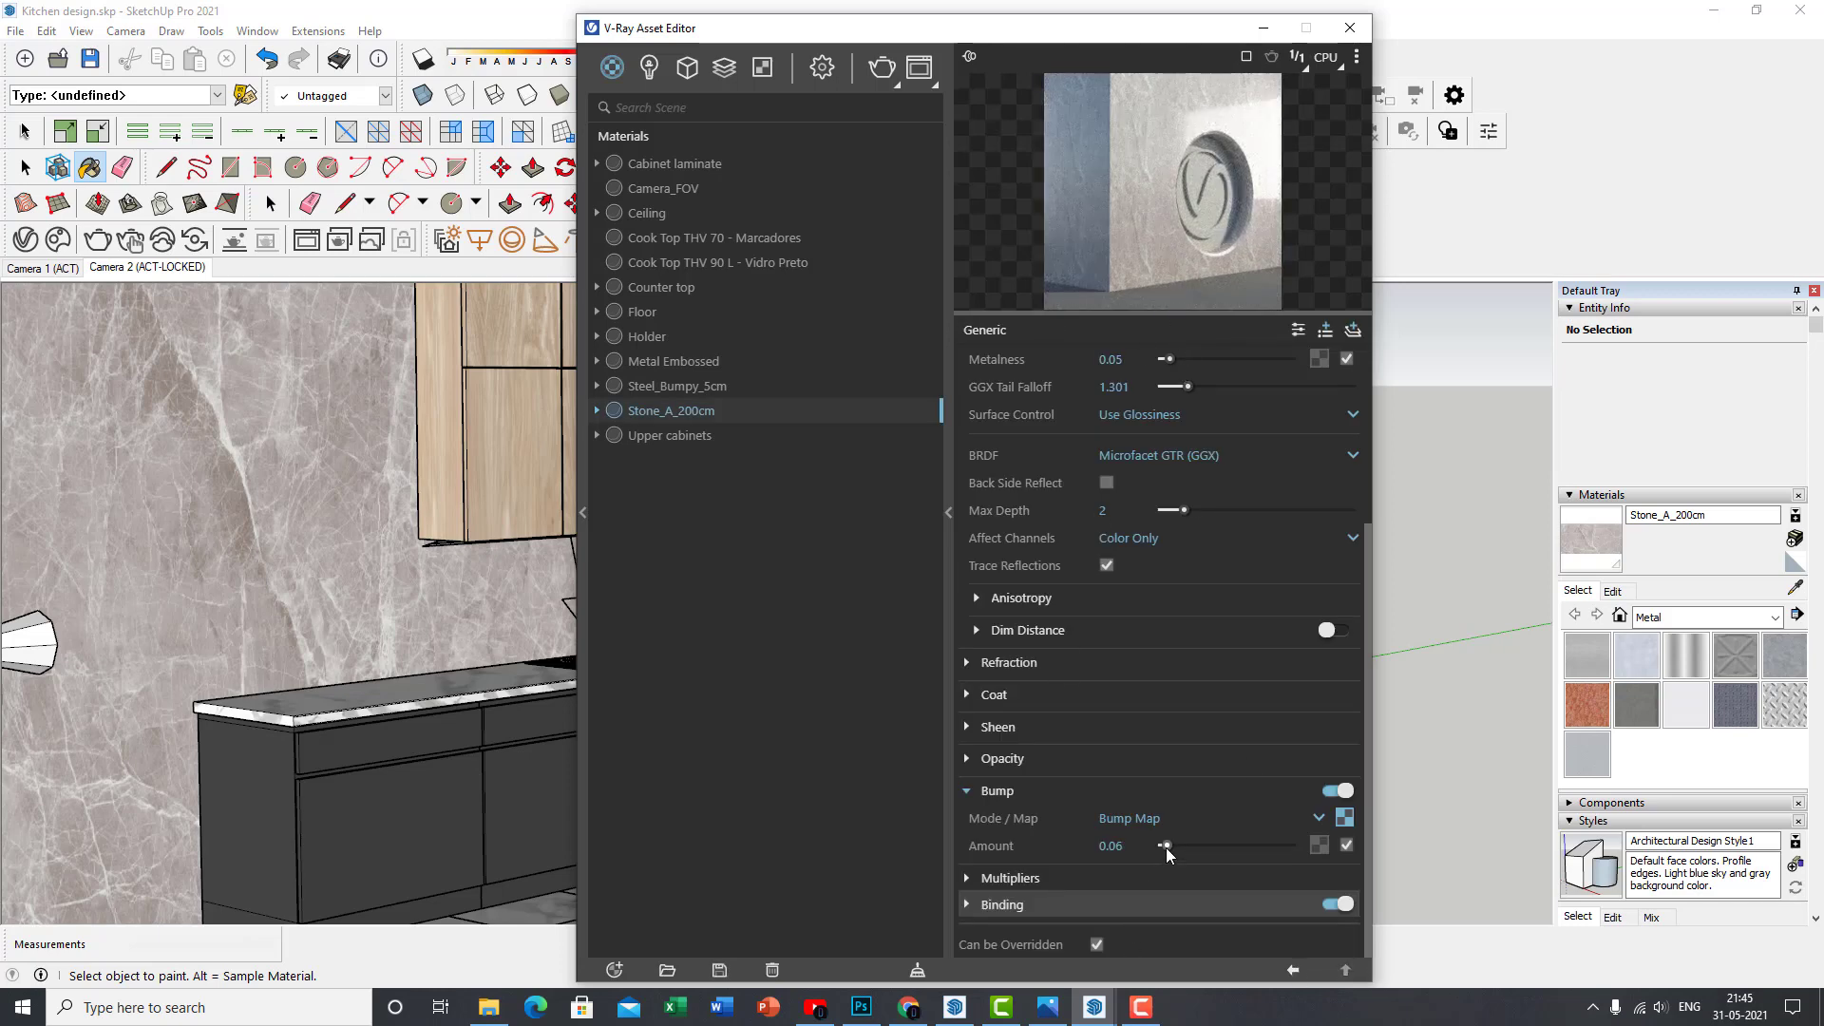
# Sample the countertop's material again and show its advanced settings
pyautogui.scroll(3, 1132, 788)
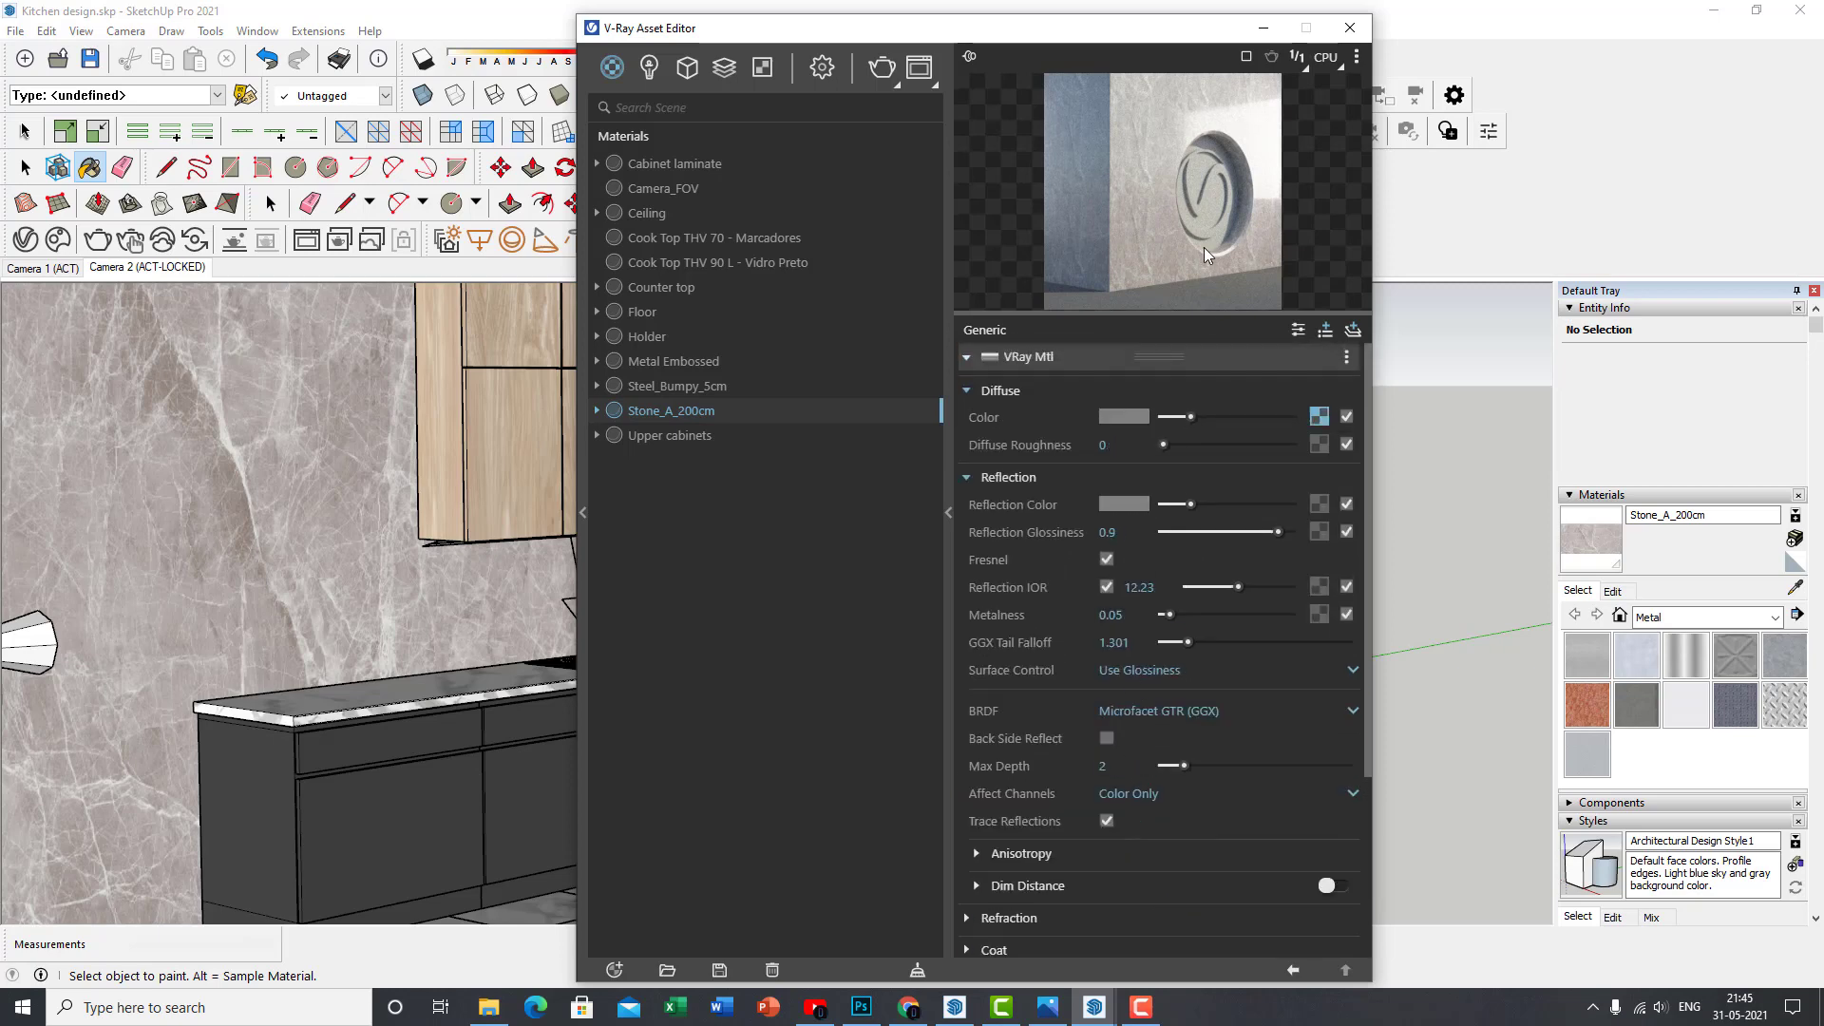
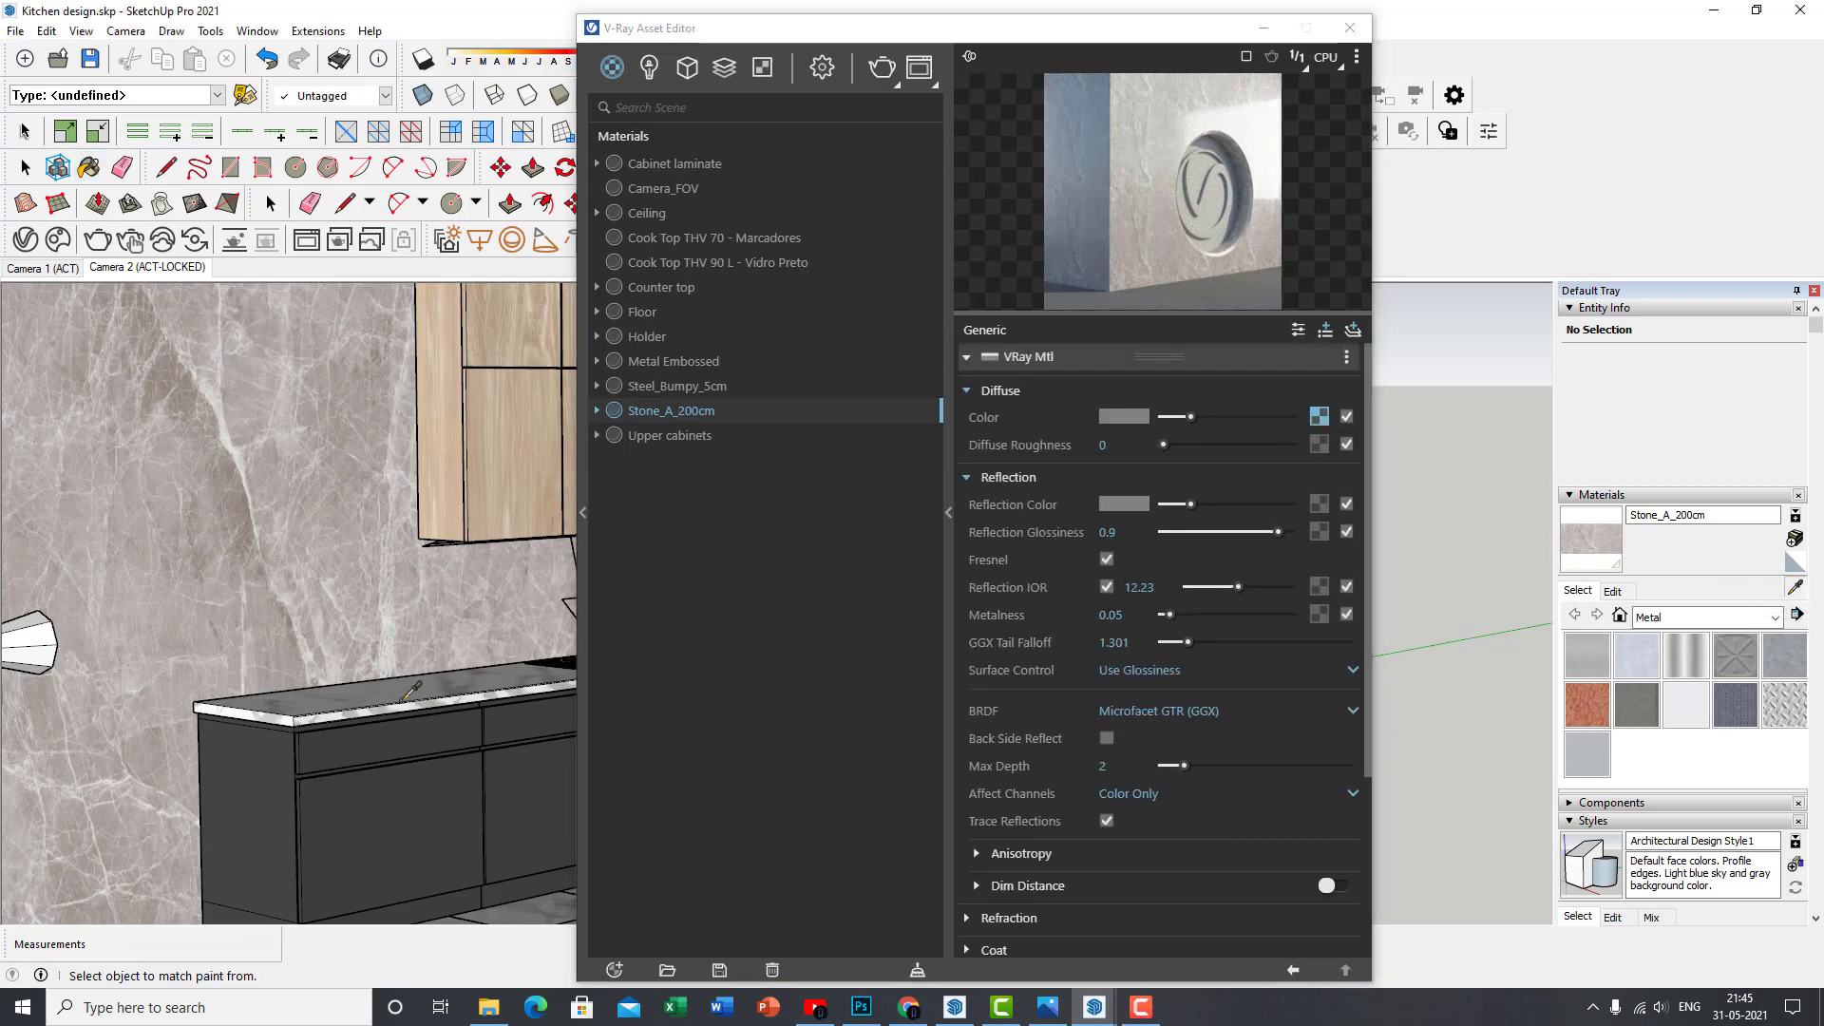
pyautogui.click(1298, 330)
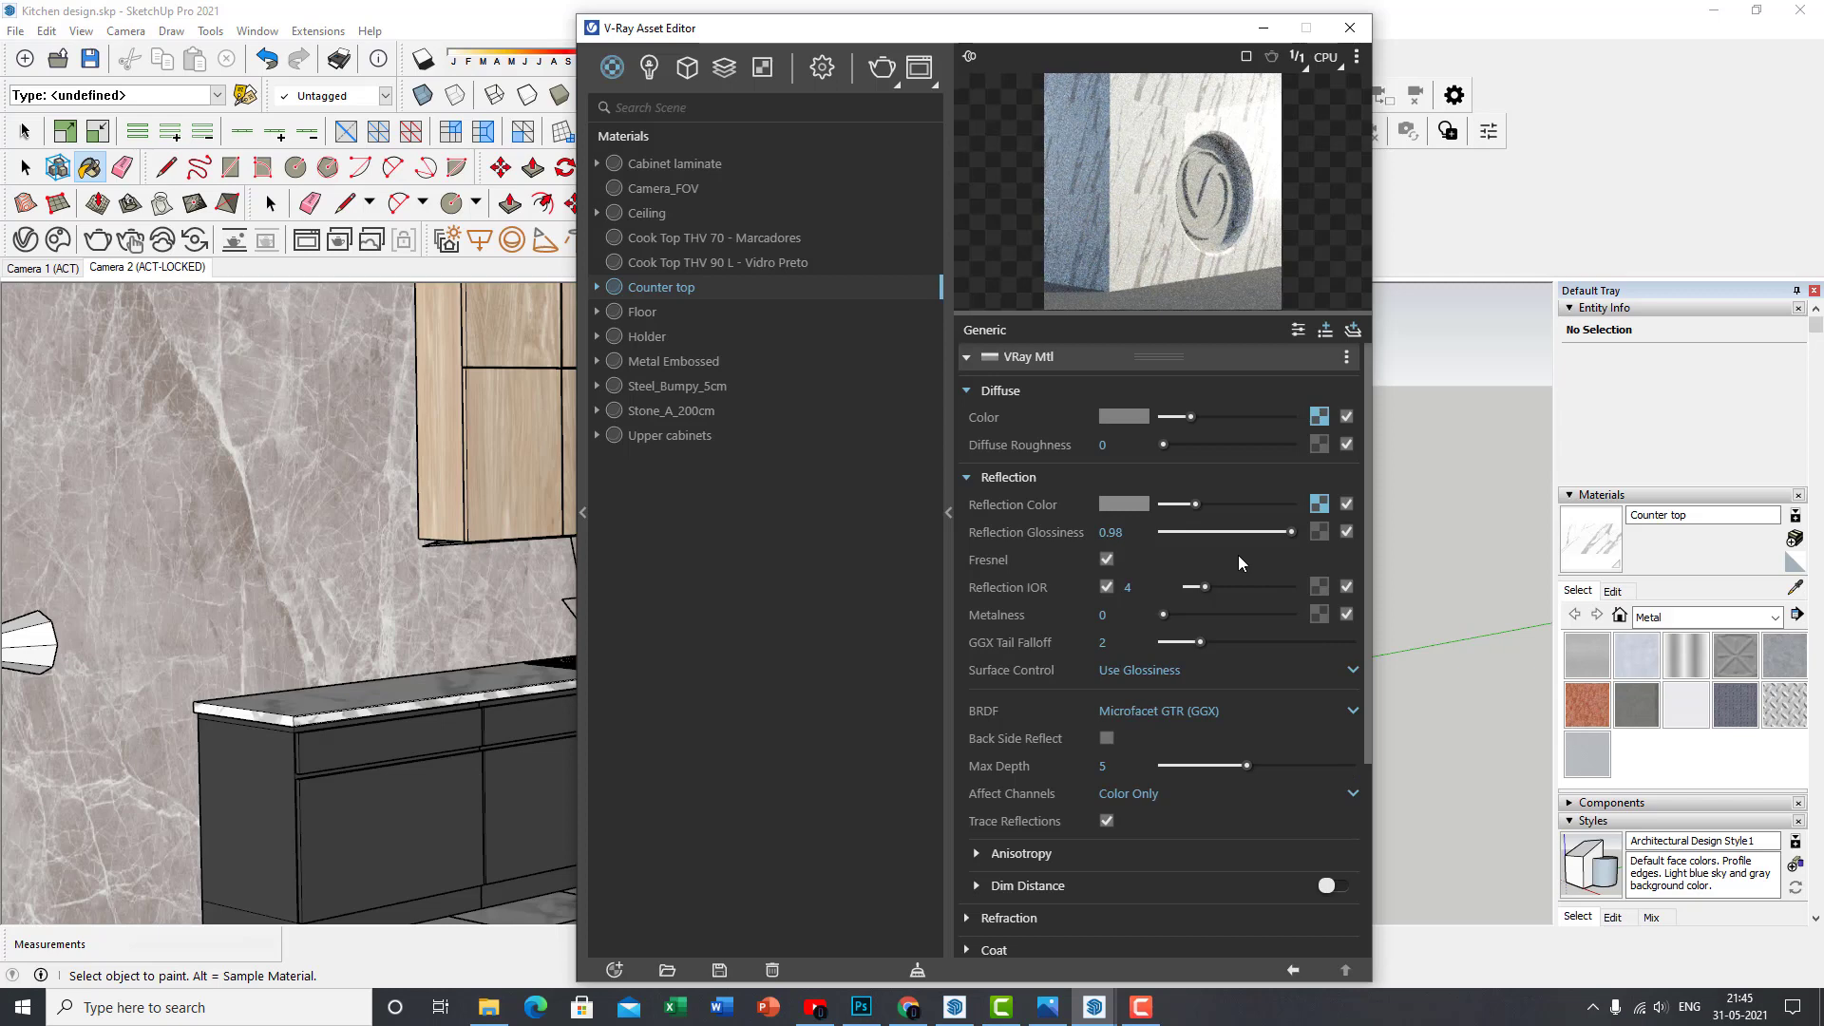
# Sample the floor's material from the model and inspect its diffuse bitmap
pyautogui.moveTo(845, 28); pyautogui.dragTo(991, 29)
pyautogui.click(1795, 587)
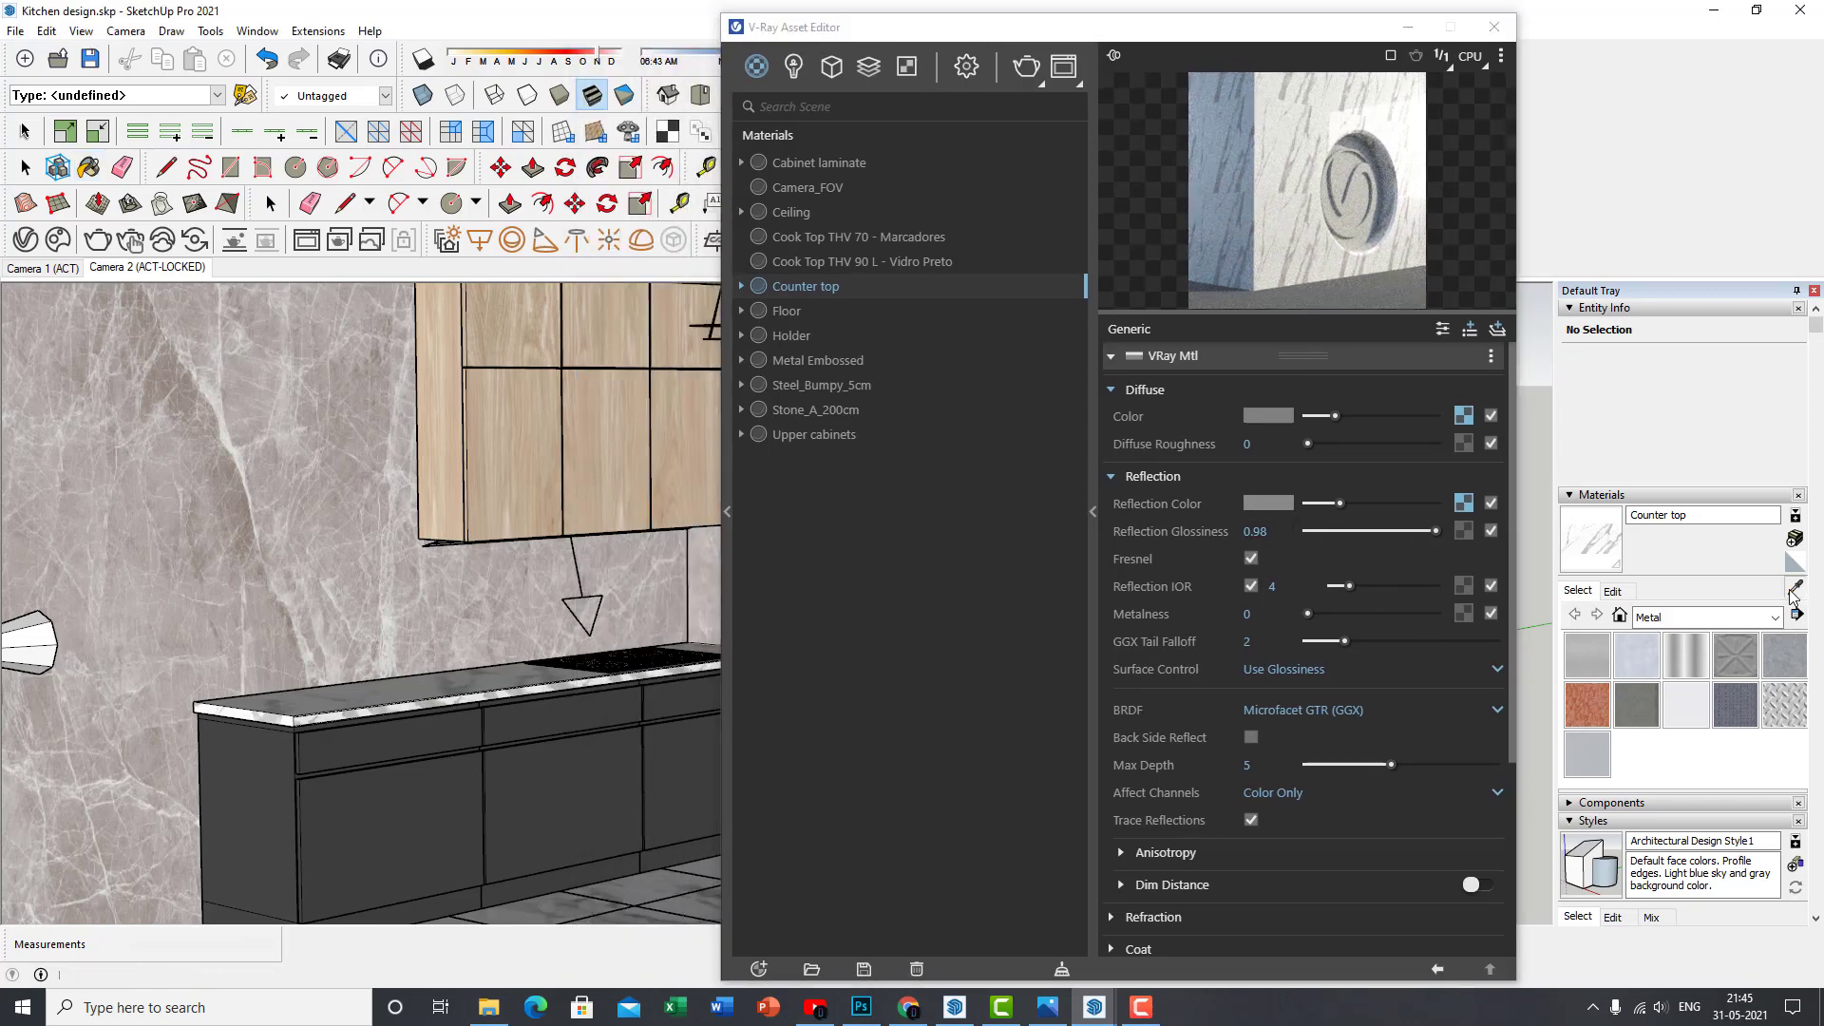
pyautogui.click(639, 913)
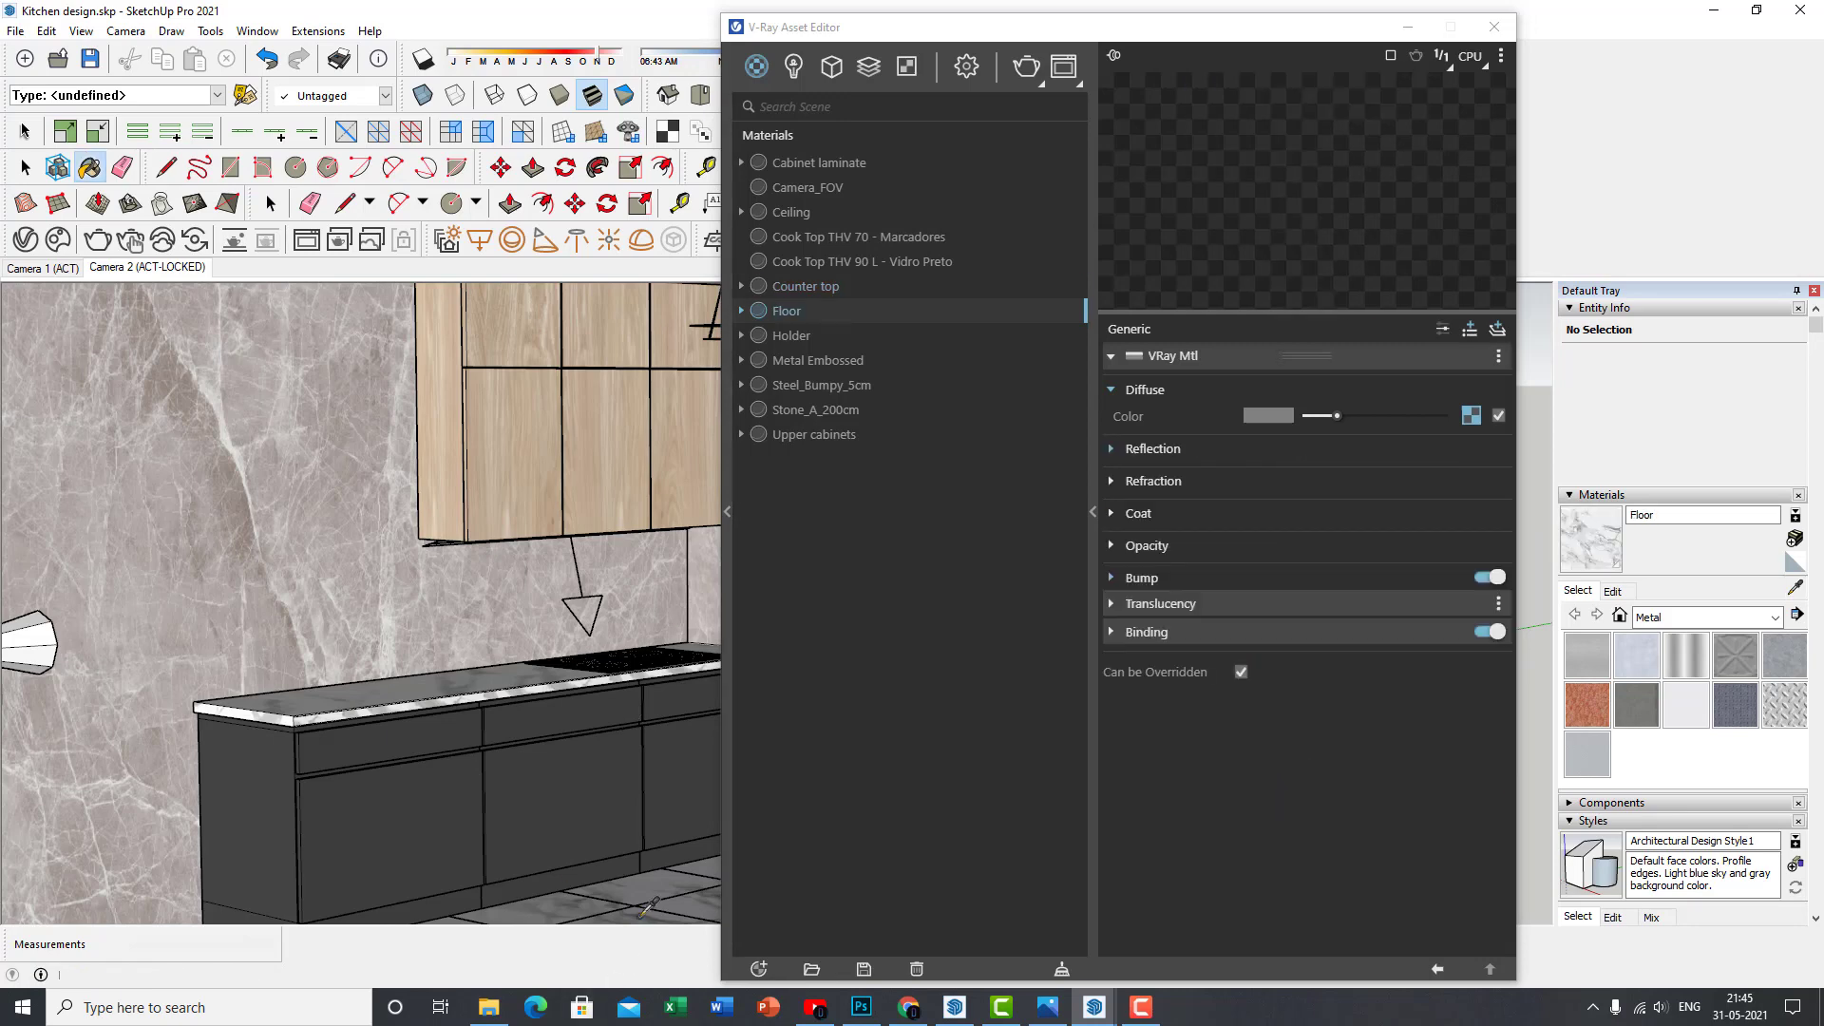
pyautogui.click(1467, 409)
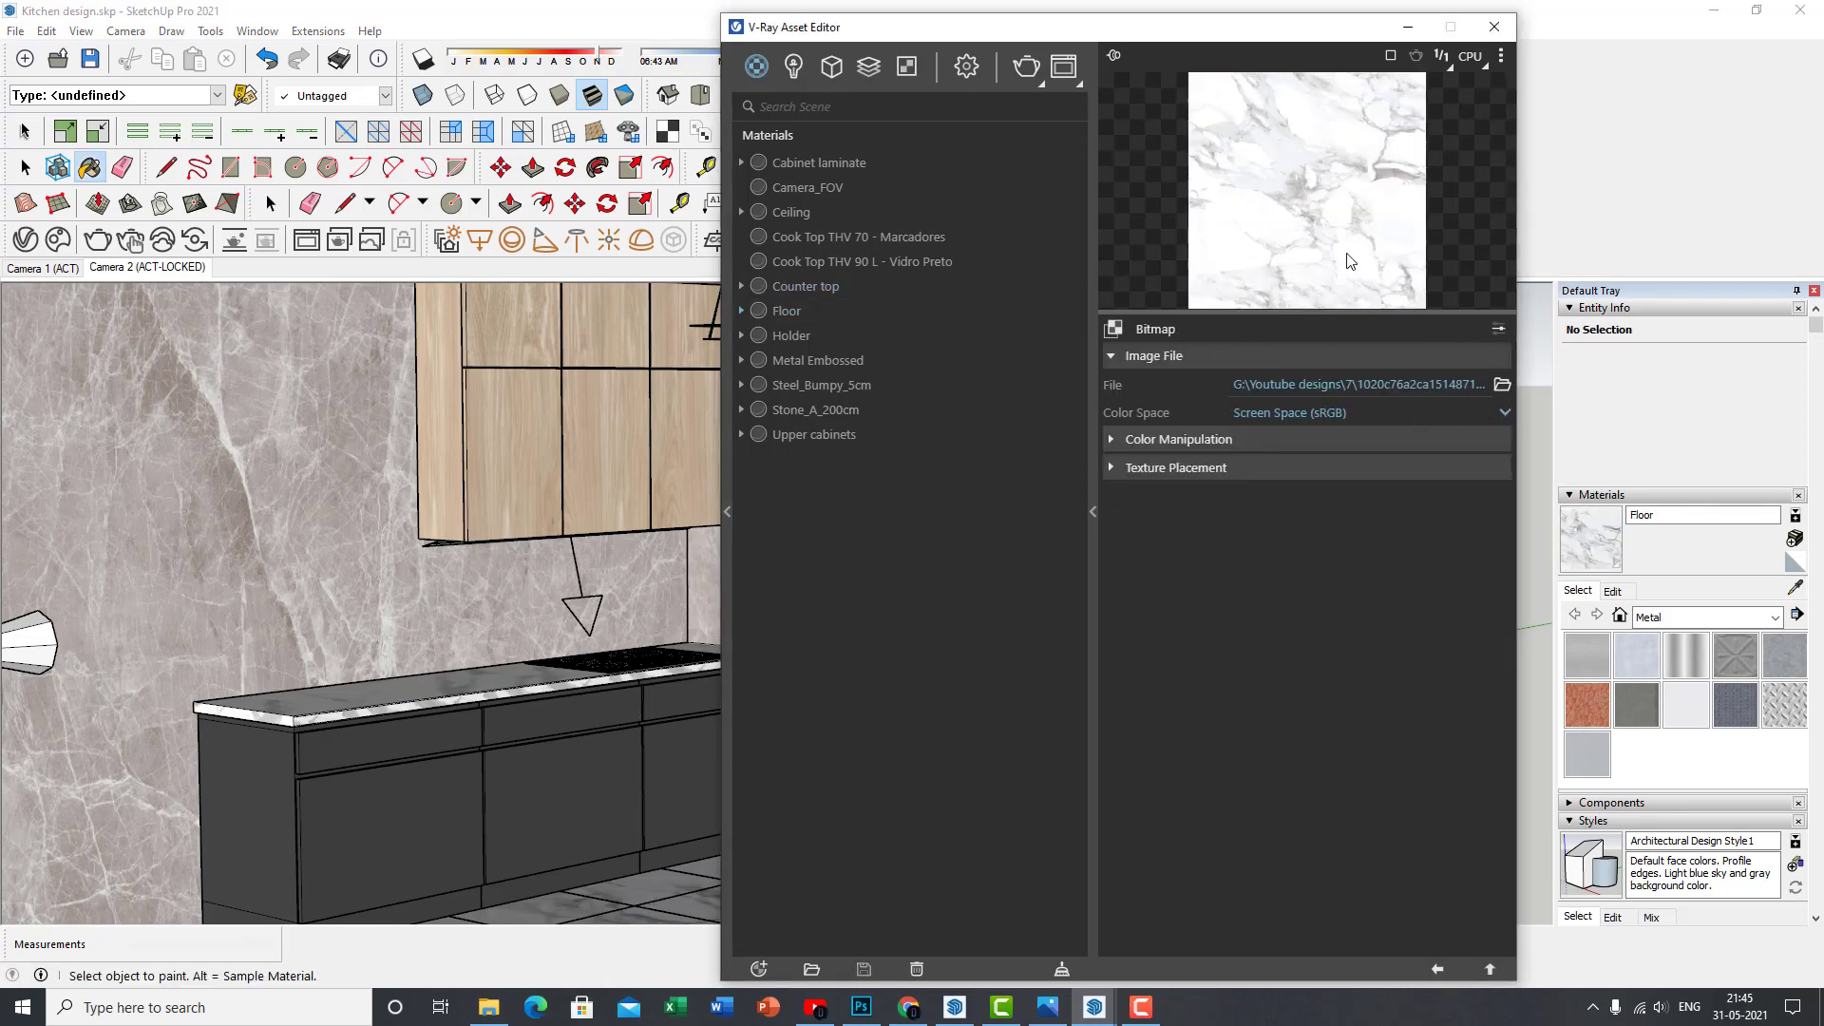
pyautogui.click(1440, 969)
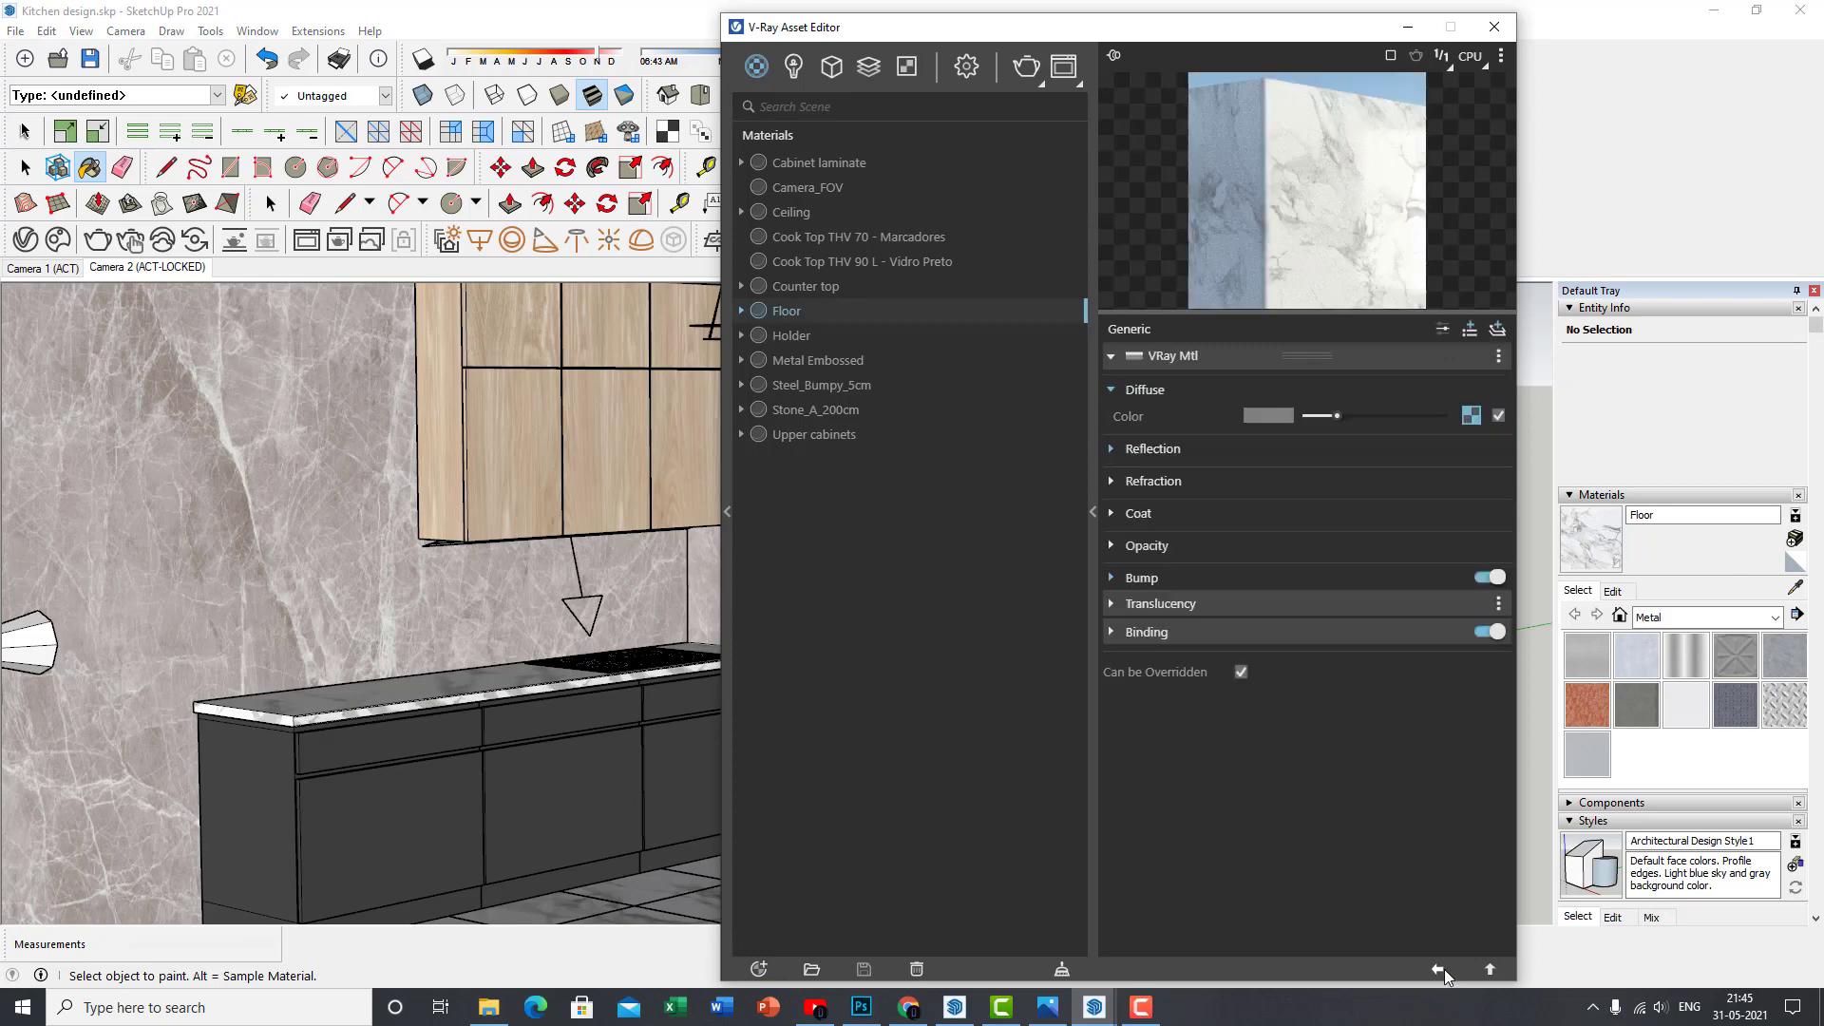
# Show the Floor material's Reflection values and its advanced settings
pyautogui.click(1272, 446)
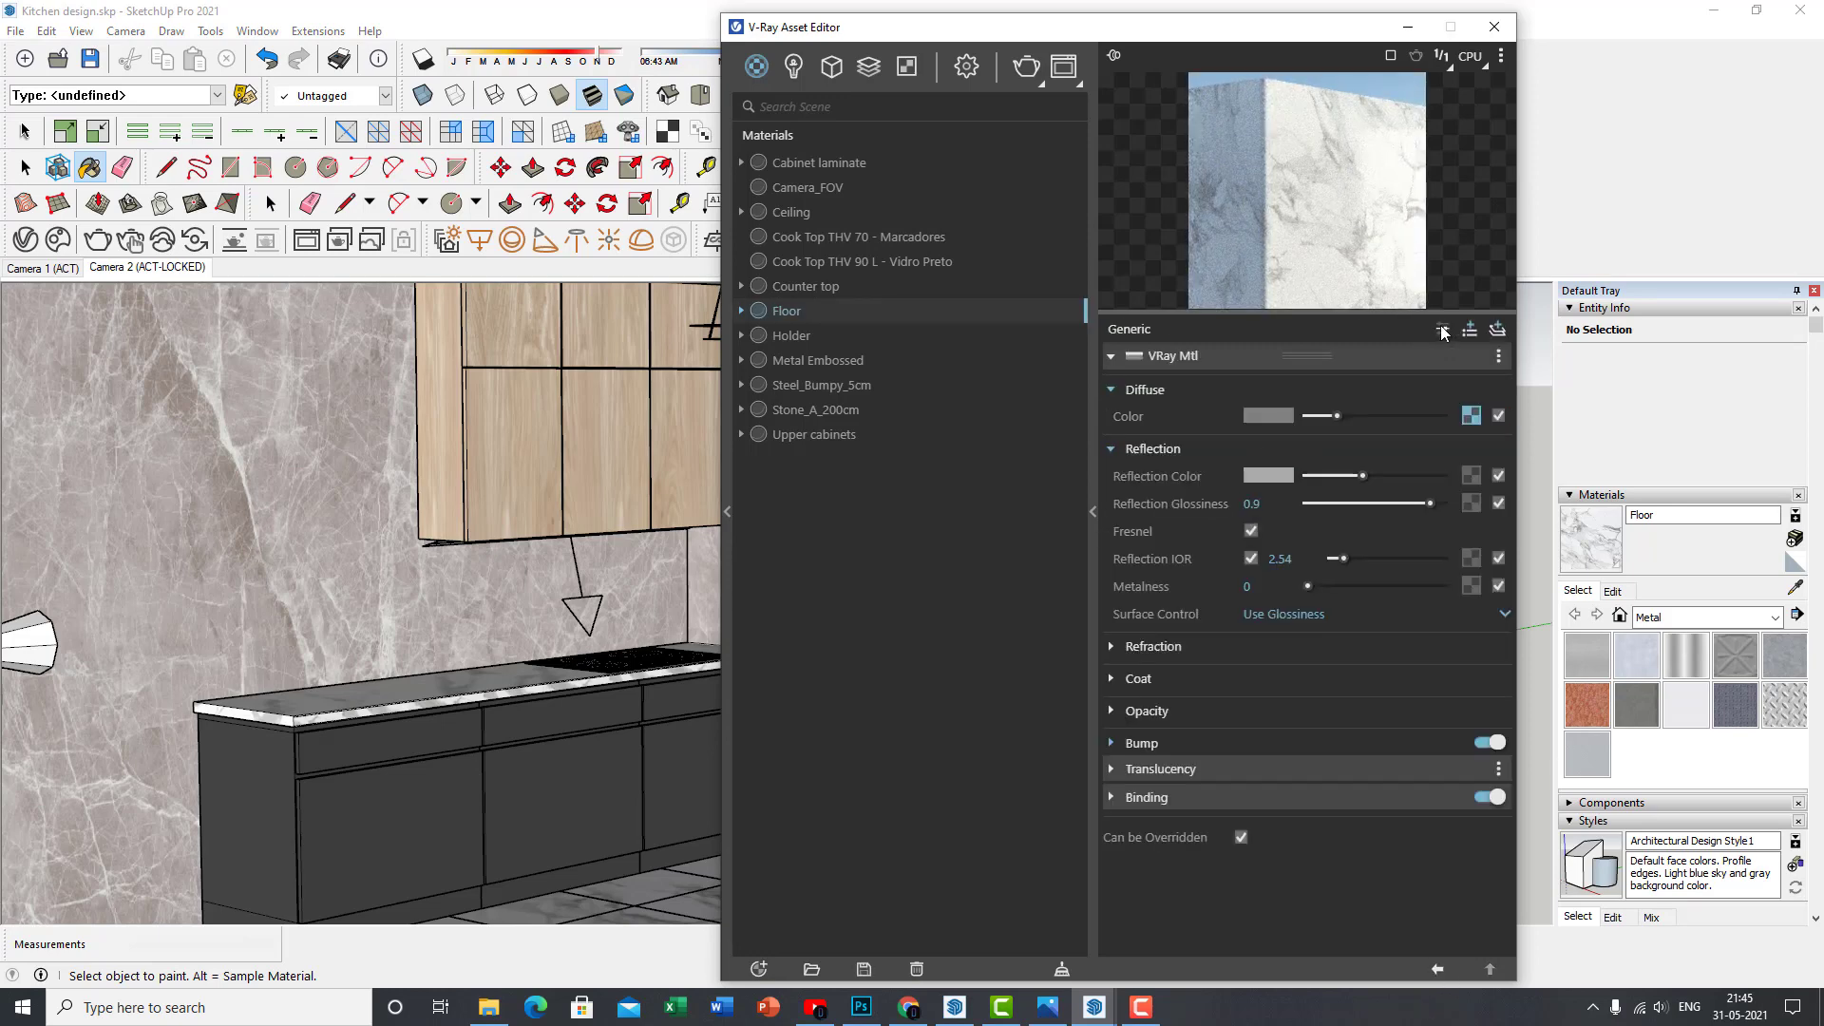
pyautogui.click(1442, 329)
pyautogui.scroll(-3, 1268, 860)
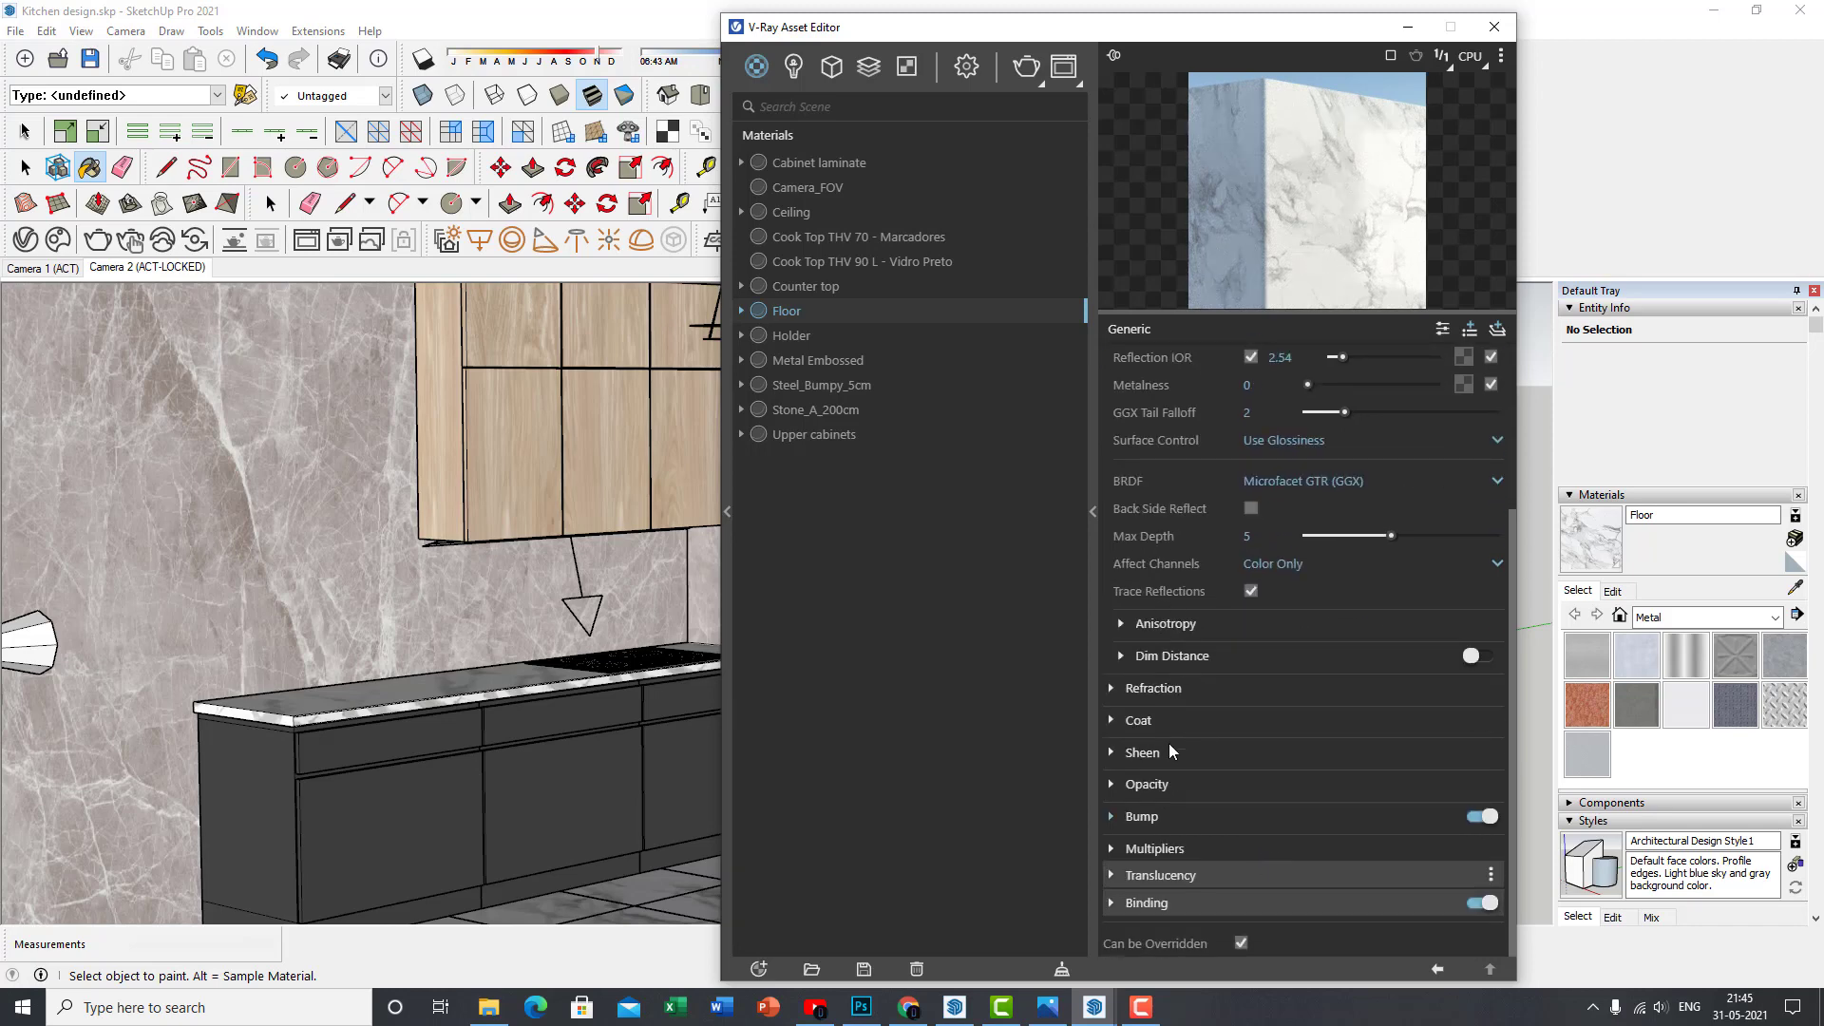
# Show the Floor material's Bump settings and inspect the color manipulation of the bump bitmap
pyautogui.click(1155, 819)
pyautogui.scroll(-1, 1235, 789)
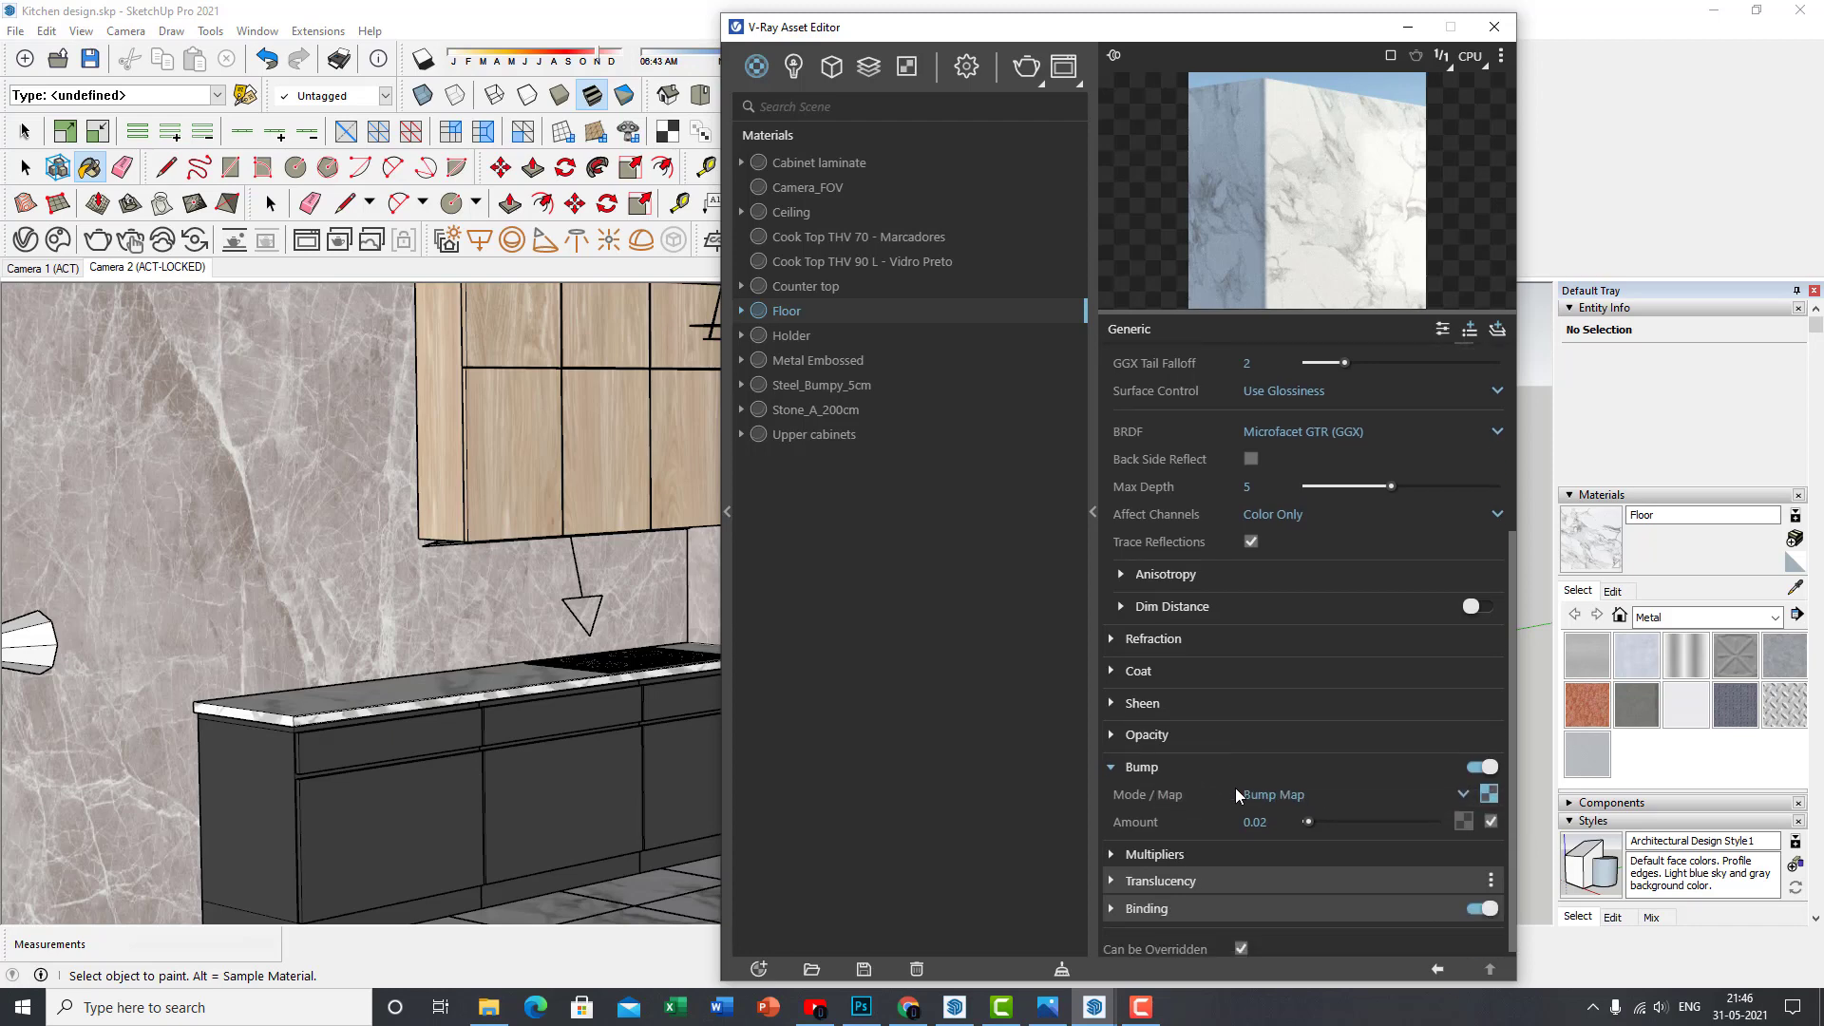
pyautogui.click(1483, 791)
pyautogui.click(1239, 445)
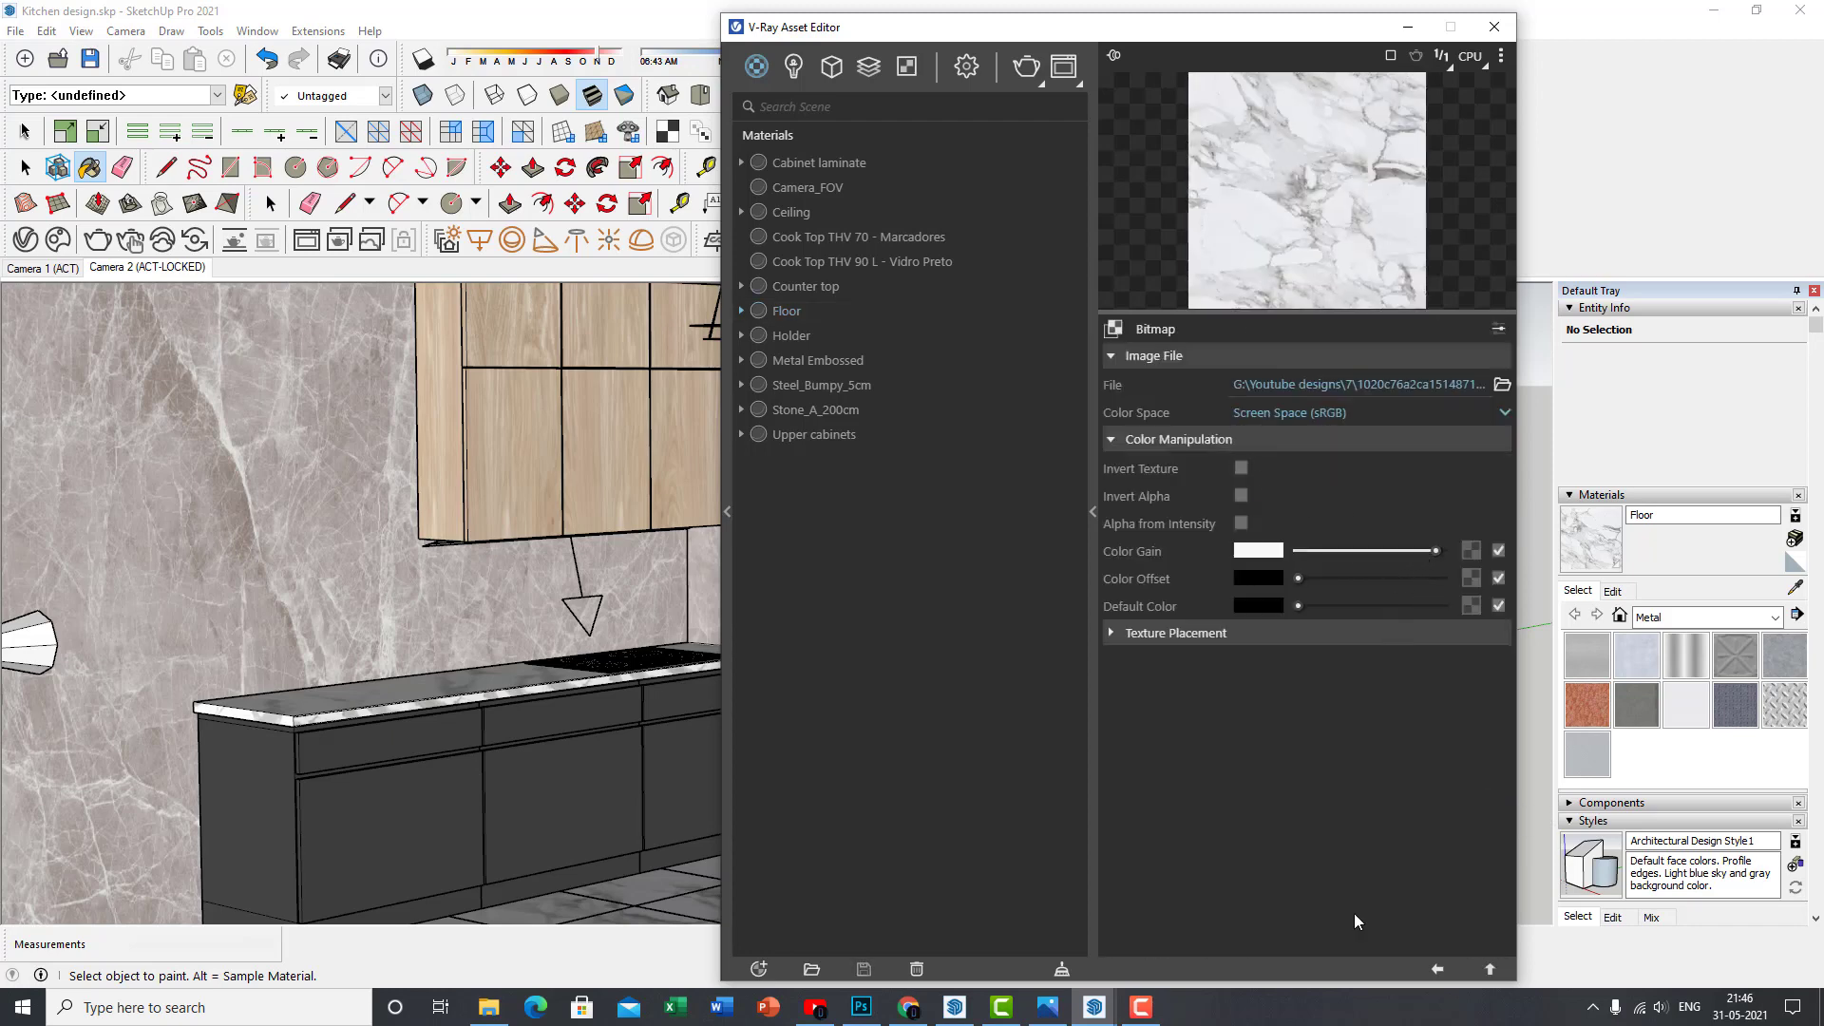
pyautogui.click(1437, 969)
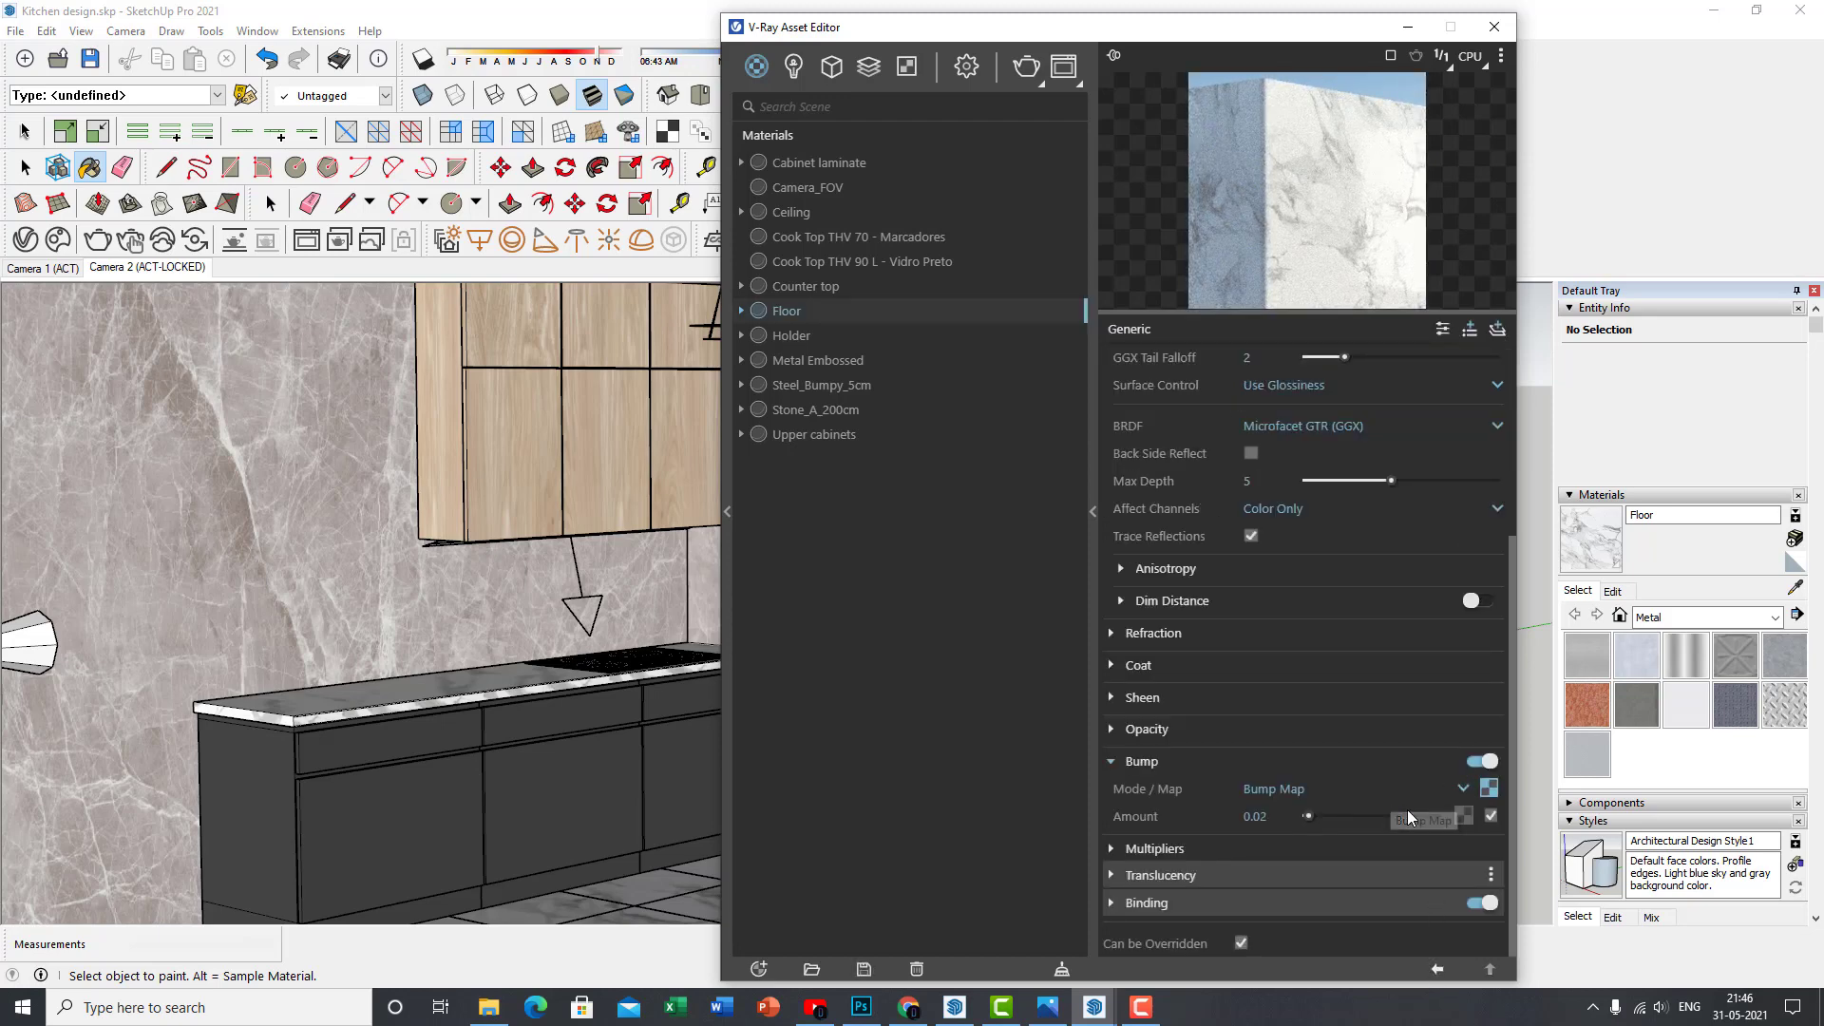
# Wrap the floor's bump texture in a Spline Curve and move the Saturation curve's start point to position 1, value 0
pyautogui.rightClick(1497, 792)
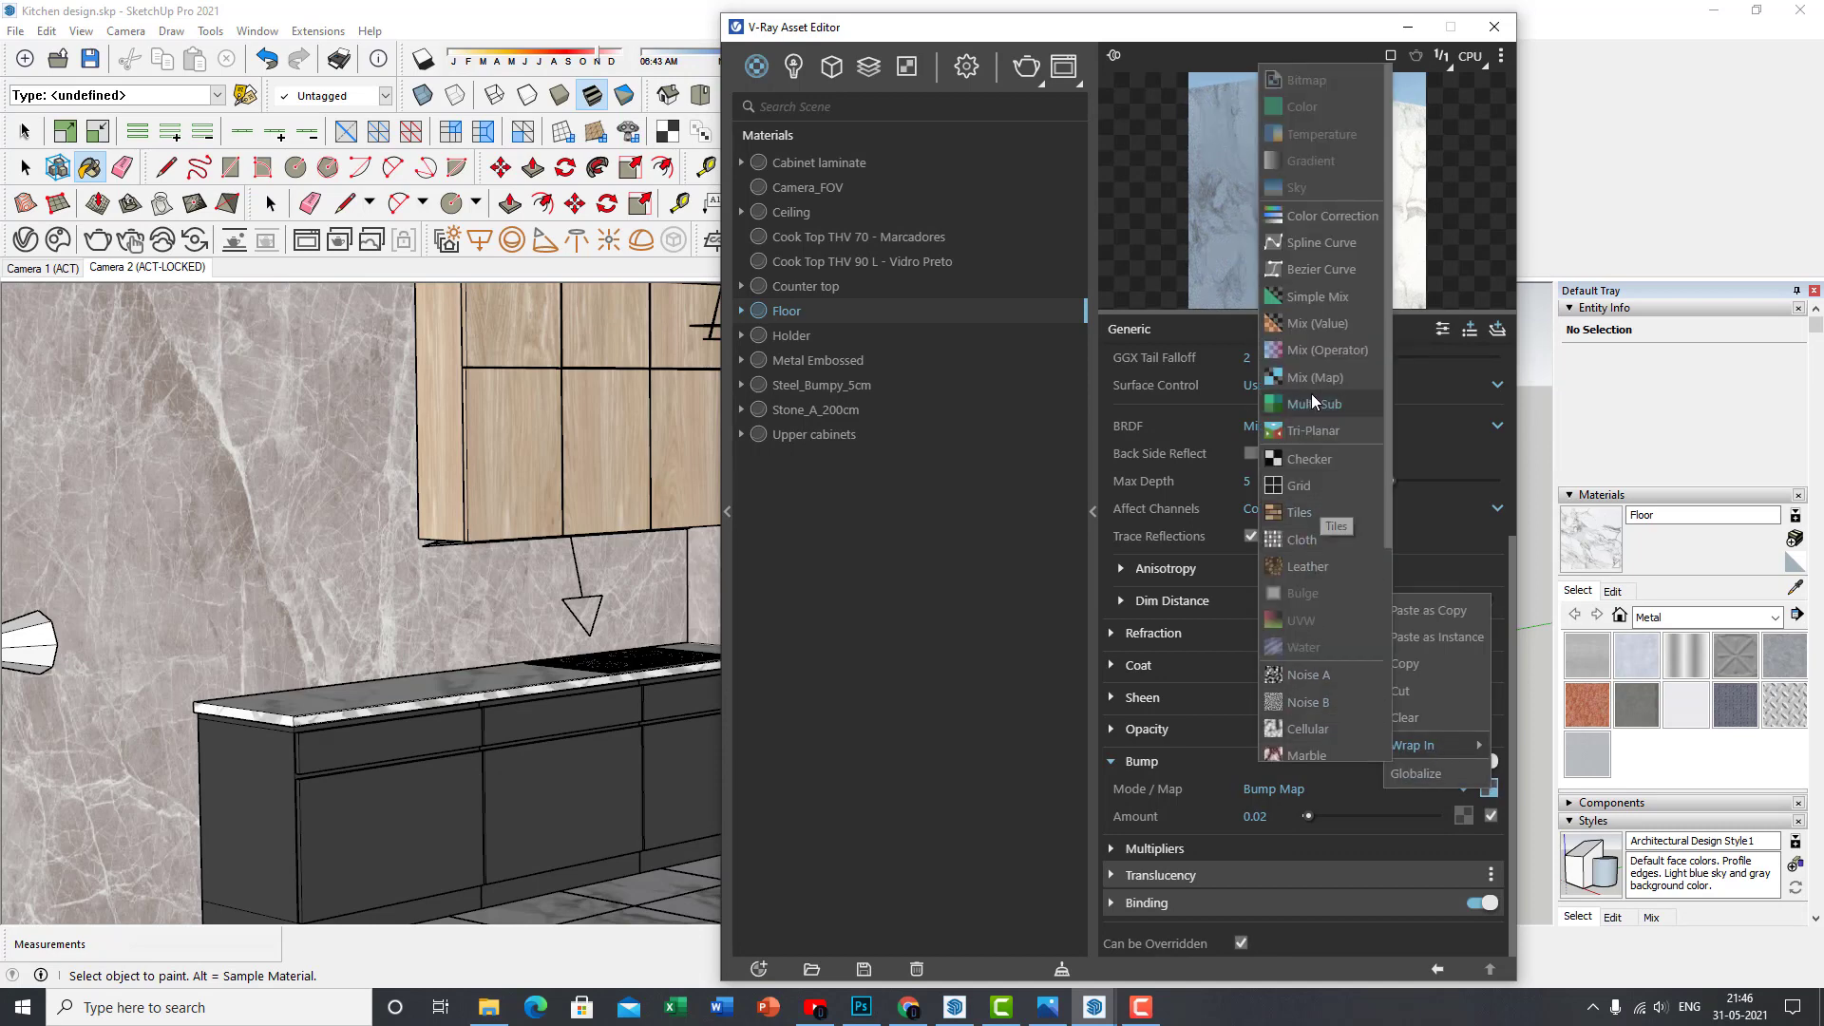
pyautogui.click(1326, 245)
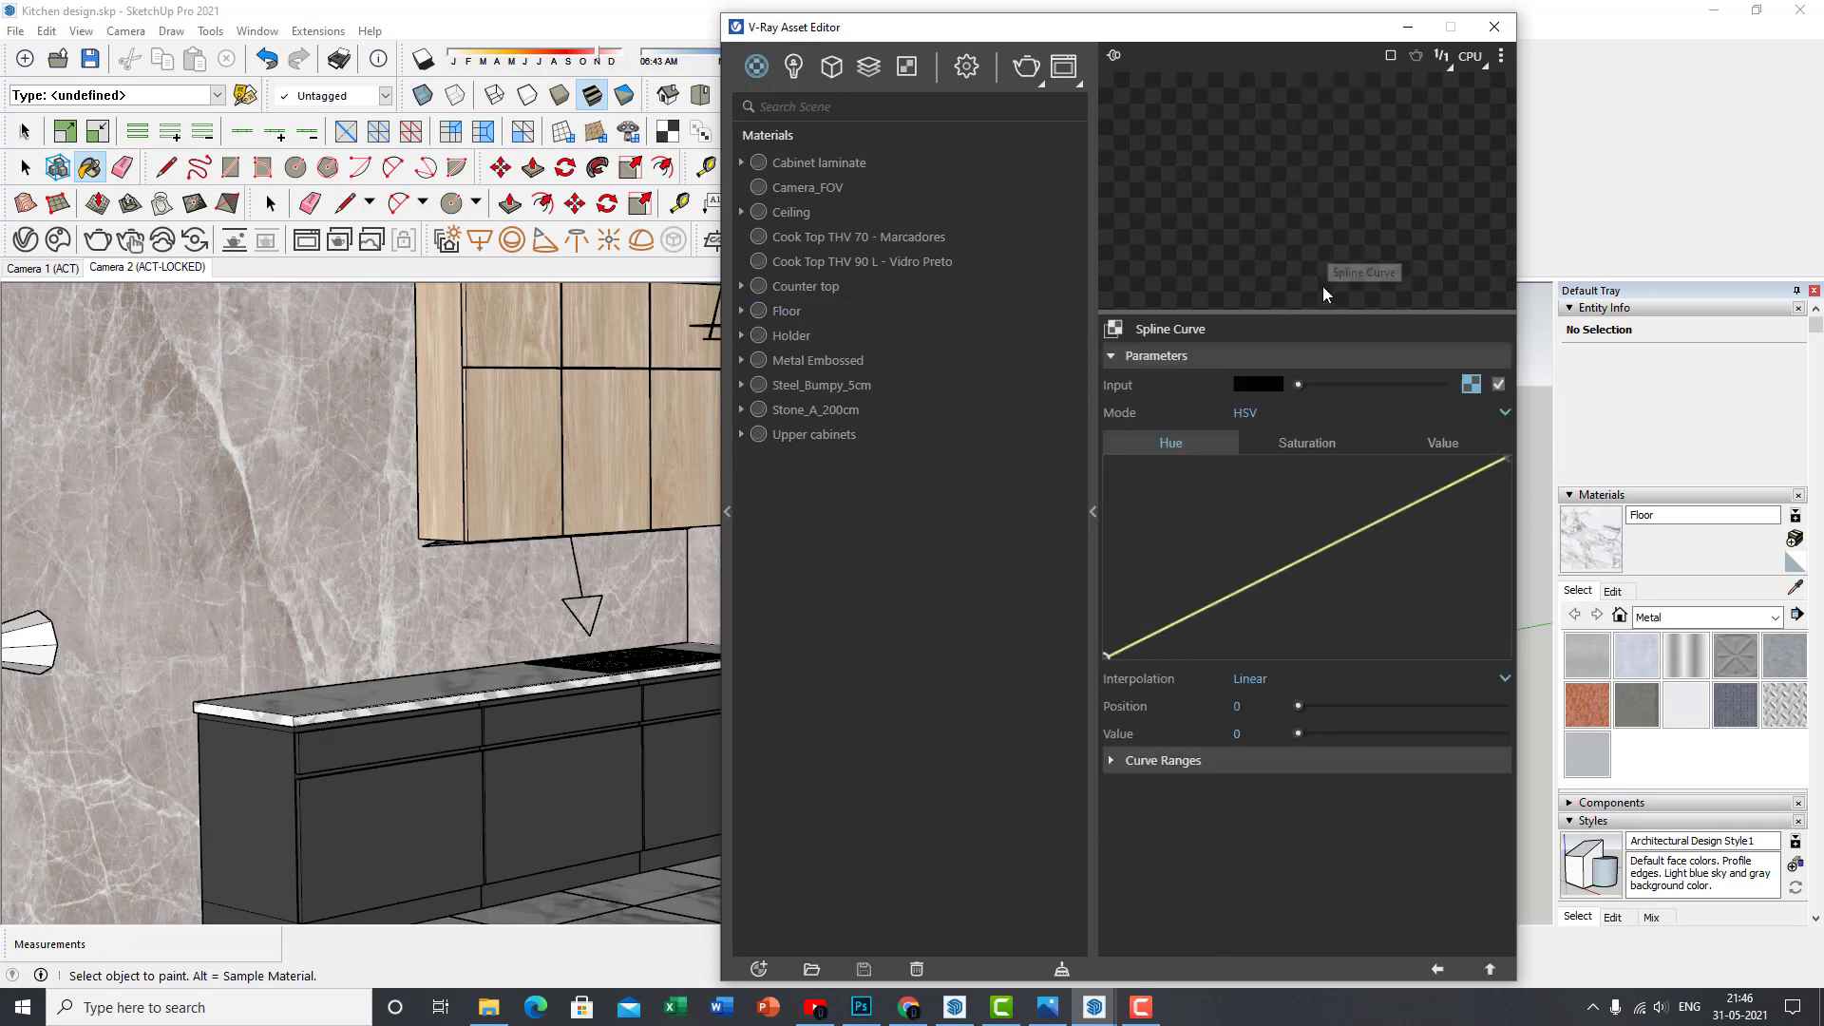
pyautogui.click(1298, 445)
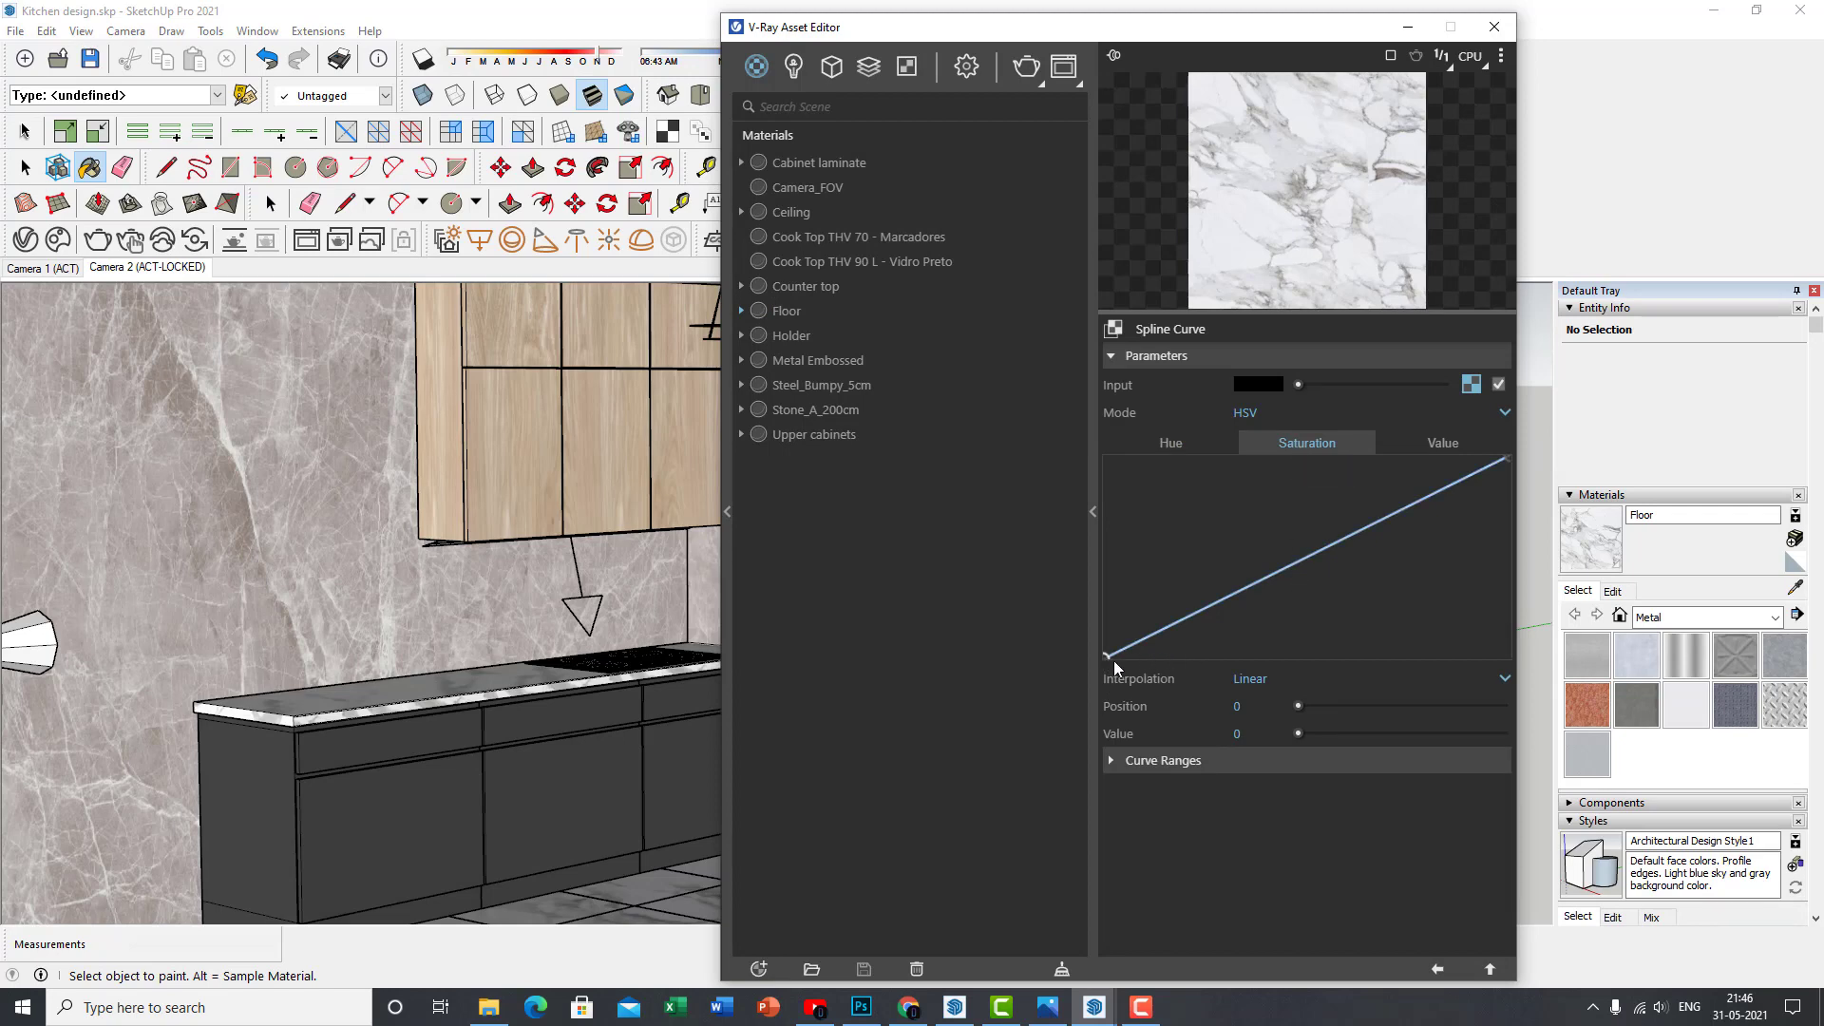
pyautogui.moveTo(1104, 653); pyautogui.dragTo(1520, 686)
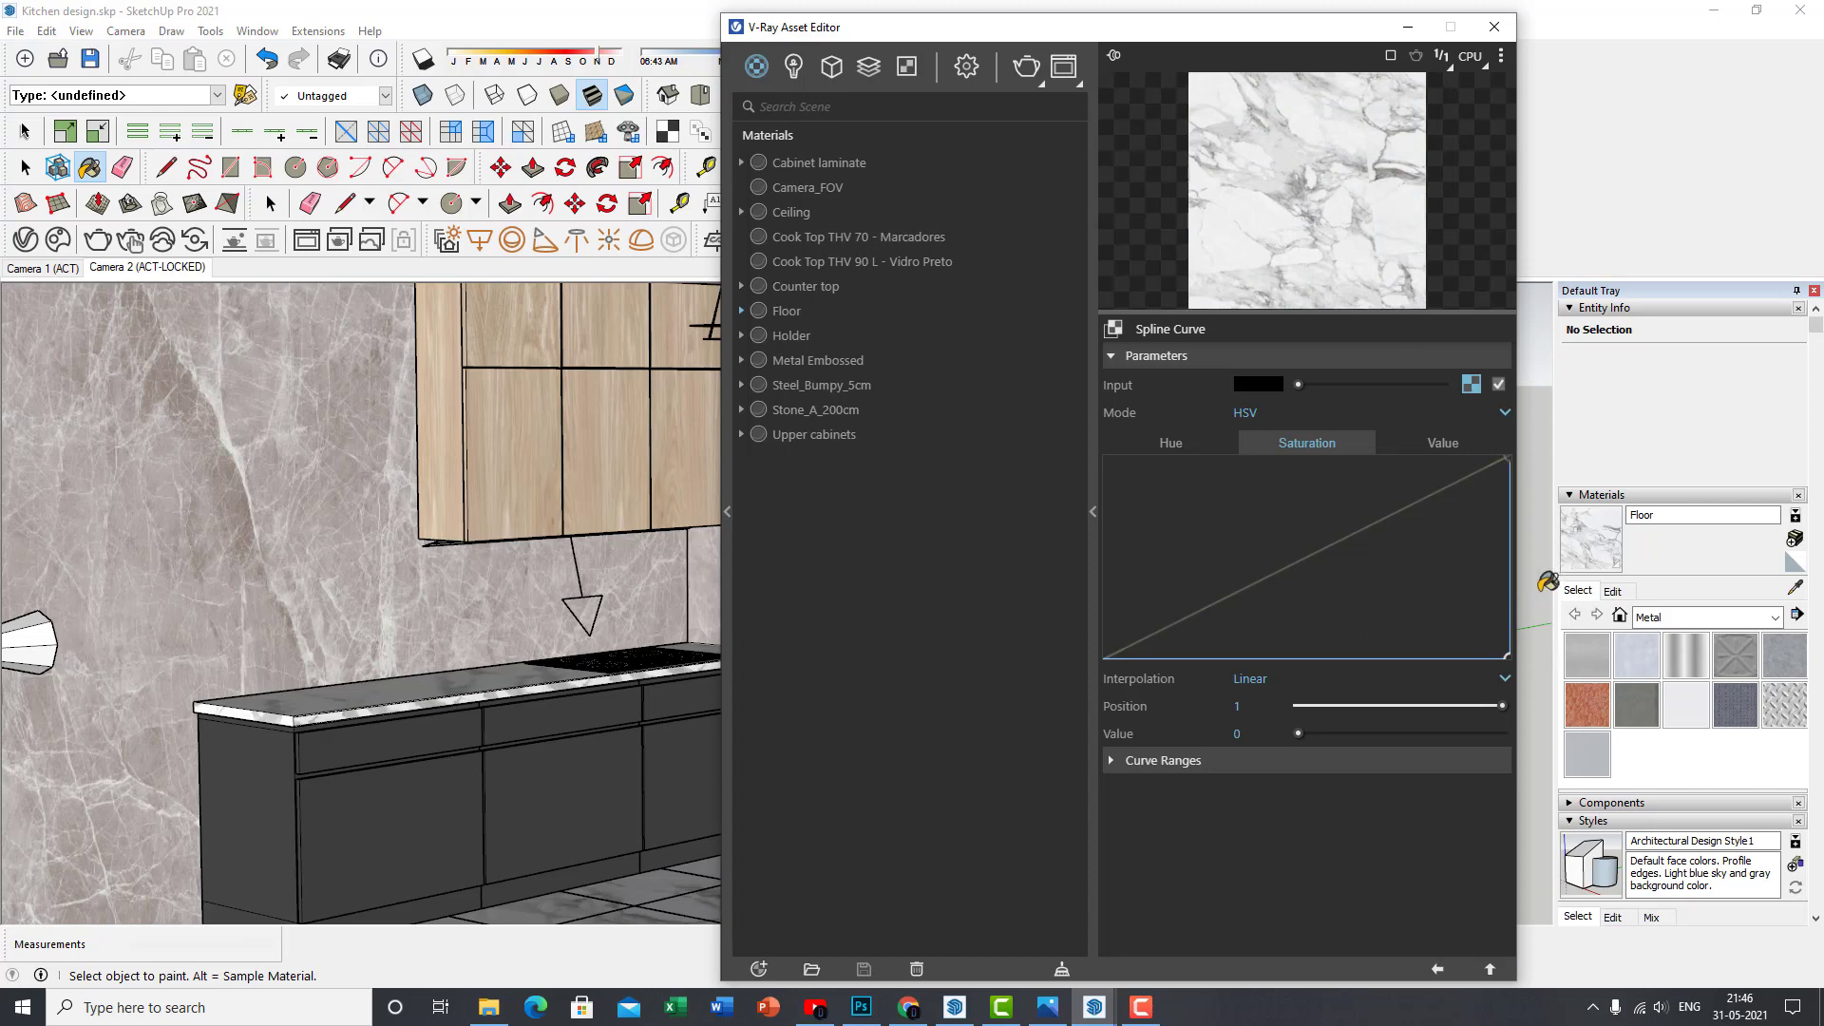
pyautogui.click(1437, 970)
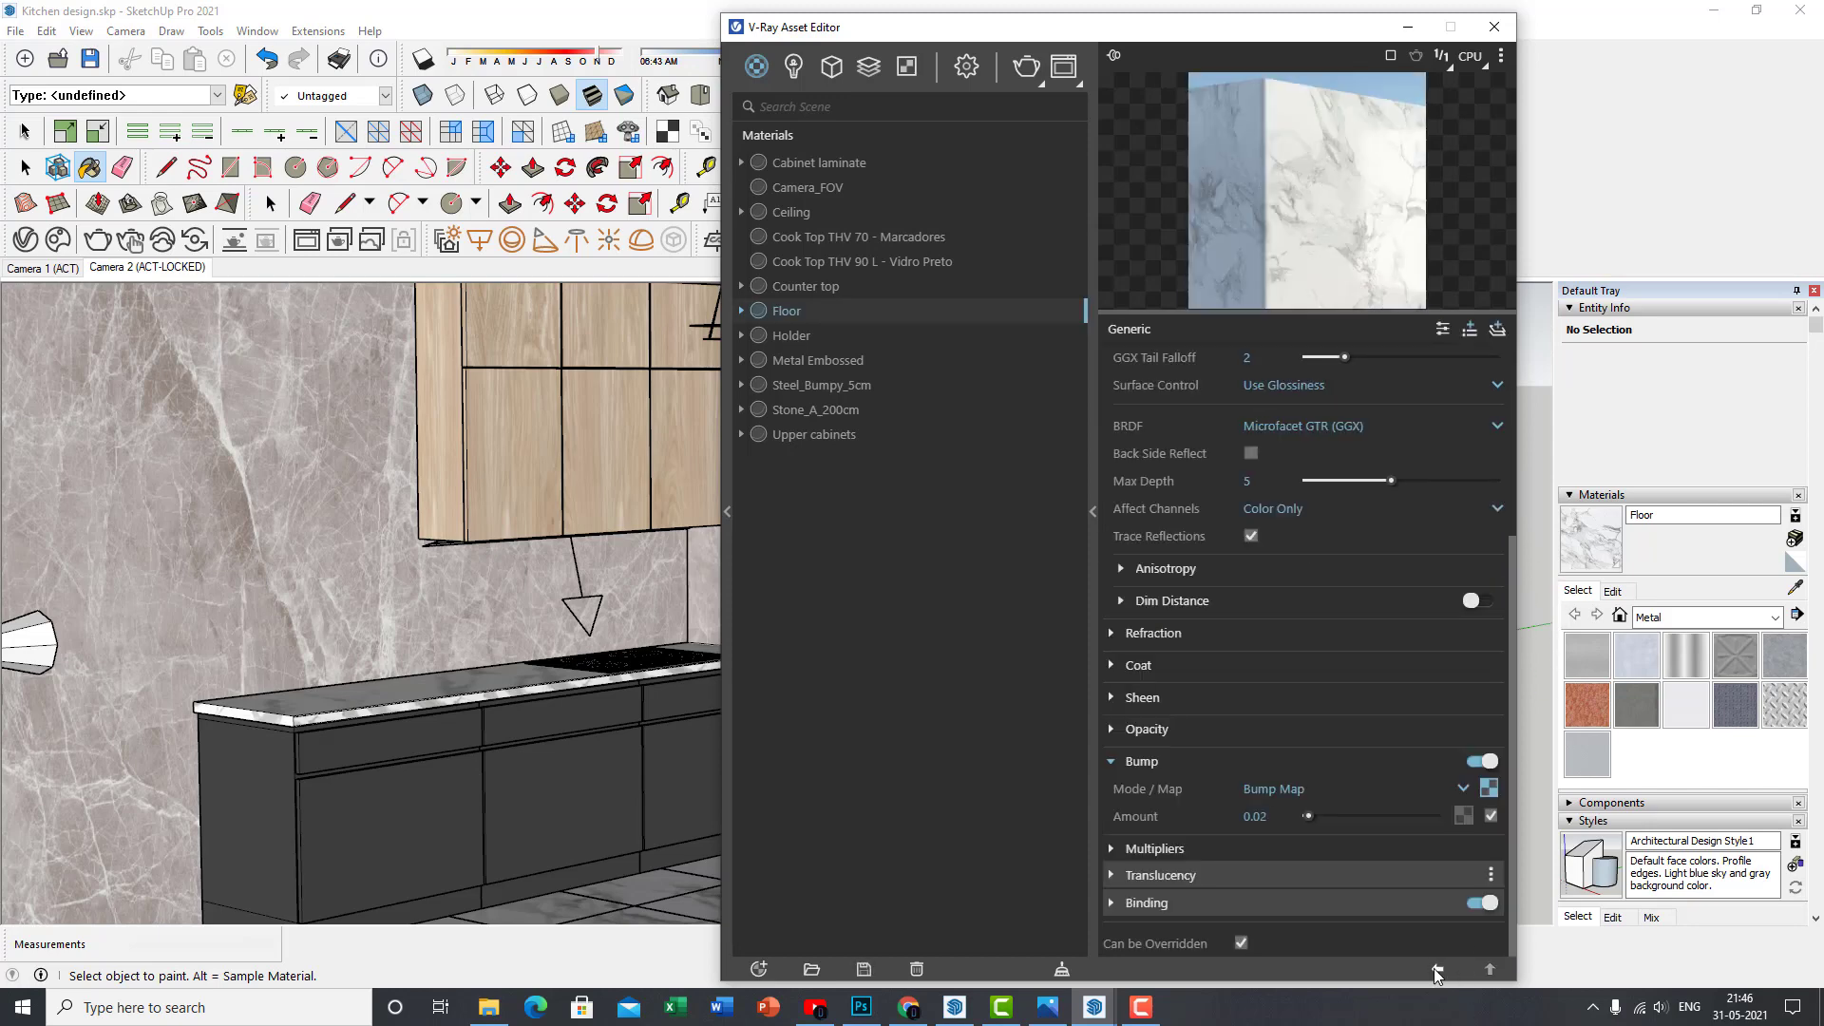
pyautogui.moveTo(1305, 822)
pyautogui.mouseDown()
pyautogui.moveTo(1369, 819)
pyautogui.moveTo(1308, 818)
pyautogui.mouseUp()
pyautogui.scroll(3, 1387, 665)
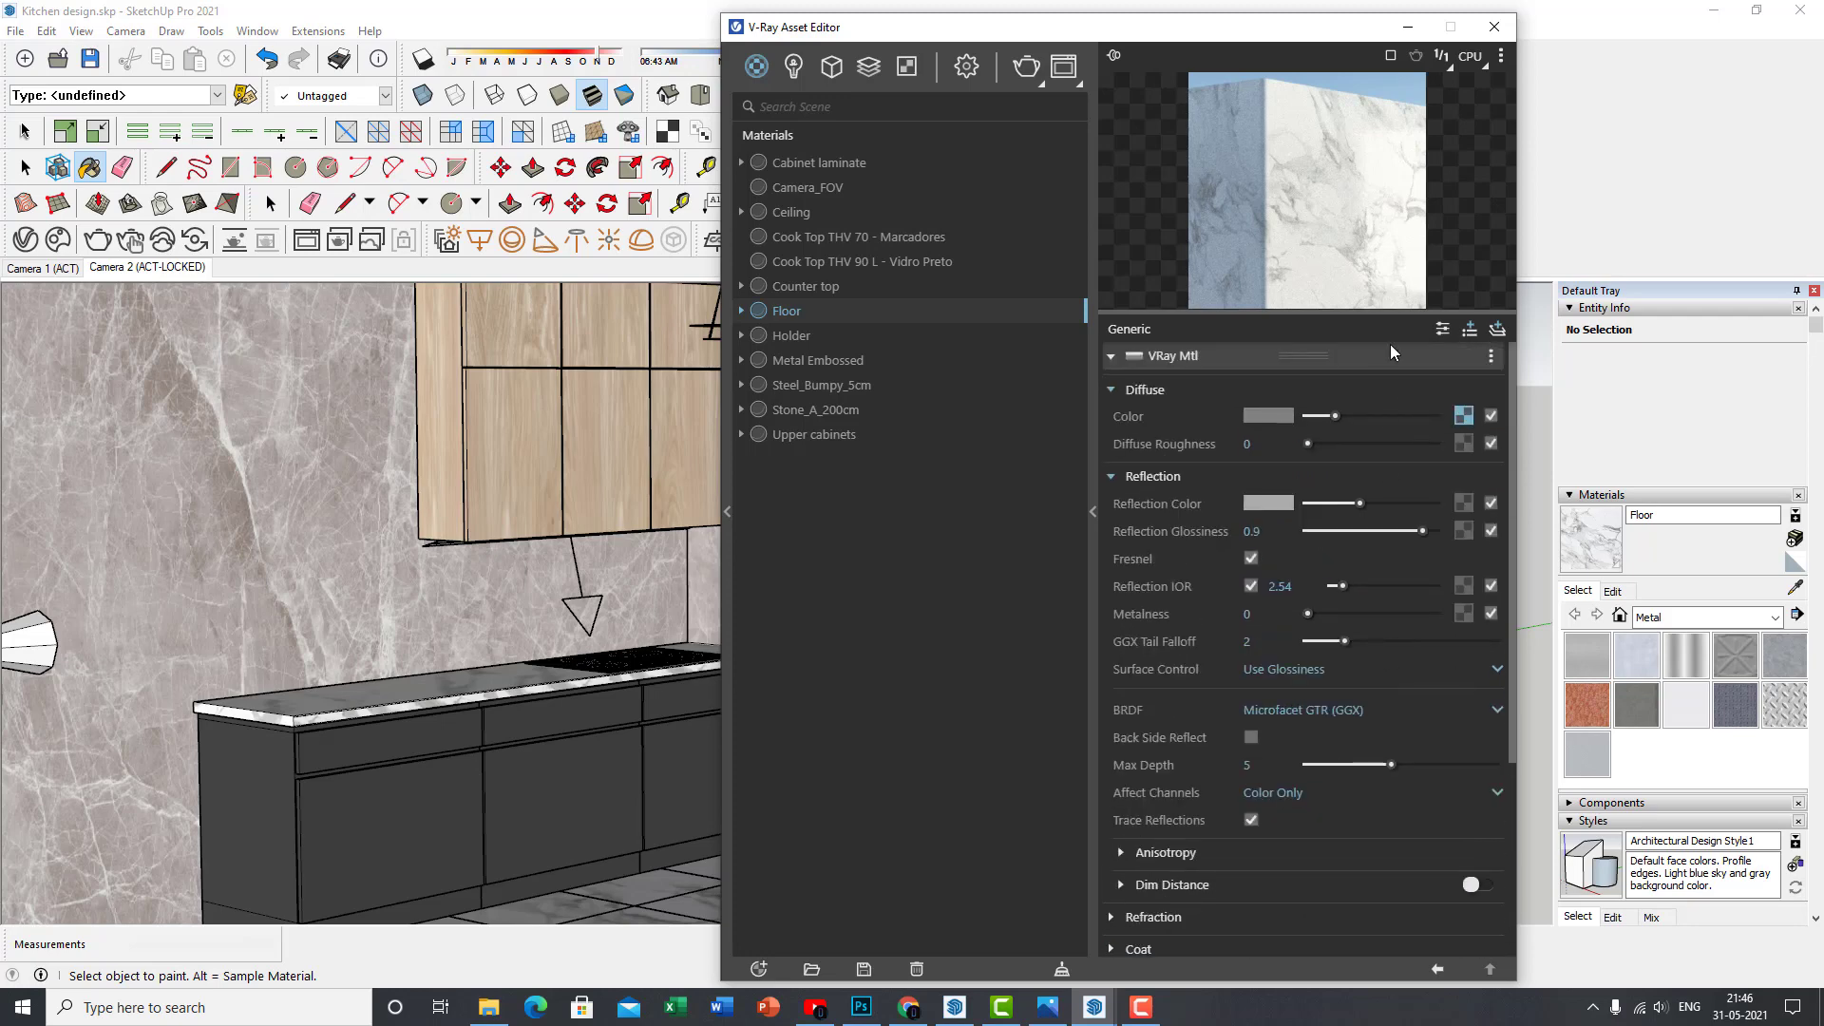
# Close the V-Ray Asset Editor and sample the marble material from the tiled floor
pyautogui.moveTo(1254, 33); pyautogui.dragTo(1380, 35)
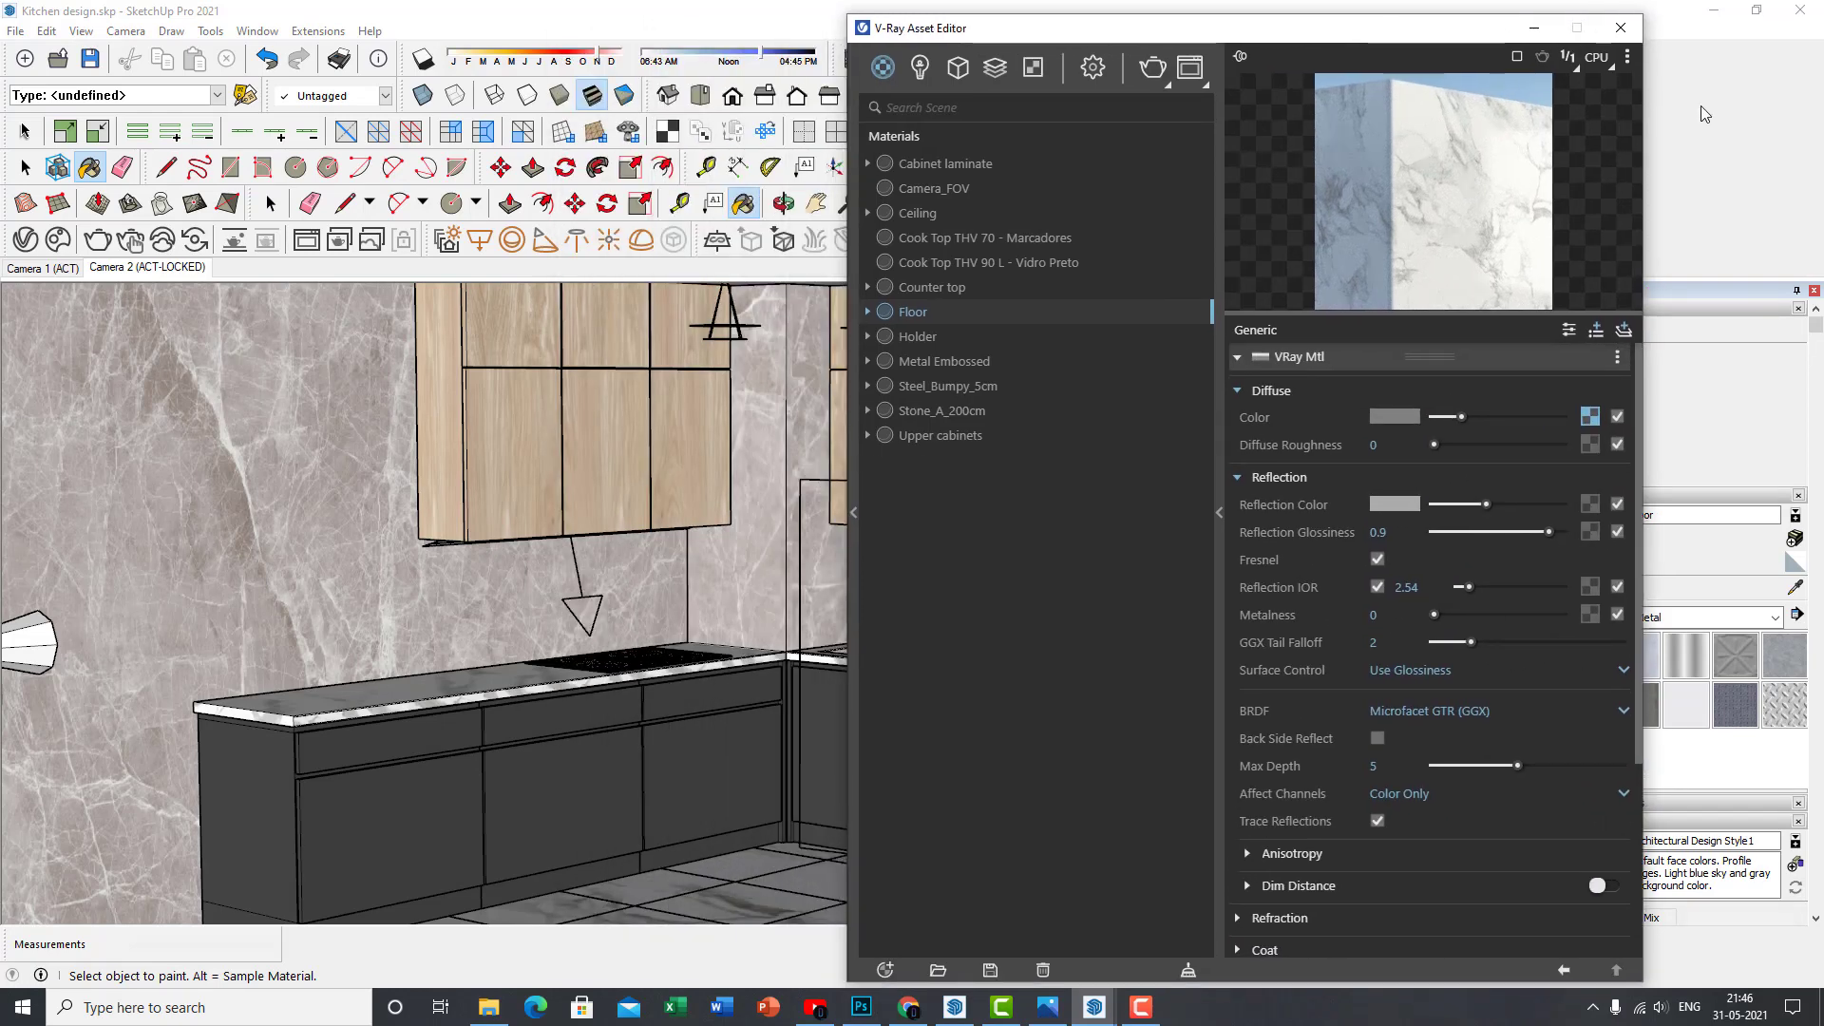
pyautogui.click(1621, 28)
pyautogui.scroll(-3, 891, 469)
pyautogui.scroll(5, 956, 745)
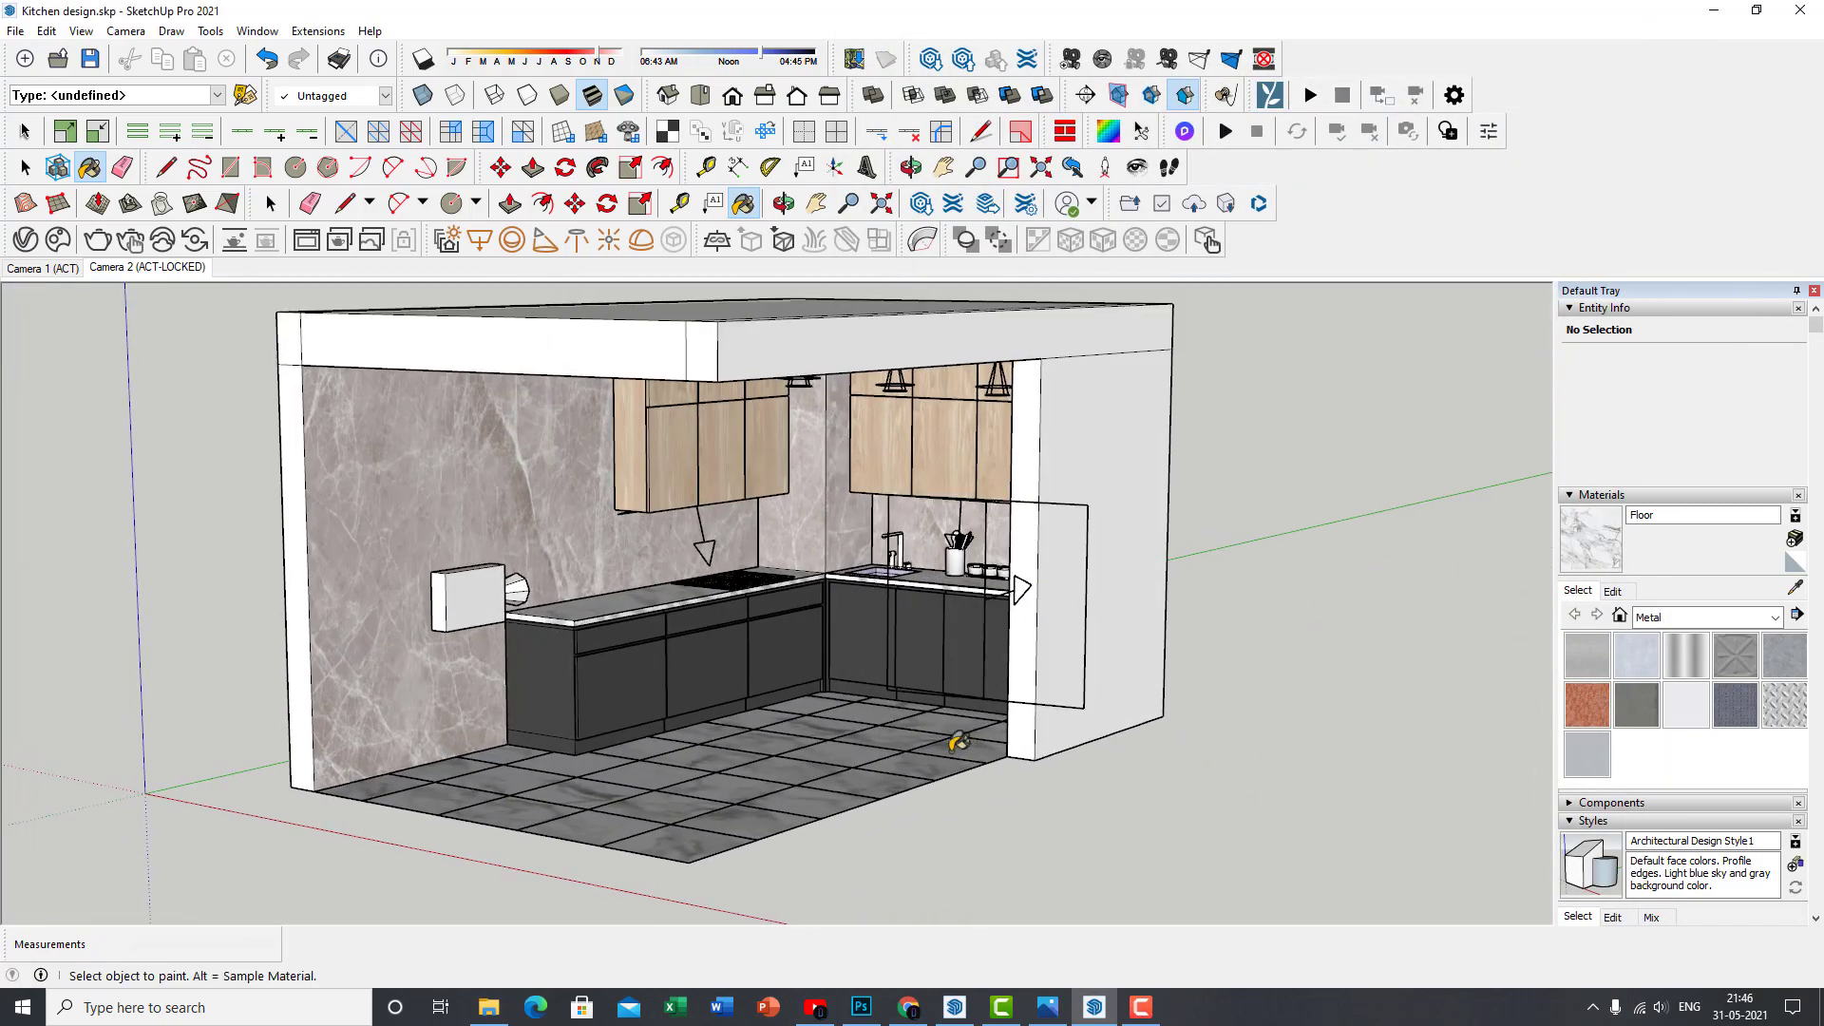
pyautogui.press('space')
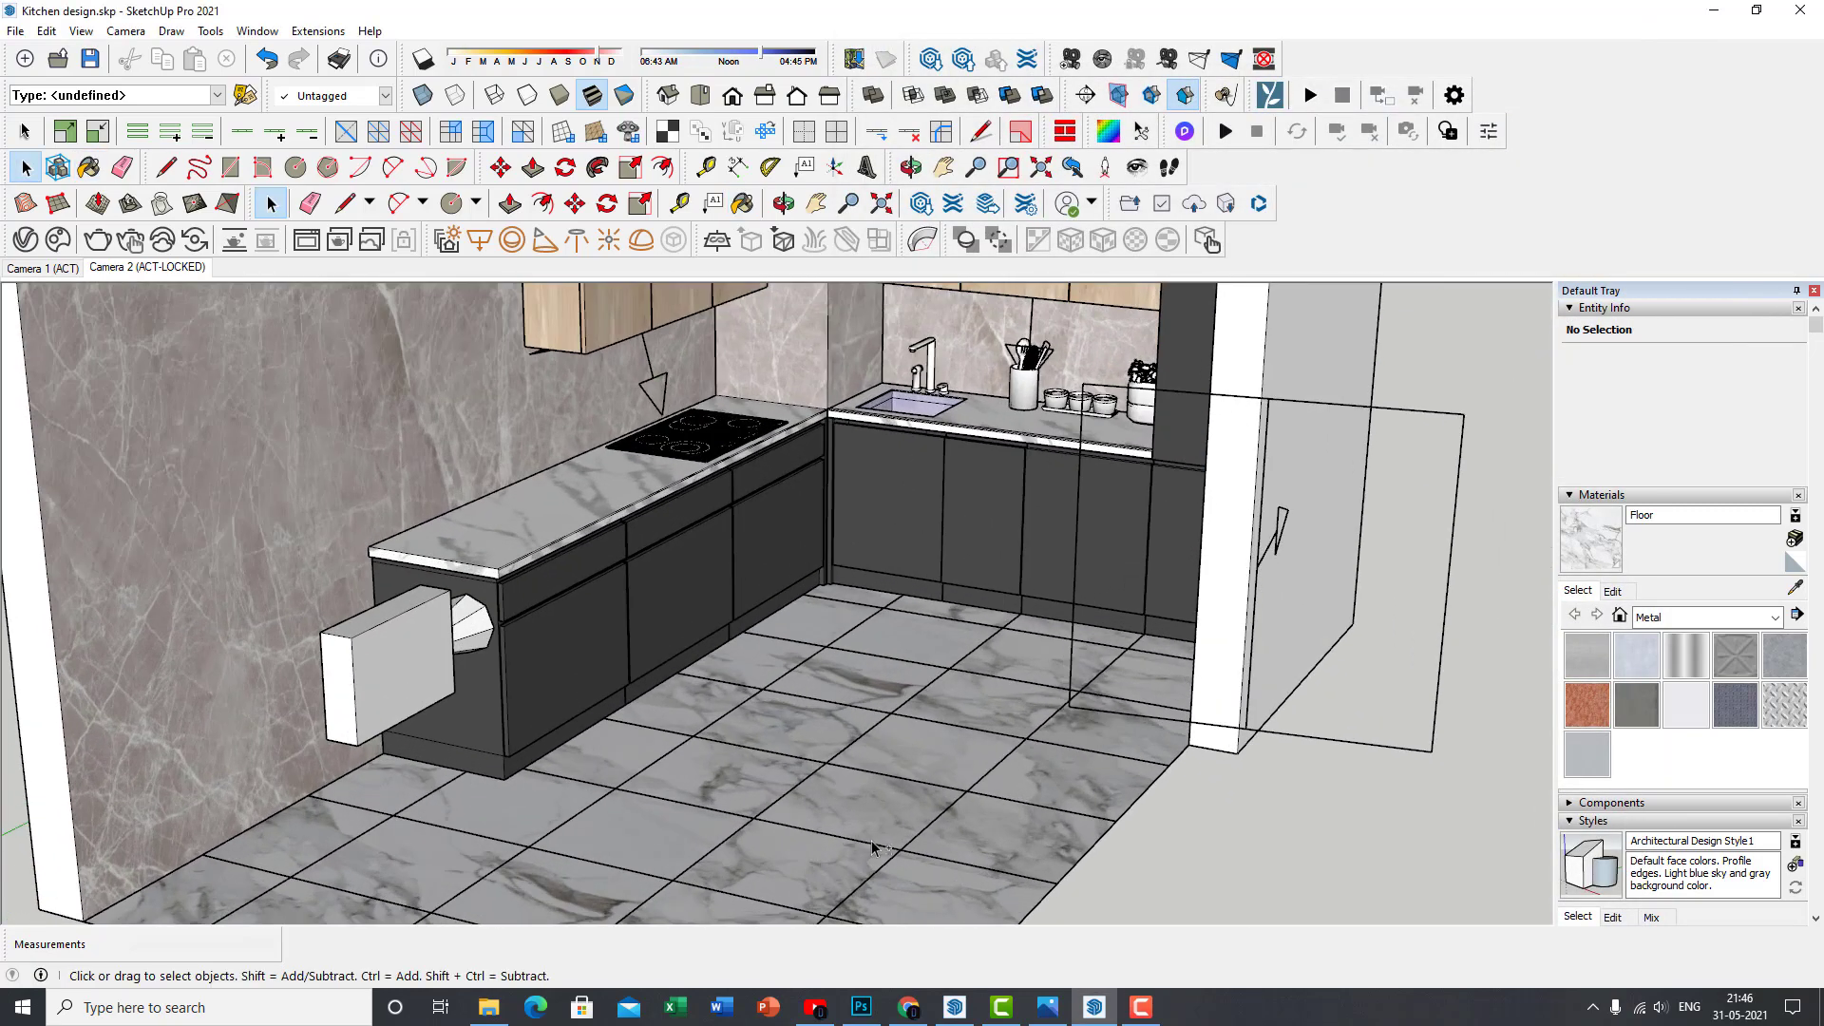
pyautogui.keyDown('shift'); pyautogui.moveTo(872, 845); pyautogui.dragTo(860, 759, button='middle'); pyautogui.keyUp('shift')
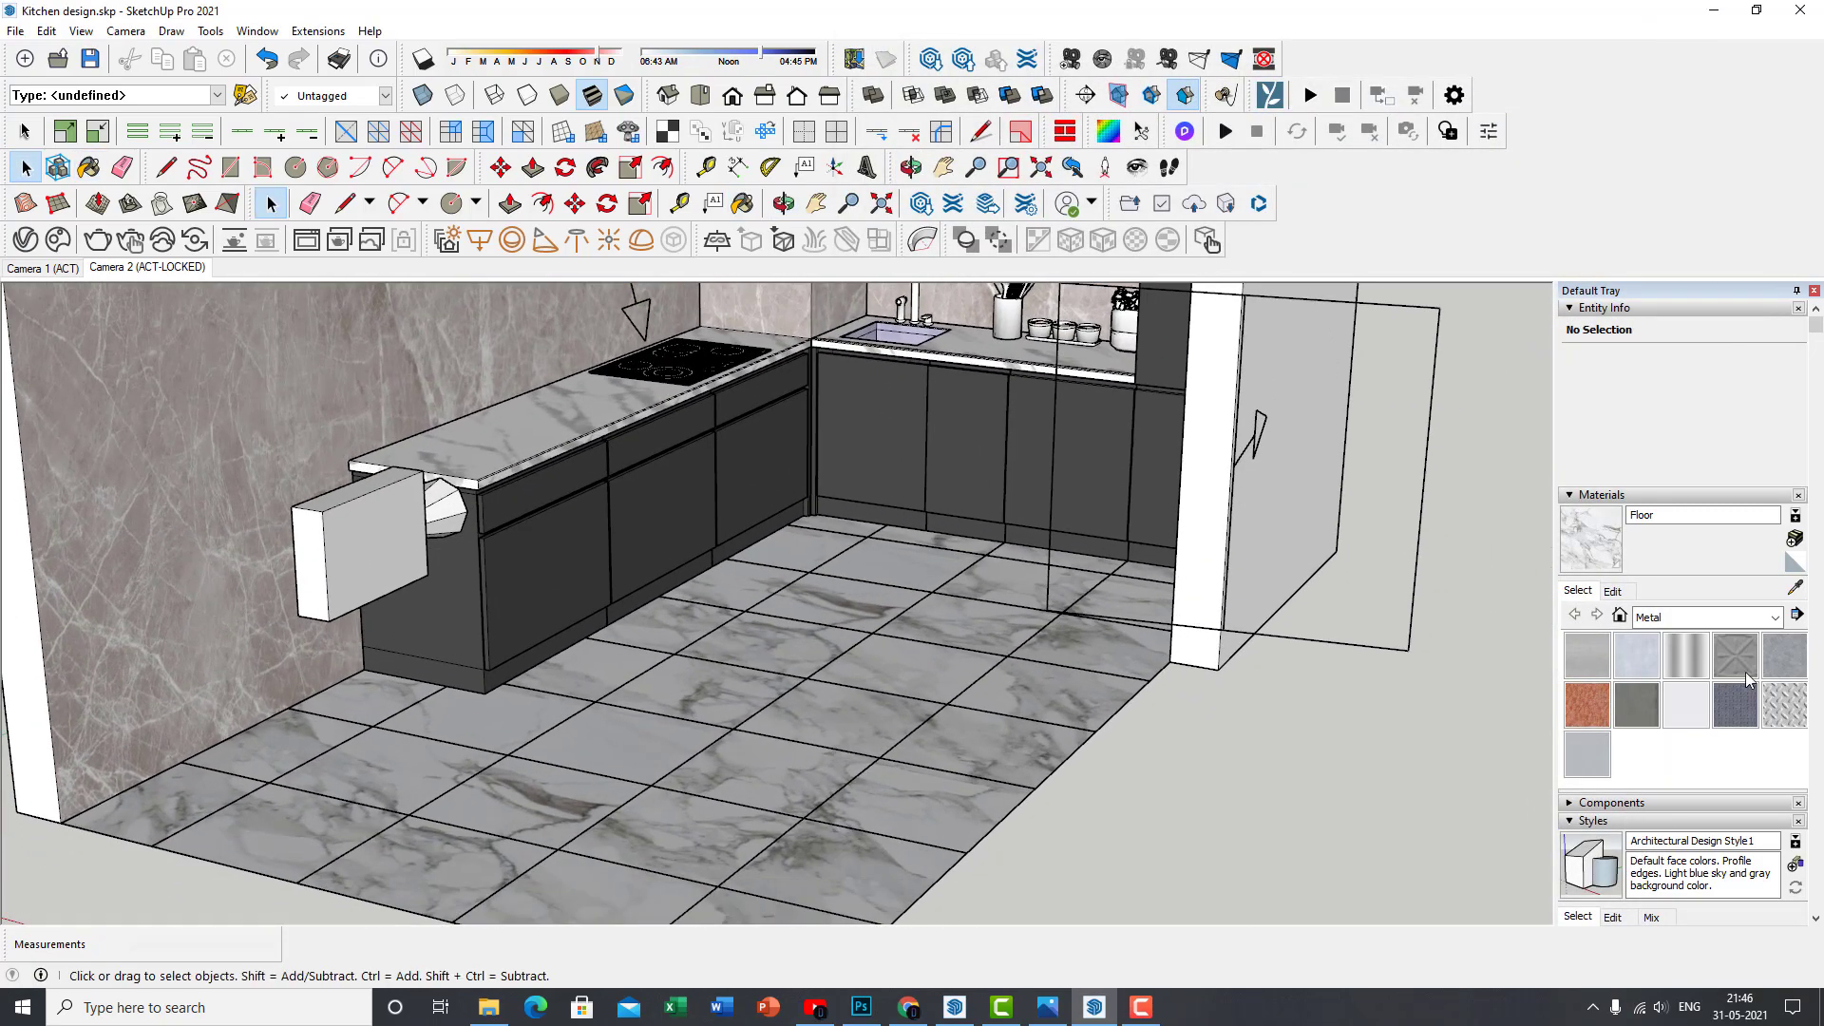
pyautogui.press('i')
pyautogui.click(883, 714)
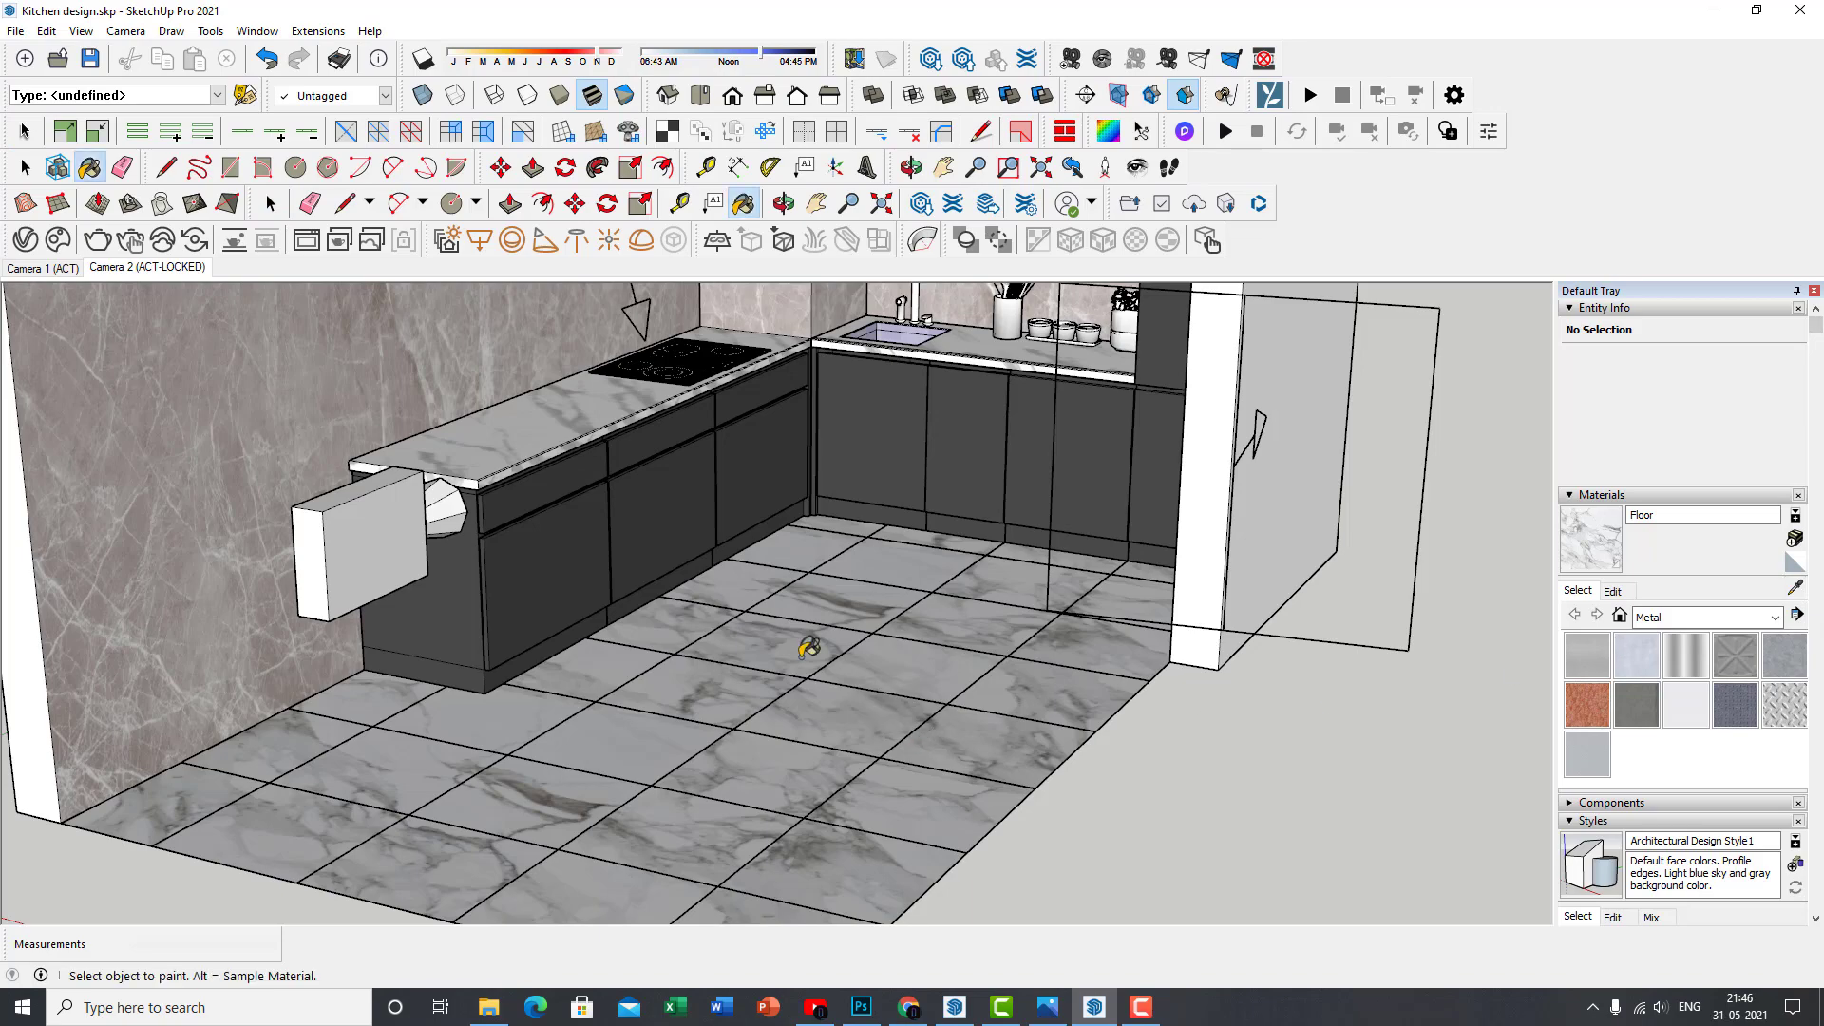
# Try a texture width of 600 mm for the Floor material, and set it back to 2360 mm
pyautogui.scroll(4, 814, 725)
pyautogui.moveTo(829, 741)
pyautogui.mouseDown(button='middle')
pyautogui.moveTo(835, 826)
pyautogui.moveTo(1380, 595)
pyautogui.mouseUp(button='middle')
pyautogui.scroll(2, 912, 822)
pyautogui.scroll(-3, 1026, 740)
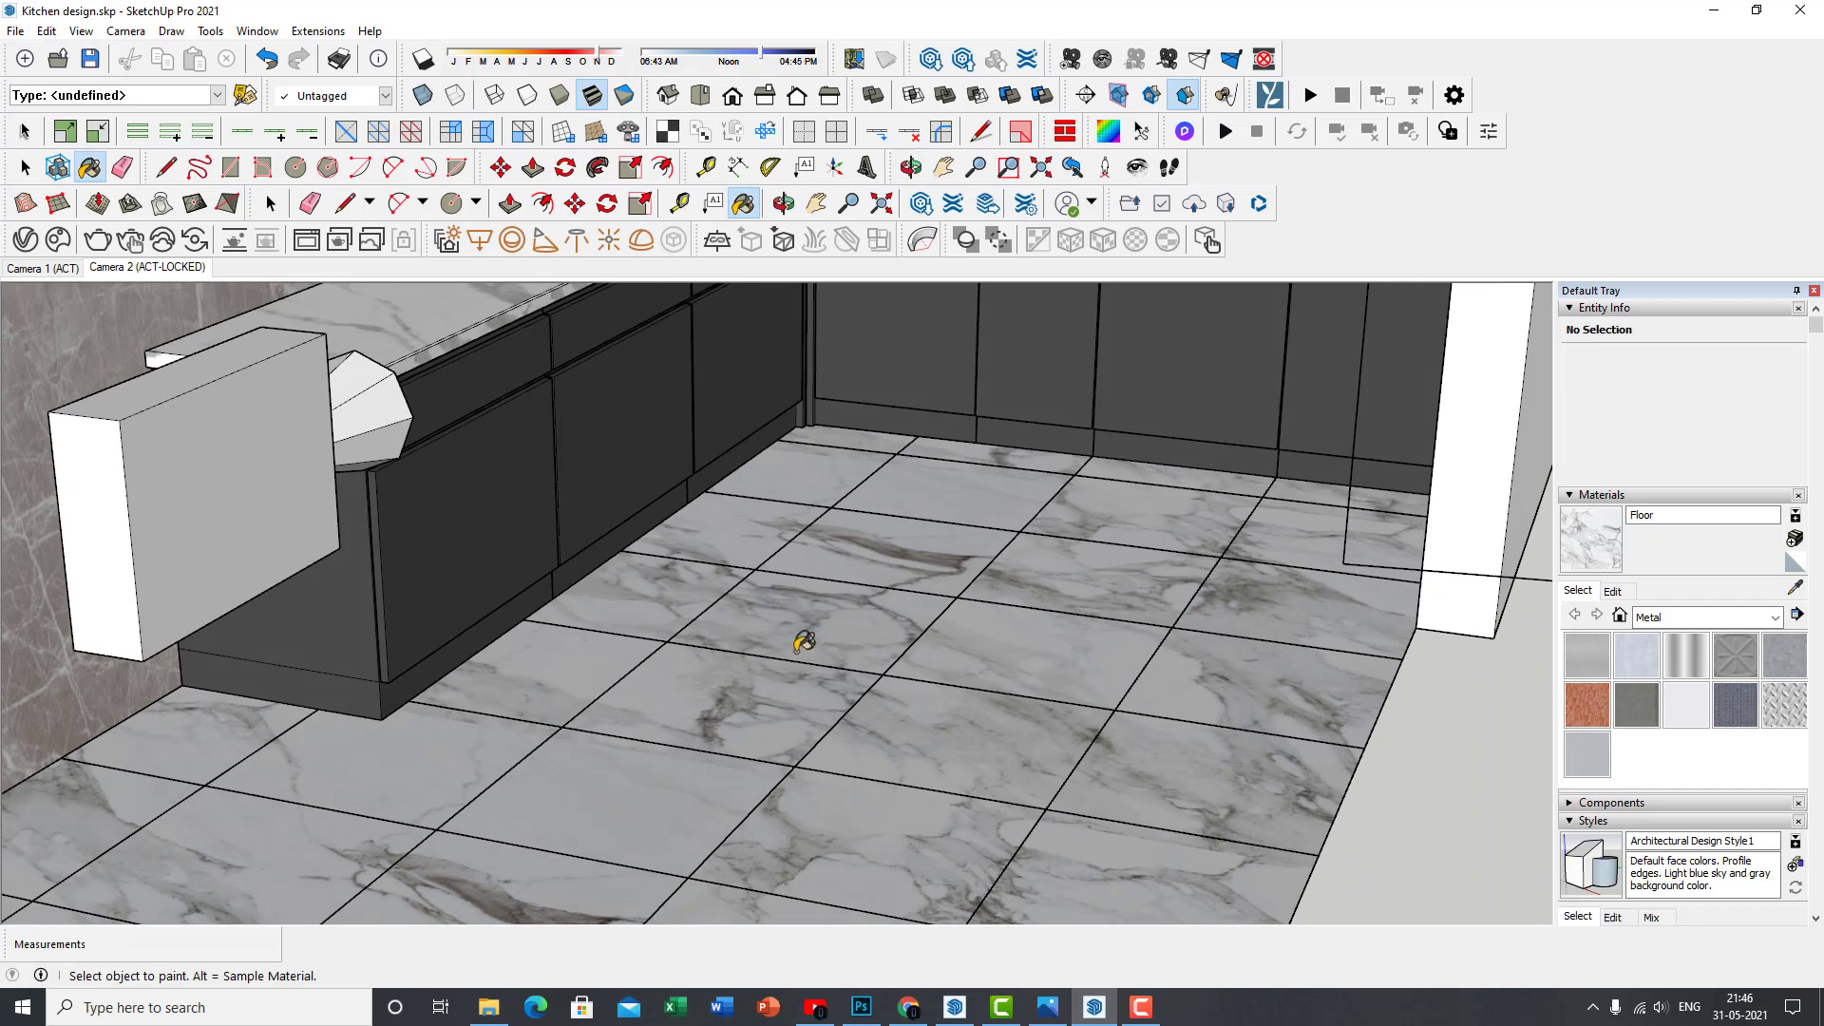
pyautogui.press('space')
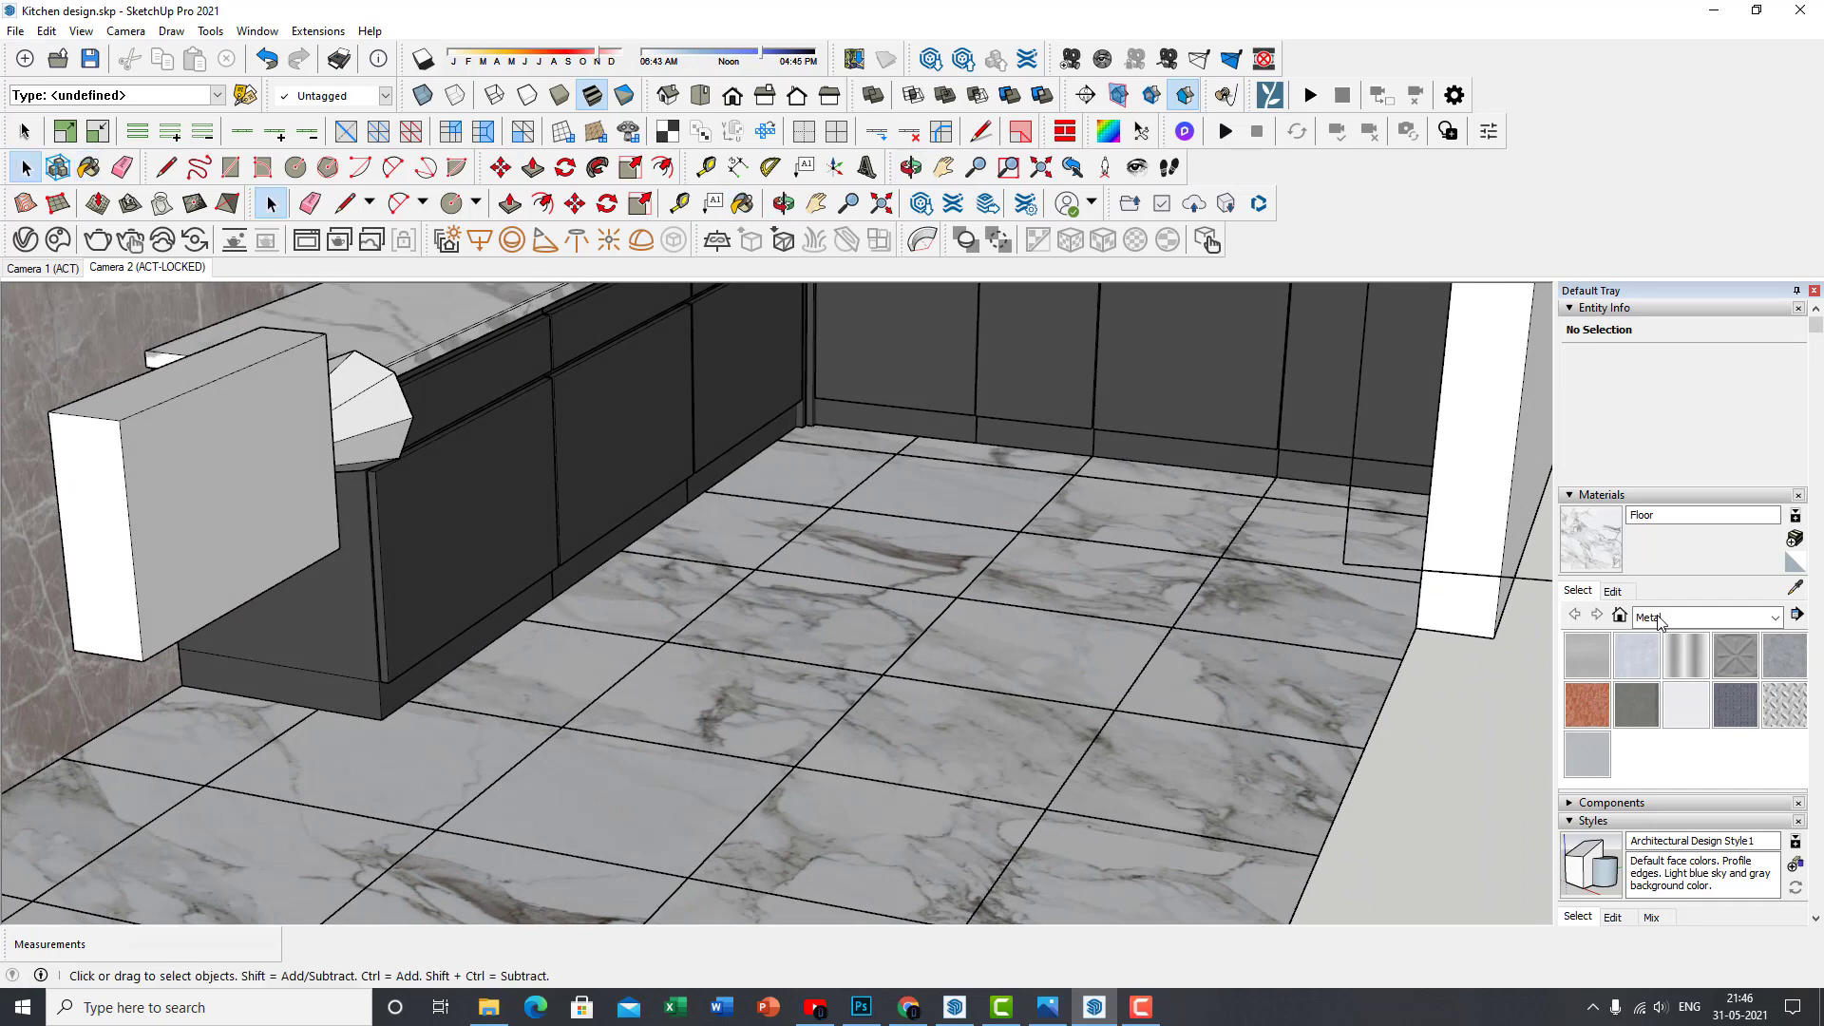
pyautogui.click(1612, 592)
pyautogui.scroll(-3, 1615, 836)
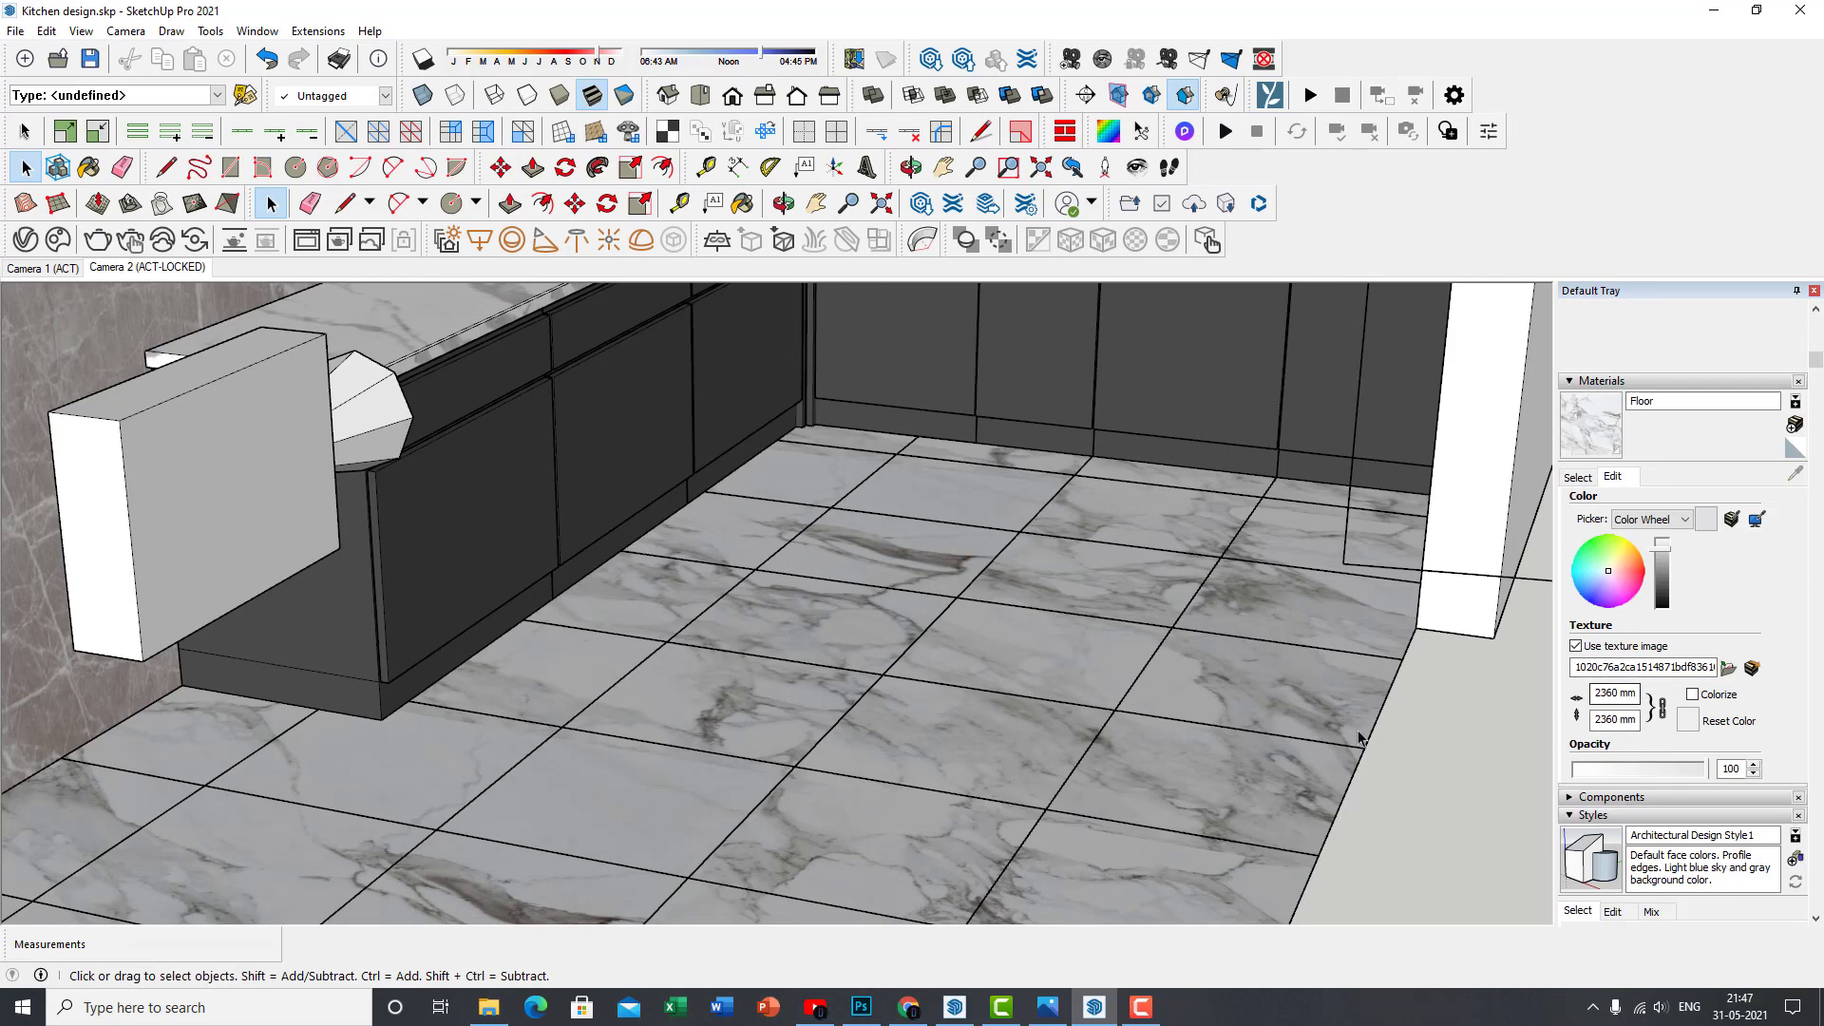
pyautogui.scroll(3, 1055, 699)
pyautogui.moveTo(1592, 692); pyautogui.dragTo(1639, 693)
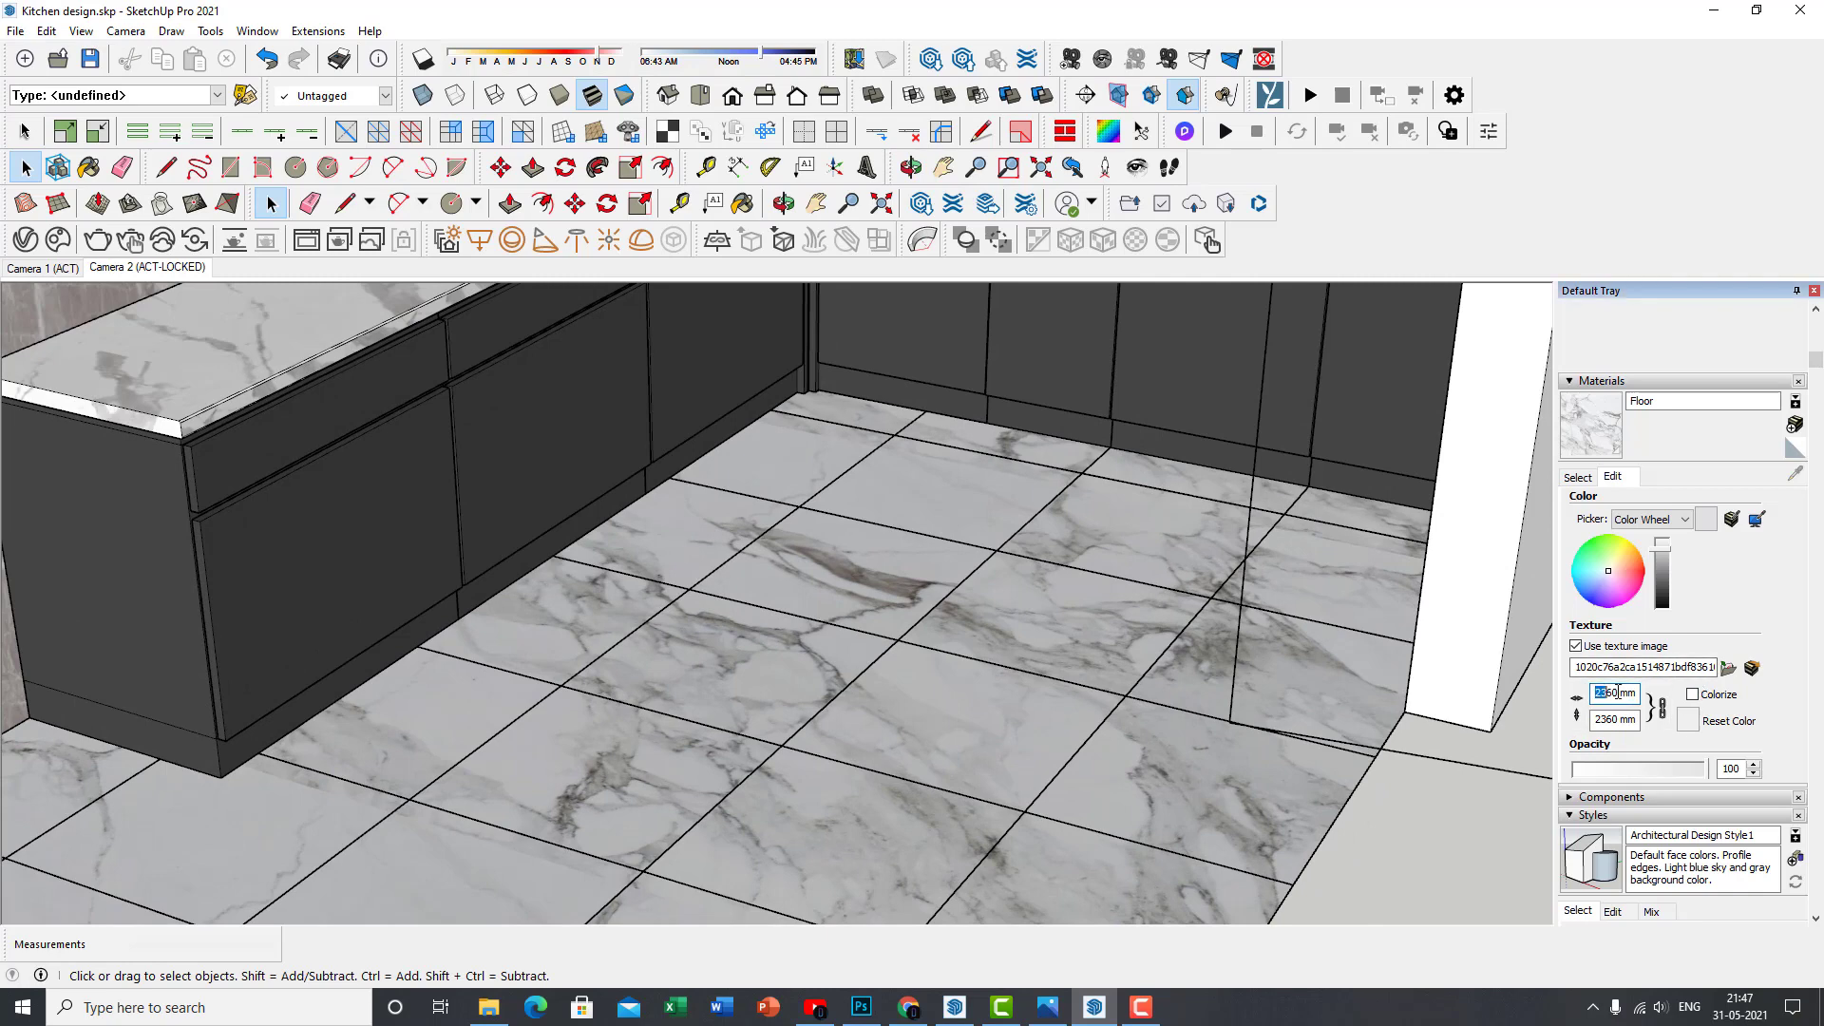
pyautogui.write('600')
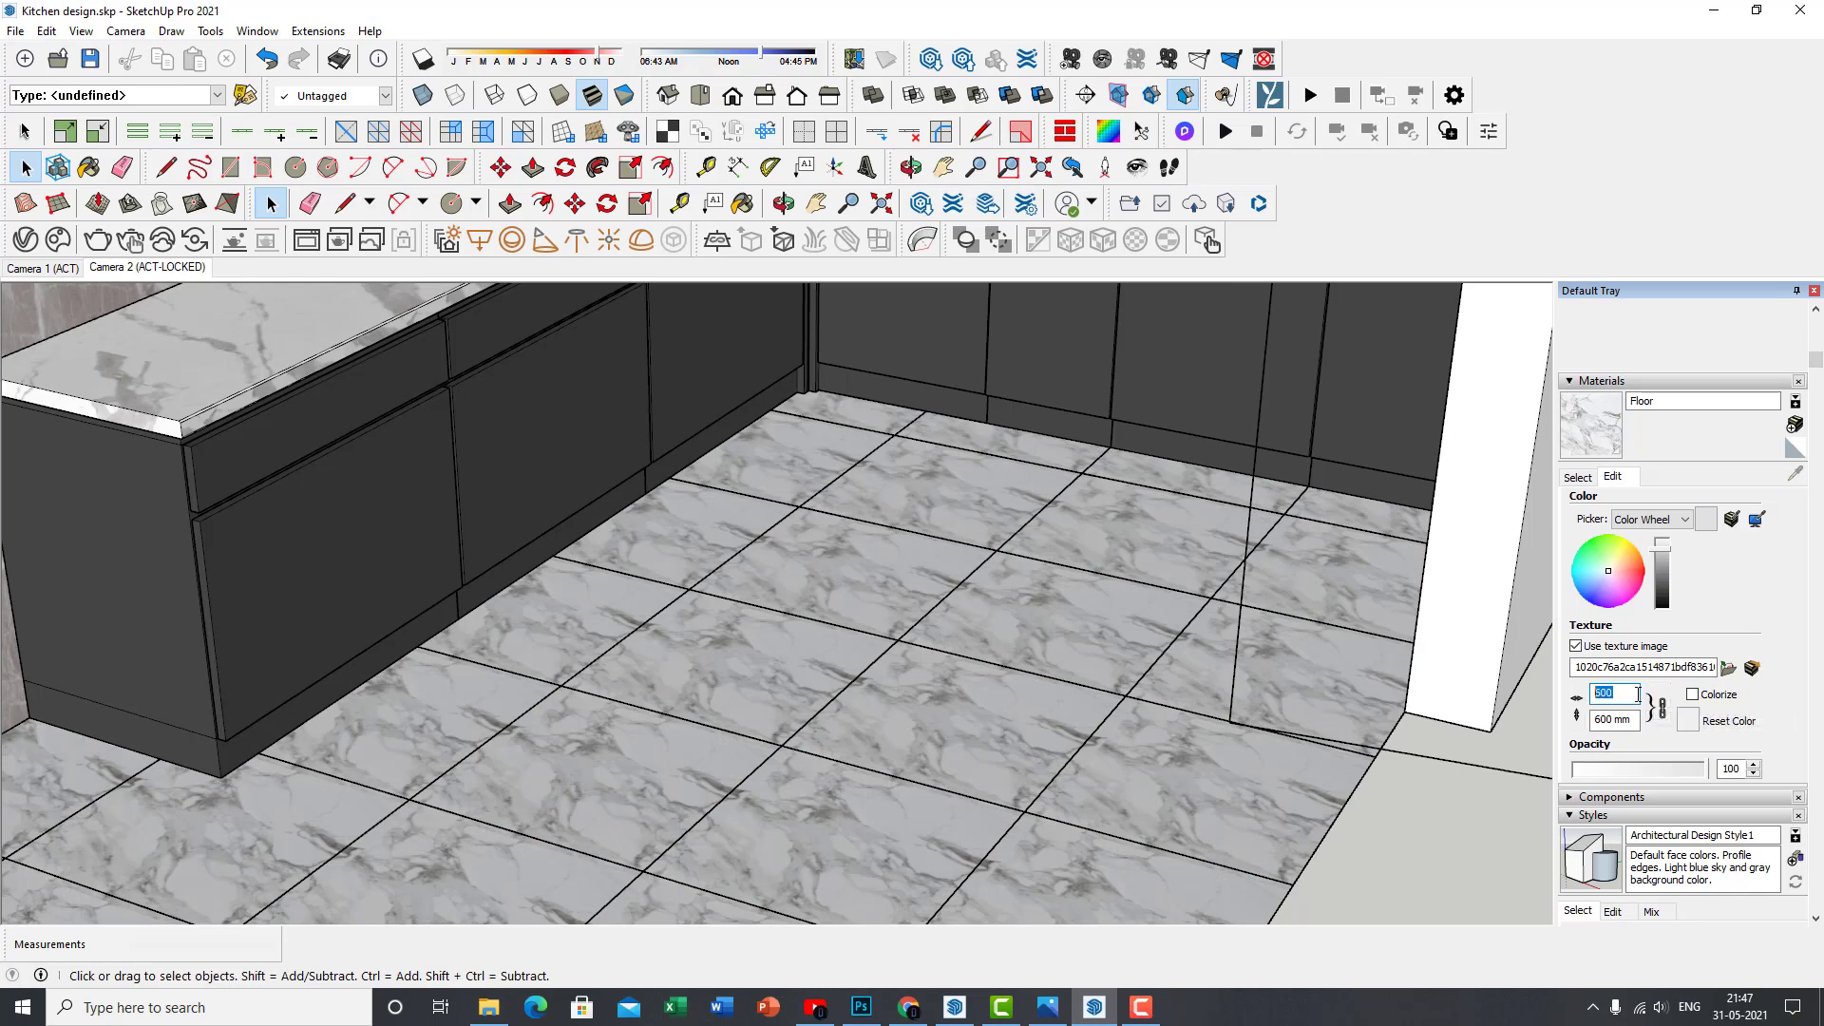
pyautogui.write('2360')
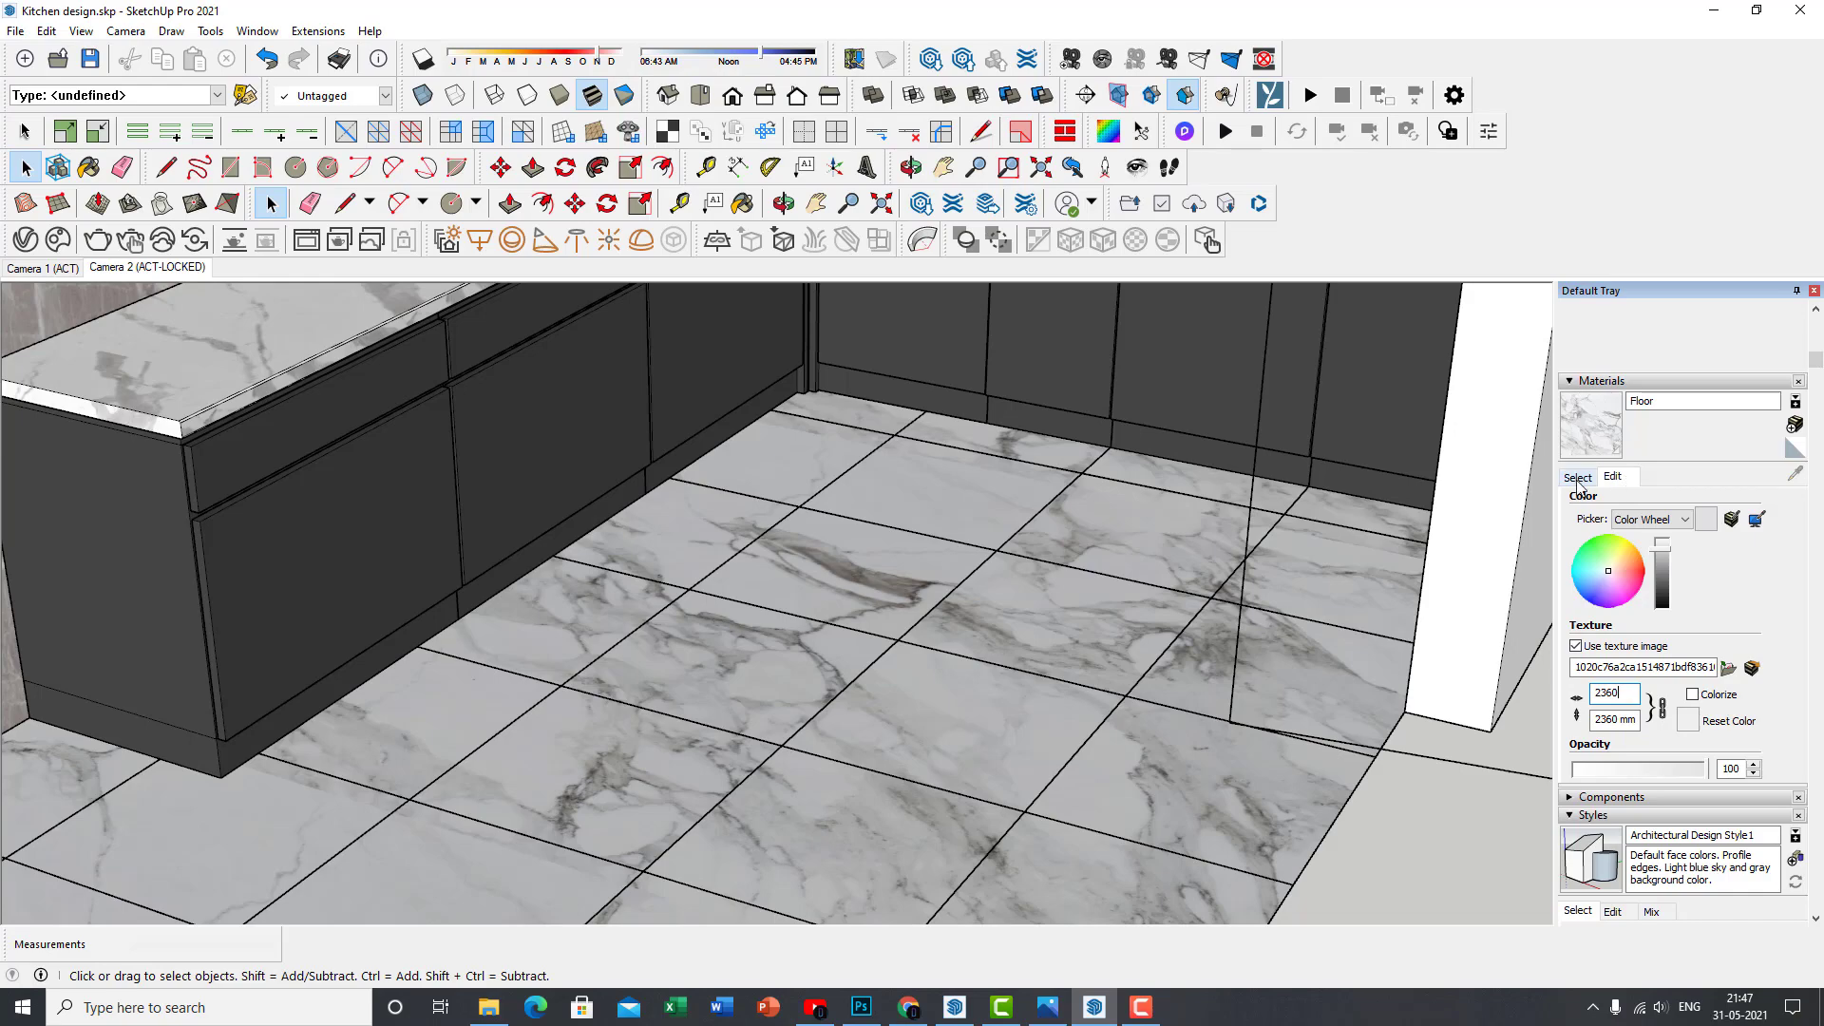
pyautogui.click(1579, 478)
# Reopen the V-Ray Asset Editor, sample the wooden upper cabinets' material and show its advanced settings
pyautogui.scroll(-5, 944, 732)
pyautogui.moveTo(981, 700); pyautogui.dragTo(659, 522, button='middle')
pyautogui.scroll(5, 59, 380)
pyautogui.click(24, 240)
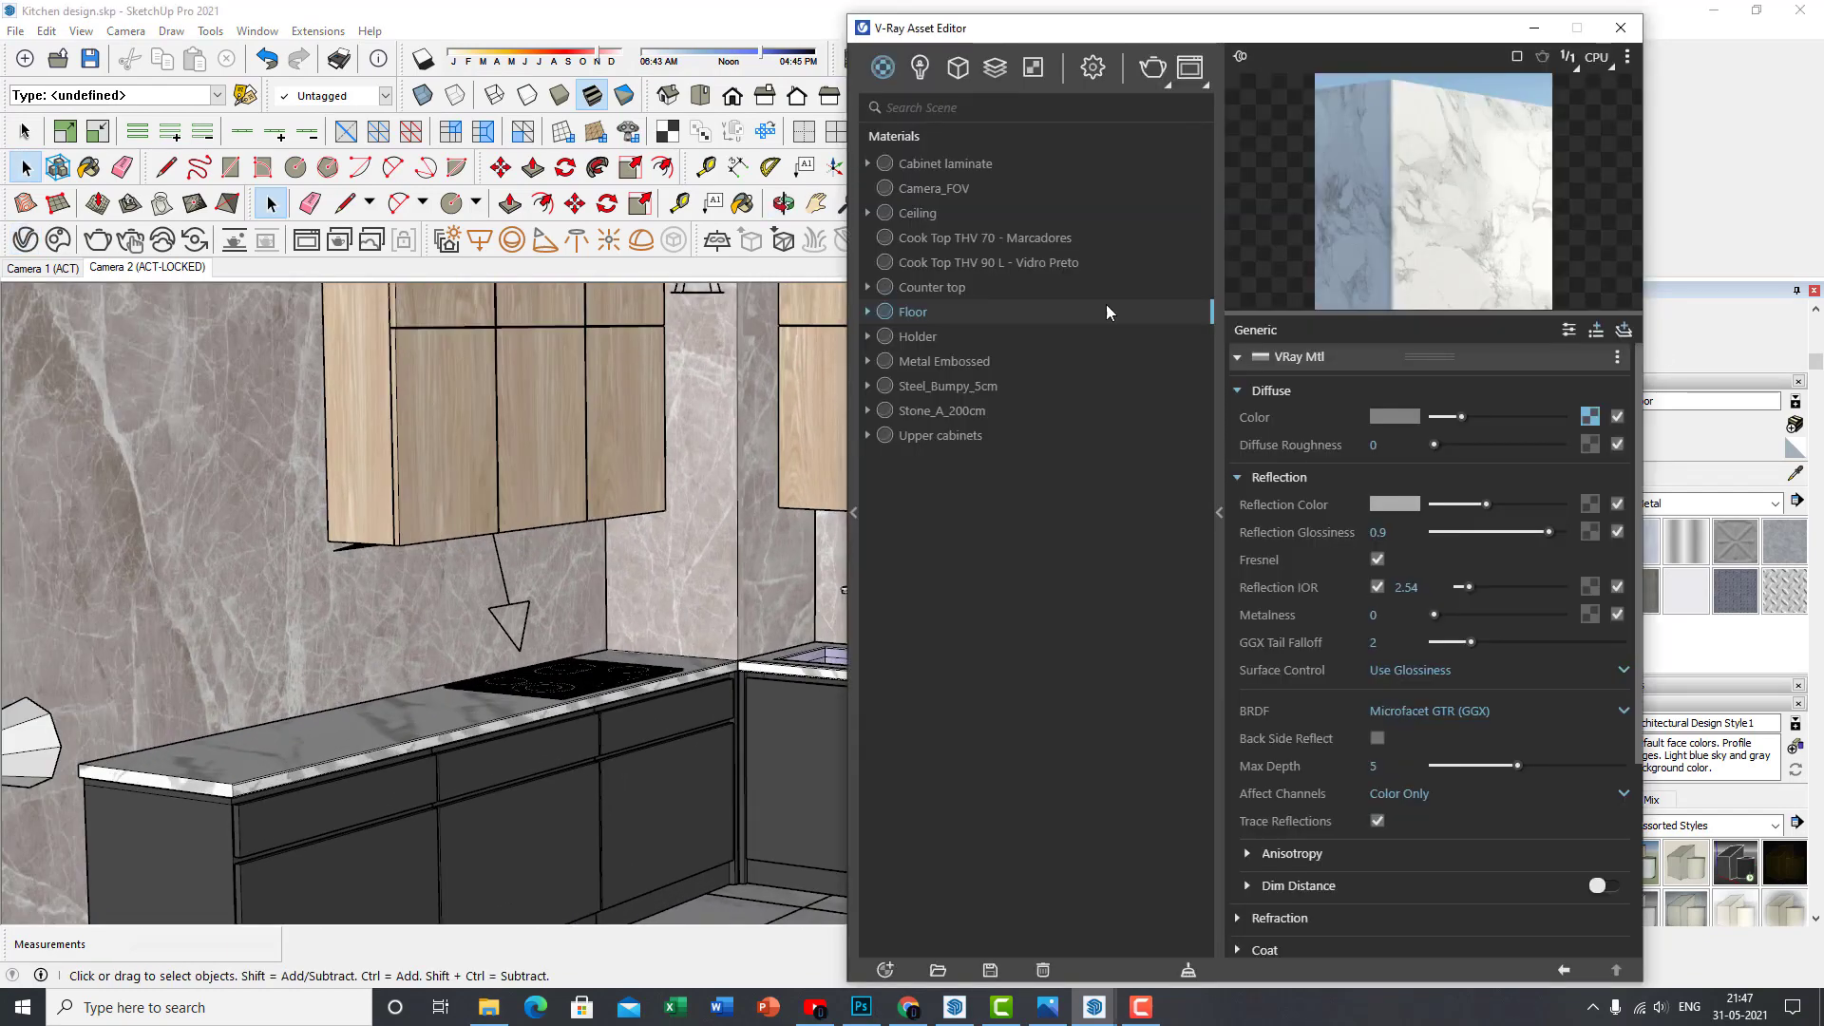
pyautogui.click(1797, 475)
pyautogui.click(563, 437)
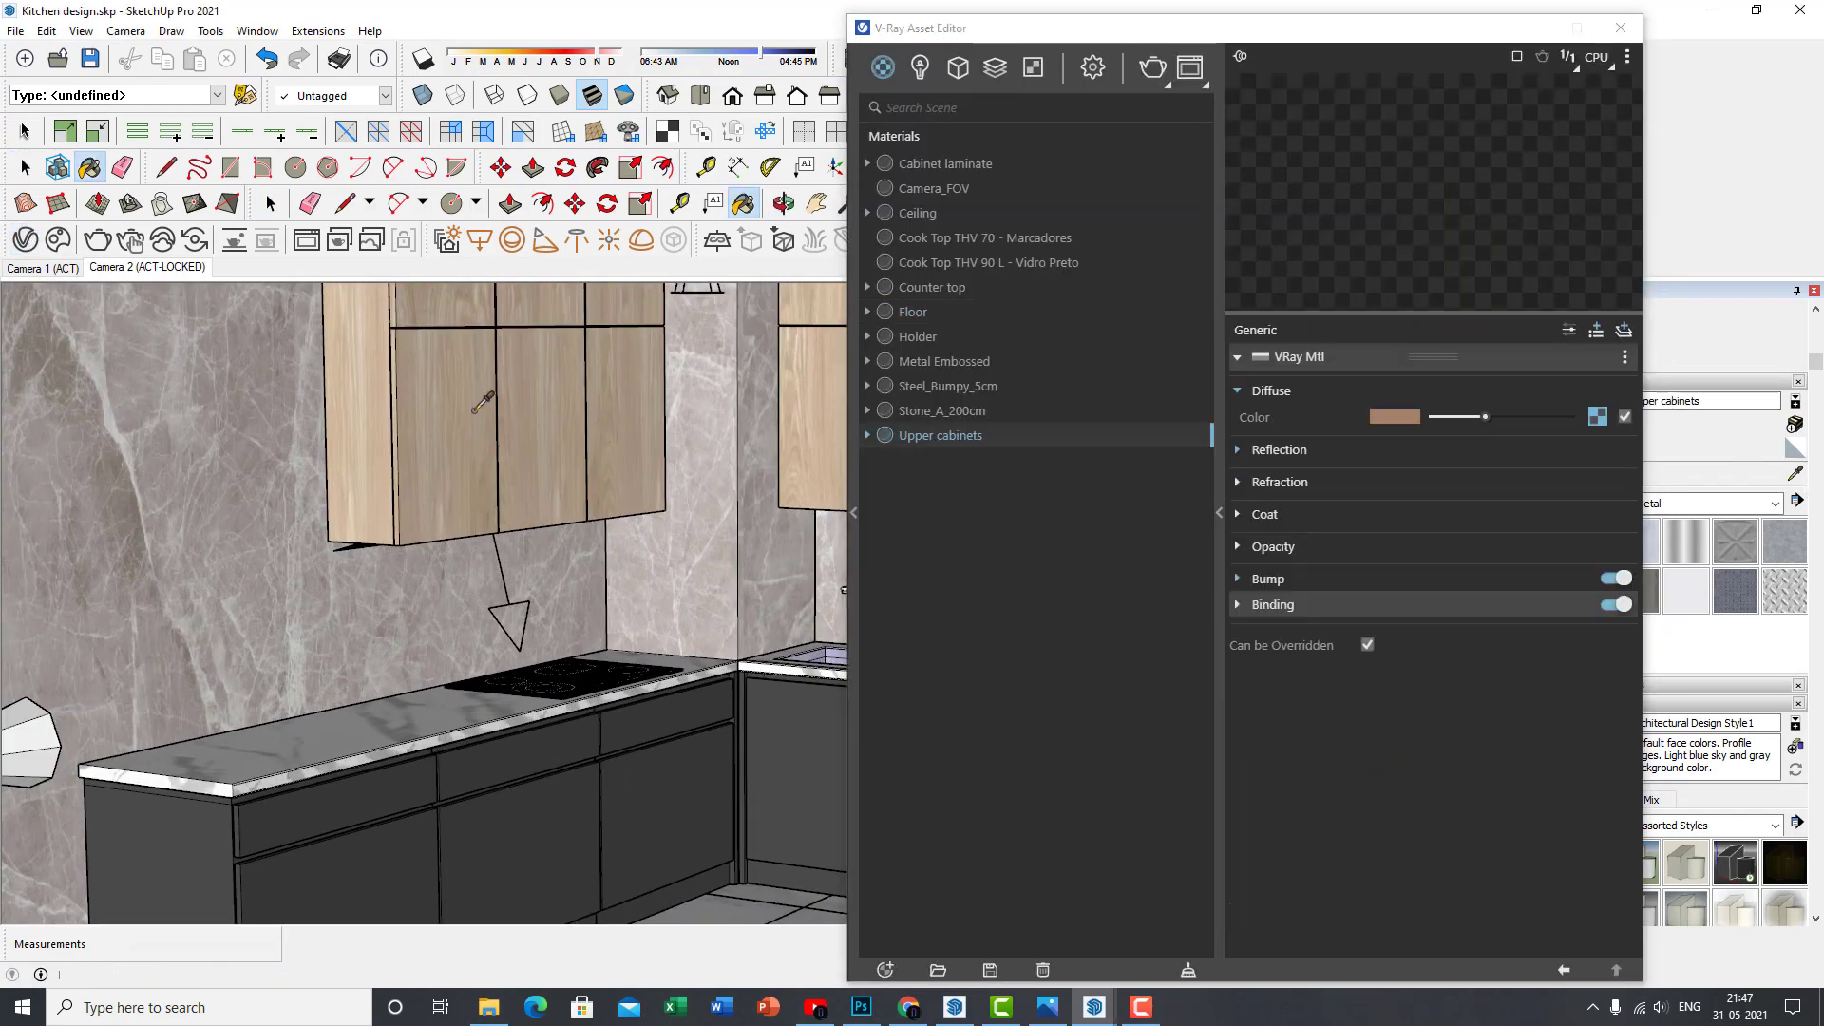
pyautogui.click(1571, 329)
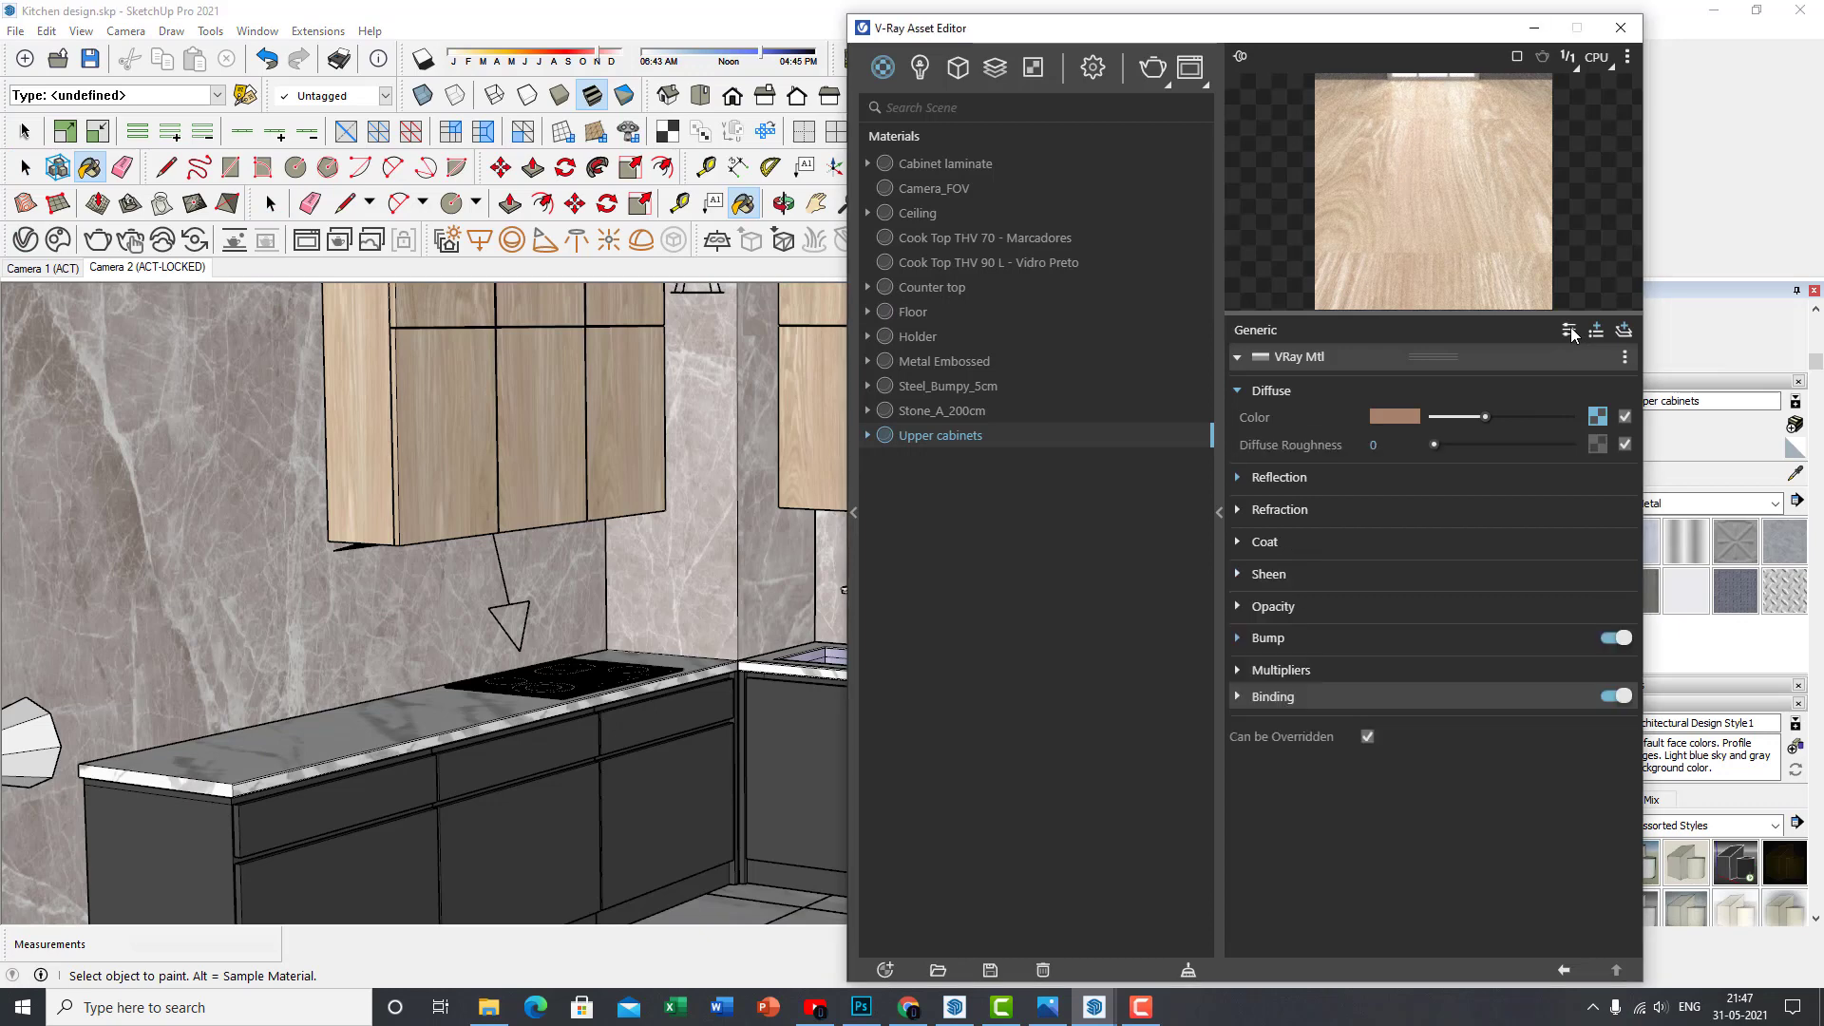
# Review the Reflection, Coat and Sheen settings of the Upper cabinets material
pyautogui.click(1288, 476)
pyautogui.scroll(-3, 1302, 513)
pyautogui.moveTo(1180, 32); pyautogui.dragTo(841, 17)
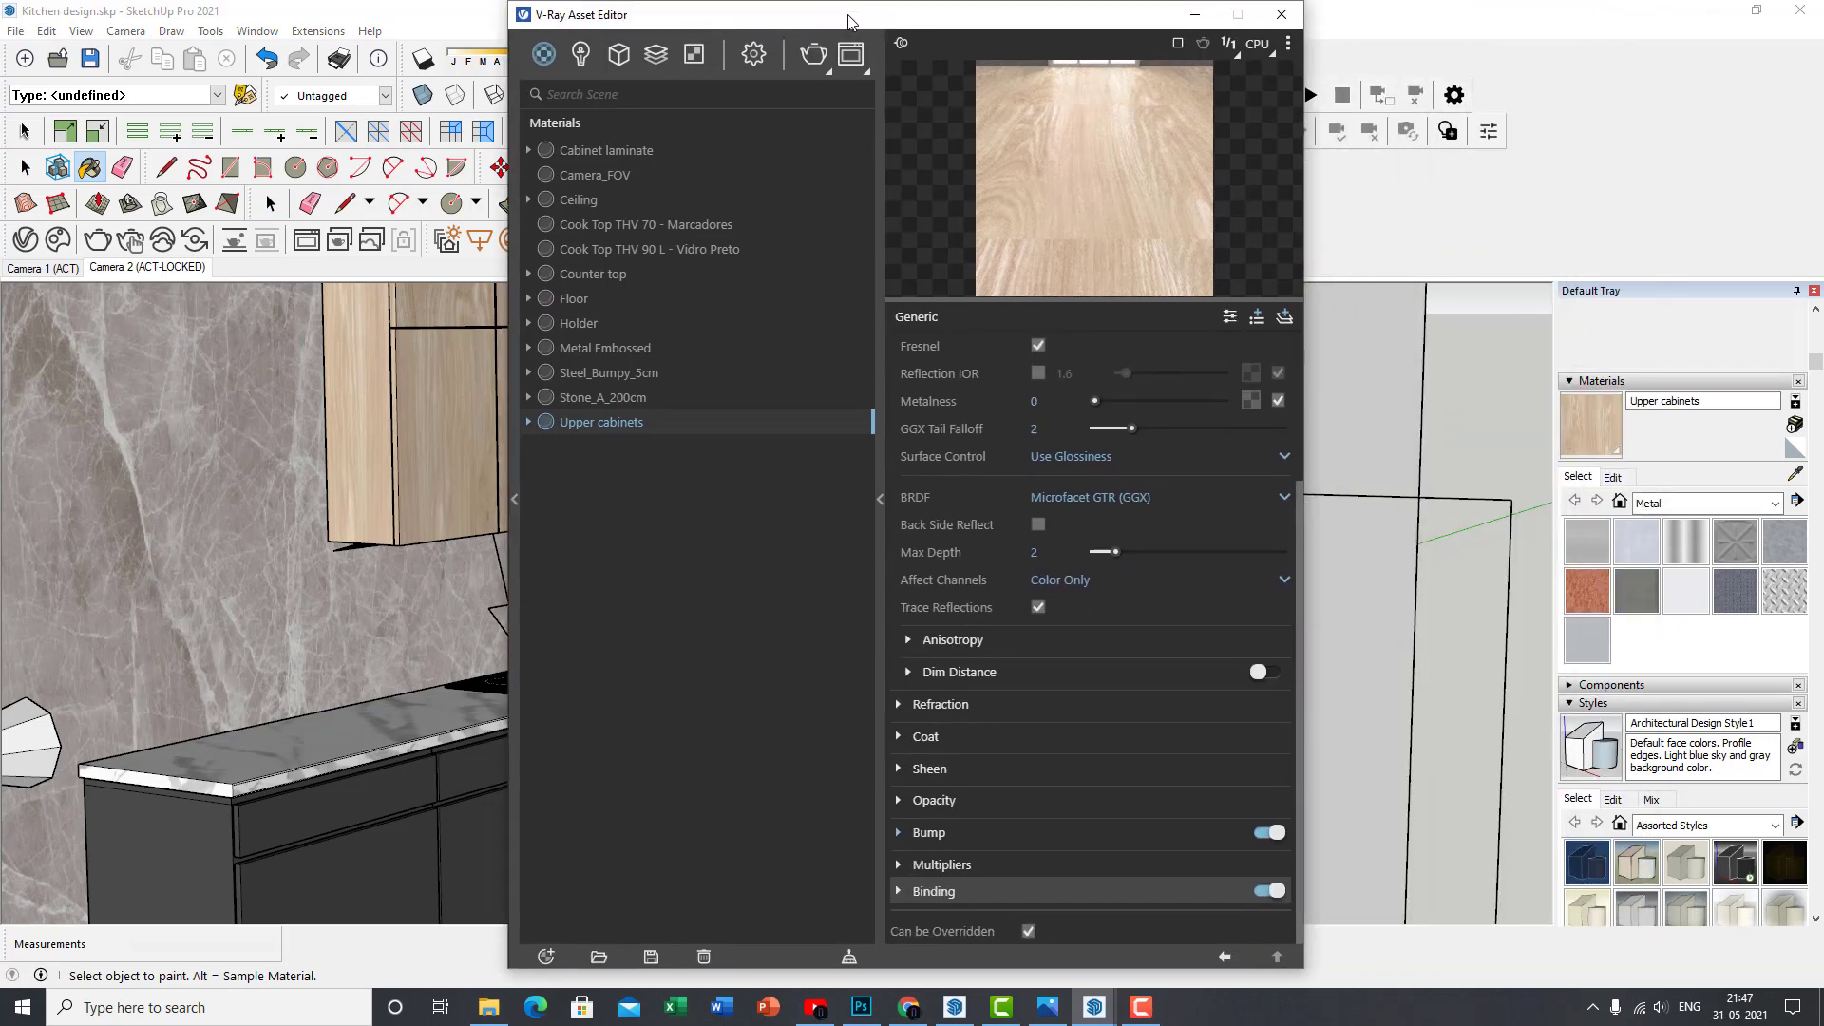
pyautogui.click(988, 737)
pyautogui.click(988, 737)
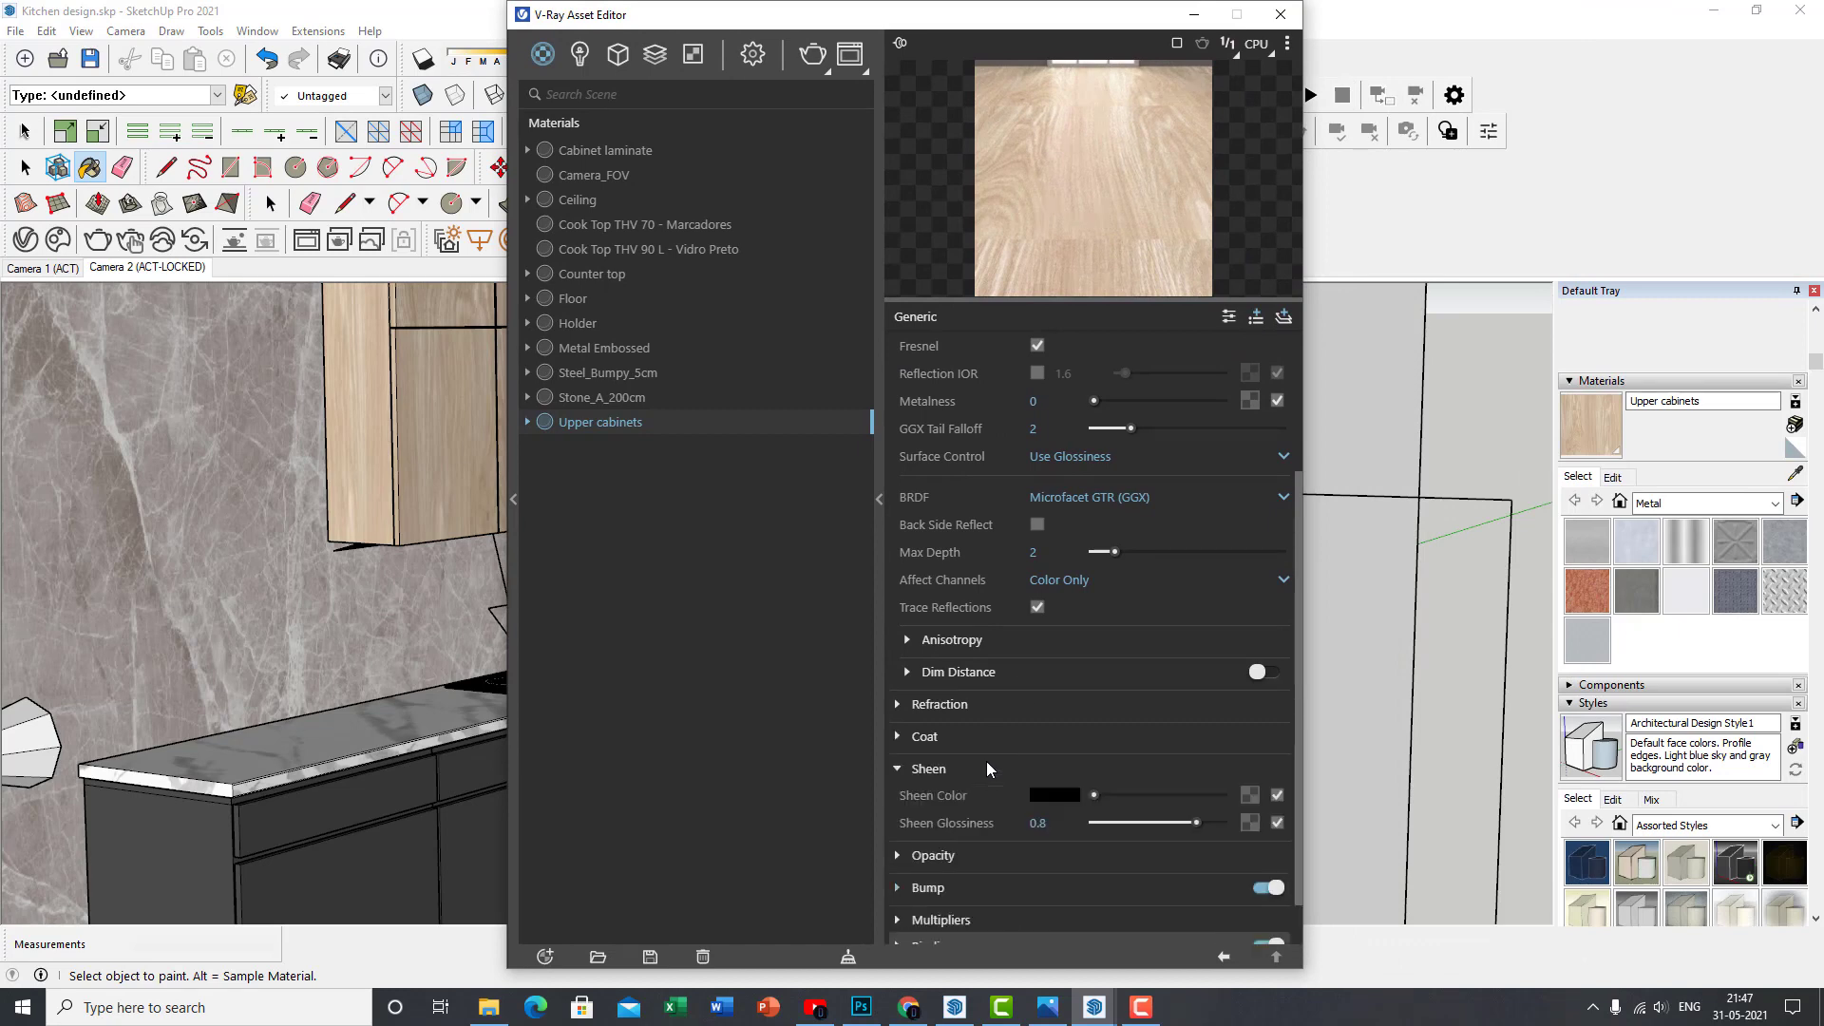
# Inspect the Upper cabinets' bump settings and the Saturation curve of the normal map's Spline Curve
pyautogui.click(1000, 832)
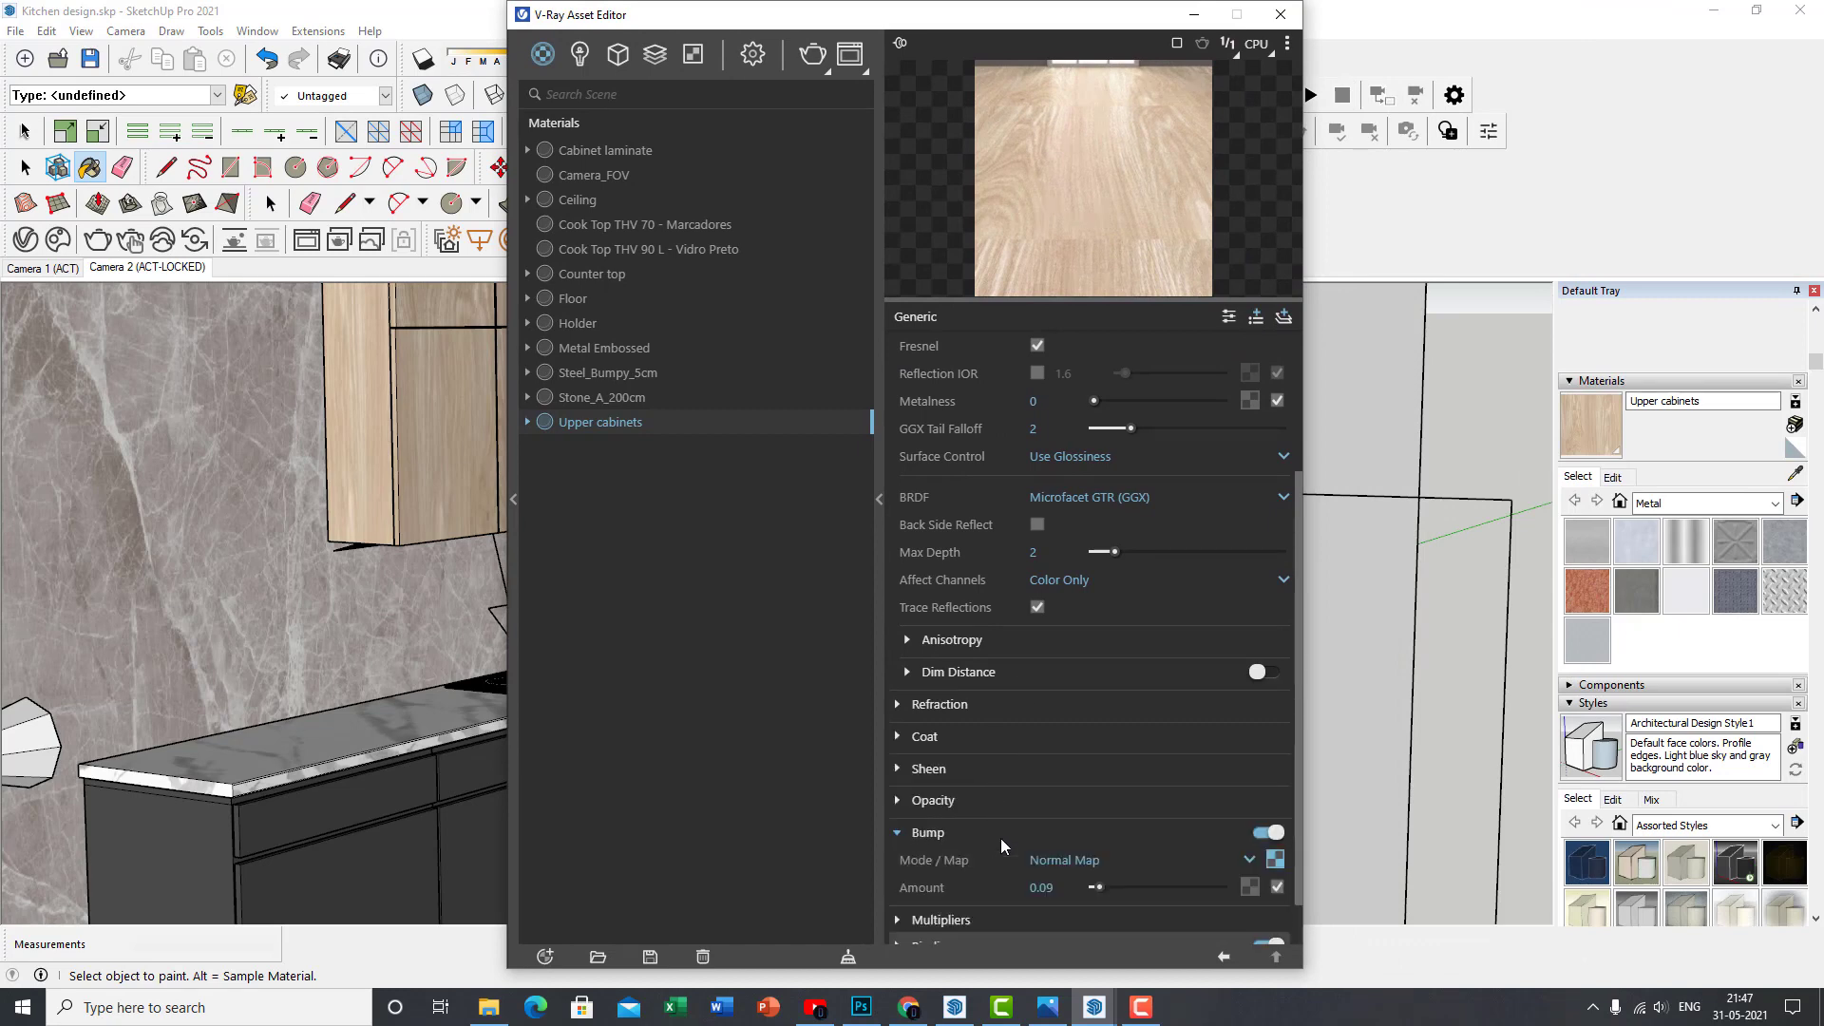
pyautogui.scroll(-1, 1000, 855)
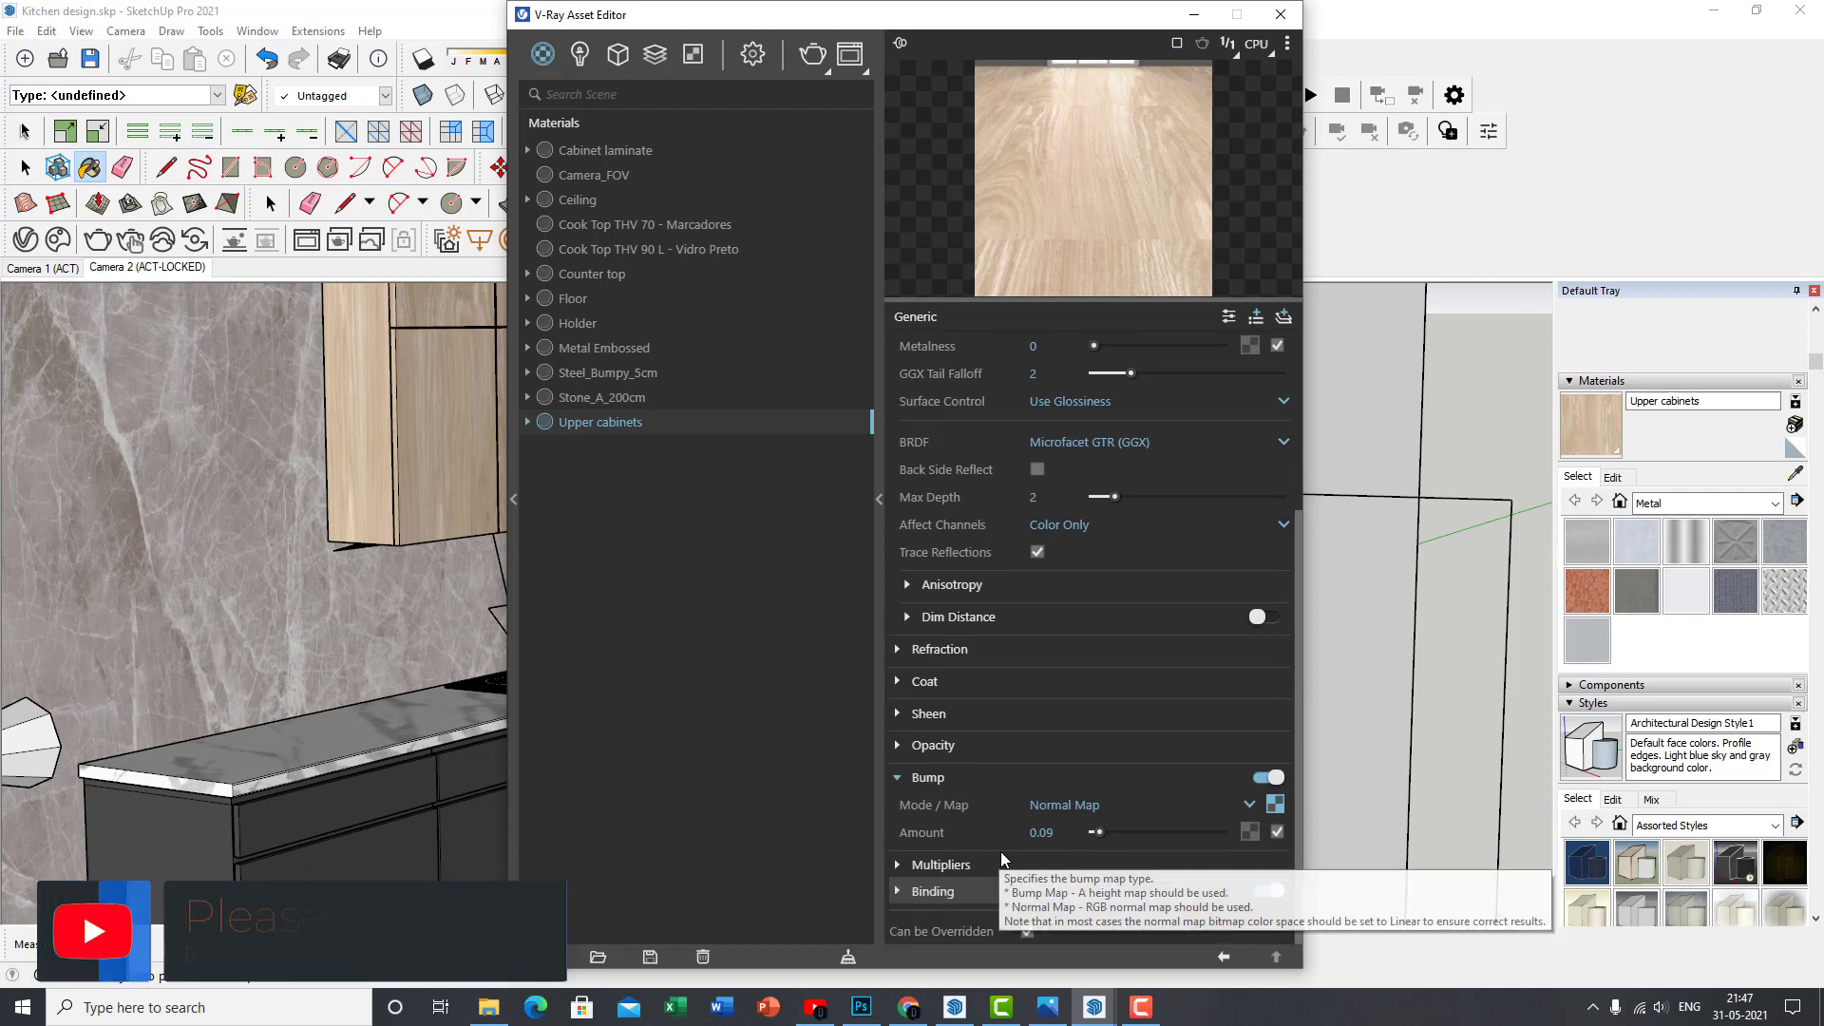
pyautogui.click(1275, 804)
pyautogui.click(1111, 435)
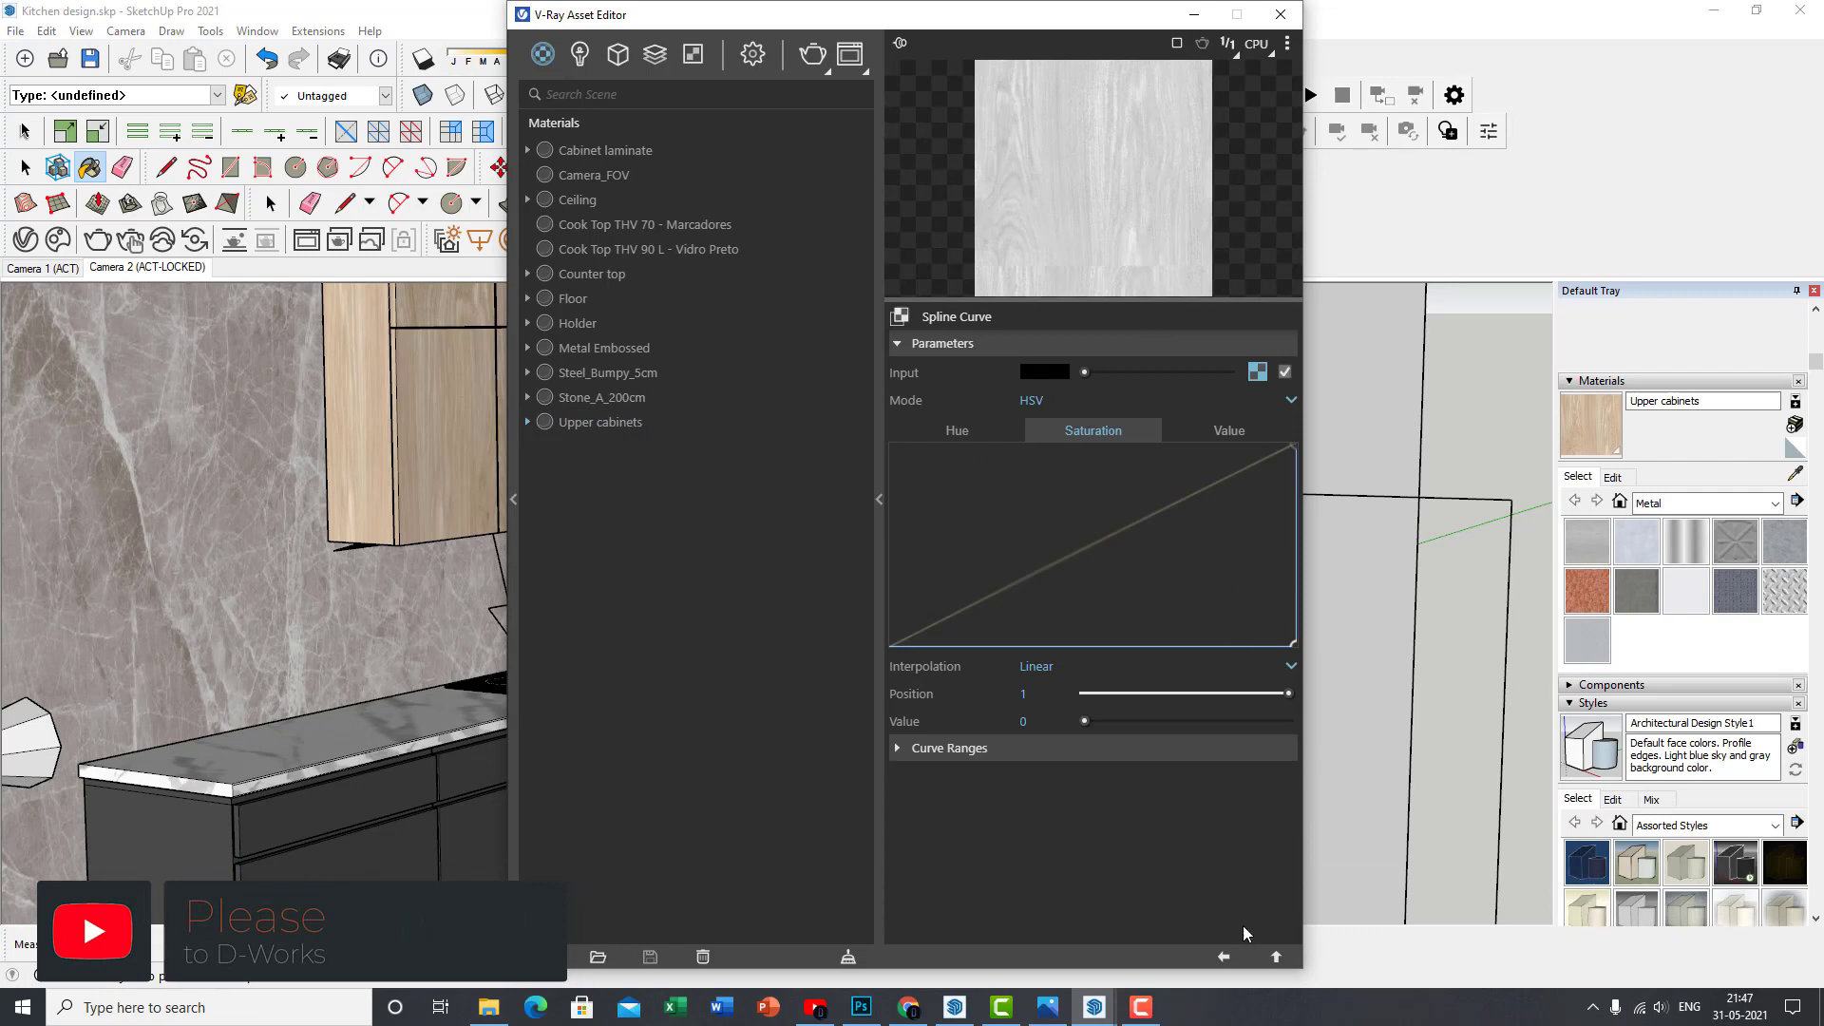
pyautogui.click(1223, 957)
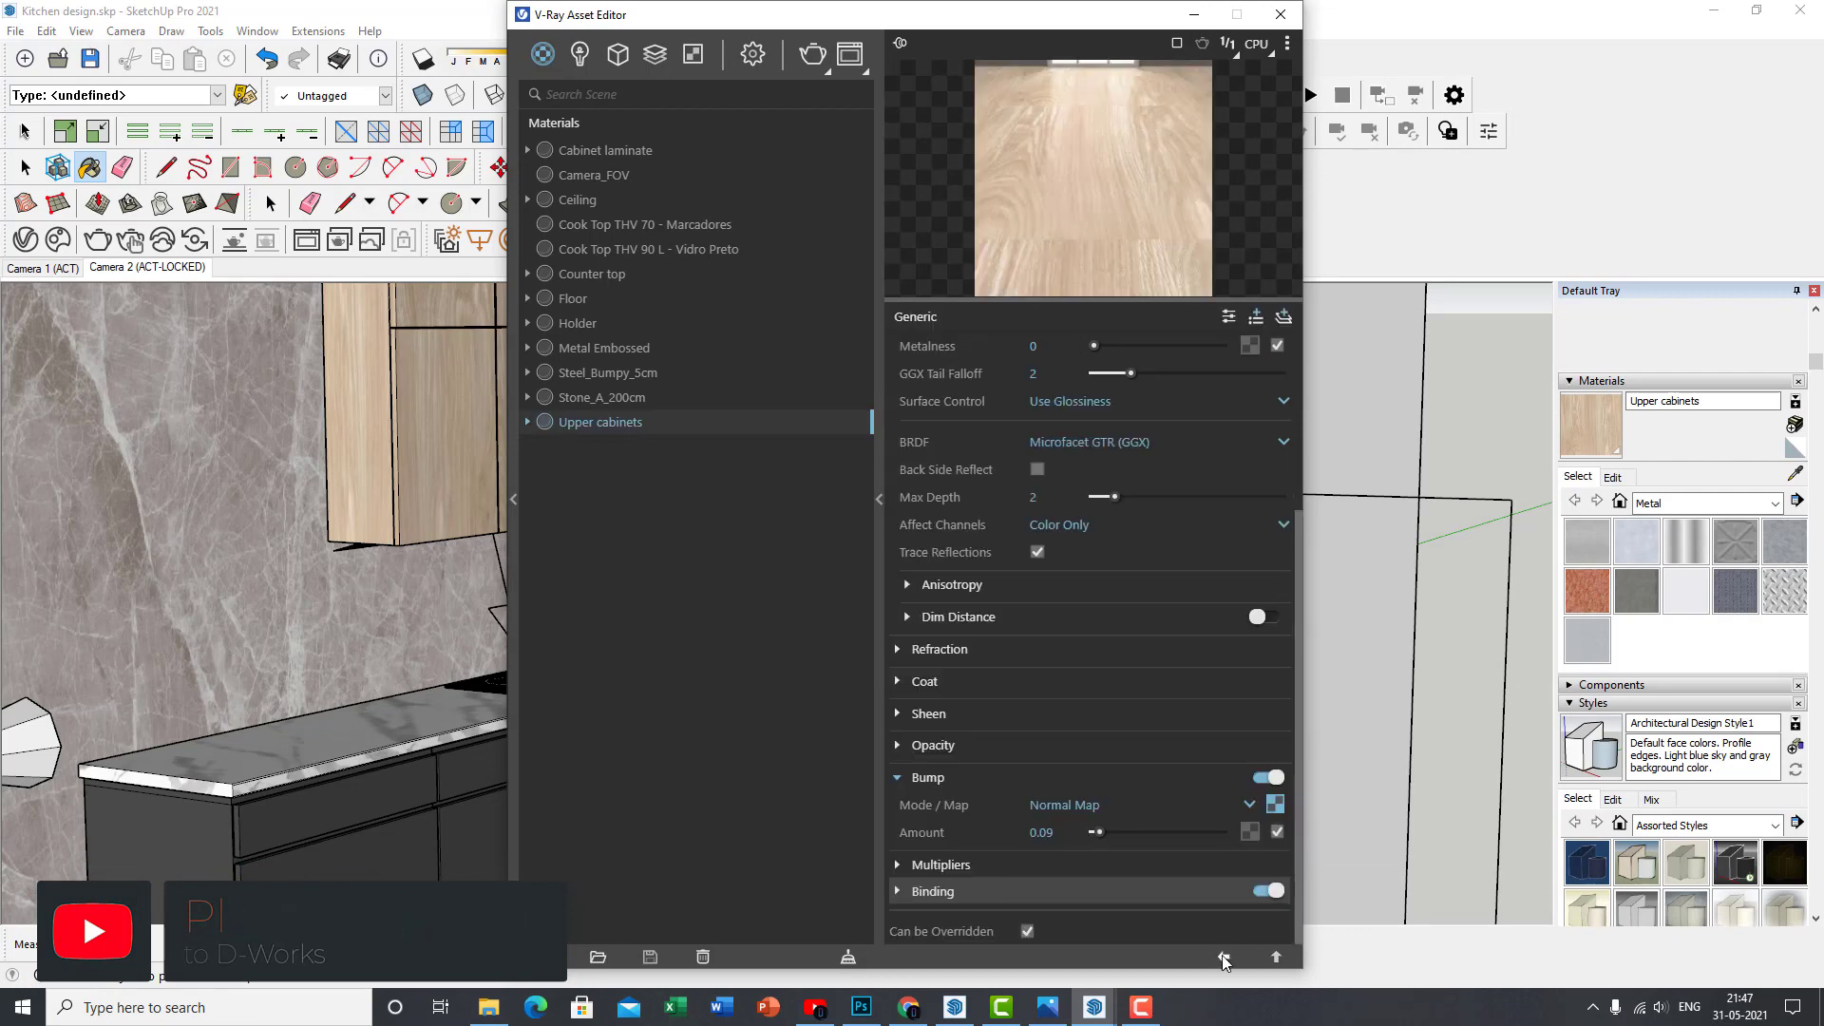
# Open the diffuse bitmap of the Upper cabinets material and review its image file and Texture Placement settings
pyautogui.scroll(5, 1150, 681)
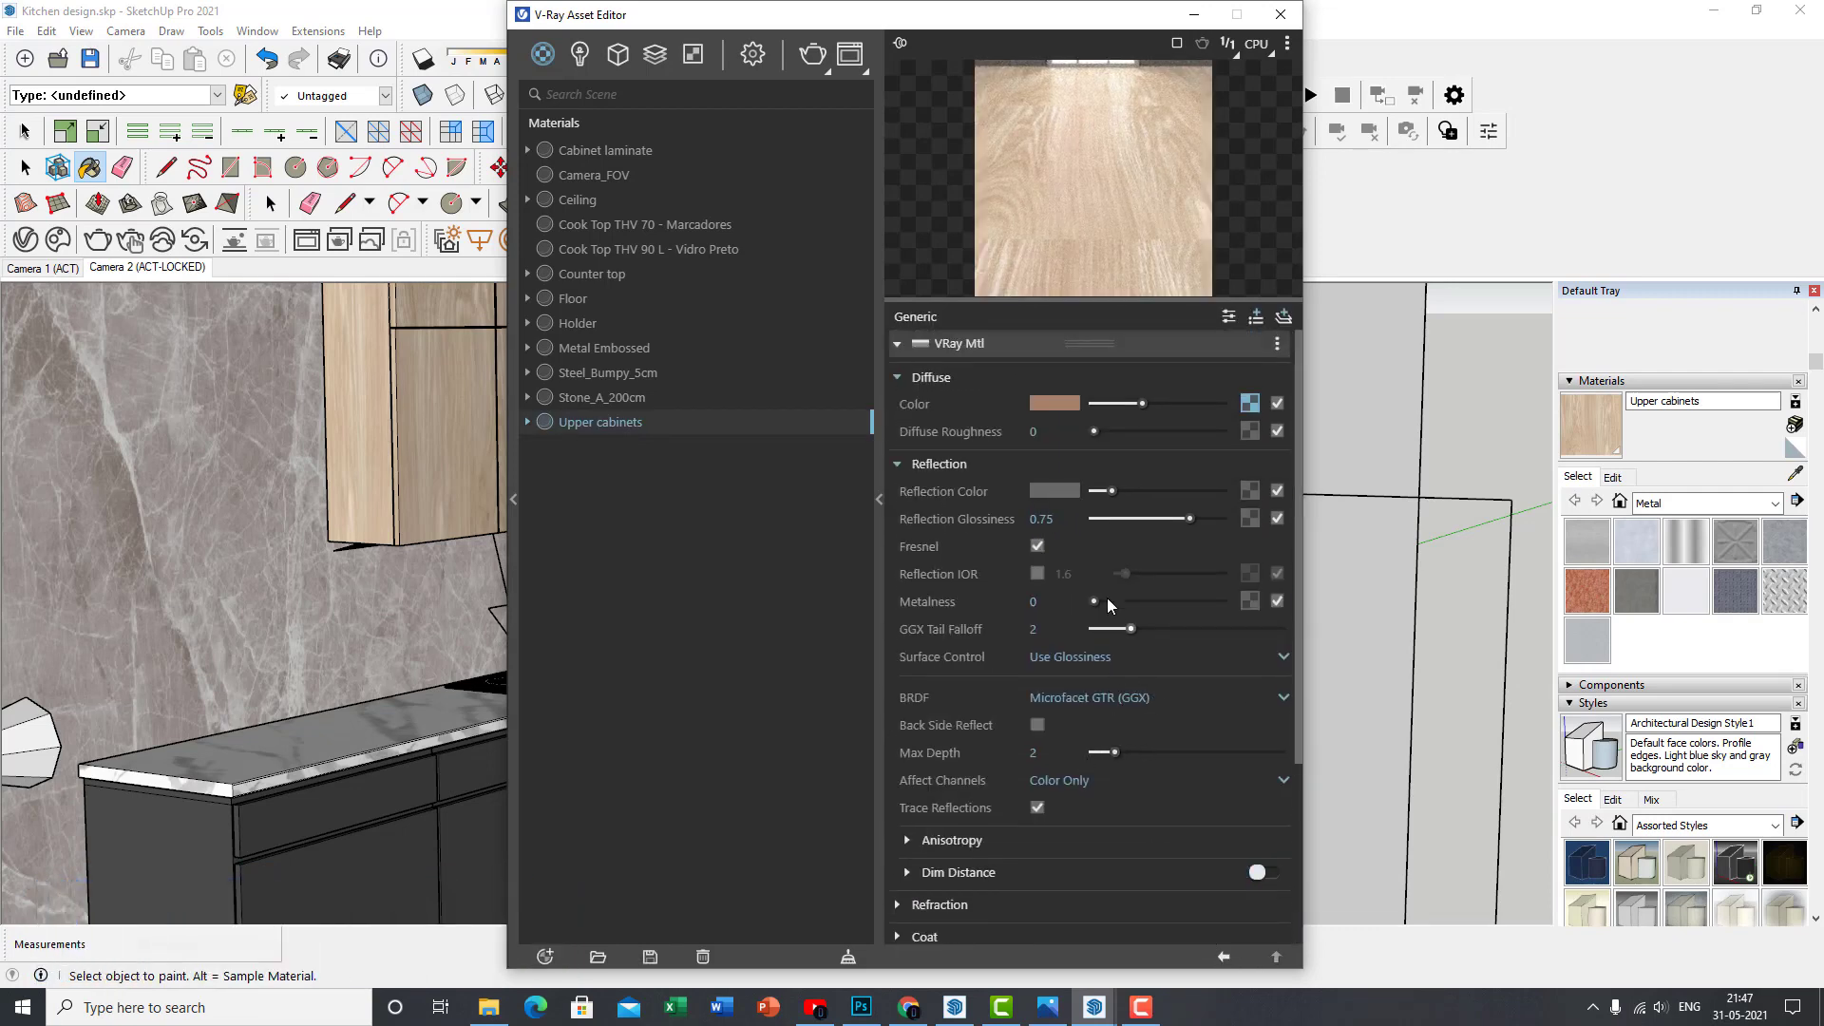
pyautogui.click(1249, 402)
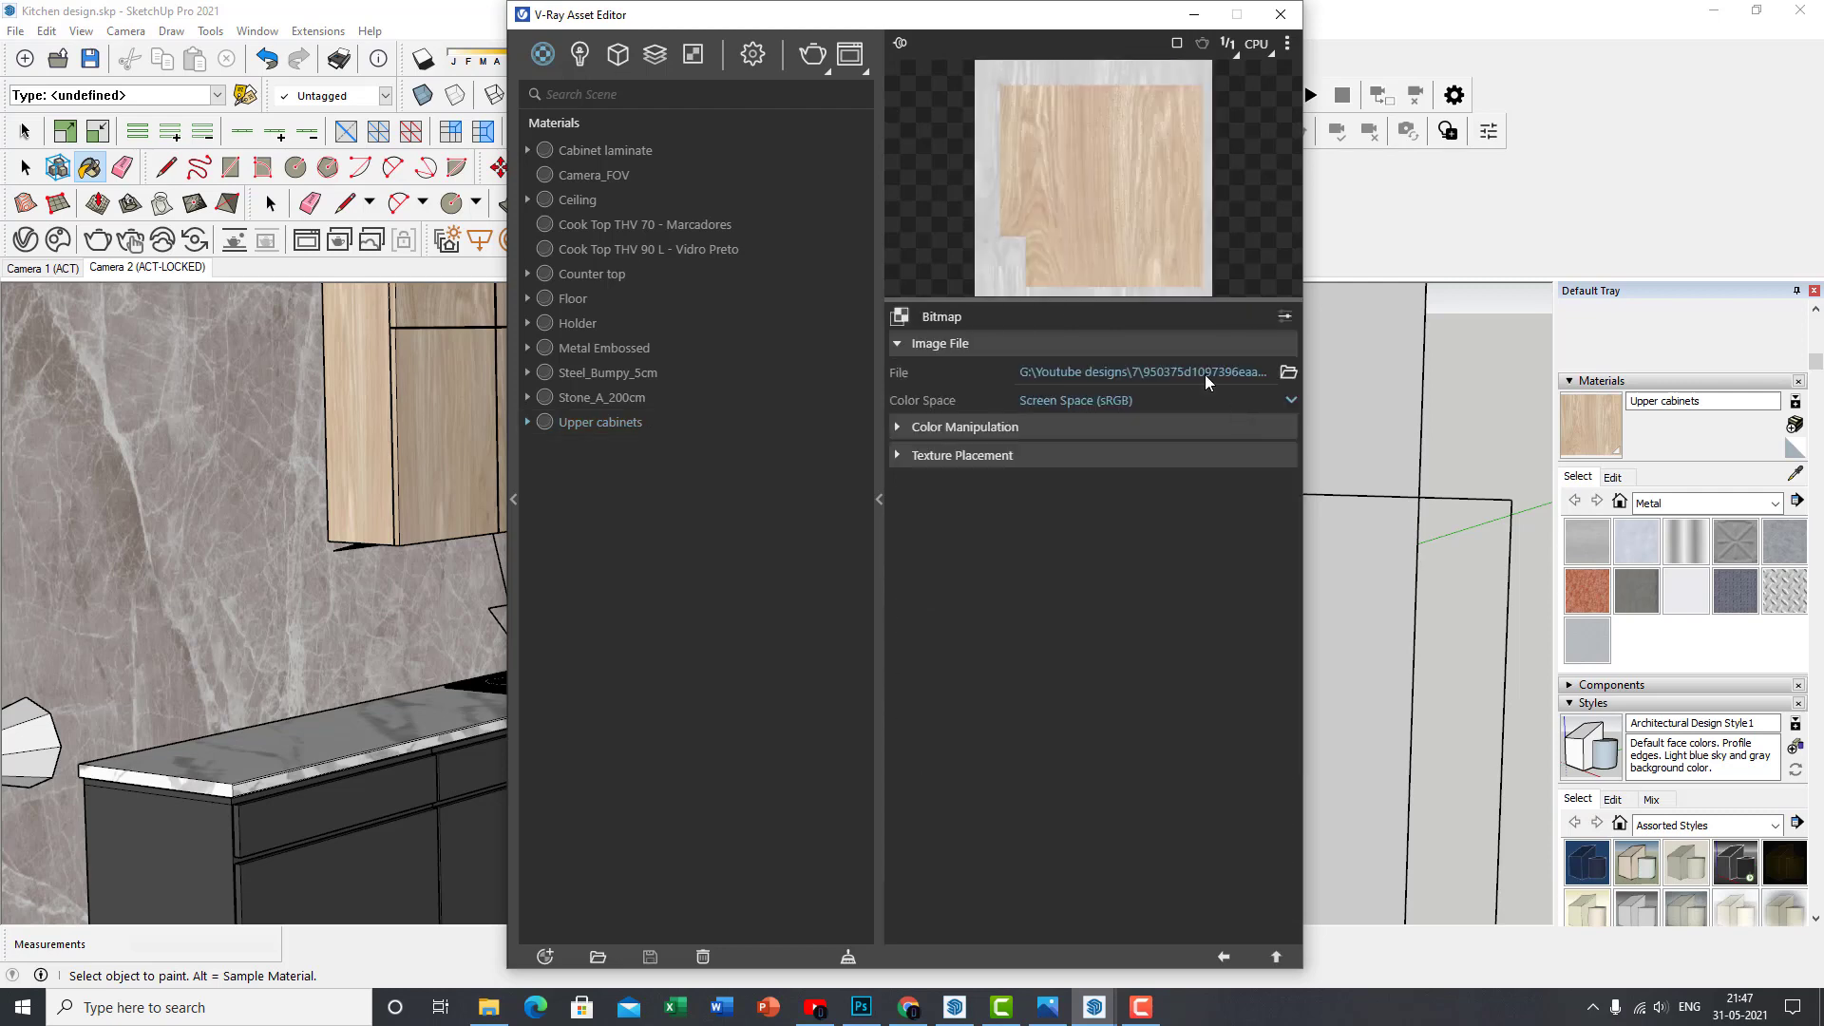
pyautogui.click(1227, 957)
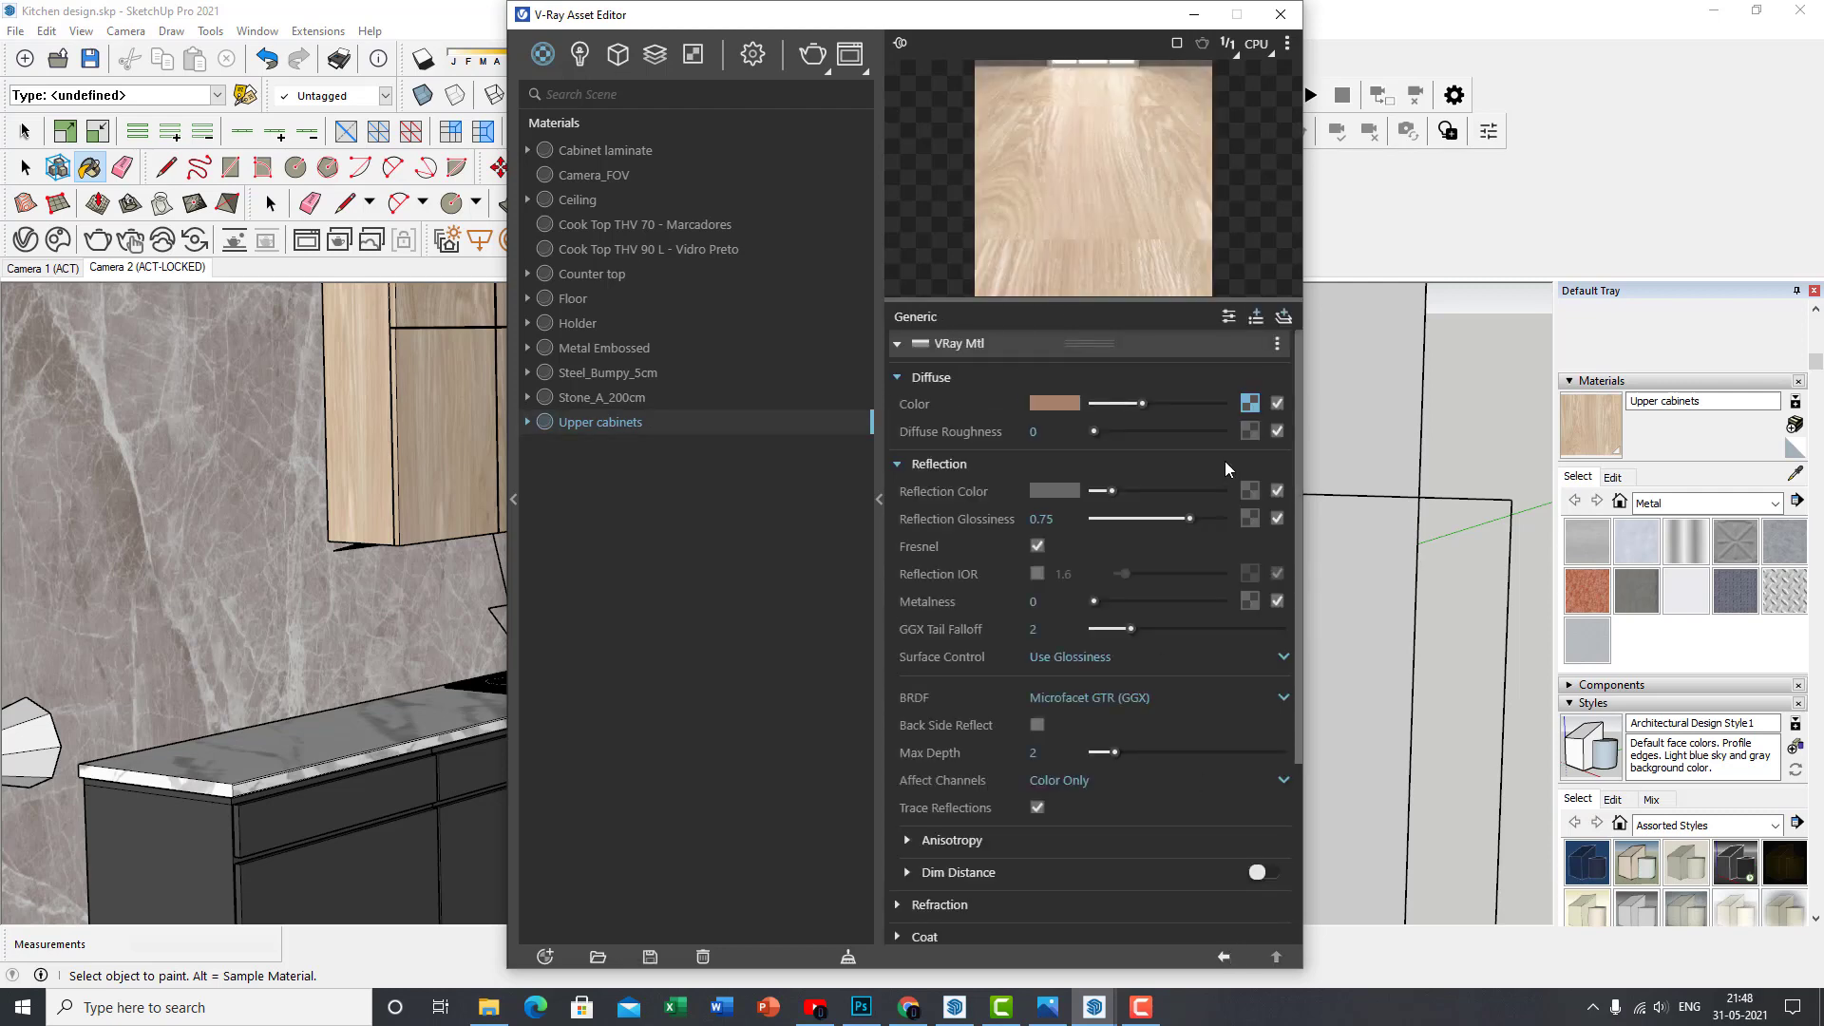
pyautogui.click(1250, 403)
pyautogui.click(984, 458)
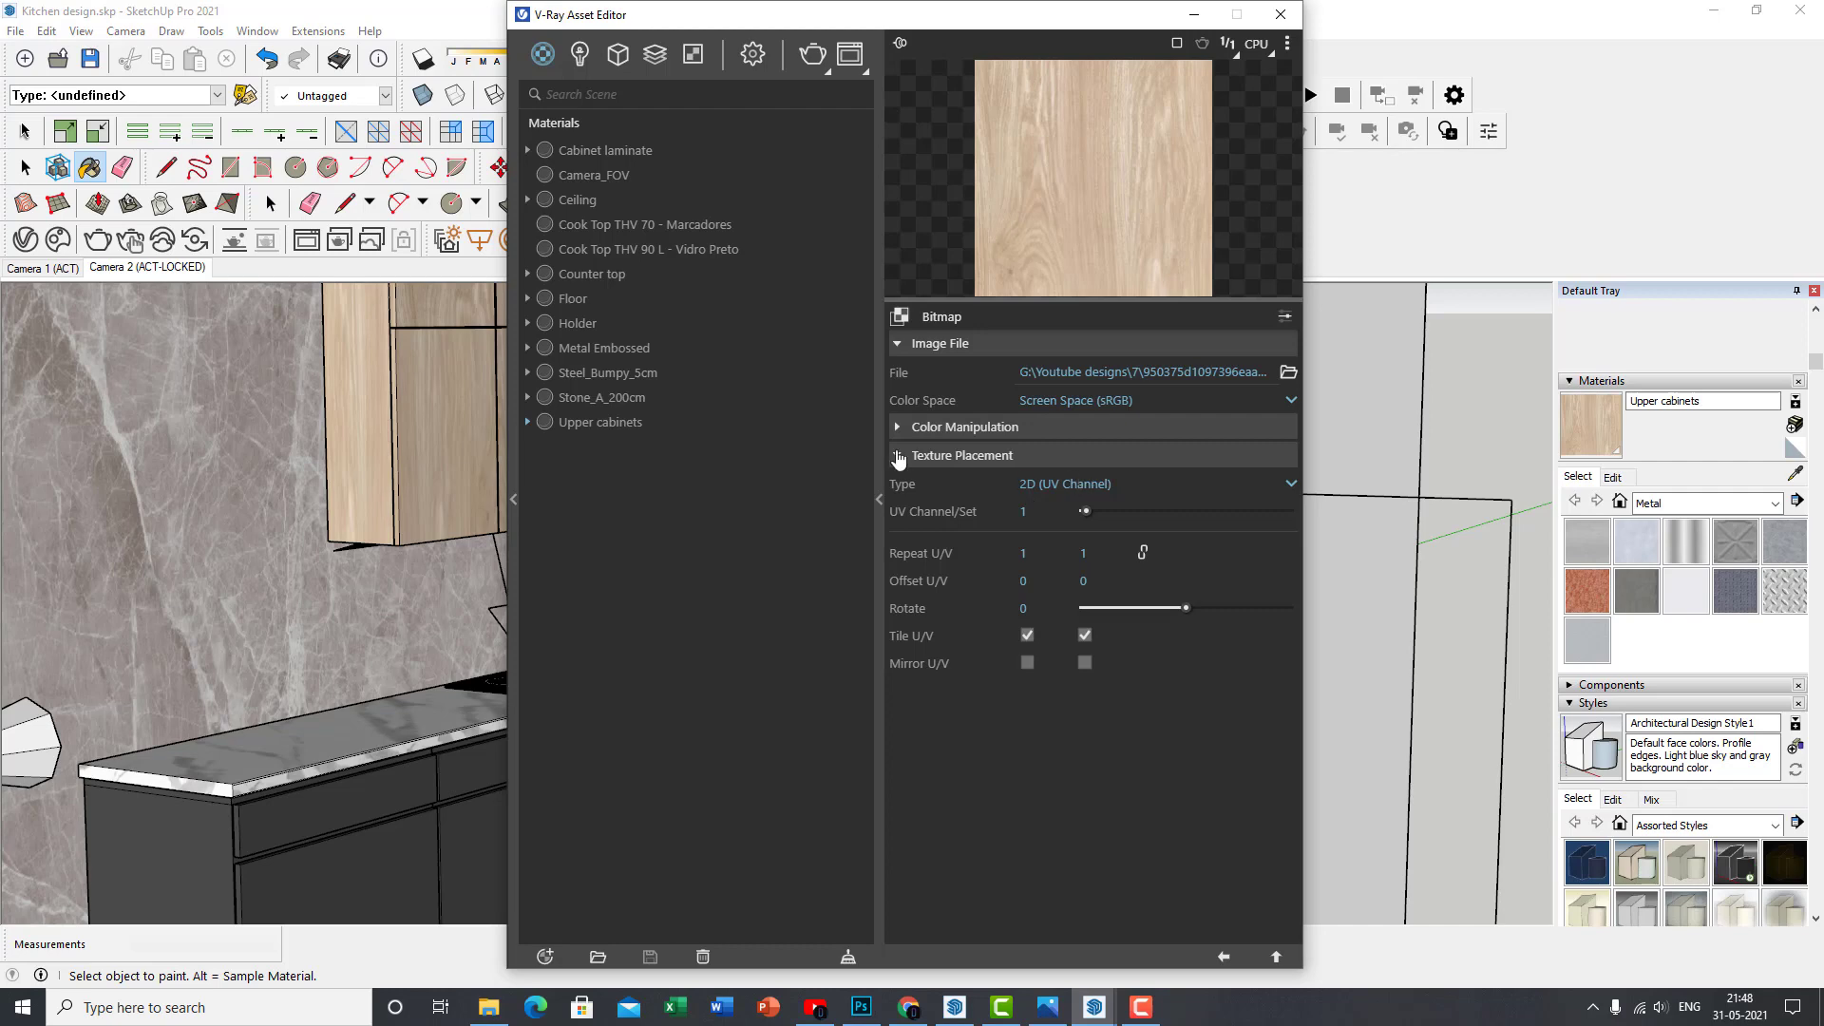
pyautogui.click(956, 458)
pyautogui.click(957, 460)
# Set the Upper cabinets bitmap's UV Channel/Set to 0 and return to the material's settings
pyautogui.moveTo(864, 22); pyautogui.dragTo(928, 57)
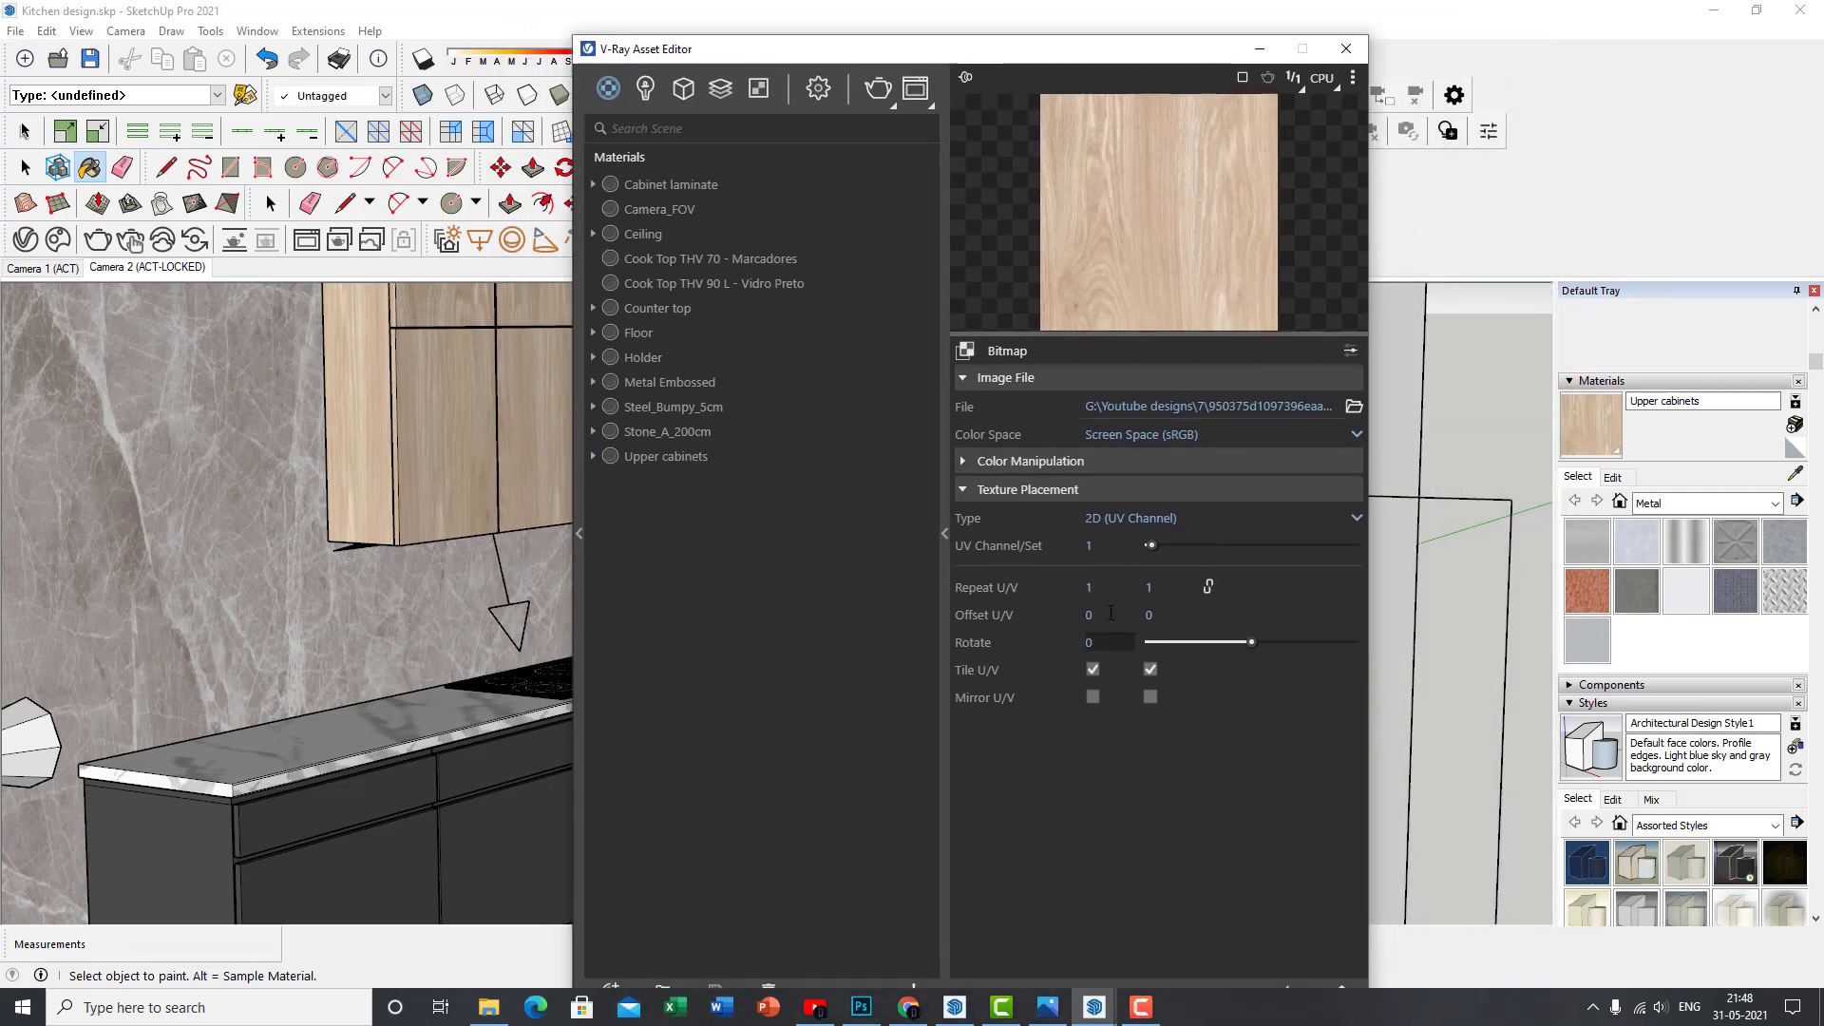
pyautogui.click(1149, 520)
pyautogui.click(1147, 545)
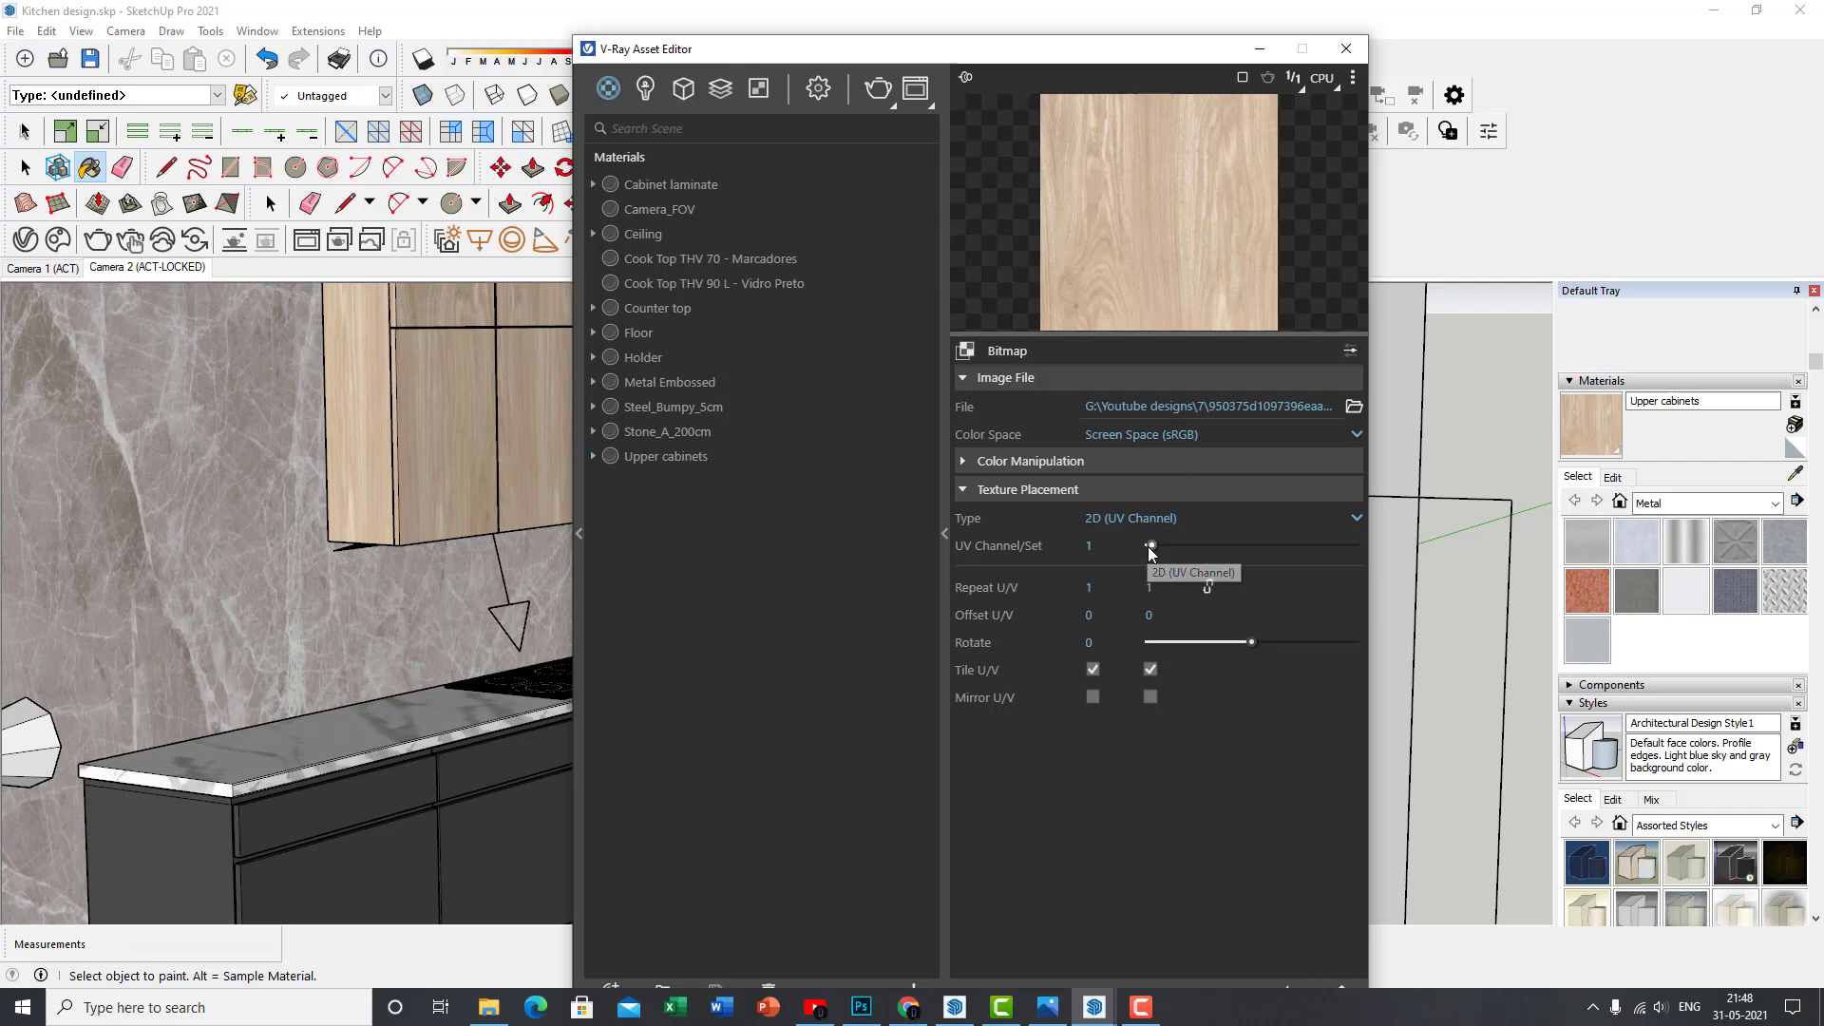
pyautogui.moveTo(1151, 544); pyautogui.dragTo(1118, 568)
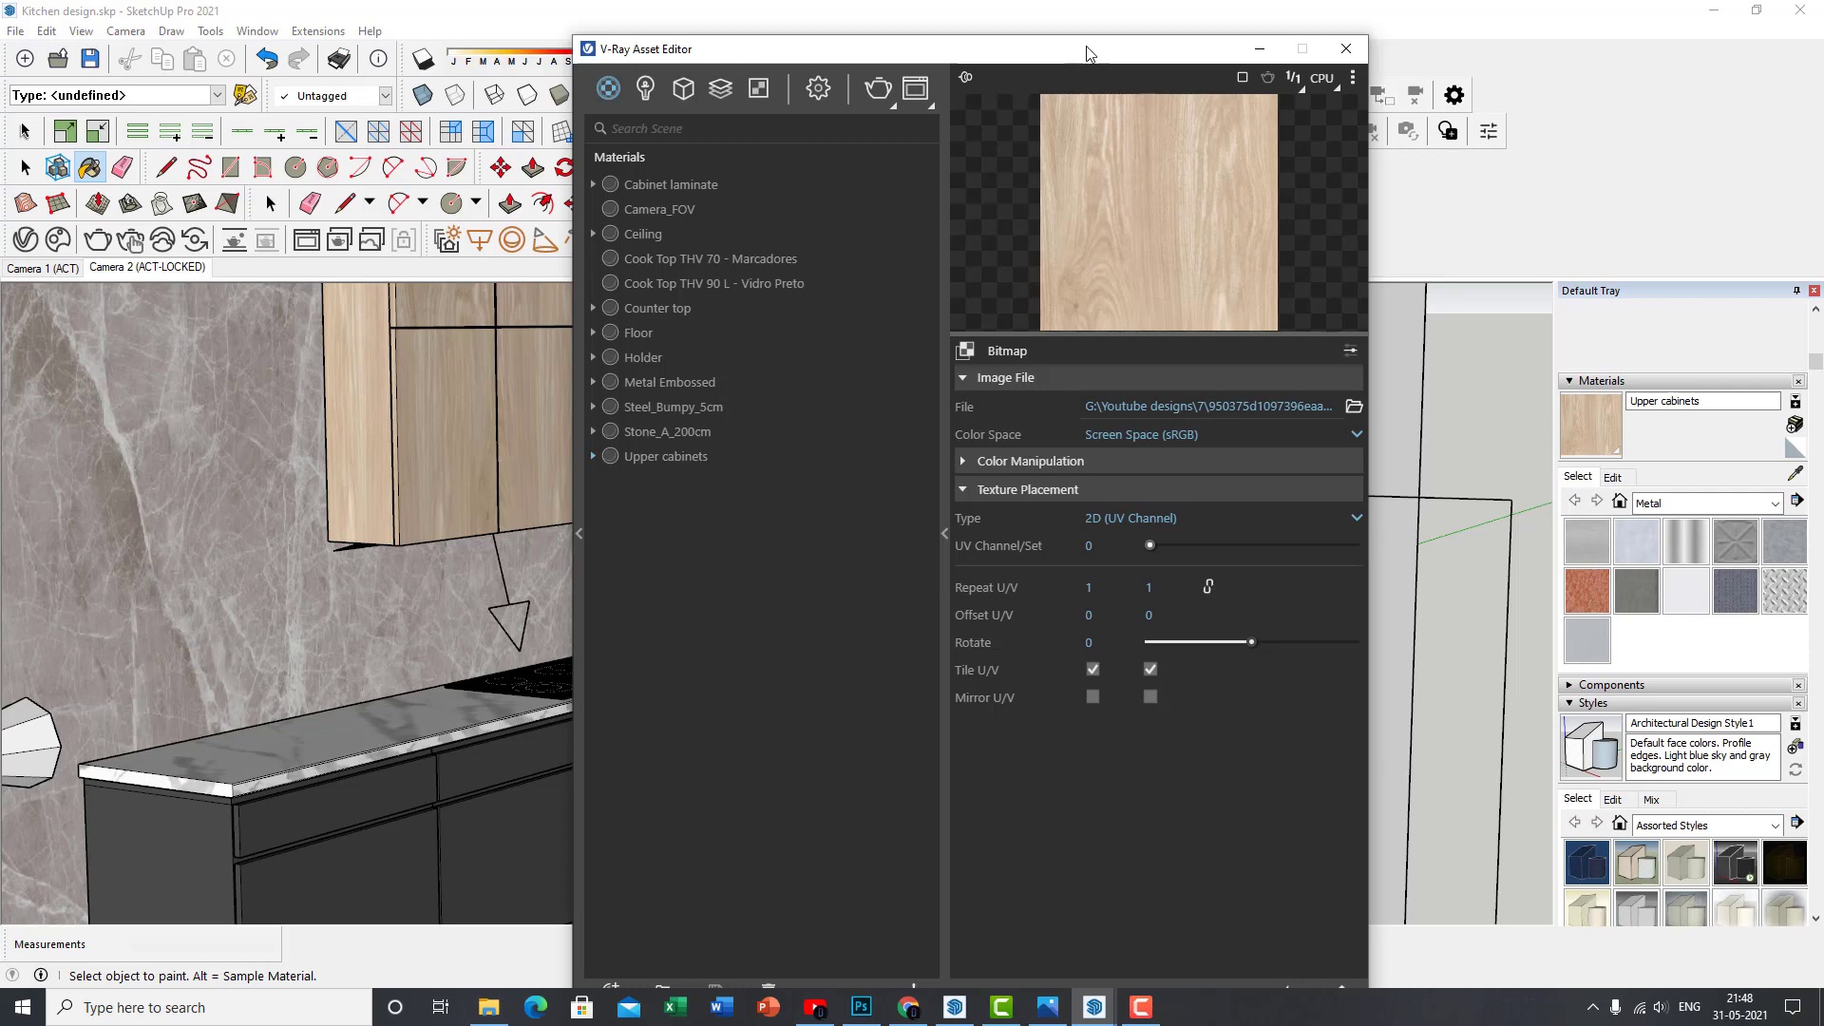
pyautogui.moveTo(1088, 49); pyautogui.dragTo(1083, 26)
pyautogui.click(1285, 967)
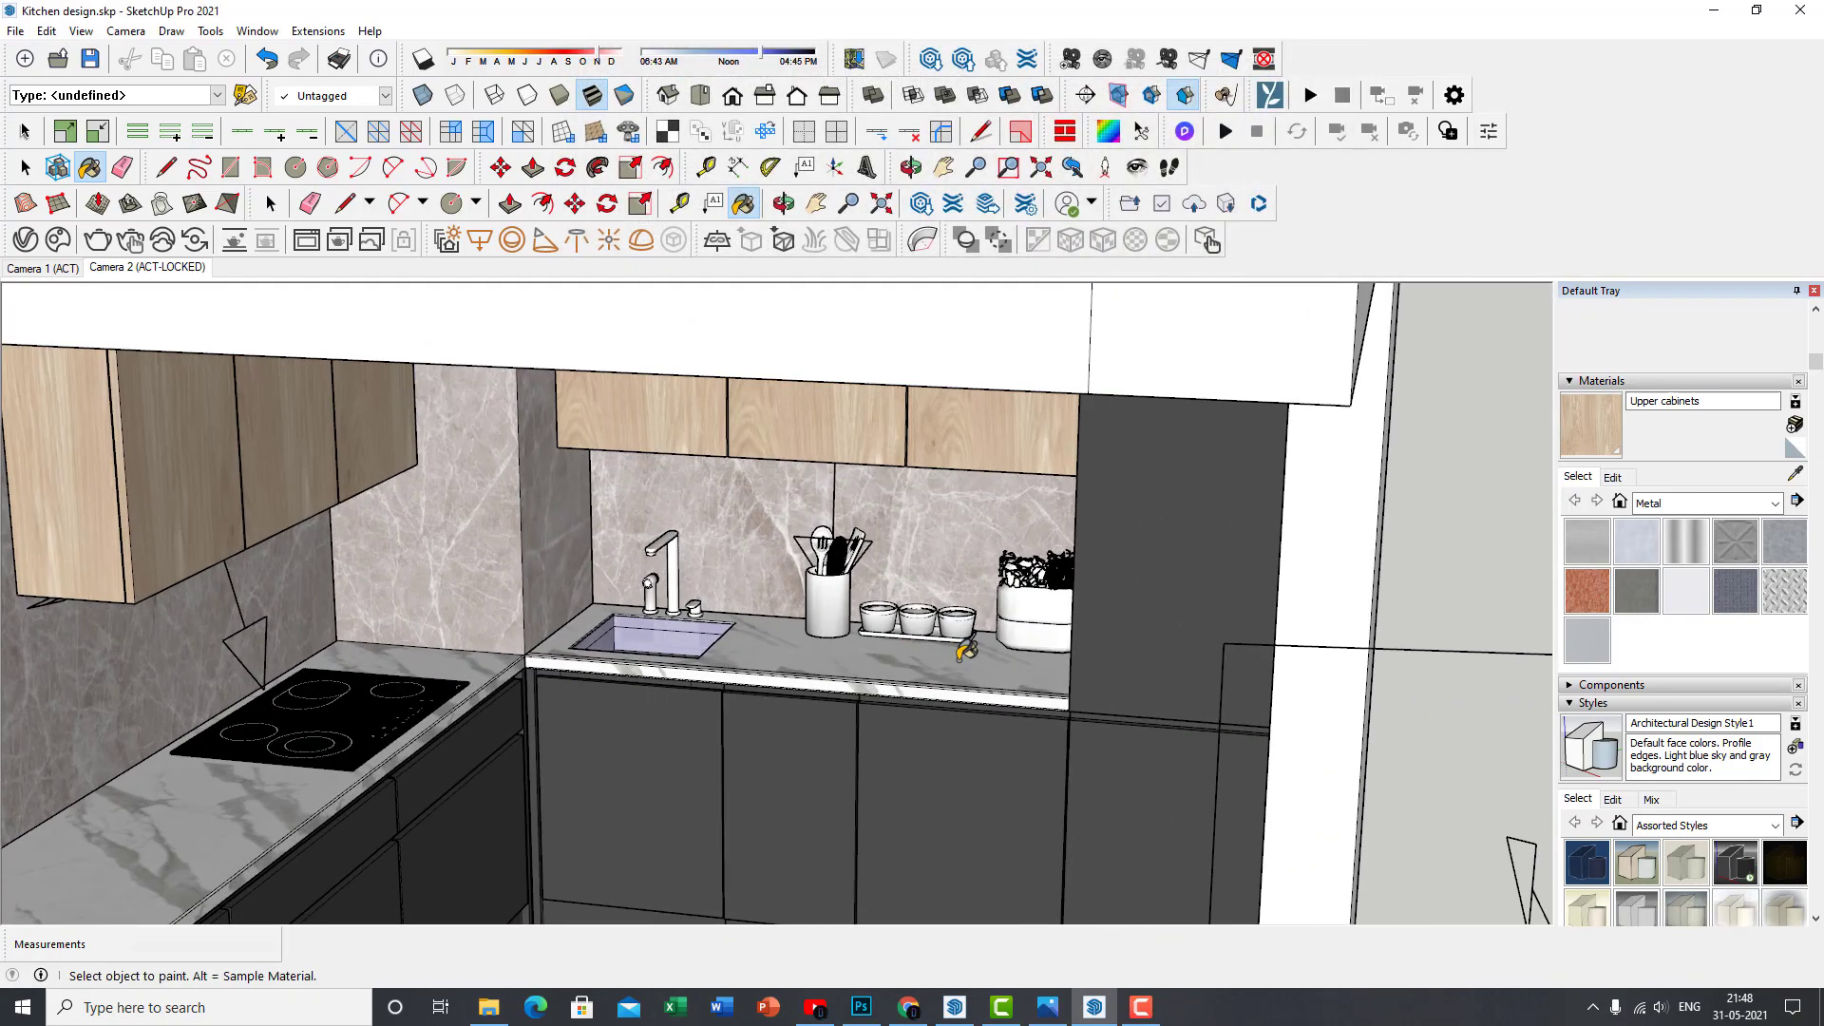
# Look over the textured kitchen, from the wooden upper cabinets and stone wall to the base cabinets and floor
pyautogui.moveTo(966, 651); pyautogui.dragTo(953, 588, button='middle')
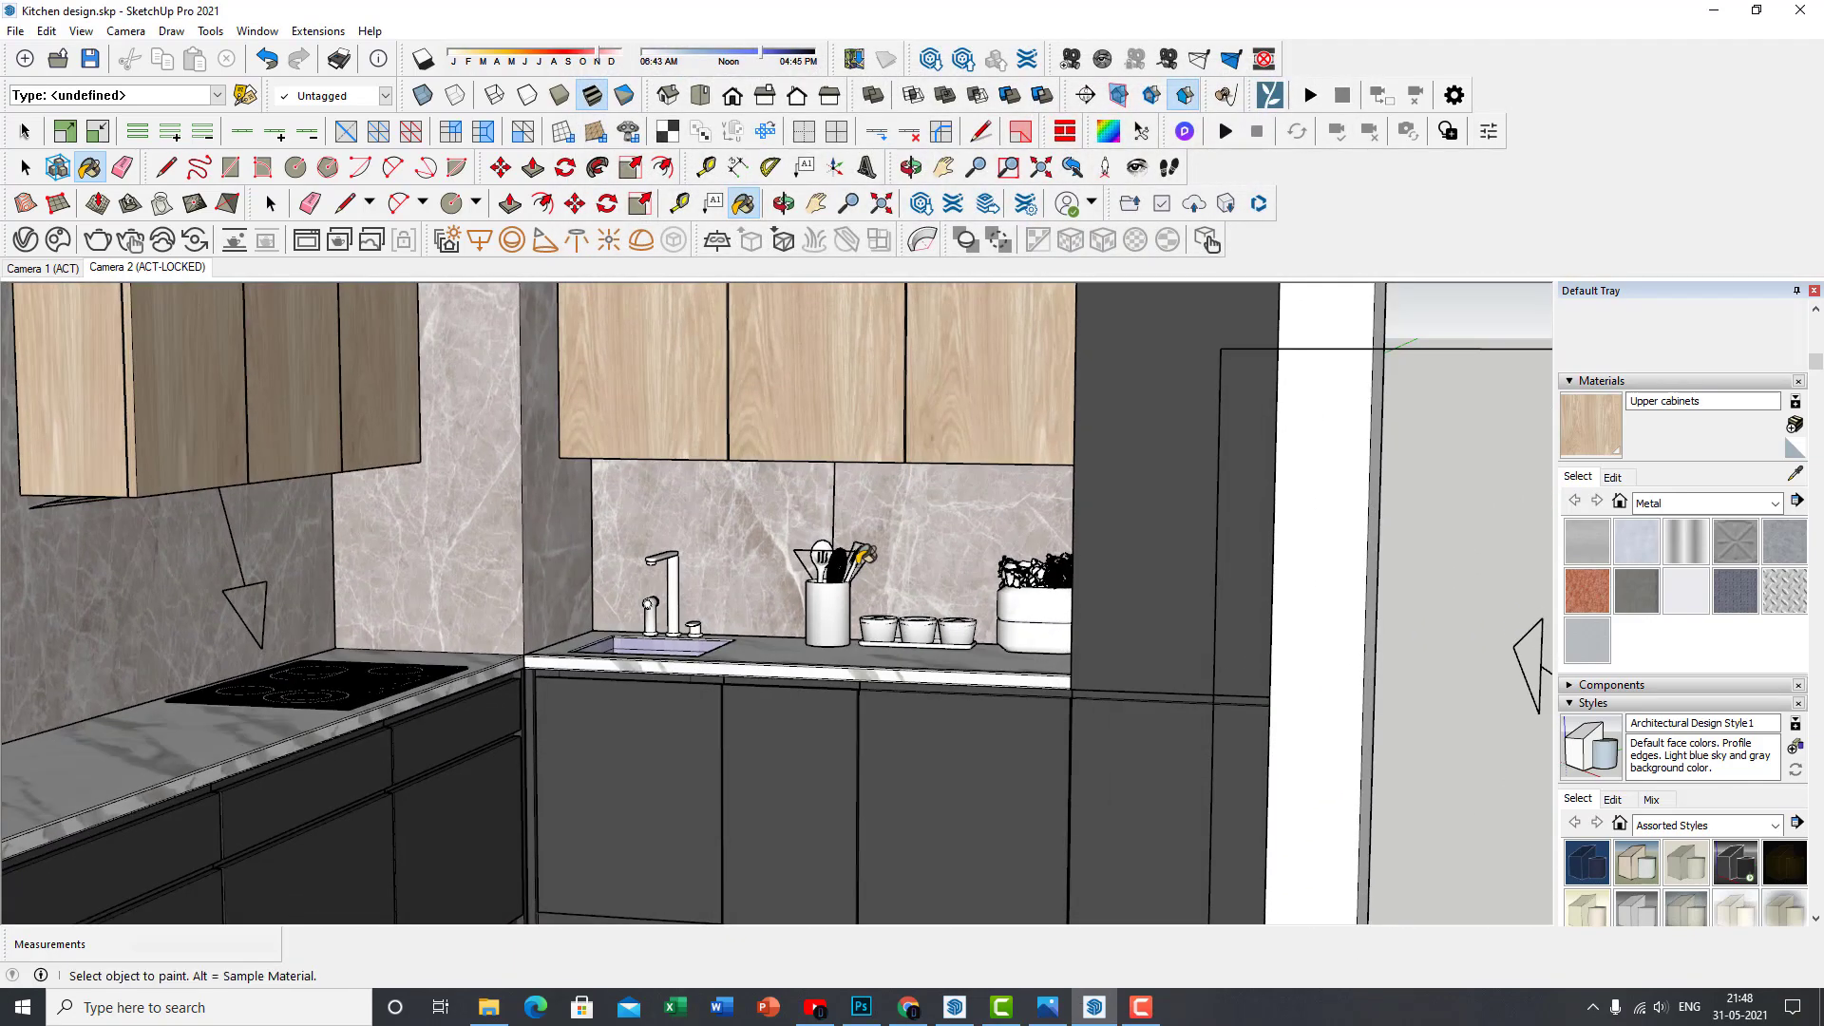
pyautogui.press('space')
pyautogui.keyDown('shift'); pyautogui.moveTo(902, 570); pyautogui.dragTo(1093, 542, button='middle'); pyautogui.keyUp('shift')
pyautogui.scroll(5, 1092, 541)
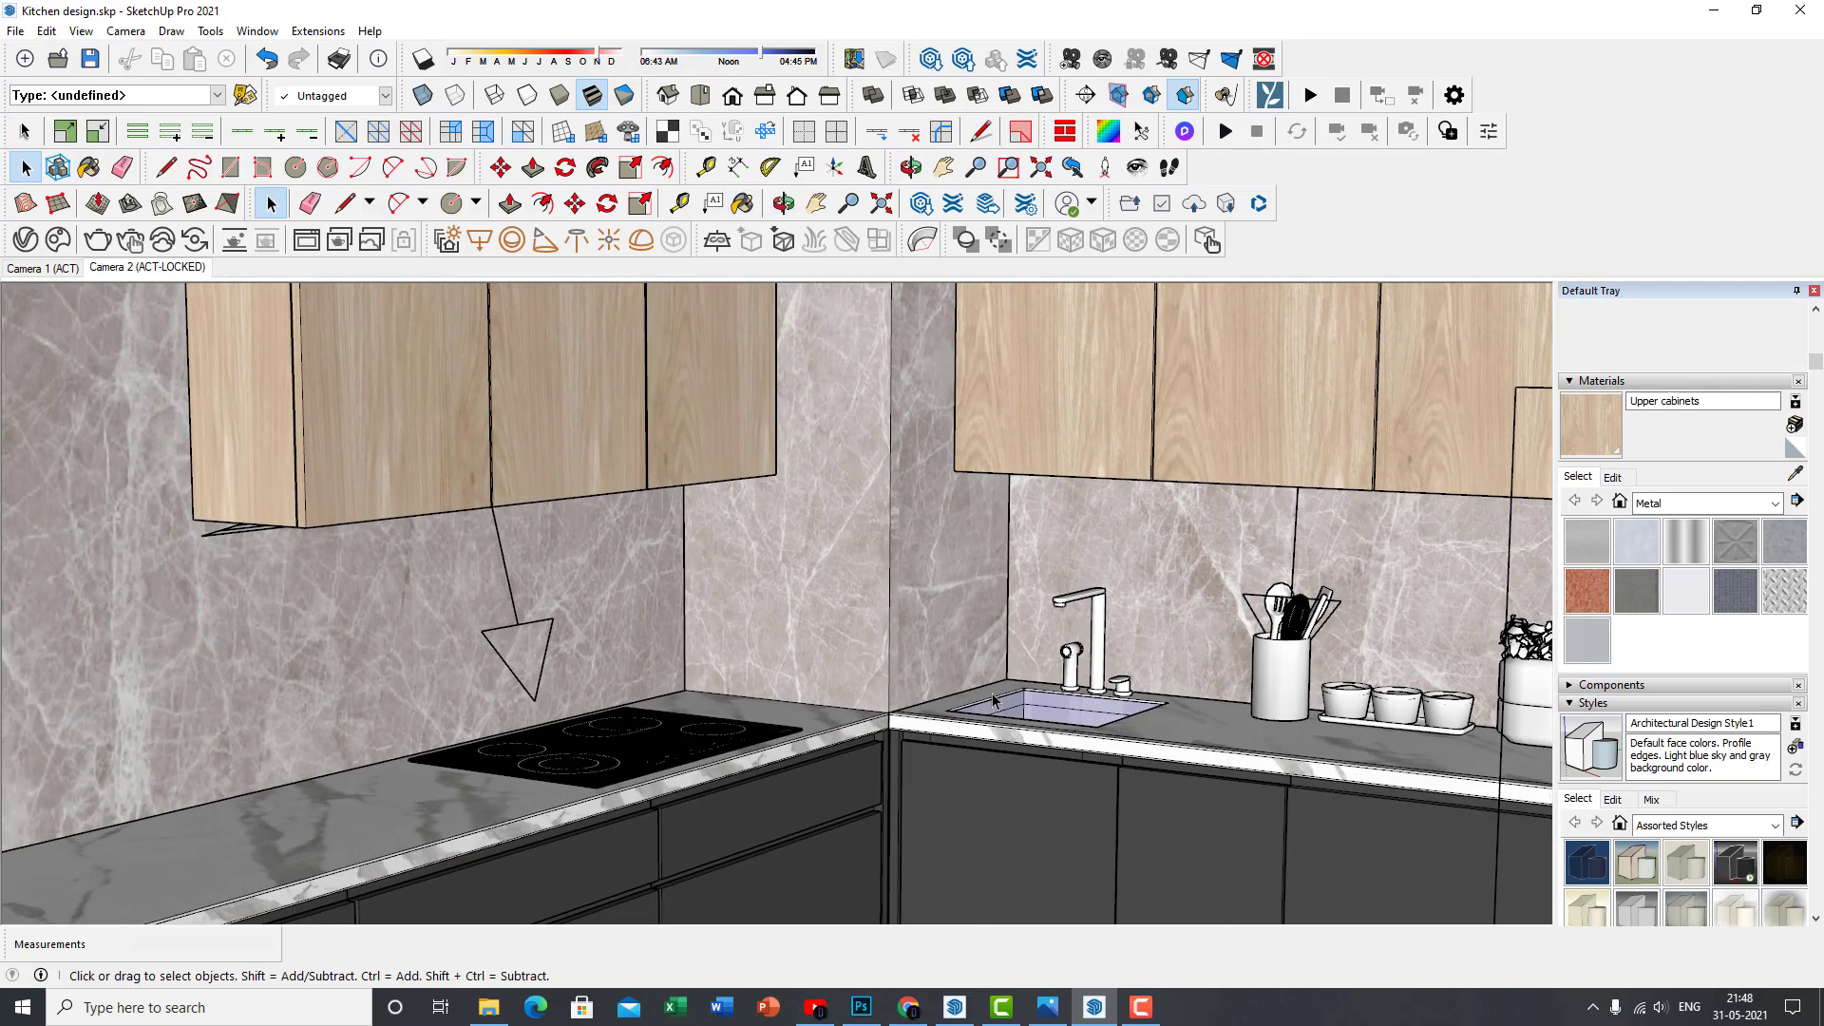
pyautogui.moveTo(950, 665)
pyautogui.mouseDown(button='middle')
pyautogui.moveTo(943, 684)
pyautogui.moveTo(898, 651)
pyautogui.moveTo(978, 644)
pyautogui.moveTo(927, 661)
pyautogui.mouseUp(button='middle')
pyautogui.scroll(-3, 936, 675)
pyautogui.scroll(3, 898, 651)
pyautogui.scroll(2, 898, 650)
pyautogui.scroll(2, 1012, 654)
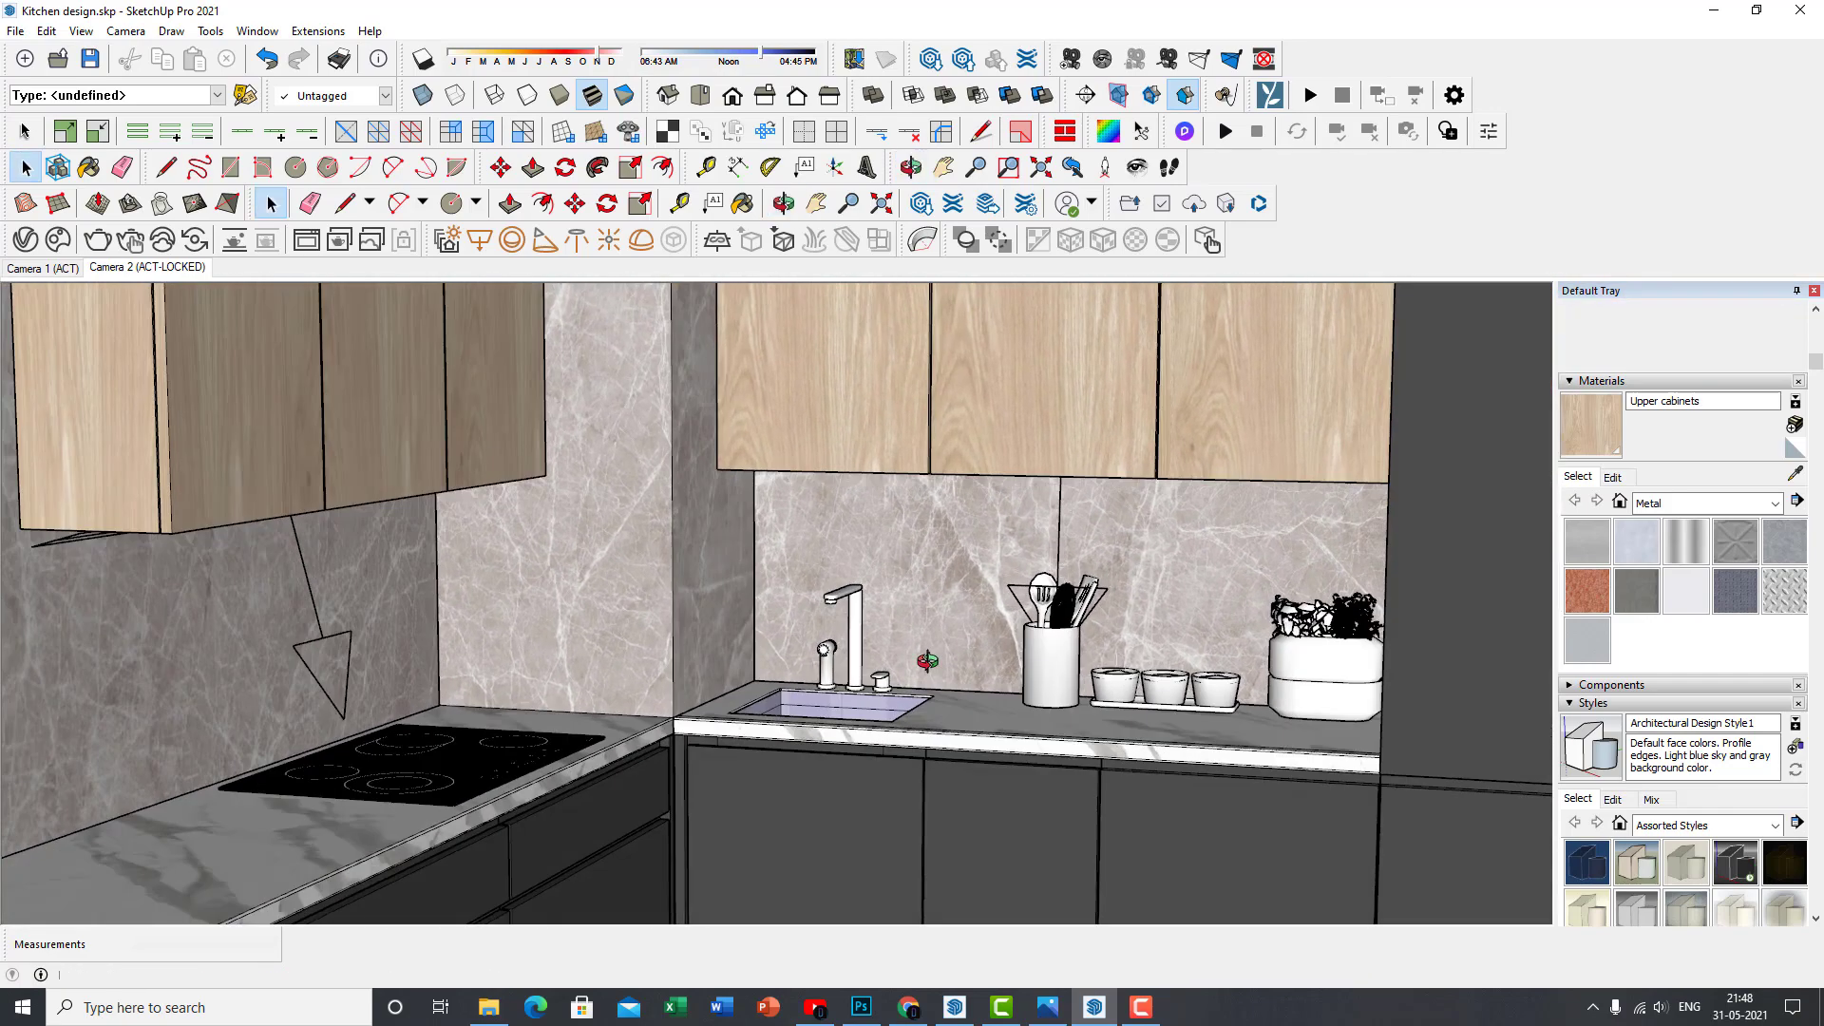
pyautogui.scroll(-6, 927, 661)
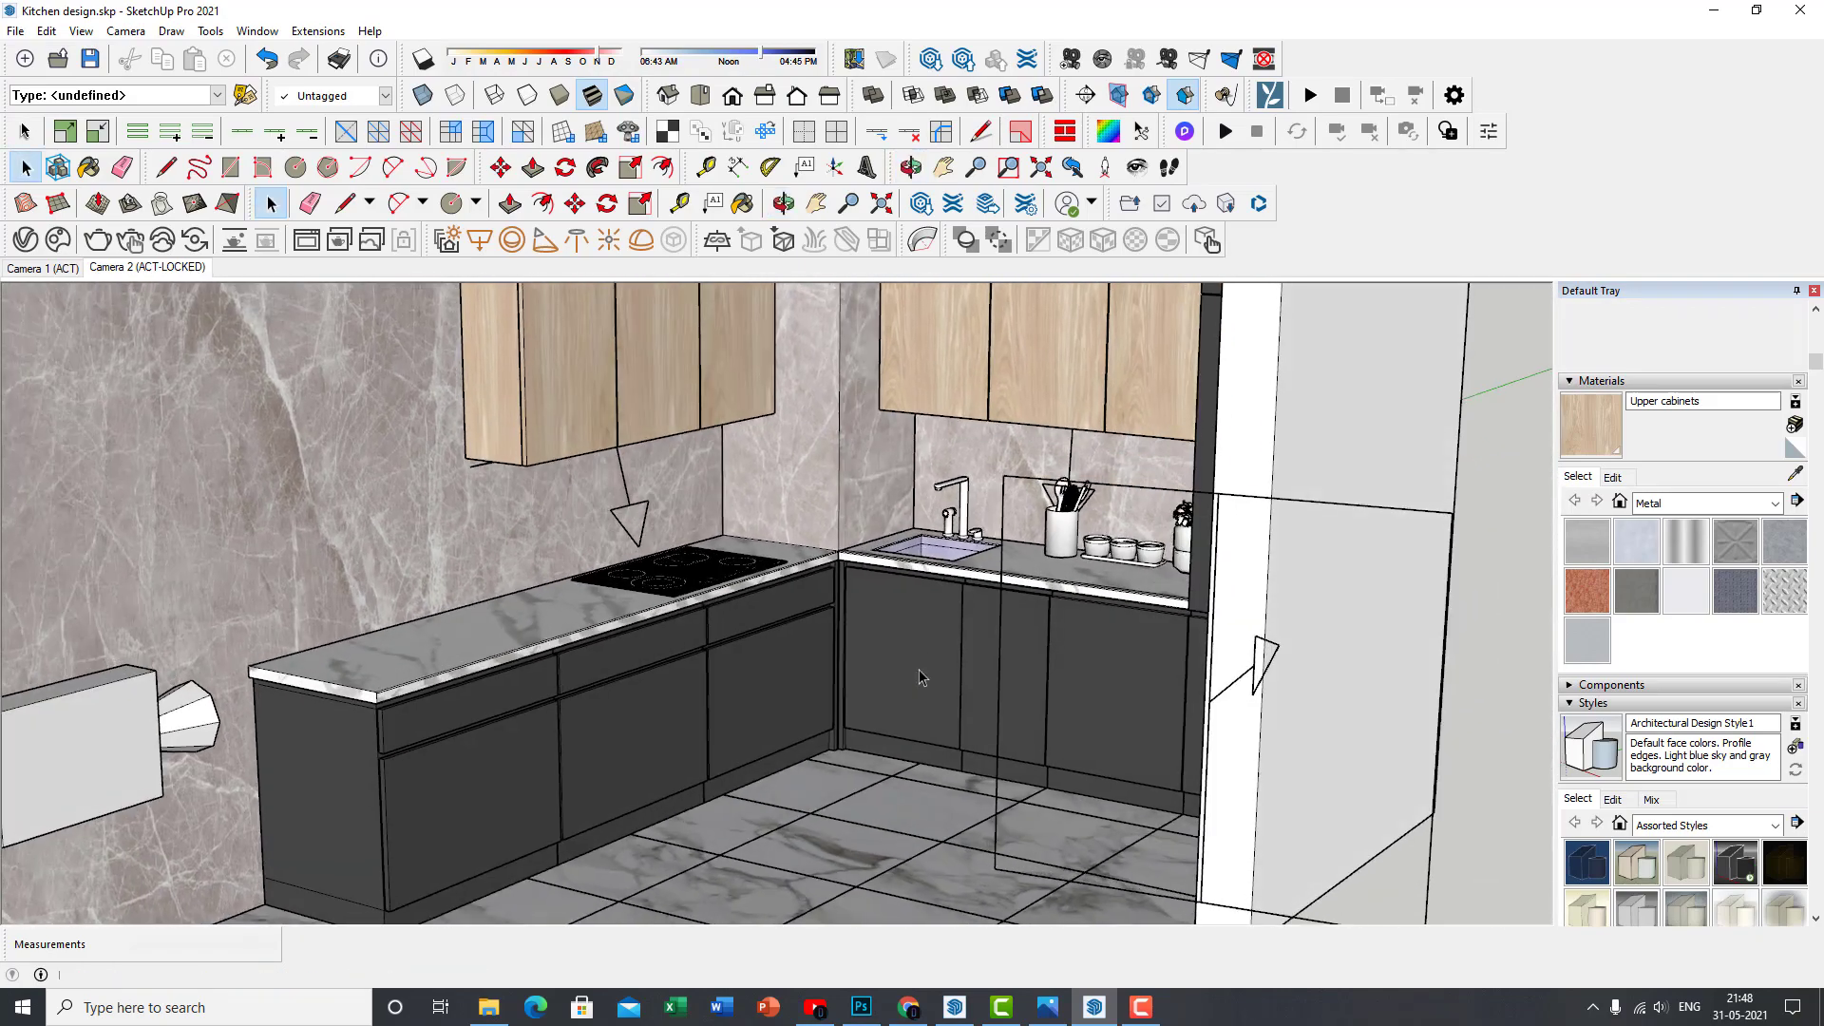
pyautogui.scroll(5, 919, 676)
pyautogui.moveTo(919, 676); pyautogui.dragTo(884, 665, button='middle')
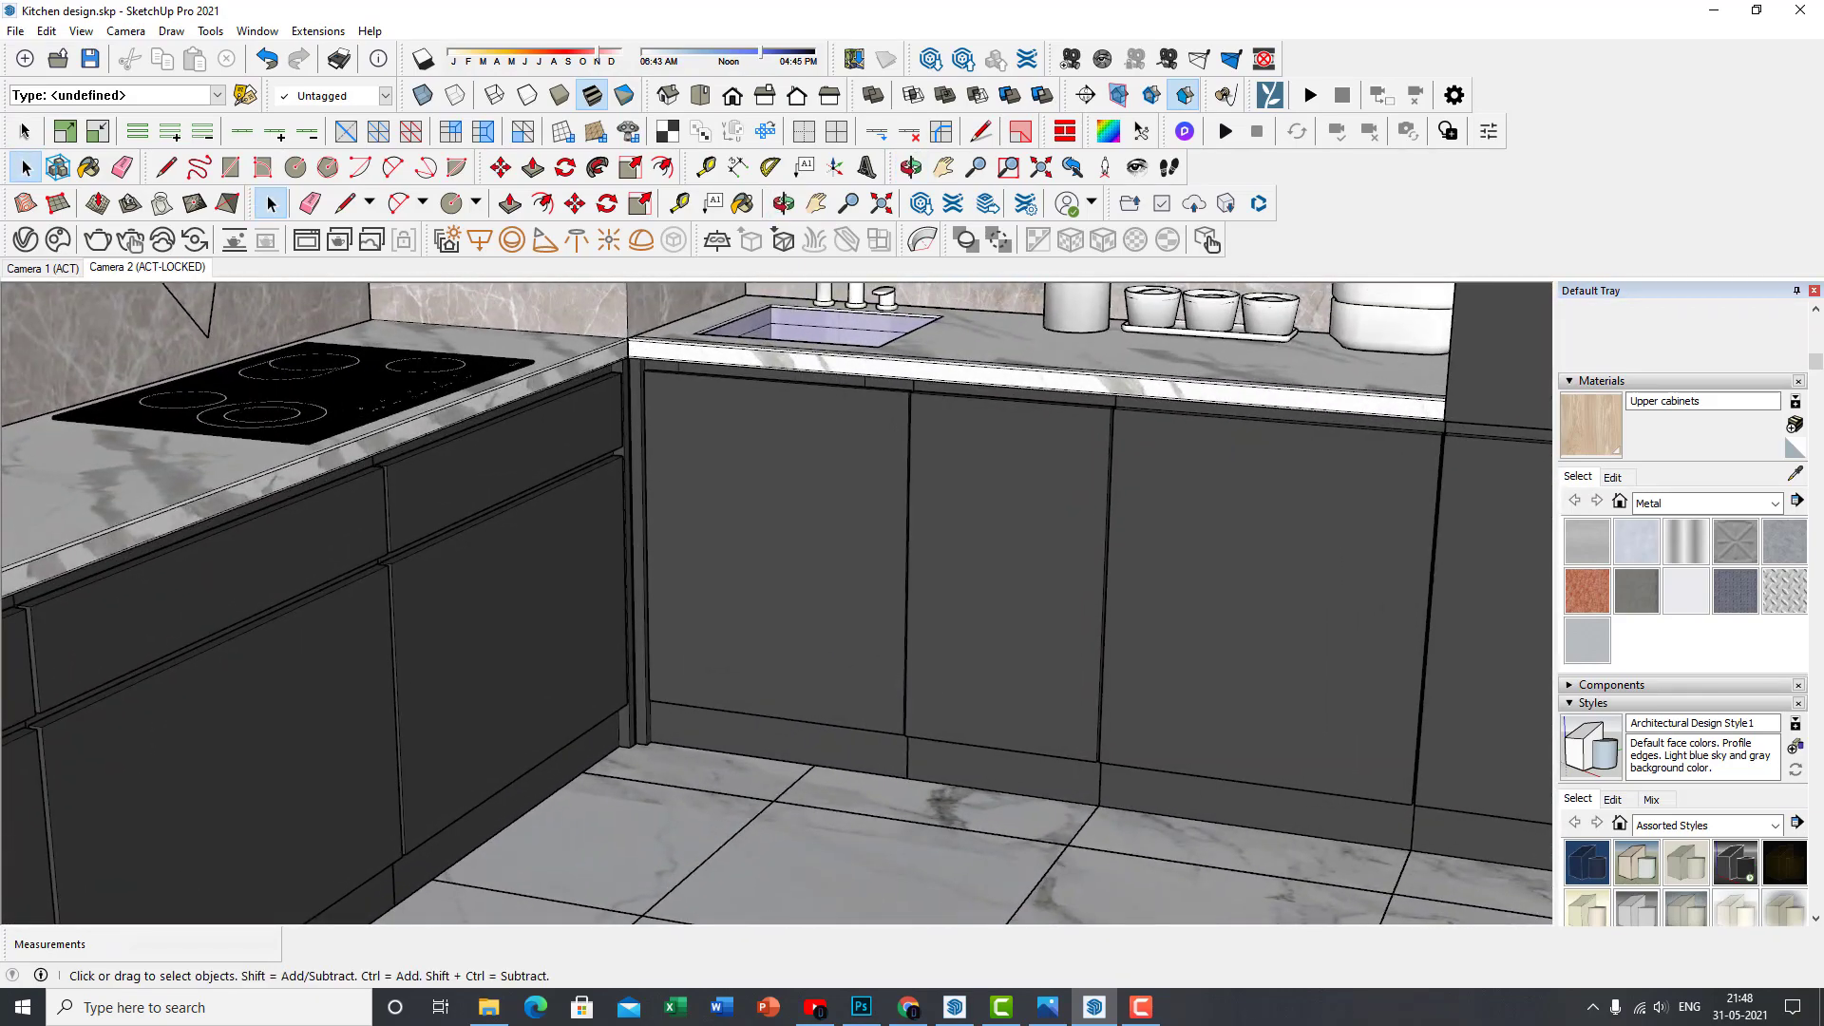
pyautogui.click(1141, 1009)
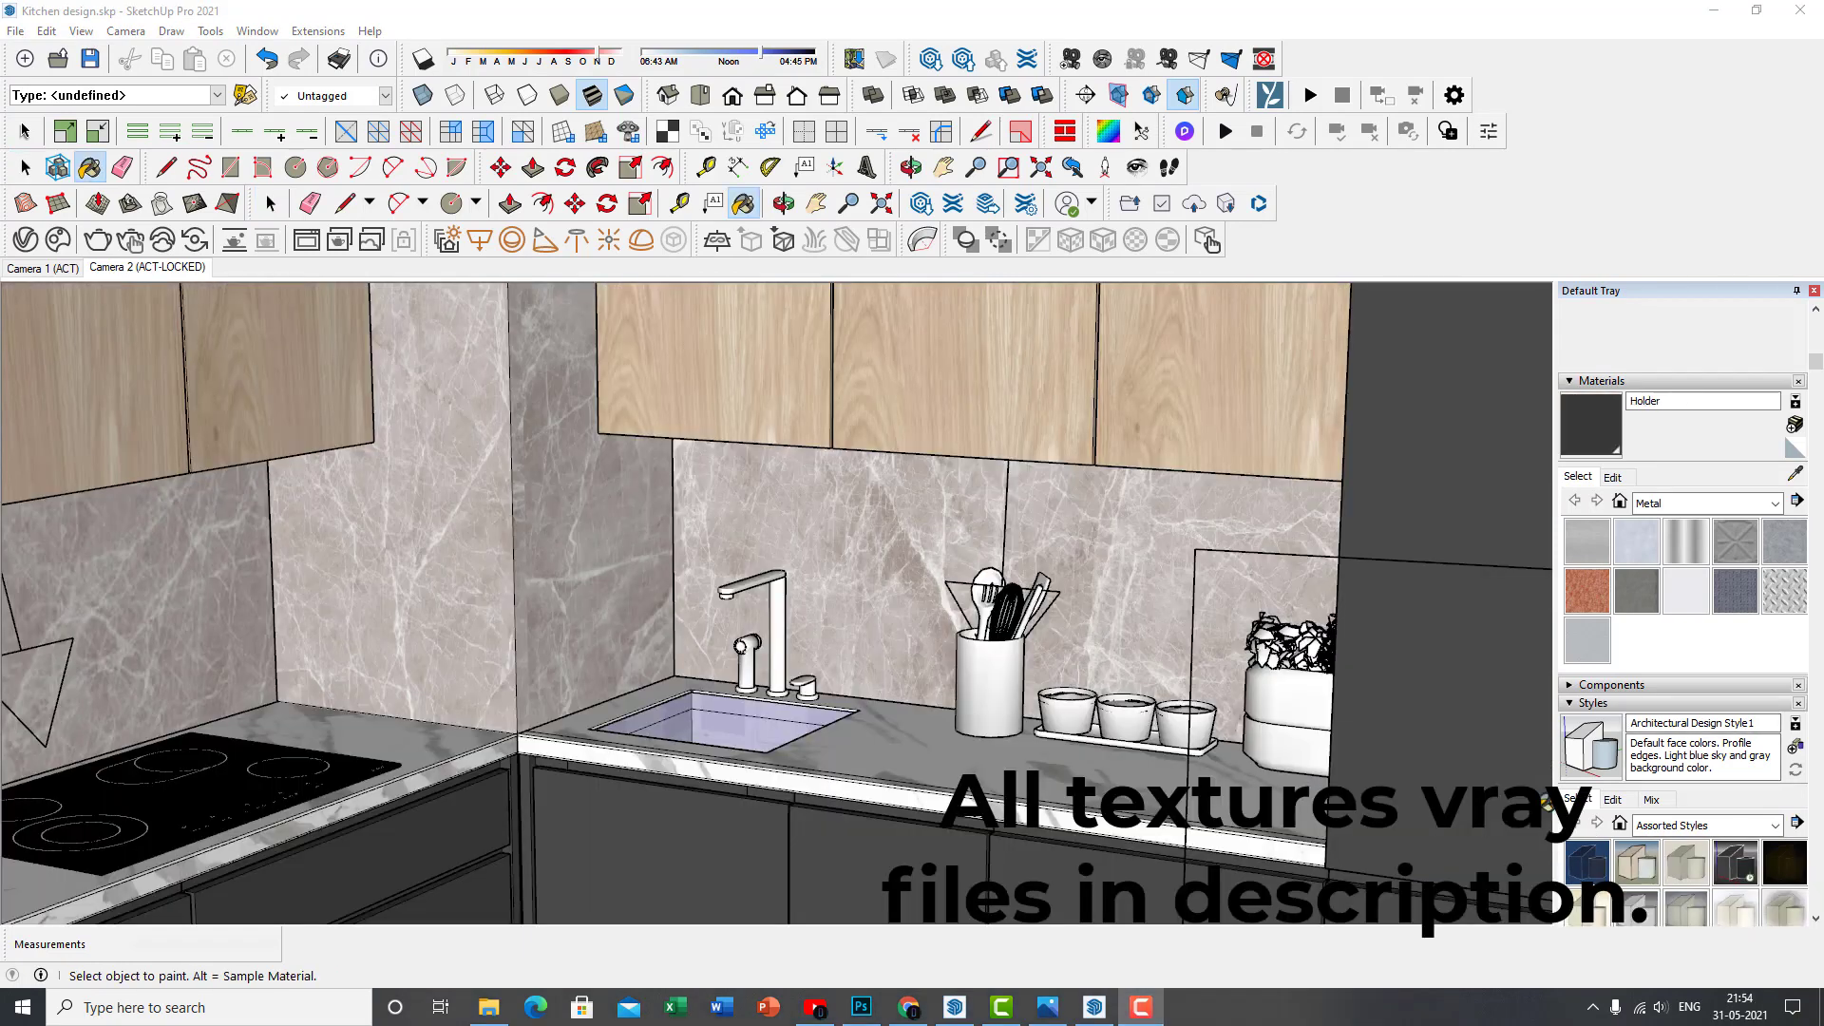
# Inspect how the stone wall and marble countertop textures run around the corner between cooktop and sink
pyautogui.scroll(-4, 1083, 513)
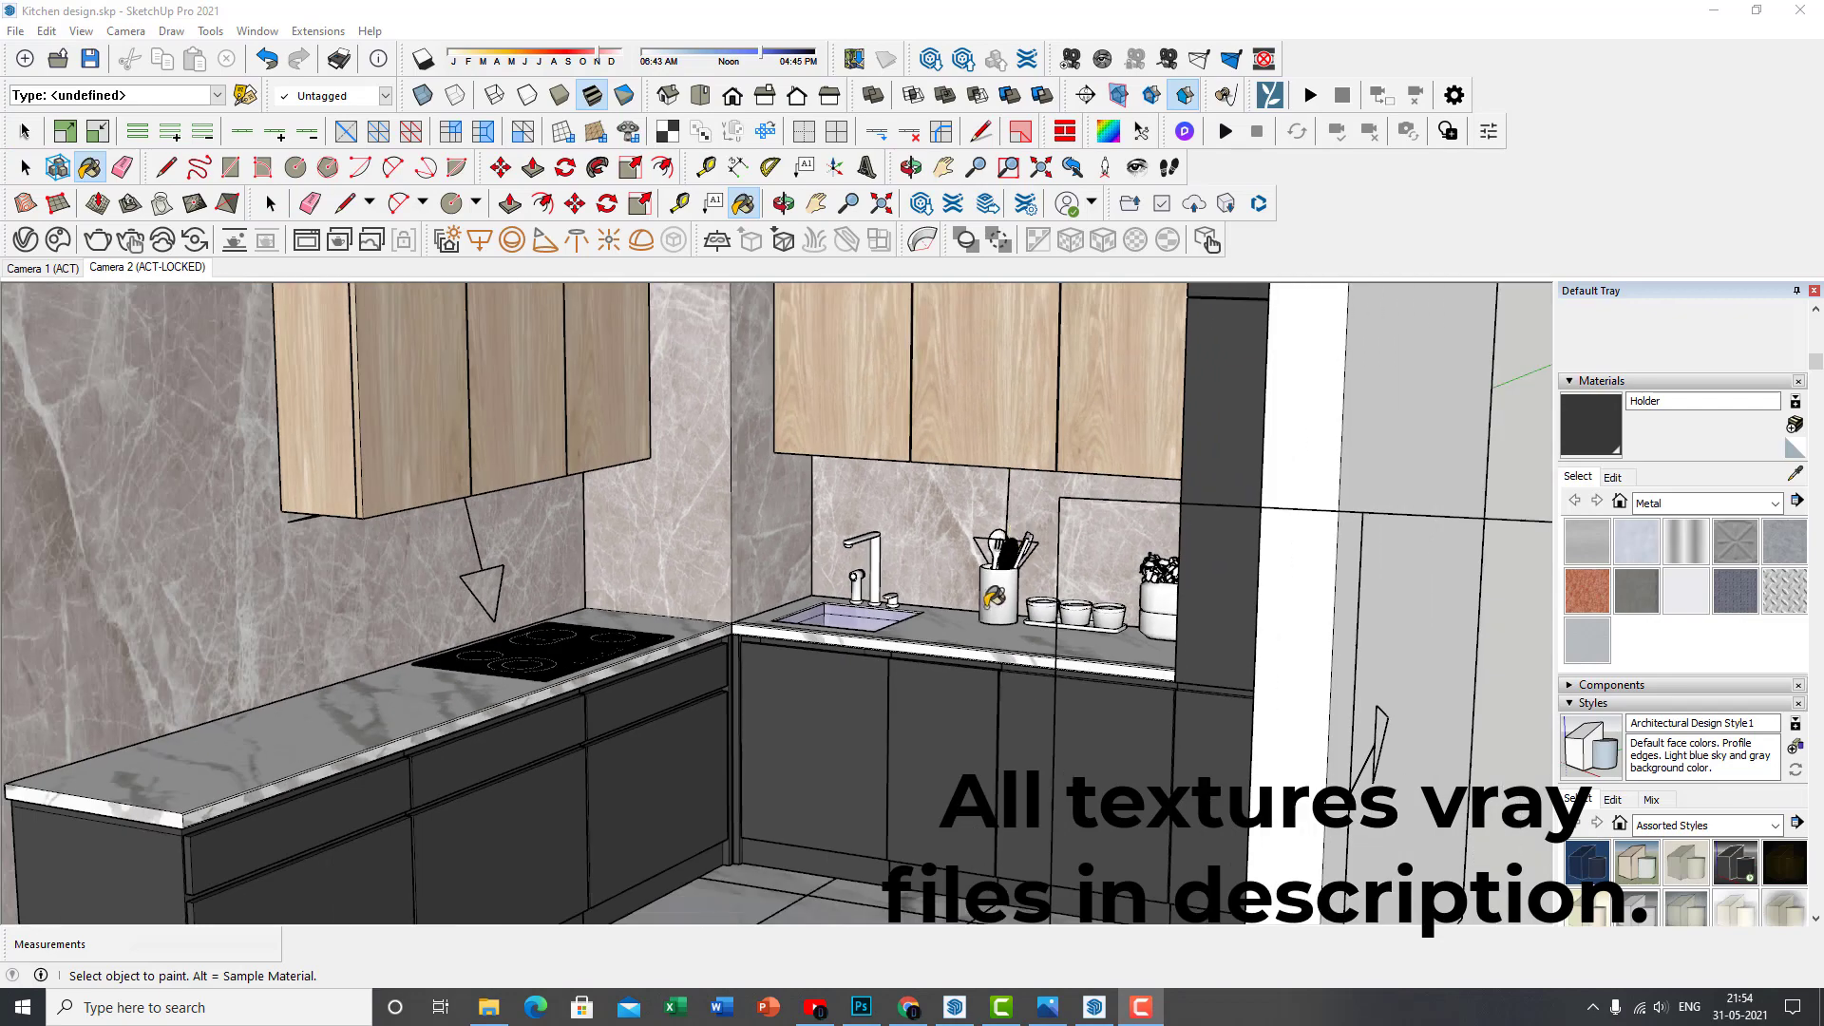
pyautogui.scroll(-3, 1026, 634)
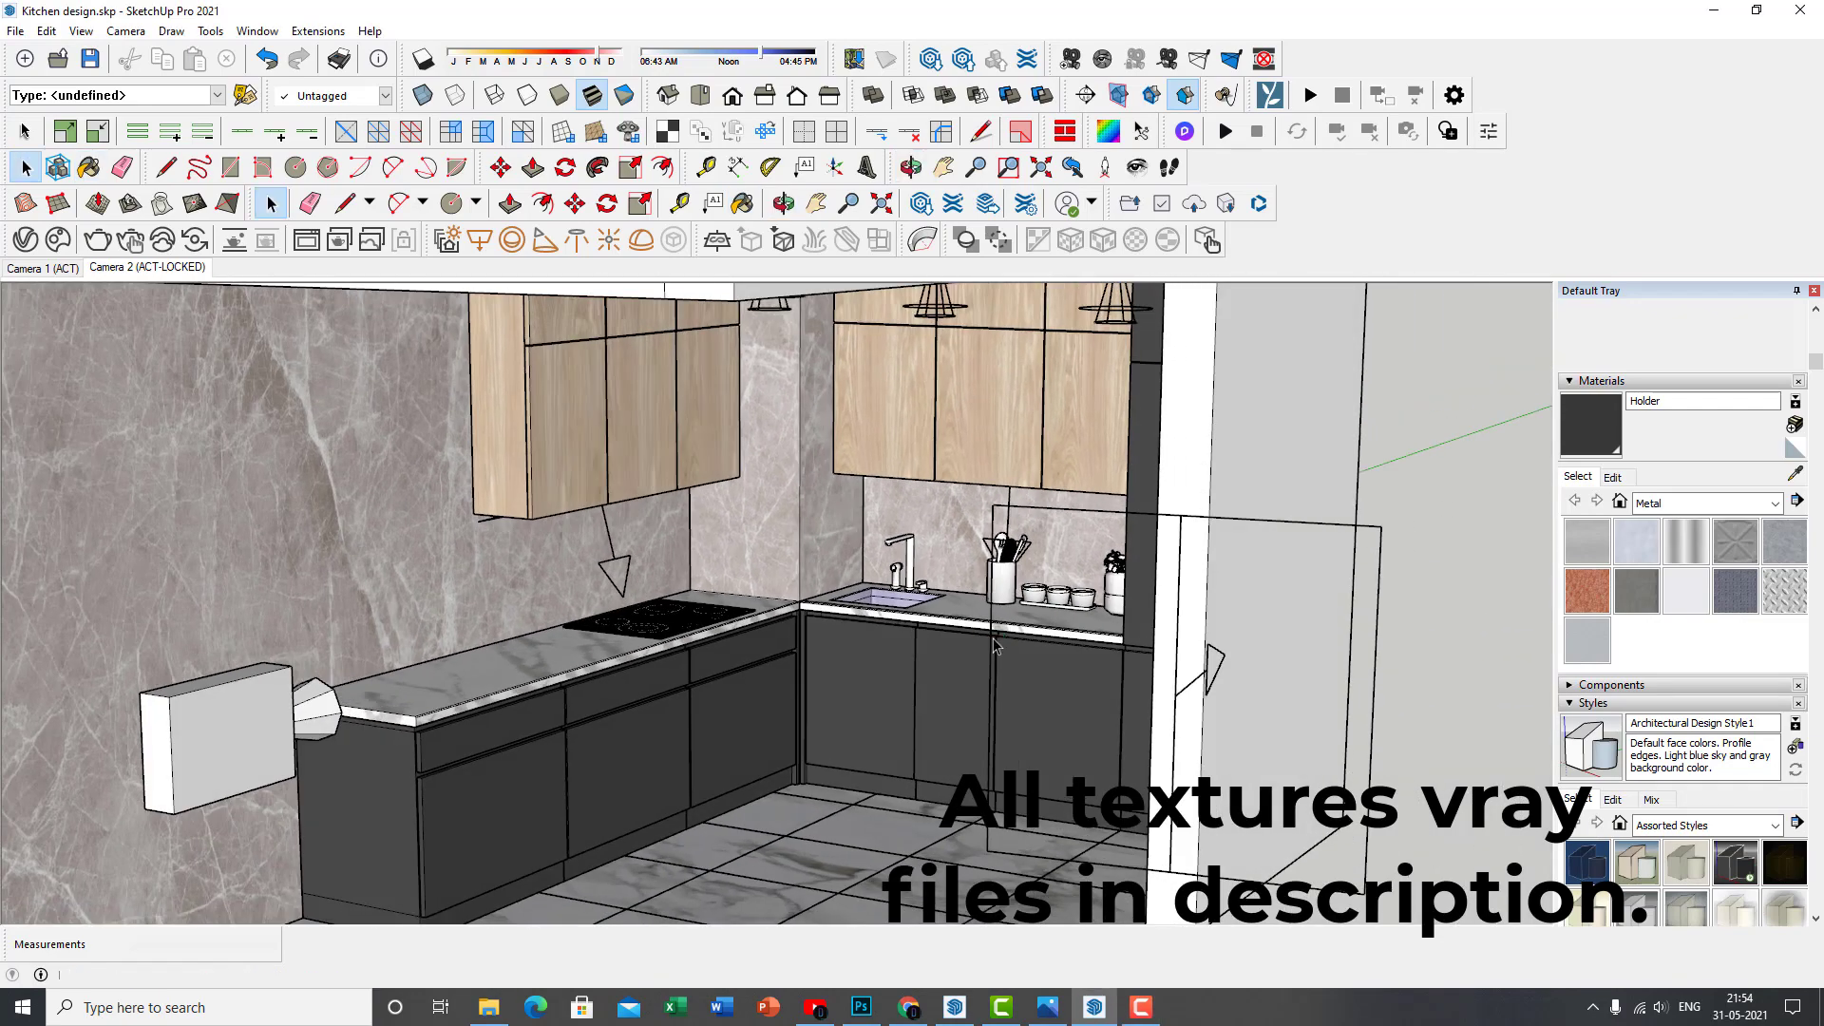
pyautogui.press('space')
pyautogui.scroll(5, 886, 601)
pyautogui.scroll(5, 886, 602)
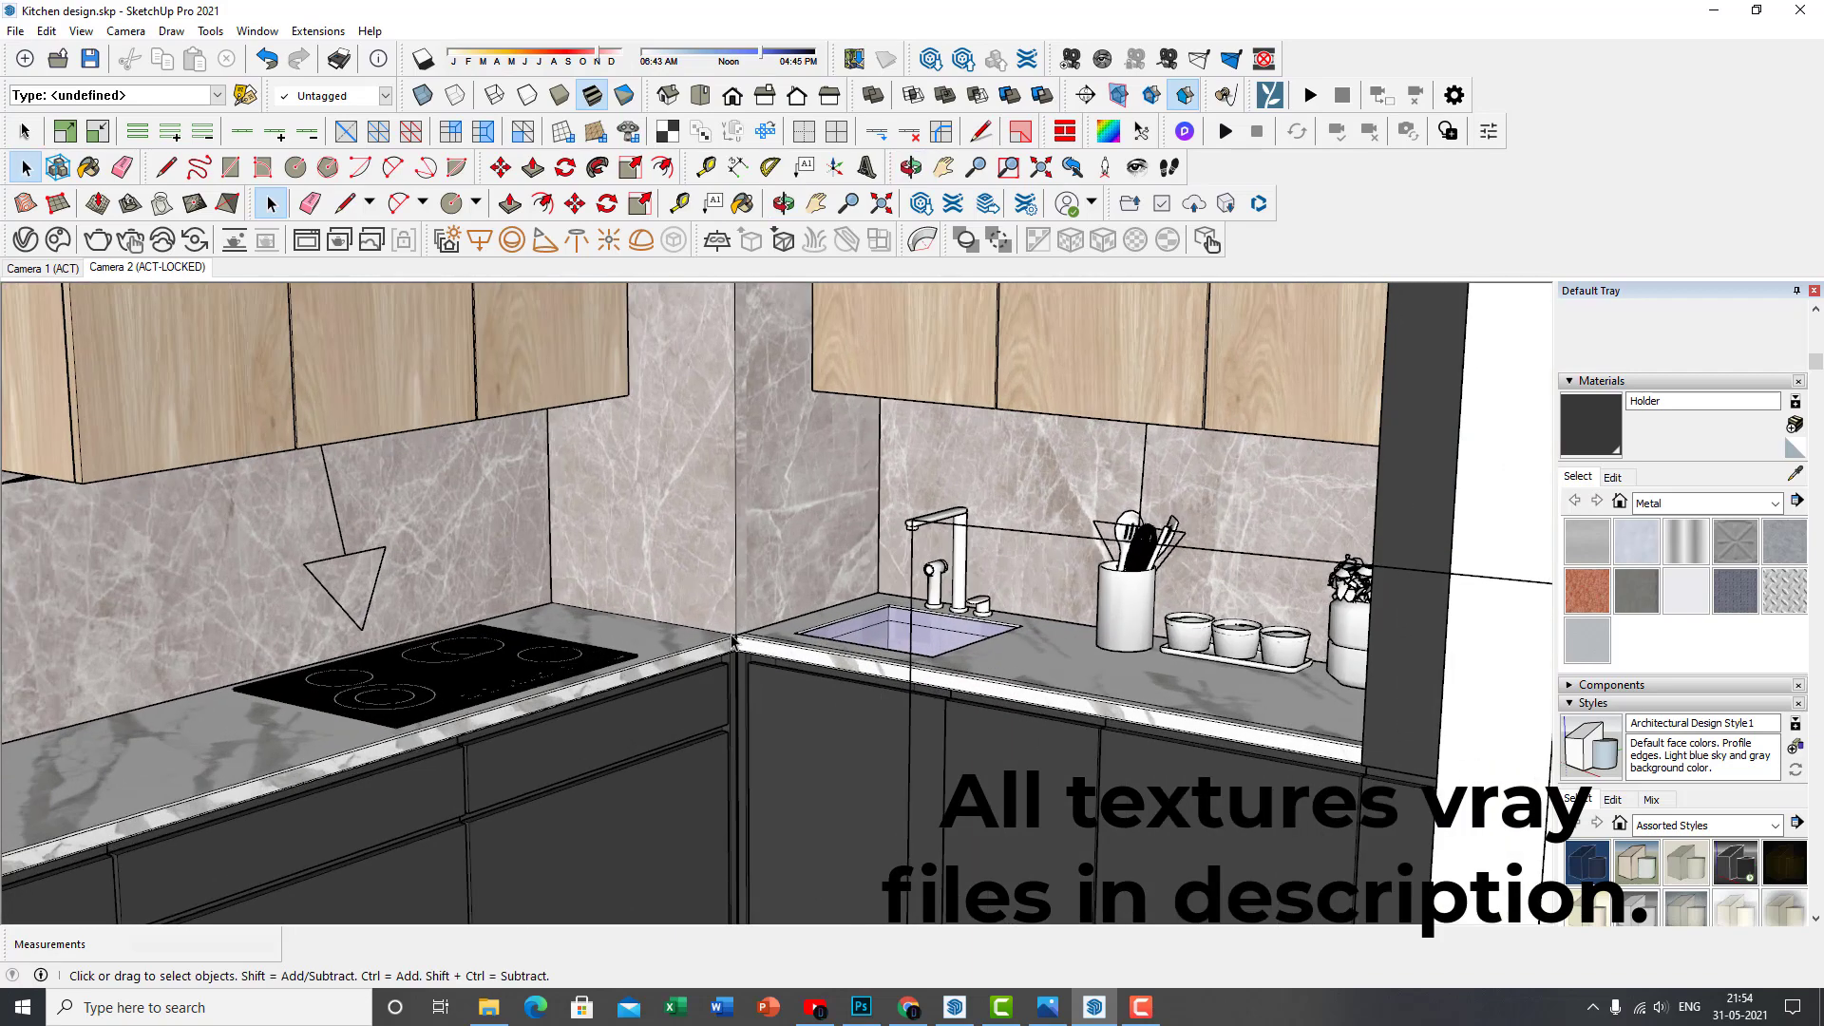
pyautogui.scroll(-2, 762, 631)
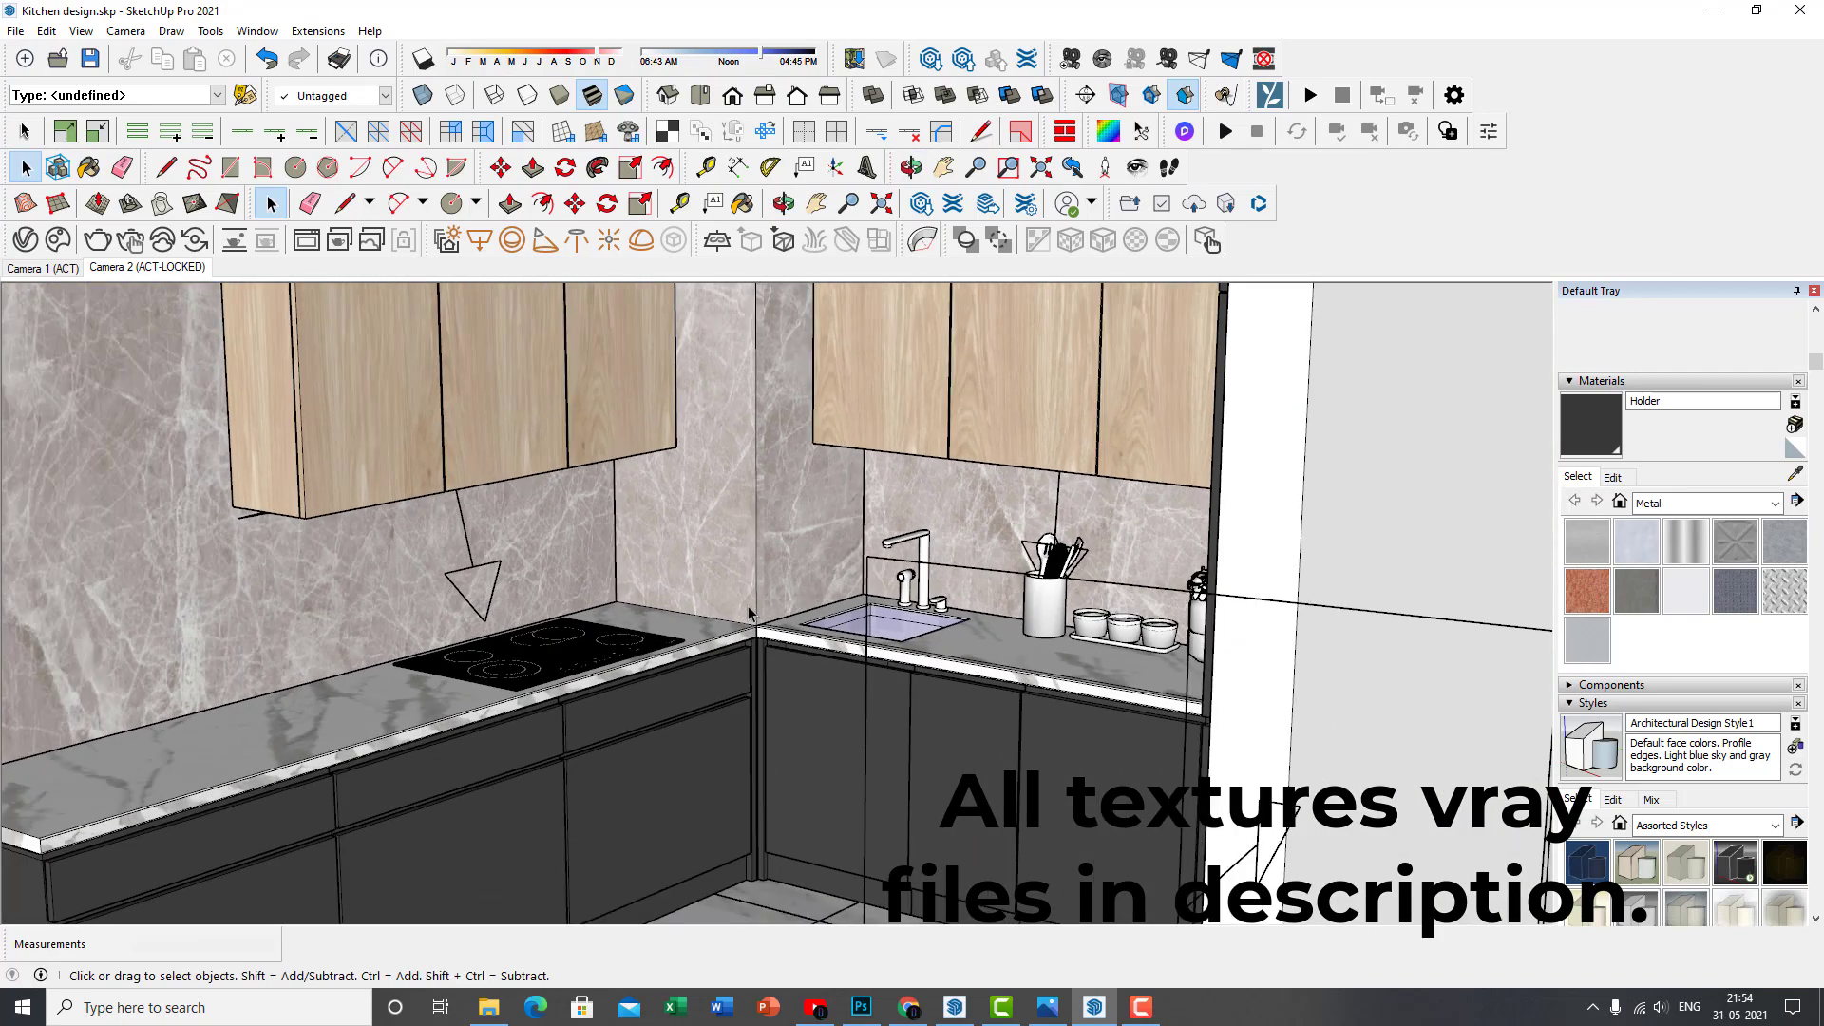
pyautogui.scroll(4, 793, 606)
pyautogui.scroll(-4, 665, 637)
pyautogui.moveTo(589, 655)
pyautogui.mouseDown(button='middle')
pyautogui.moveTo(551, 668)
pyautogui.moveTo(665, 672)
pyautogui.mouseUp(button='middle')
pyautogui.scroll(5, 677, 674)
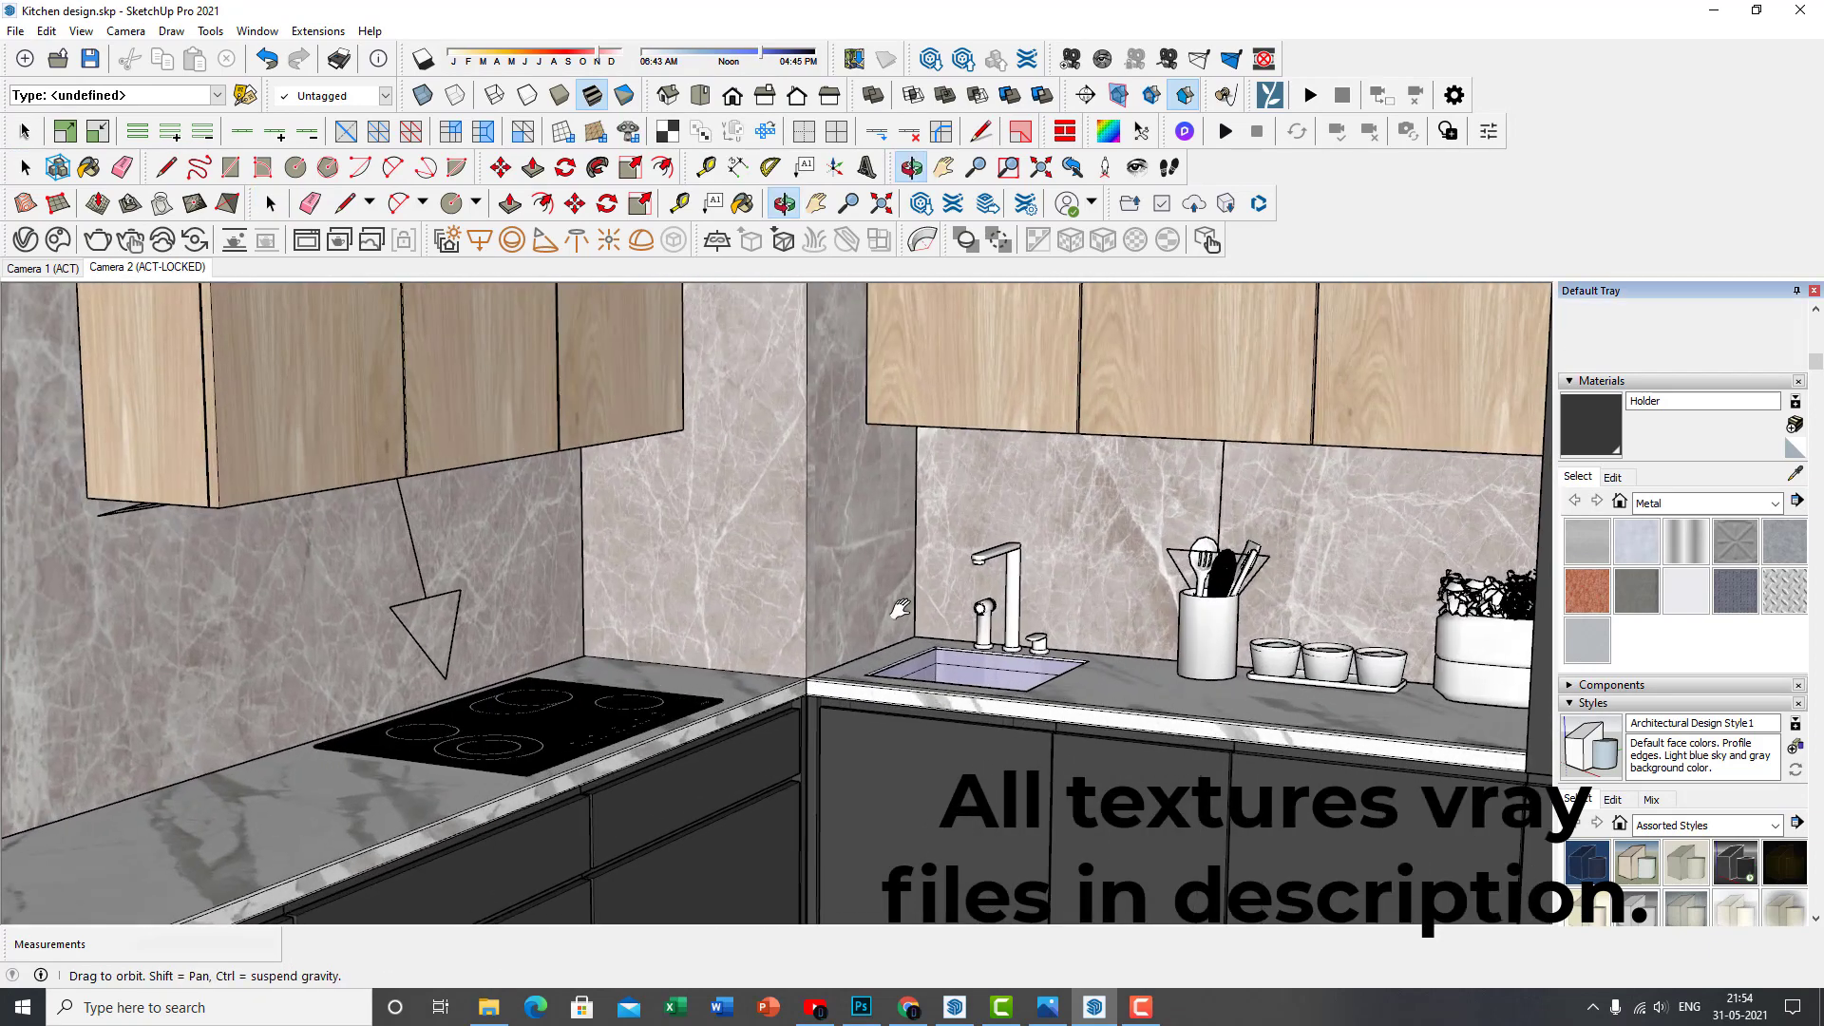
# Open the stone wall group at the corner beside the sink for editing
pyautogui.click(774, 611)
pyautogui.scroll(-1, 774, 611)
pyautogui.moveTo(774, 612); pyautogui.dragTo(860, 627, button='middle')
pyautogui.scroll(8, 751, 680)
pyautogui.scroll(-3, 747, 585)
pyautogui.doubleClick(745, 586)
pyautogui.moveTo(744, 590); pyautogui.dragTo(823, 639, button='middle')
pyautogui.scroll(3, 825, 631)
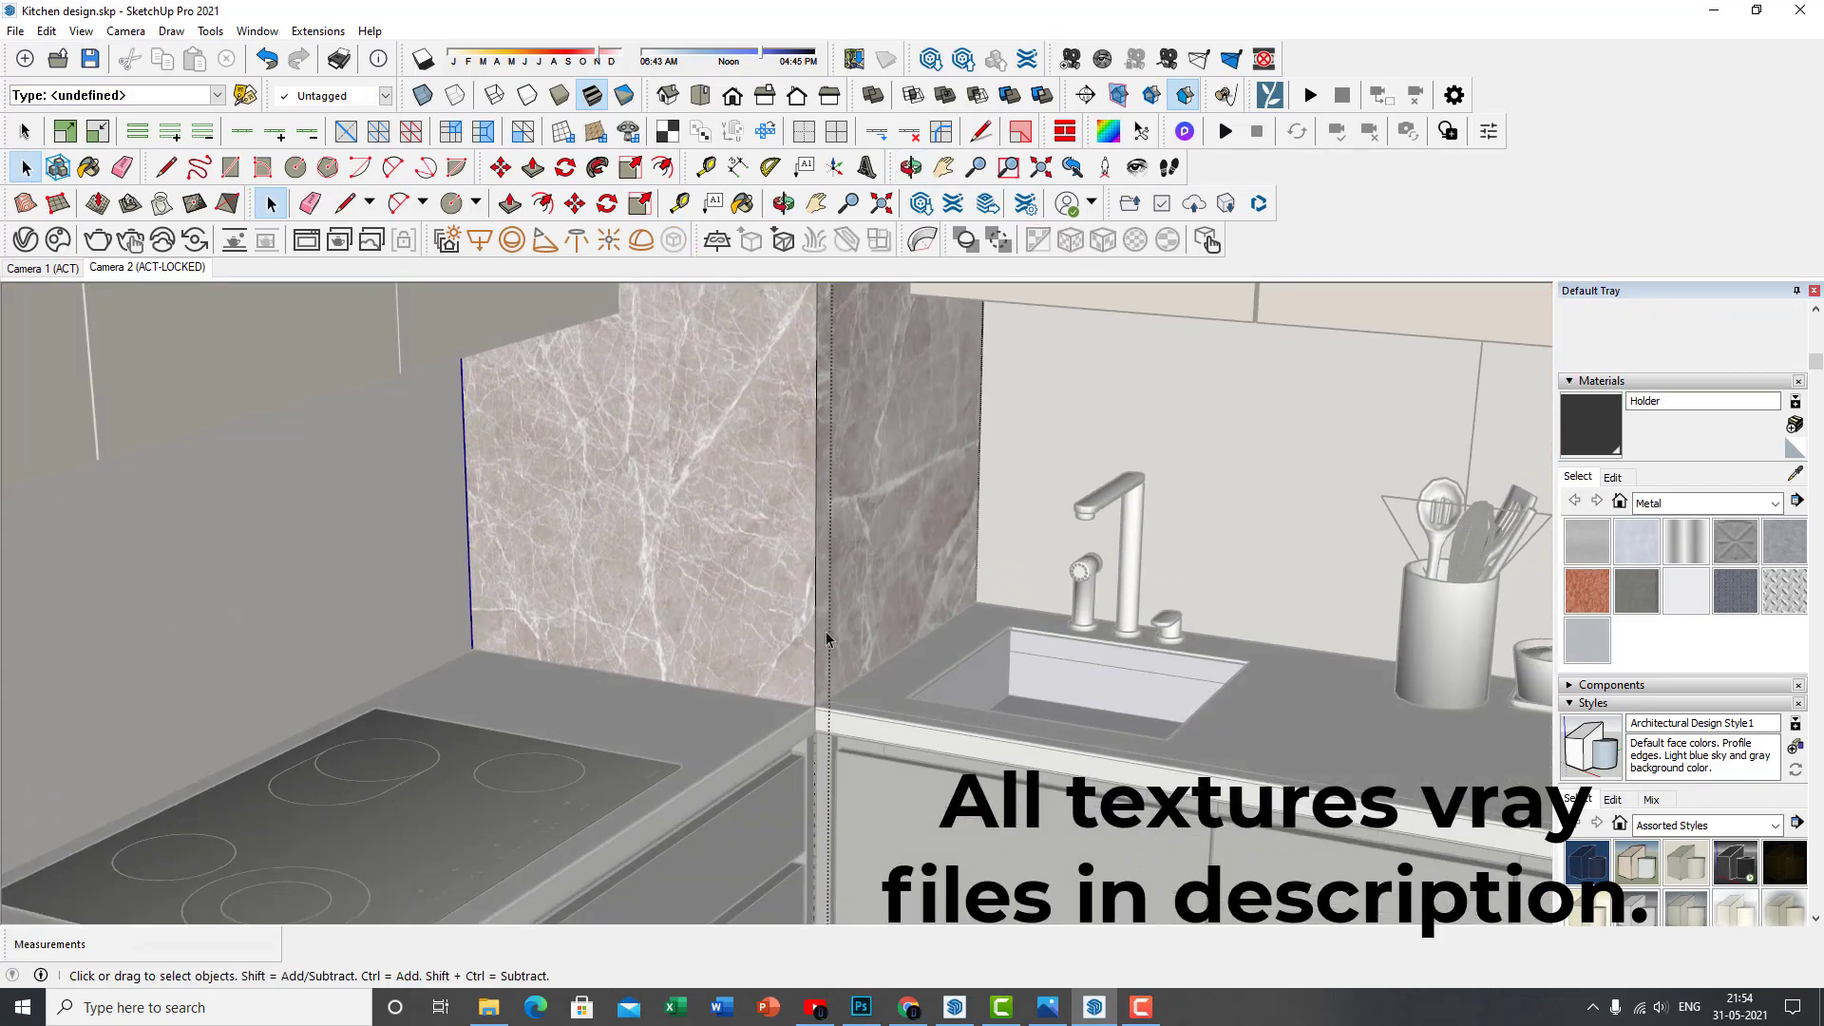
# Select the stone wall face beside the corner column, review its V-Ray UV projection options and start positioning its texture
pyautogui.click(666, 513)
pyautogui.keyDown('shift'); pyautogui.moveTo(725, 688); pyautogui.dragTo(814, 732, button='middle'); pyautogui.keyUp('shift')
pyautogui.rightClick(786, 684)
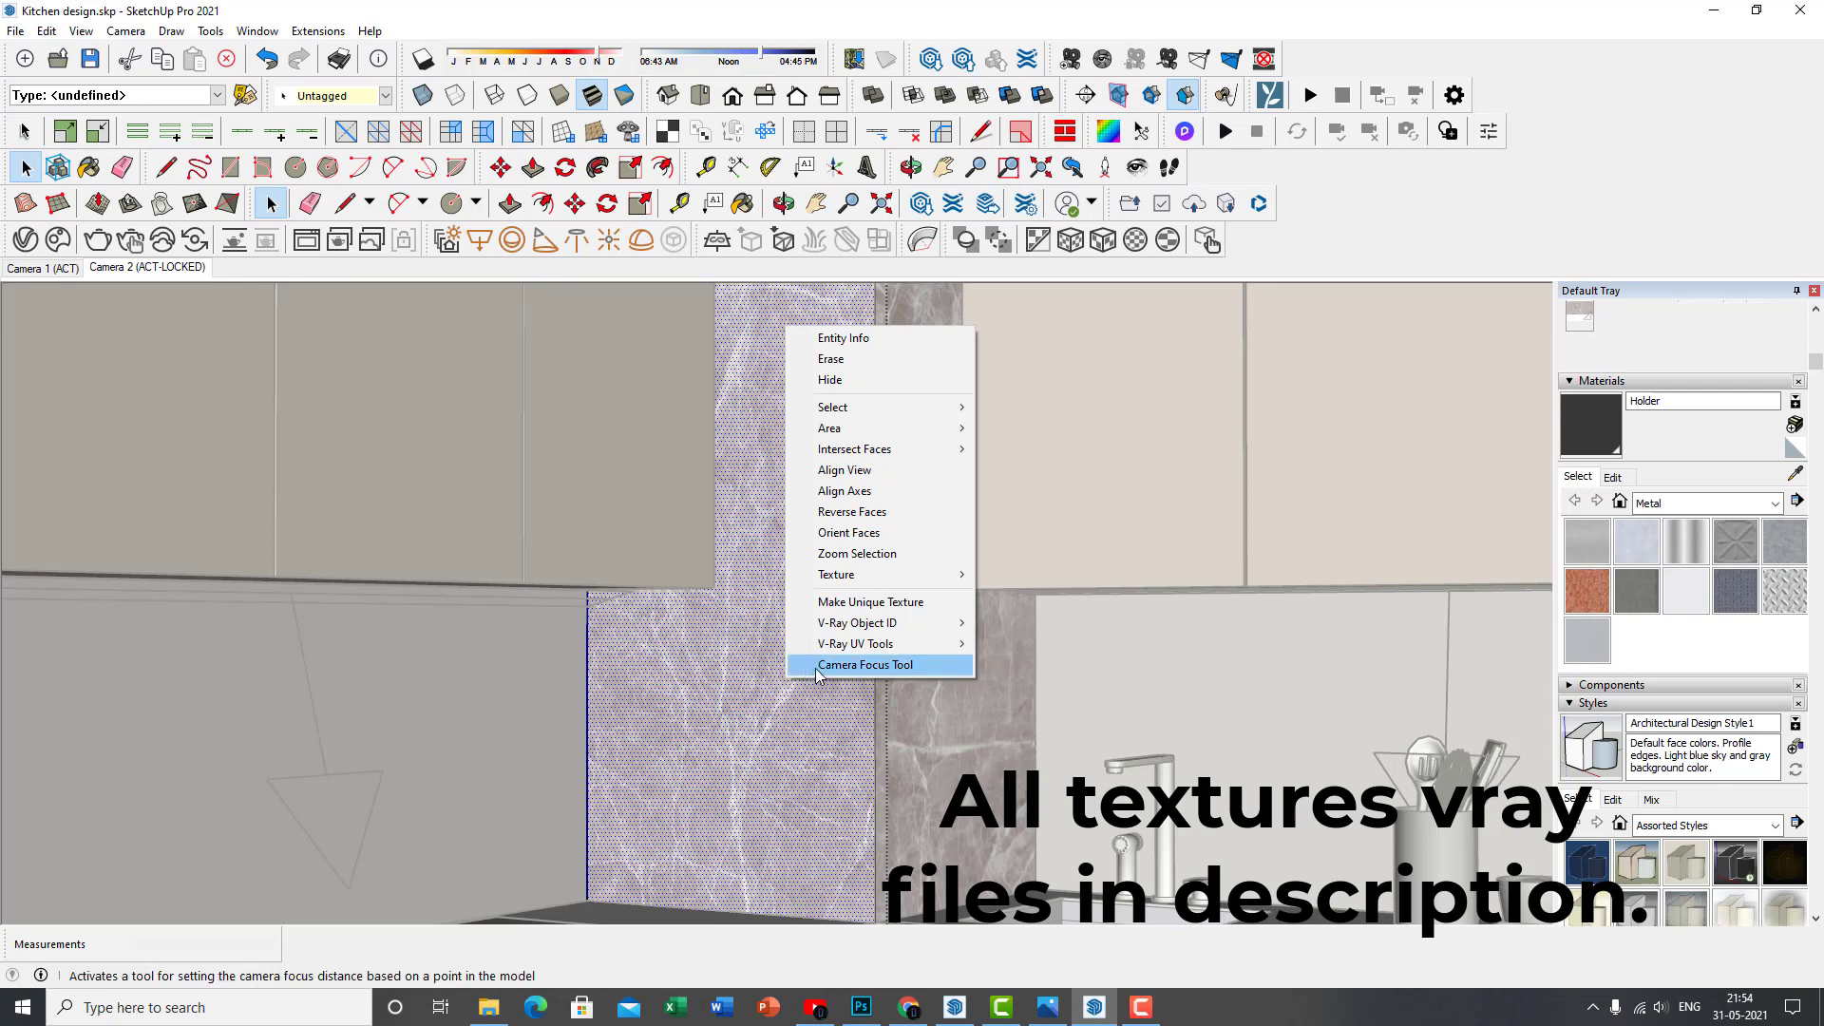
pyautogui.moveTo(862, 645)
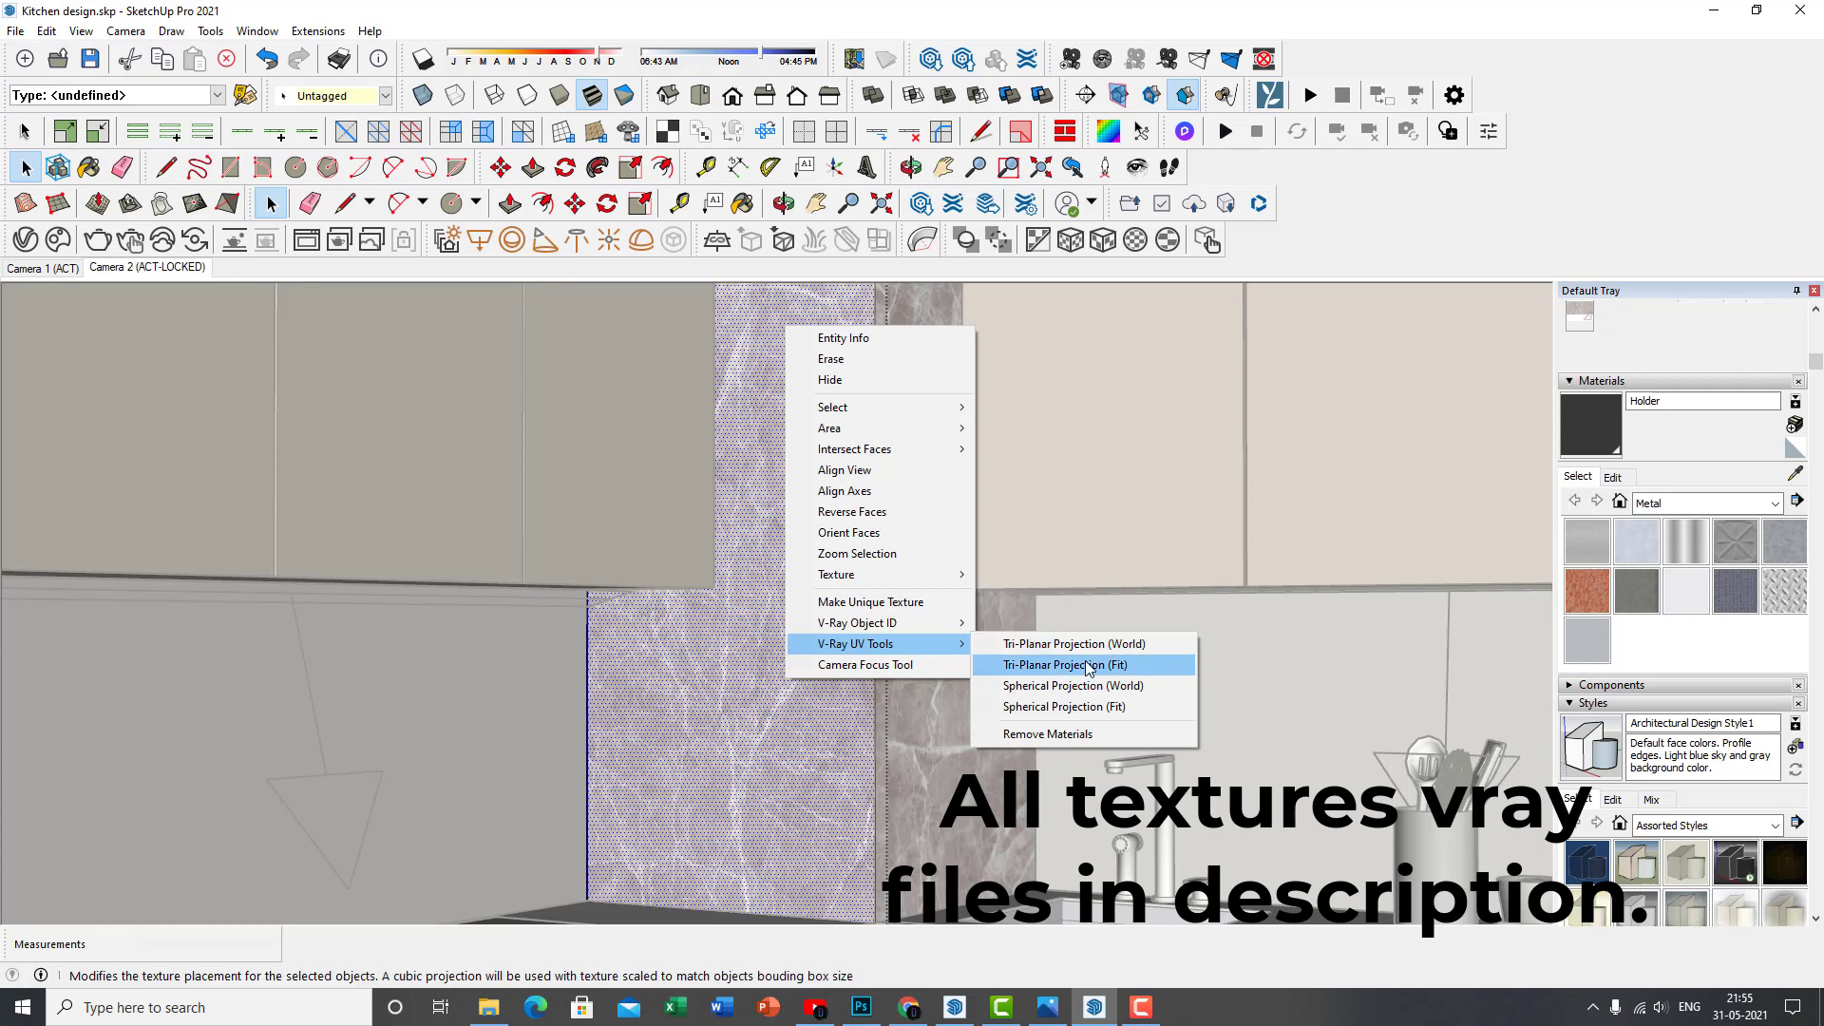
pyautogui.click(1121, 705)
pyautogui.moveTo(885, 577)
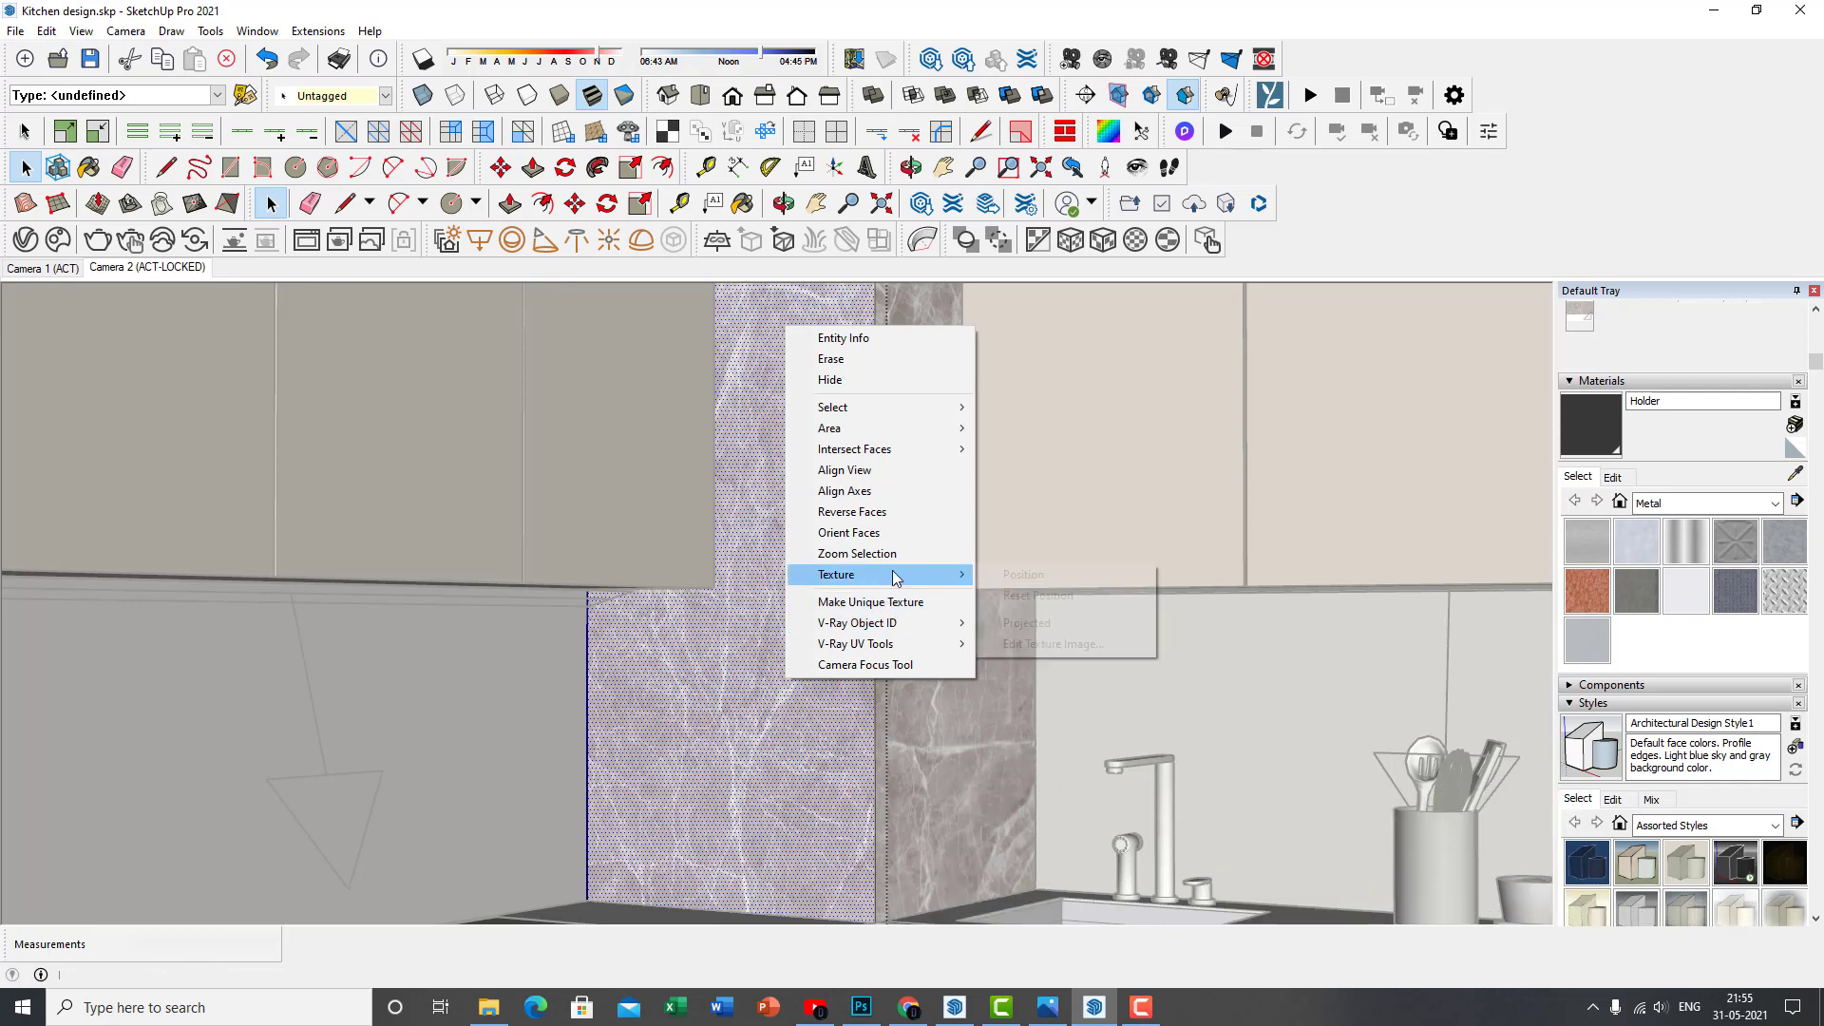
pyautogui.click(1081, 577)
# Examine the four coloured texture pins and the tiled stone texture around the selected wall face
pyautogui.scroll(-5, 813, 586)
pyautogui.scroll(-3, 813, 585)
pyautogui.moveTo(814, 585); pyautogui.dragTo(1014, 699, button='middle')
pyautogui.scroll(2, 920, 655)
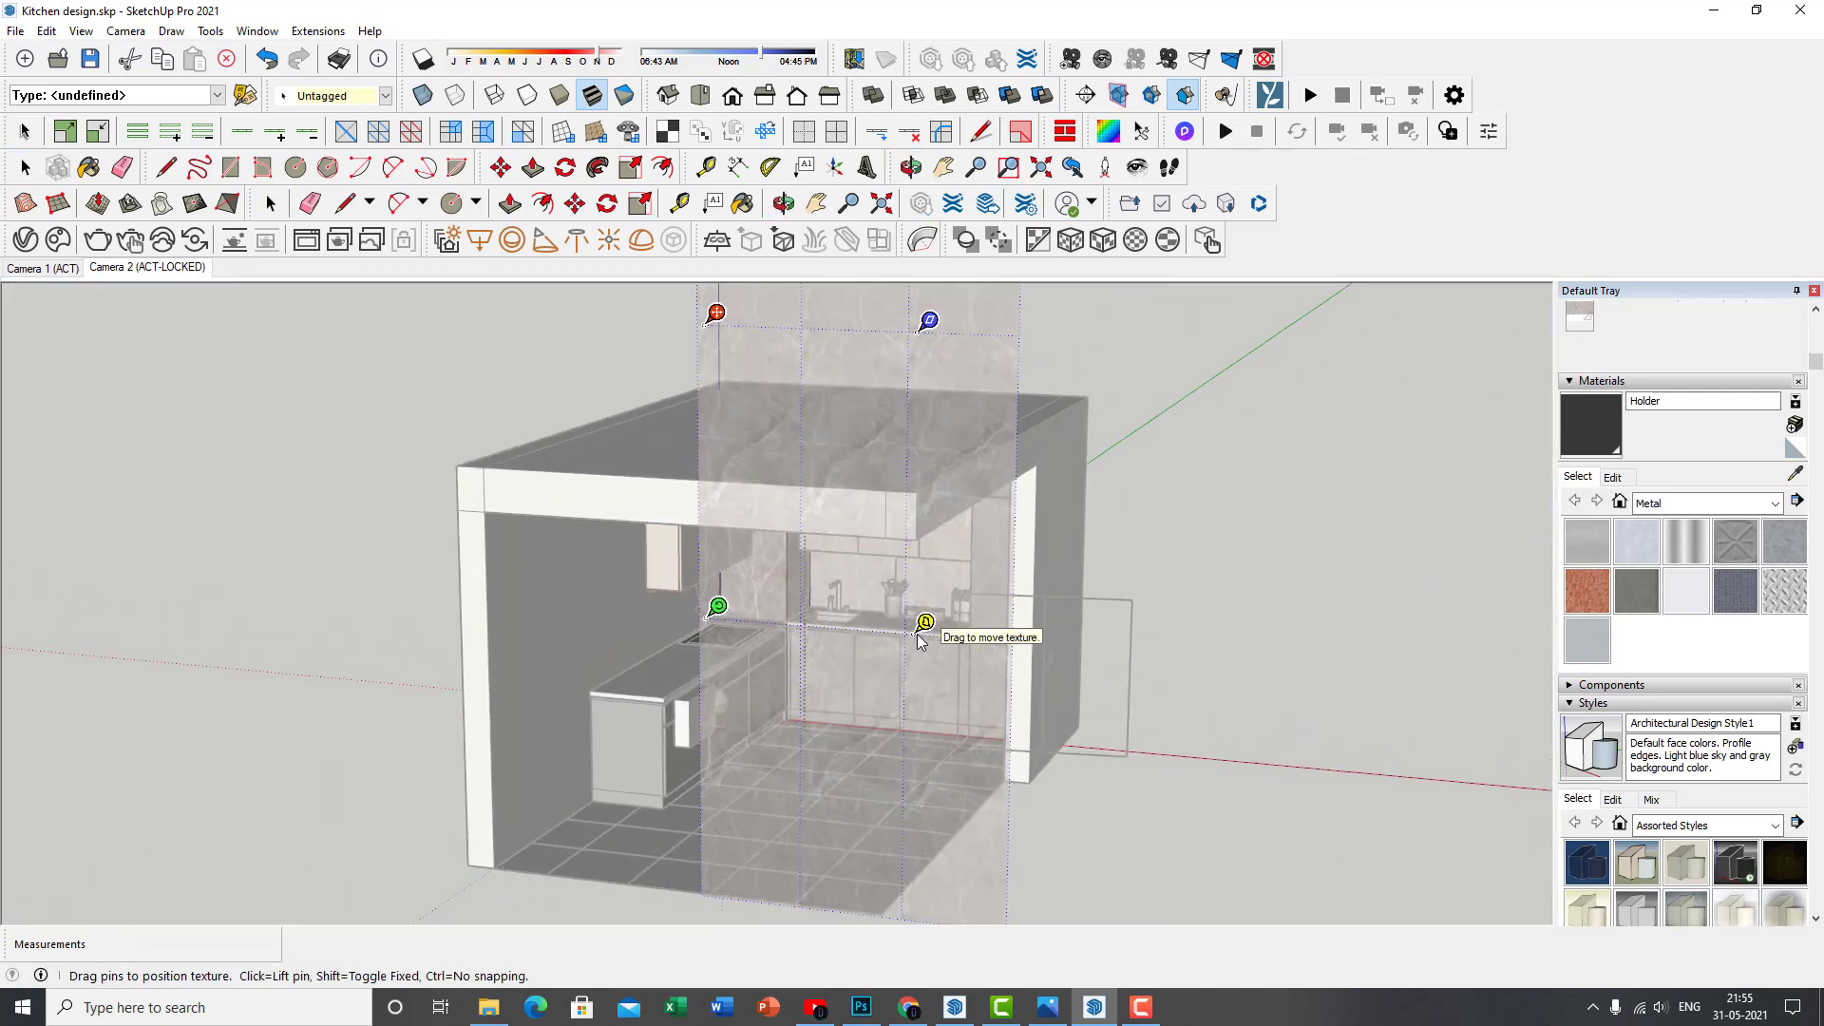
pyautogui.moveTo(935, 632); pyautogui.dragTo(945, 644, button='middle')
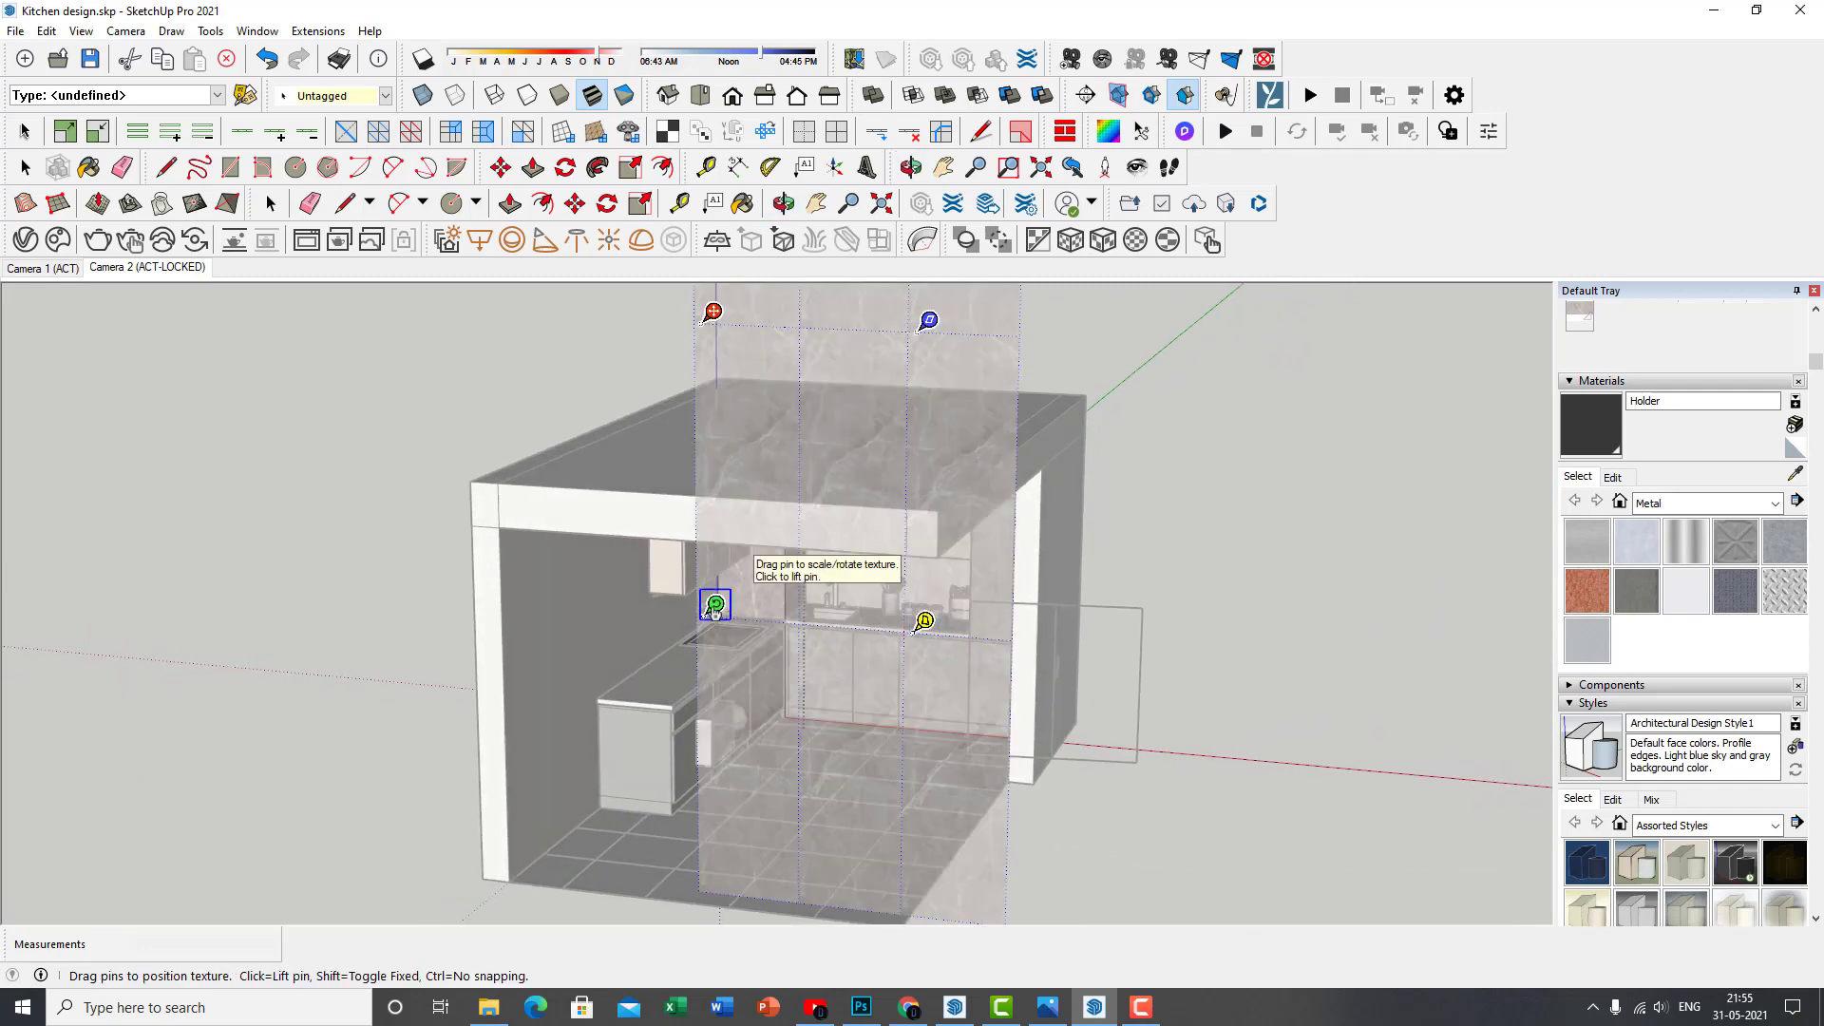
pyautogui.scroll(2, 769, 747)
pyautogui.moveTo(769, 747)
pyautogui.mouseDown(button='middle')
pyautogui.moveTo(746, 722)
pyautogui.moveTo(783, 726)
pyautogui.mouseUp(button='middle')
pyautogui.scroll(3, 758, 623)
pyautogui.moveTo(758, 623)
pyautogui.mouseDown(button='middle')
pyautogui.moveTo(1045, 631)
pyautogui.moveTo(785, 635)
pyautogui.mouseUp(button='middle')
pyautogui.scroll(-4, 784, 635)
pyautogui.moveTo(701, 526); pyautogui.dragTo(756, 550, button='middle')
pyautogui.press('Return')
# Adjust the stone texture's placement and scale on the wall face with the green and yellow fixed pins
pyautogui.scroll(3, 805, 546)
pyautogui.scroll(-1, 805, 546)
pyautogui.moveTo(796, 519)
pyautogui.mouseDown()
pyautogui.moveTo(800, 539)
pyautogui.moveTo(780, 511)
pyautogui.moveTo(679, 535)
pyautogui.moveTo(765, 533)
pyautogui.mouseUp()
pyautogui.moveTo(766, 533); pyautogui.dragTo(544, 683, button='middle')
pyautogui.moveTo(540, 674); pyautogui.dragTo(110, 639)
pyautogui.keyDown('shift'); pyautogui.moveTo(110, 639); pyautogui.dragTo(614, 674, button='middle'); pyautogui.keyUp('shift')
pyautogui.moveTo(585, 668); pyautogui.dragTo(876, 714)
pyautogui.moveTo(1191, 722)
pyautogui.mouseDown()
pyautogui.moveTo(1257, 720)
pyautogui.moveTo(1145, 721)
pyautogui.moveTo(1185, 722)
pyautogui.mouseUp()
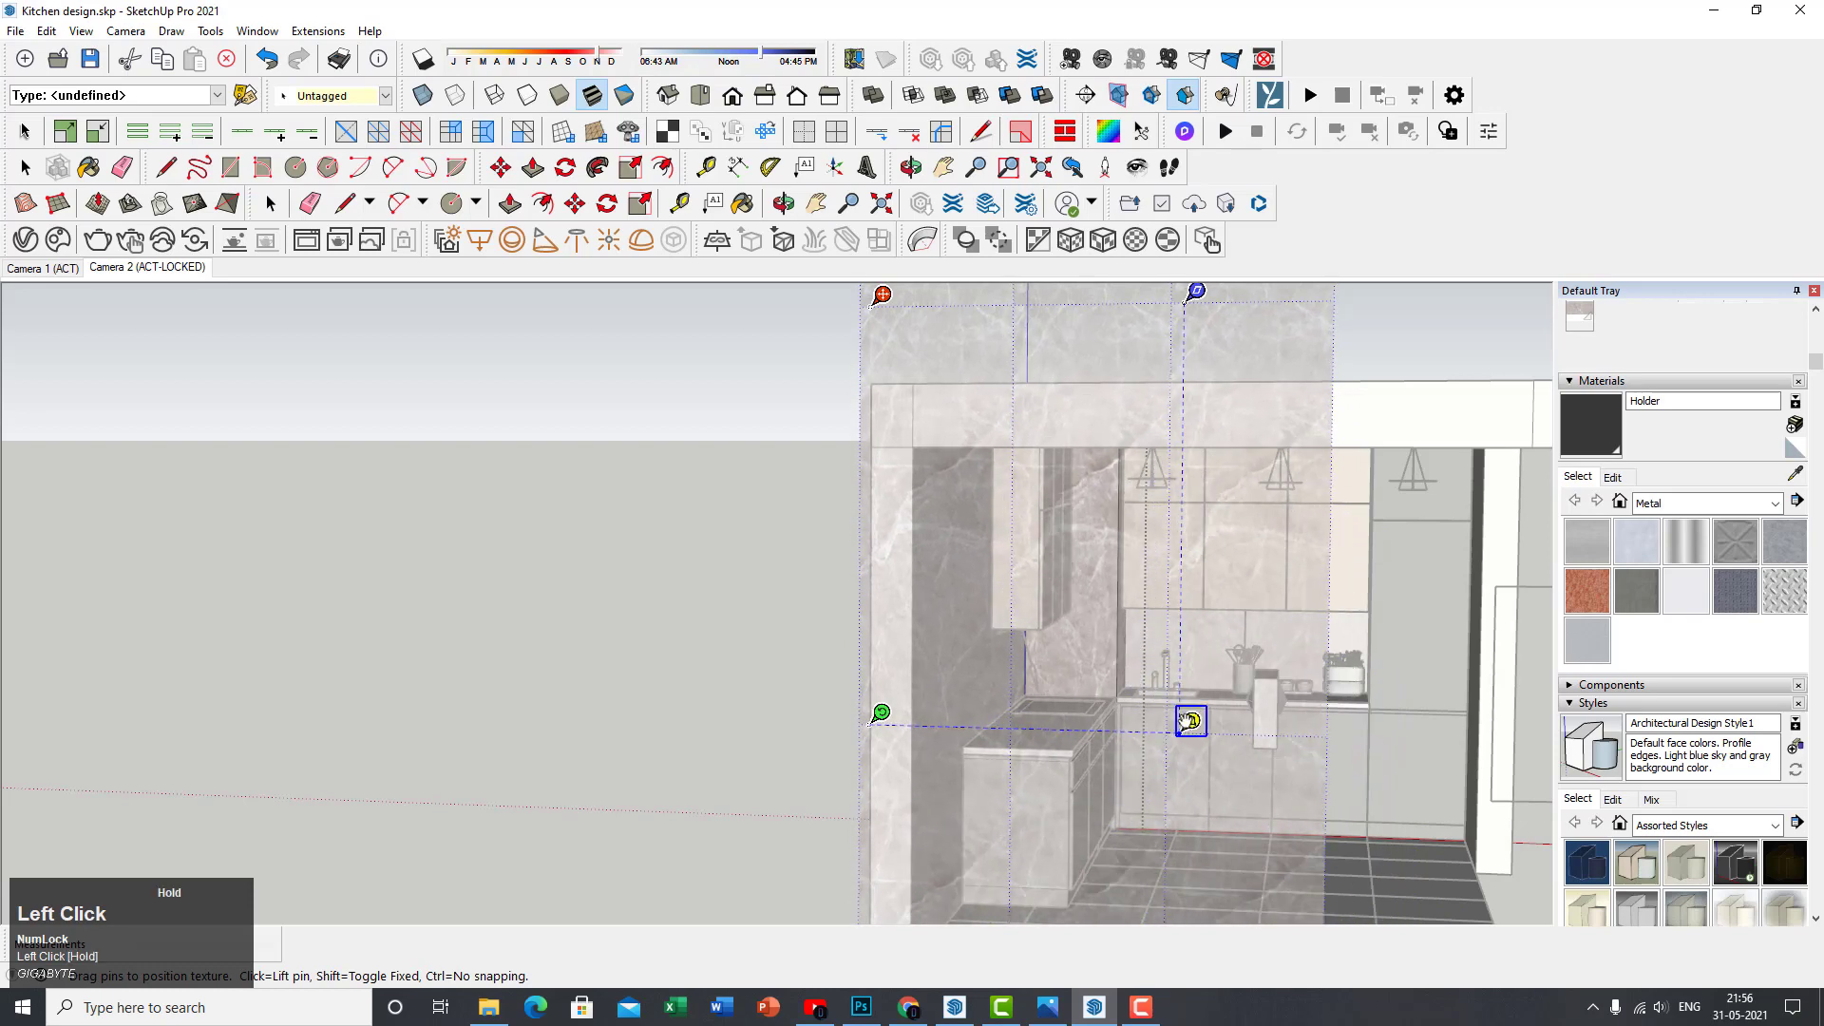
# Adjust the stone texture with the blue and red pins, shift it slightly and finish the texture positioning
pyautogui.moveTo(1241, 510); pyautogui.dragTo(1130, 487, button='middle')
pyautogui.moveTo(1121, 392)
pyautogui.mouseDown()
pyautogui.moveTo(1234, 399)
pyautogui.moveTo(936, 395)
pyautogui.moveTo(1197, 390)
pyautogui.moveTo(1121, 391)
pyautogui.mouseUp()
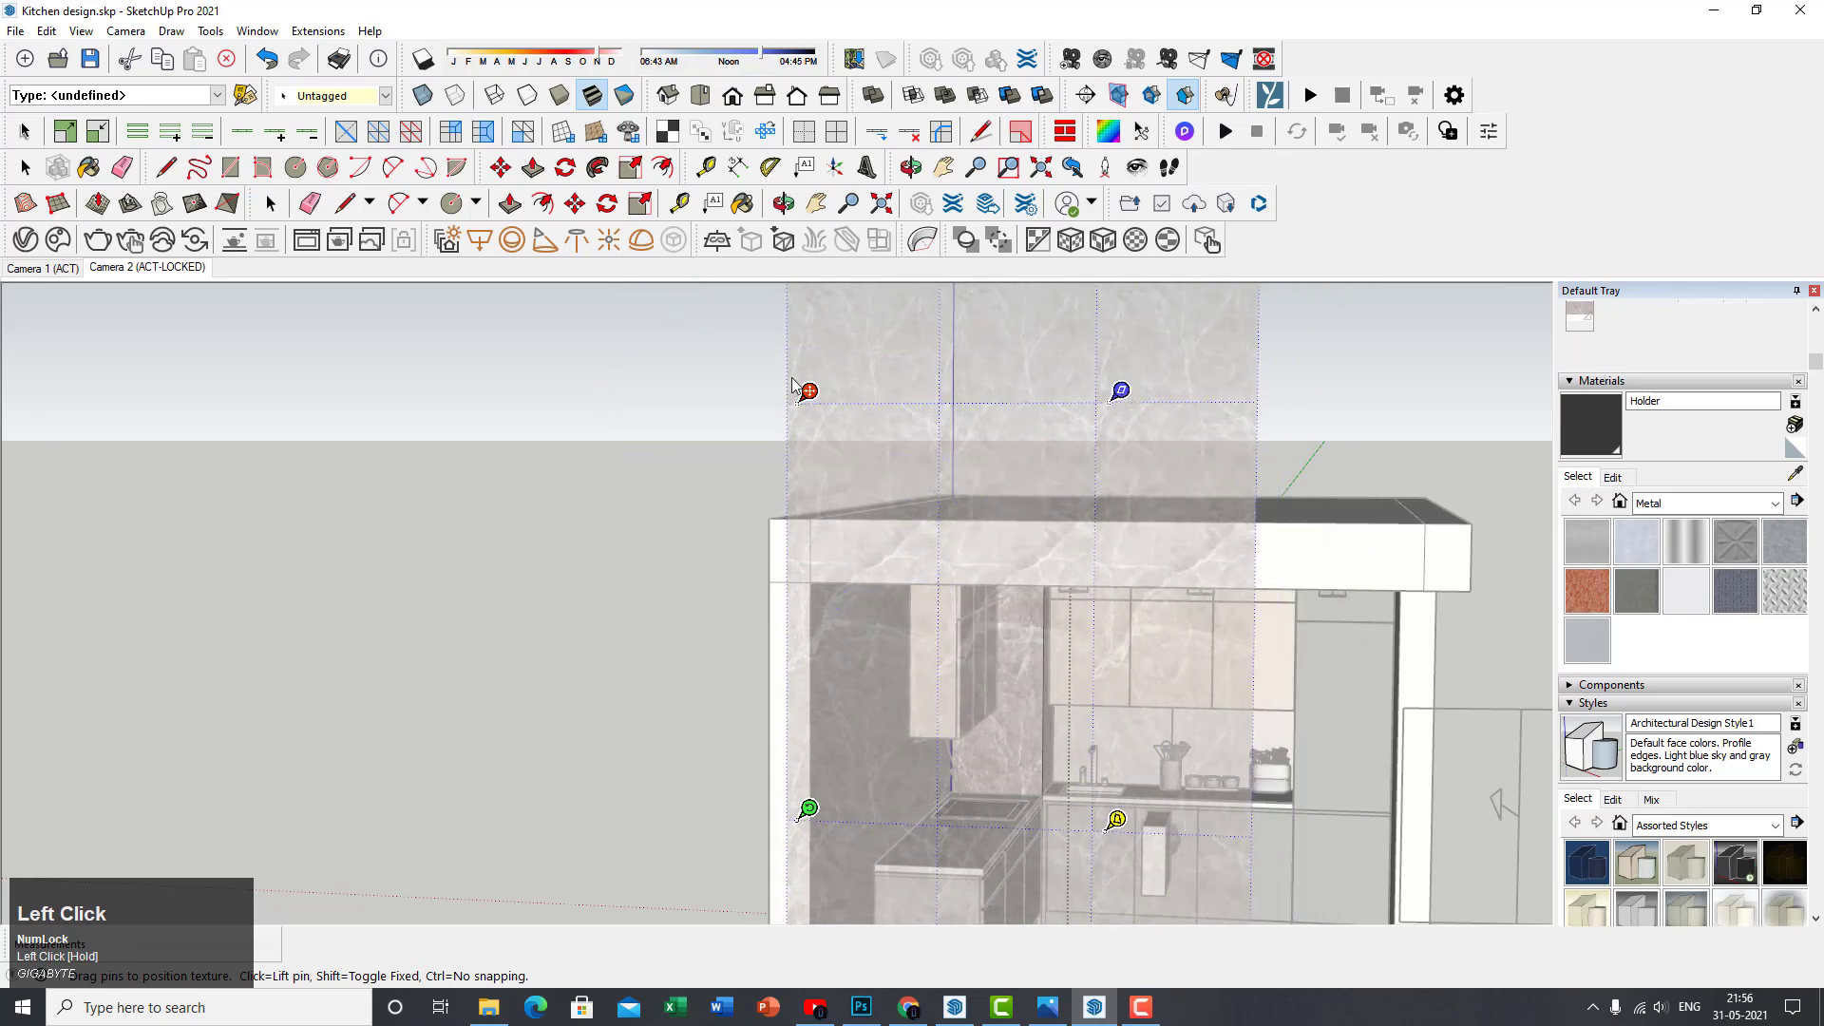
pyautogui.moveTo(817, 392)
pyautogui.mouseDown()
pyautogui.moveTo(819, 355)
pyautogui.moveTo(801, 416)
pyautogui.moveTo(681, 380)
pyautogui.moveTo(822, 354)
pyautogui.moveTo(843, 387)
pyautogui.mouseUp()
pyautogui.moveTo(1013, 766); pyautogui.dragTo(953, 791)
pyautogui.moveTo(954, 791); pyautogui.dragTo(1029, 631, button='middle')
pyautogui.rightClick(1030, 631)
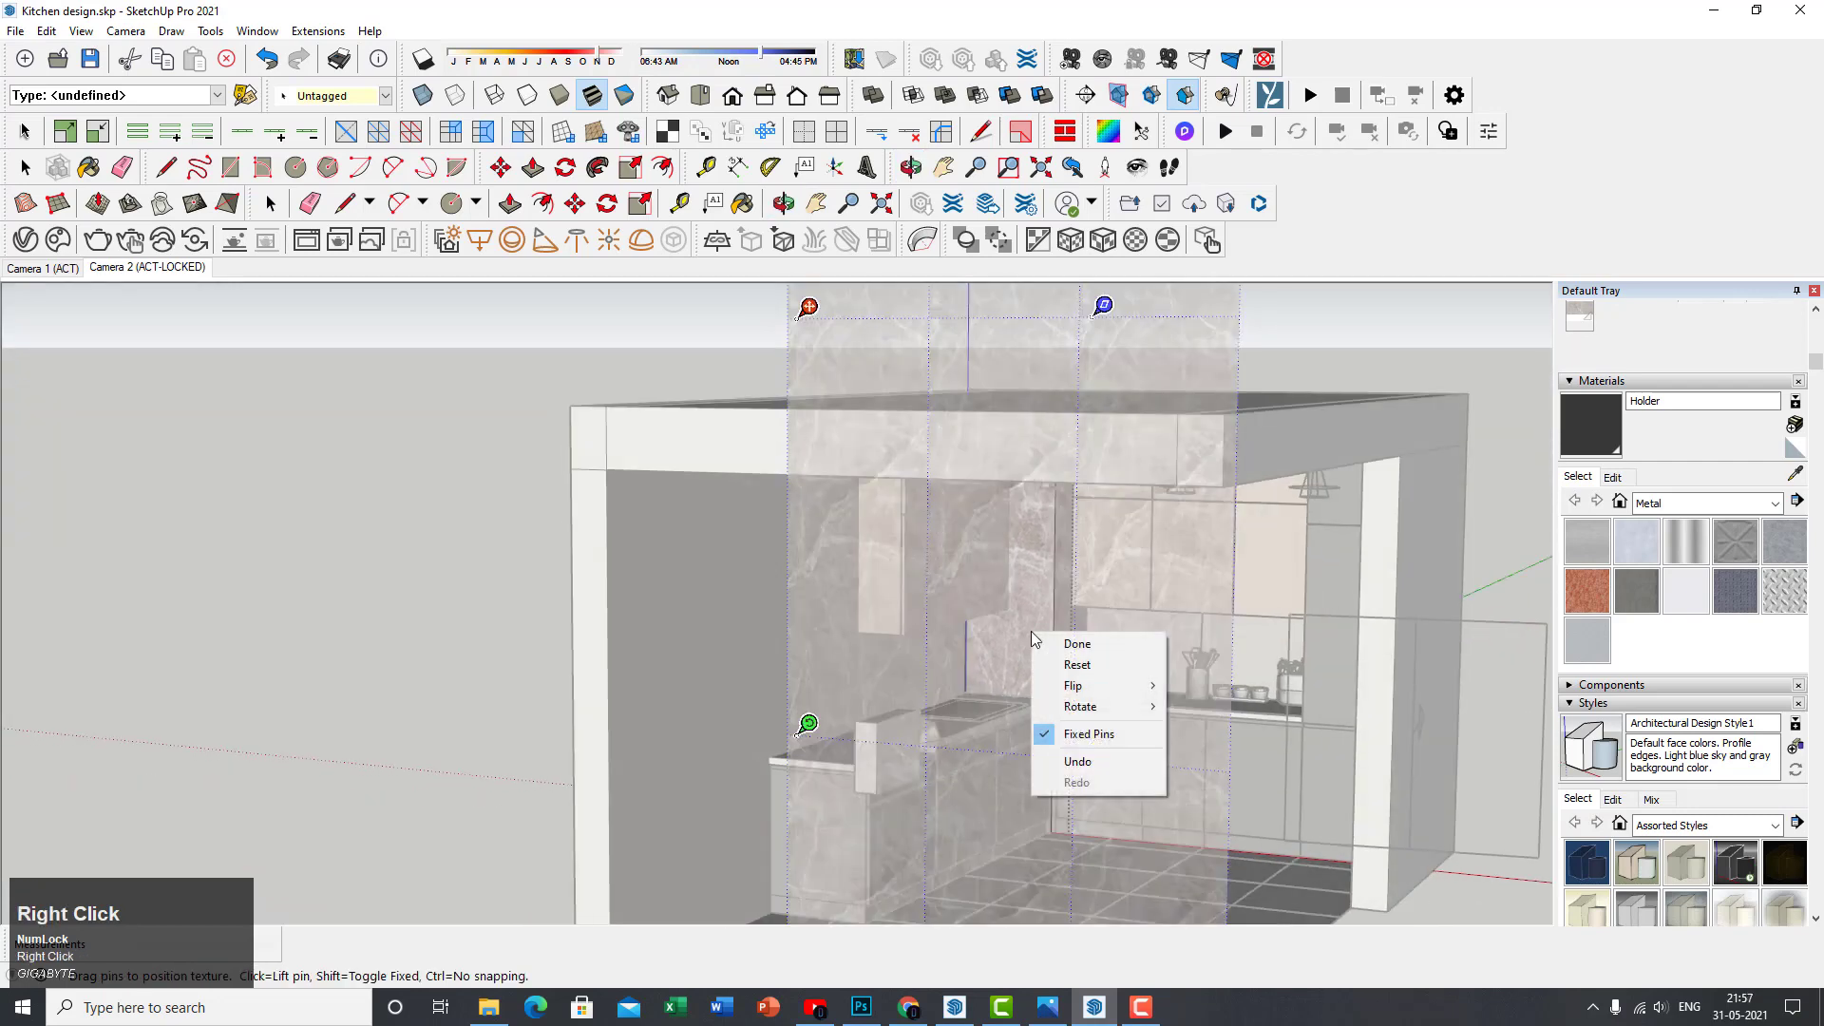
pyautogui.click(1083, 642)
# Leave the stone wall group and open the countertop's group beside the cooktop for editing
pyautogui.moveTo(984, 714); pyautogui.dragTo(1023, 686, button='middle')
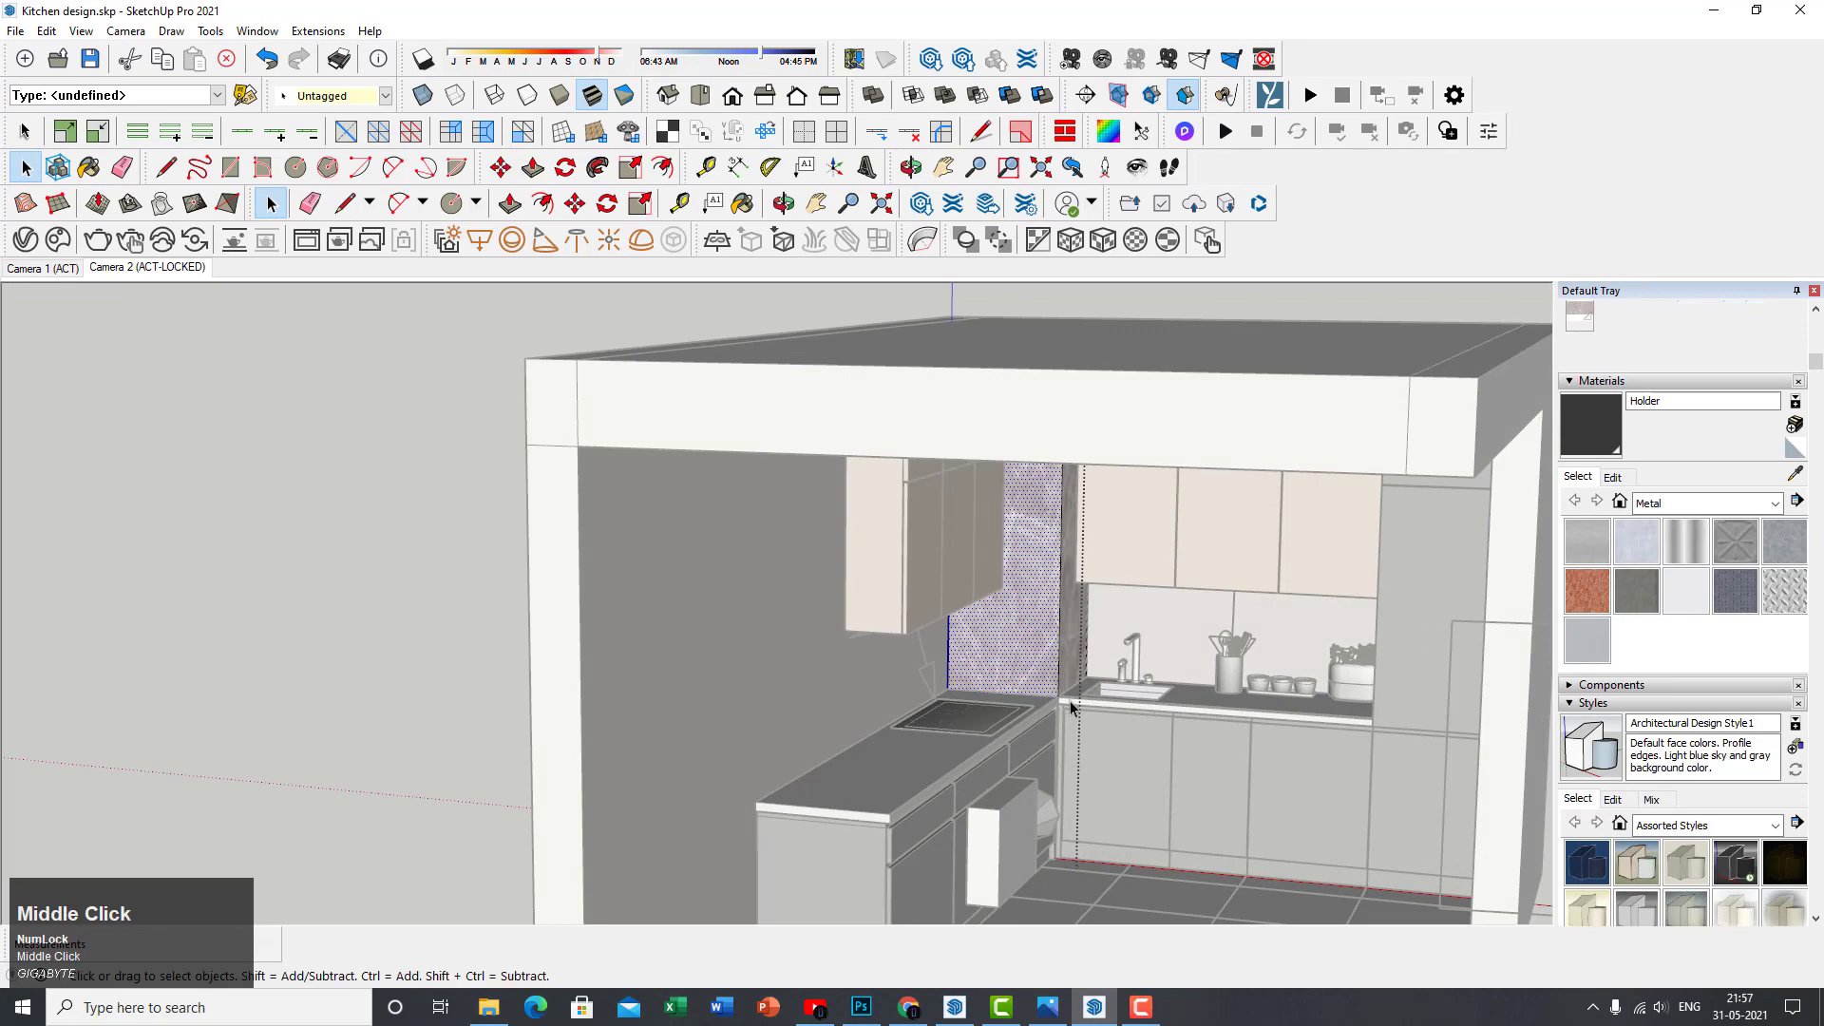
pyautogui.press('space')
pyautogui.scroll(-3, 1157, 714)
pyautogui.moveTo(1157, 714); pyautogui.dragTo(1092, 655, button='middle')
pyautogui.scroll(5, 1028, 558)
pyautogui.moveTo(1028, 559); pyautogui.dragTo(670, 655, button='middle')
pyautogui.scroll(3, 899, 703)
pyautogui.scroll(-2, 851, 501)
pyautogui.scroll(2, 616, 604)
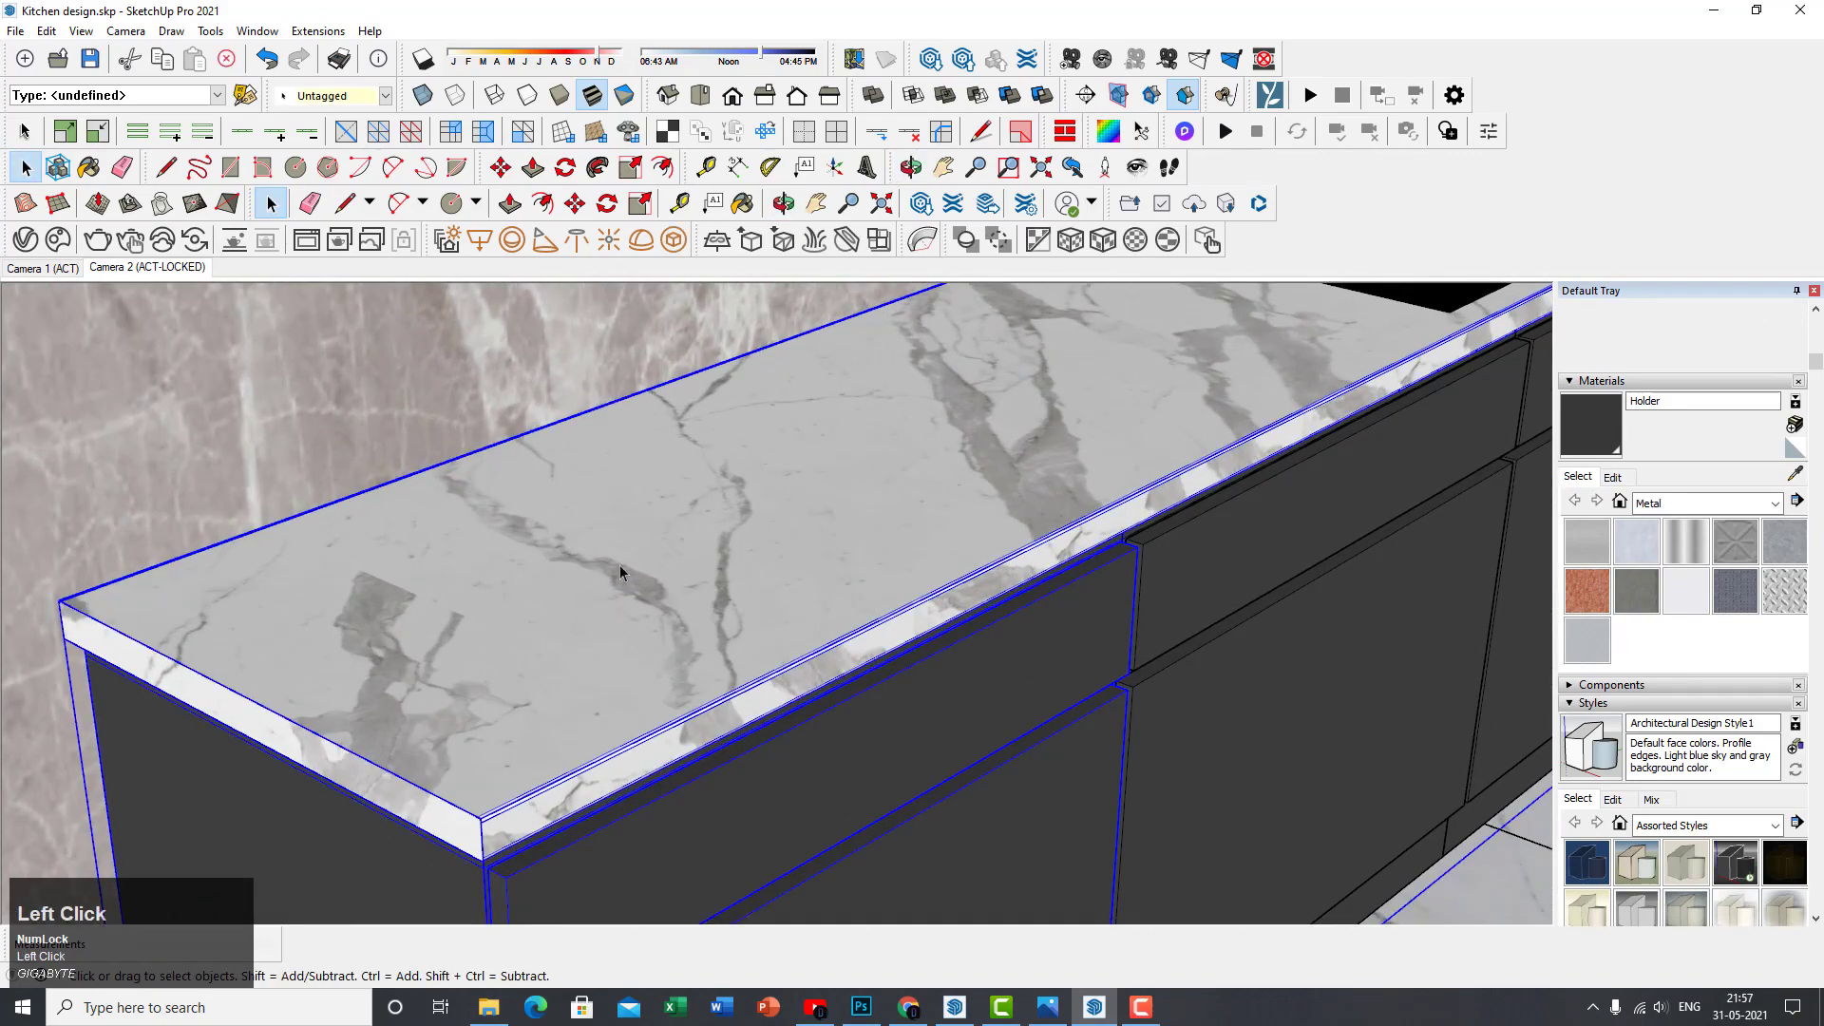
pyautogui.doubleClick(619, 566)
# Start positioning the marble texture on the countertop's top face and bring its four coloured pins into view
pyautogui.moveTo(663, 556); pyautogui.dragTo(841, 582, button='middle')
pyautogui.rightClick(841, 583)
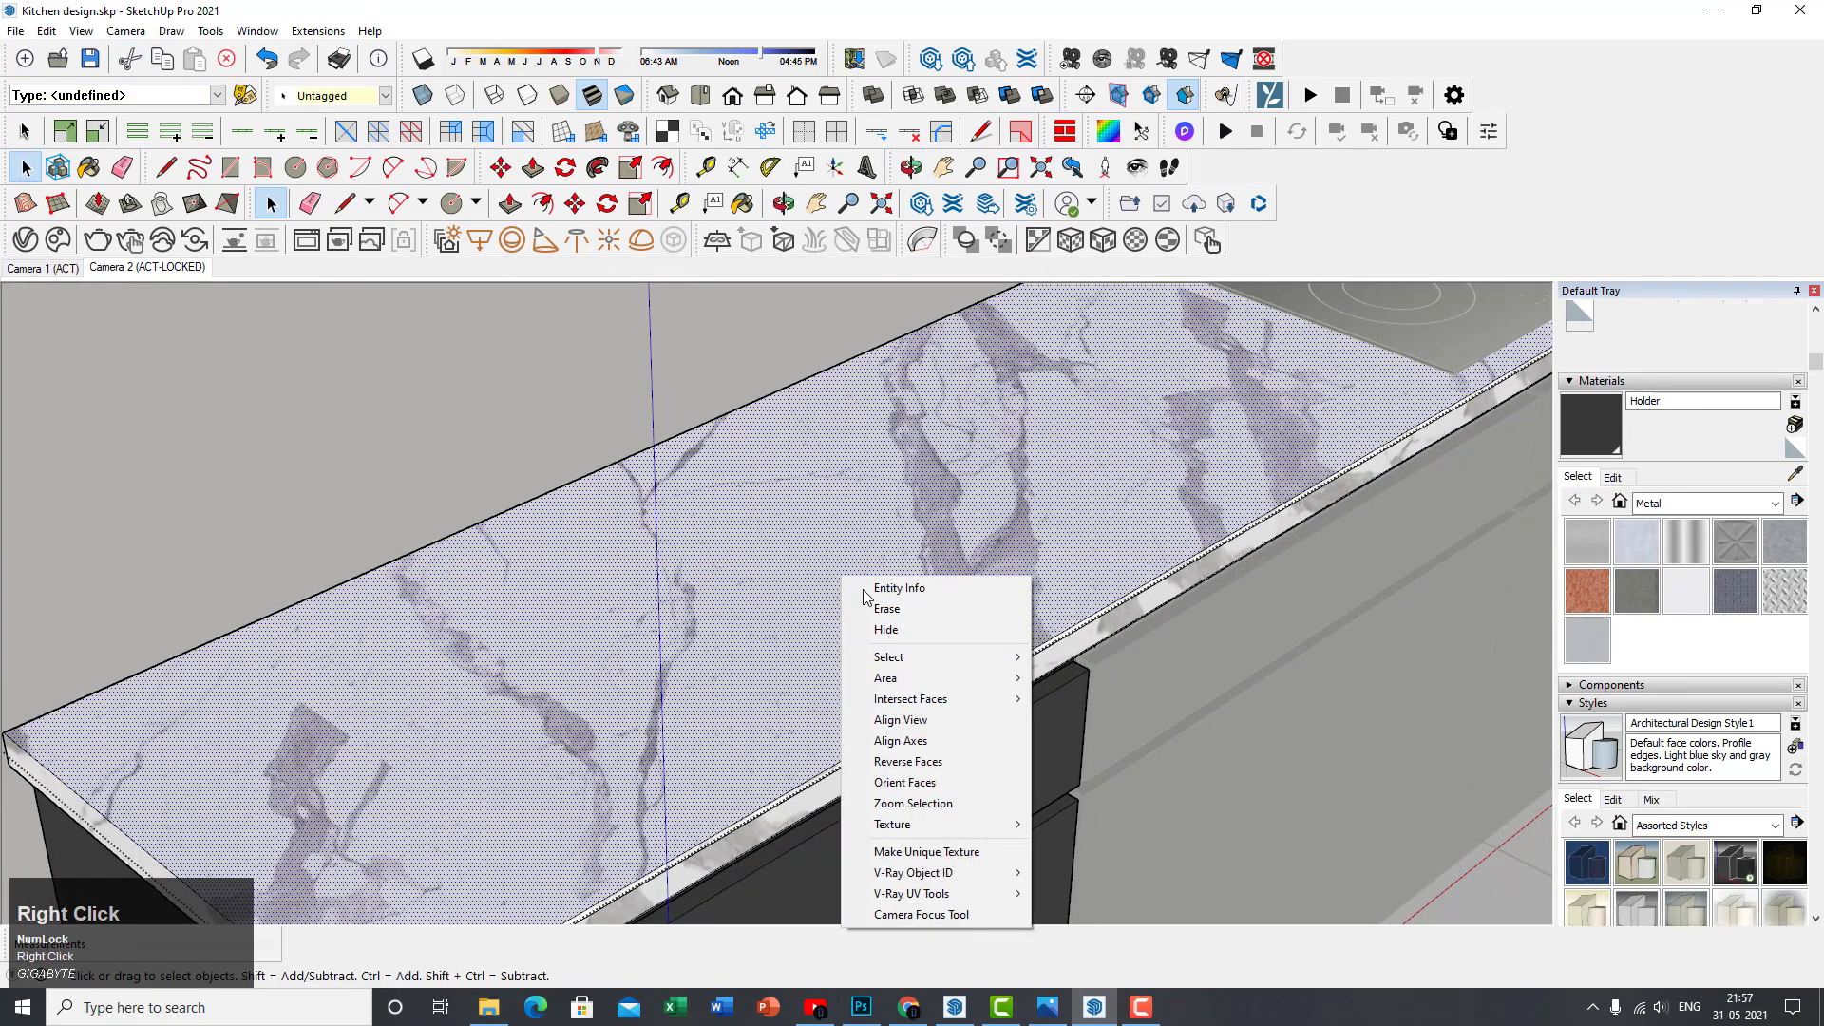
pyautogui.click(979, 826)
pyautogui.click(1133, 829)
pyautogui.moveTo(1110, 789); pyautogui.dragTo(966, 652, button='middle')
pyautogui.scroll(-3, 942, 553)
pyautogui.moveTo(942, 563); pyautogui.dragTo(868, 623, button='middle')
pyautogui.scroll(-3, 870, 623)
pyautogui.scroll(-2, 870, 625)
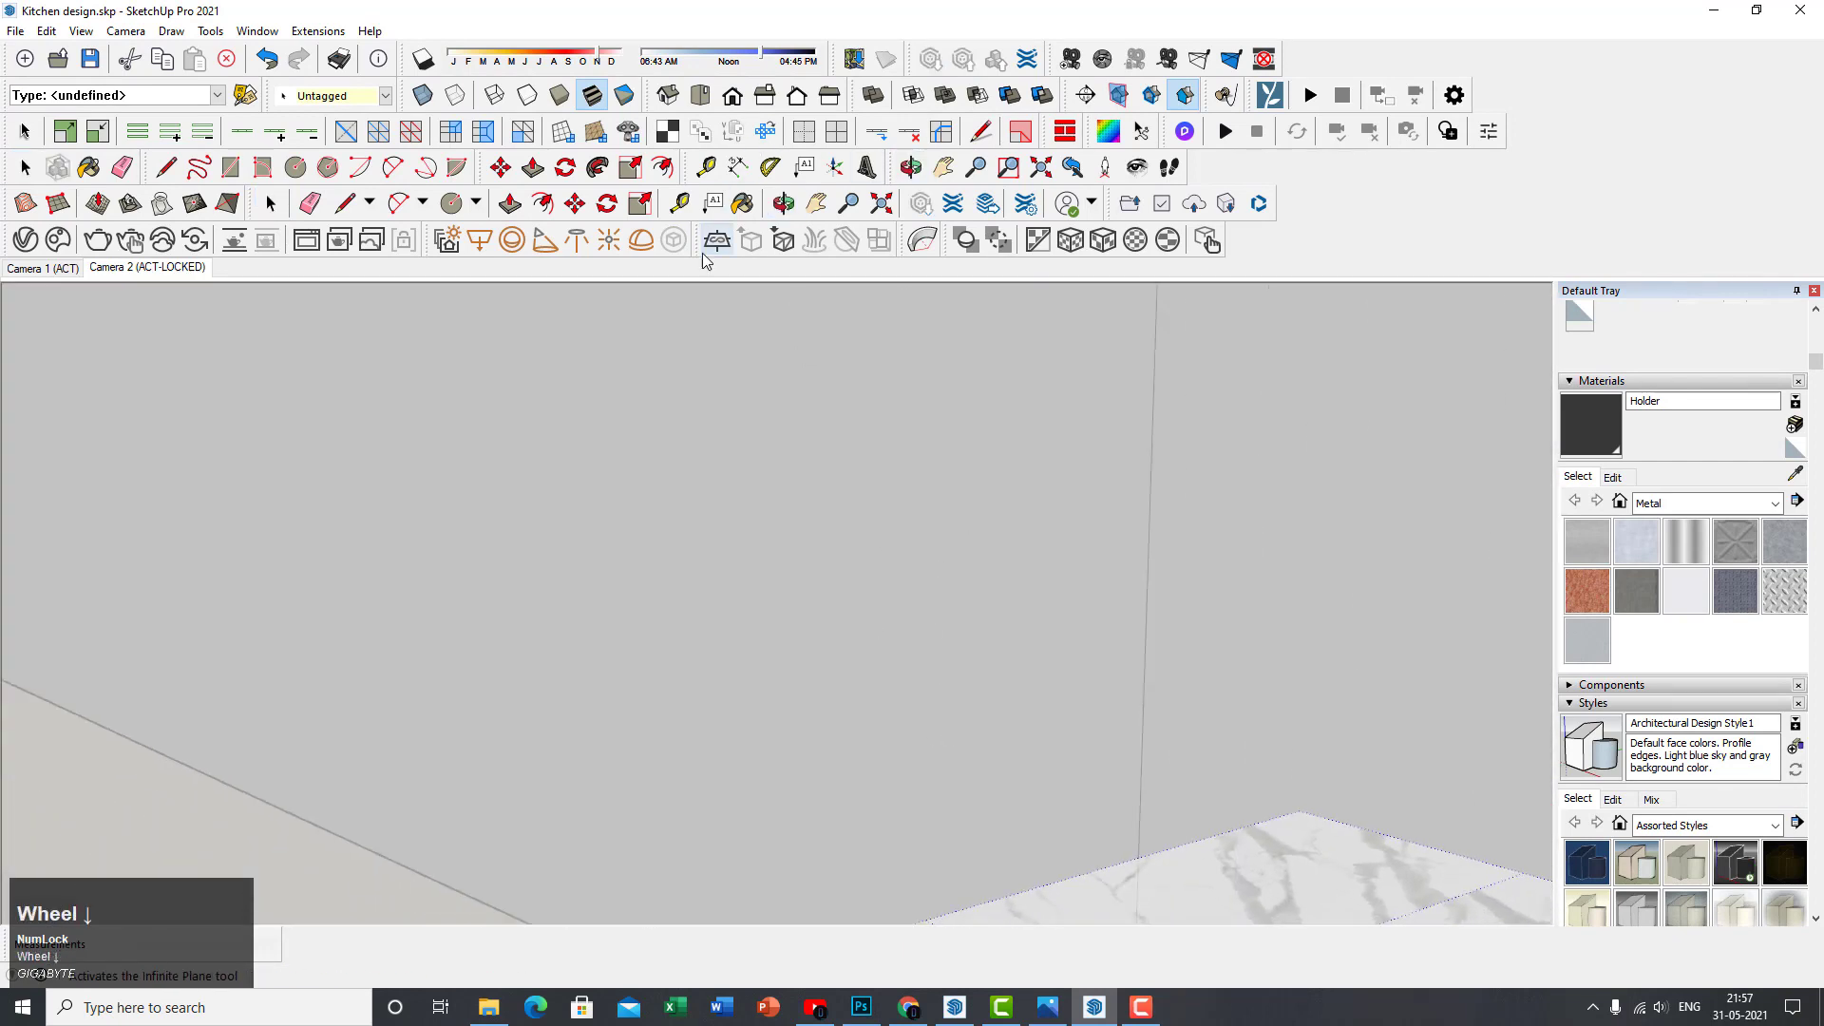
pyautogui.click(882, 204)
pyautogui.moveTo(864, 393); pyautogui.dragTo(675, 598, button='middle')
pyautogui.scroll(5, 676, 599)
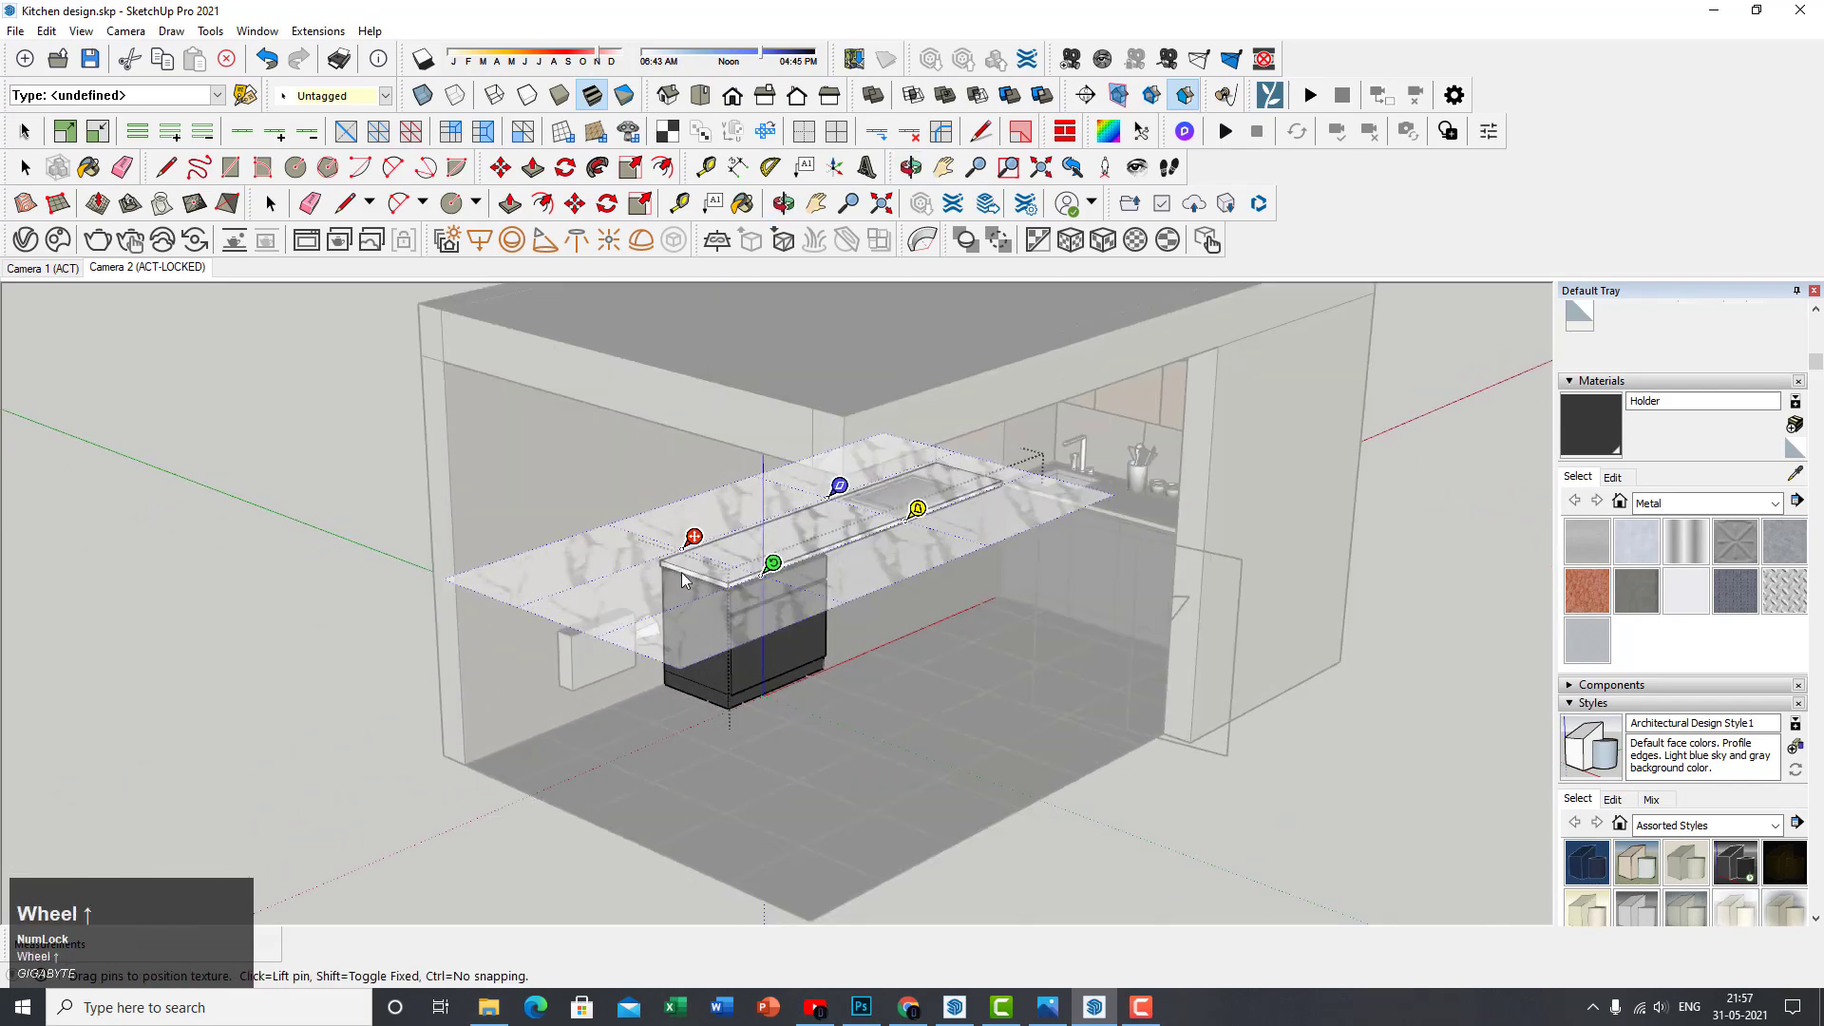
# Shift the countertop's marble texture slightly, enlarge it with the green scale/rotate pin, and finish the texture positioning
pyautogui.moveTo(746, 548); pyautogui.dragTo(835, 556, button='middle')
pyautogui.moveTo(836, 557); pyautogui.dragTo(798, 565)
pyautogui.scroll(5, 731, 568)
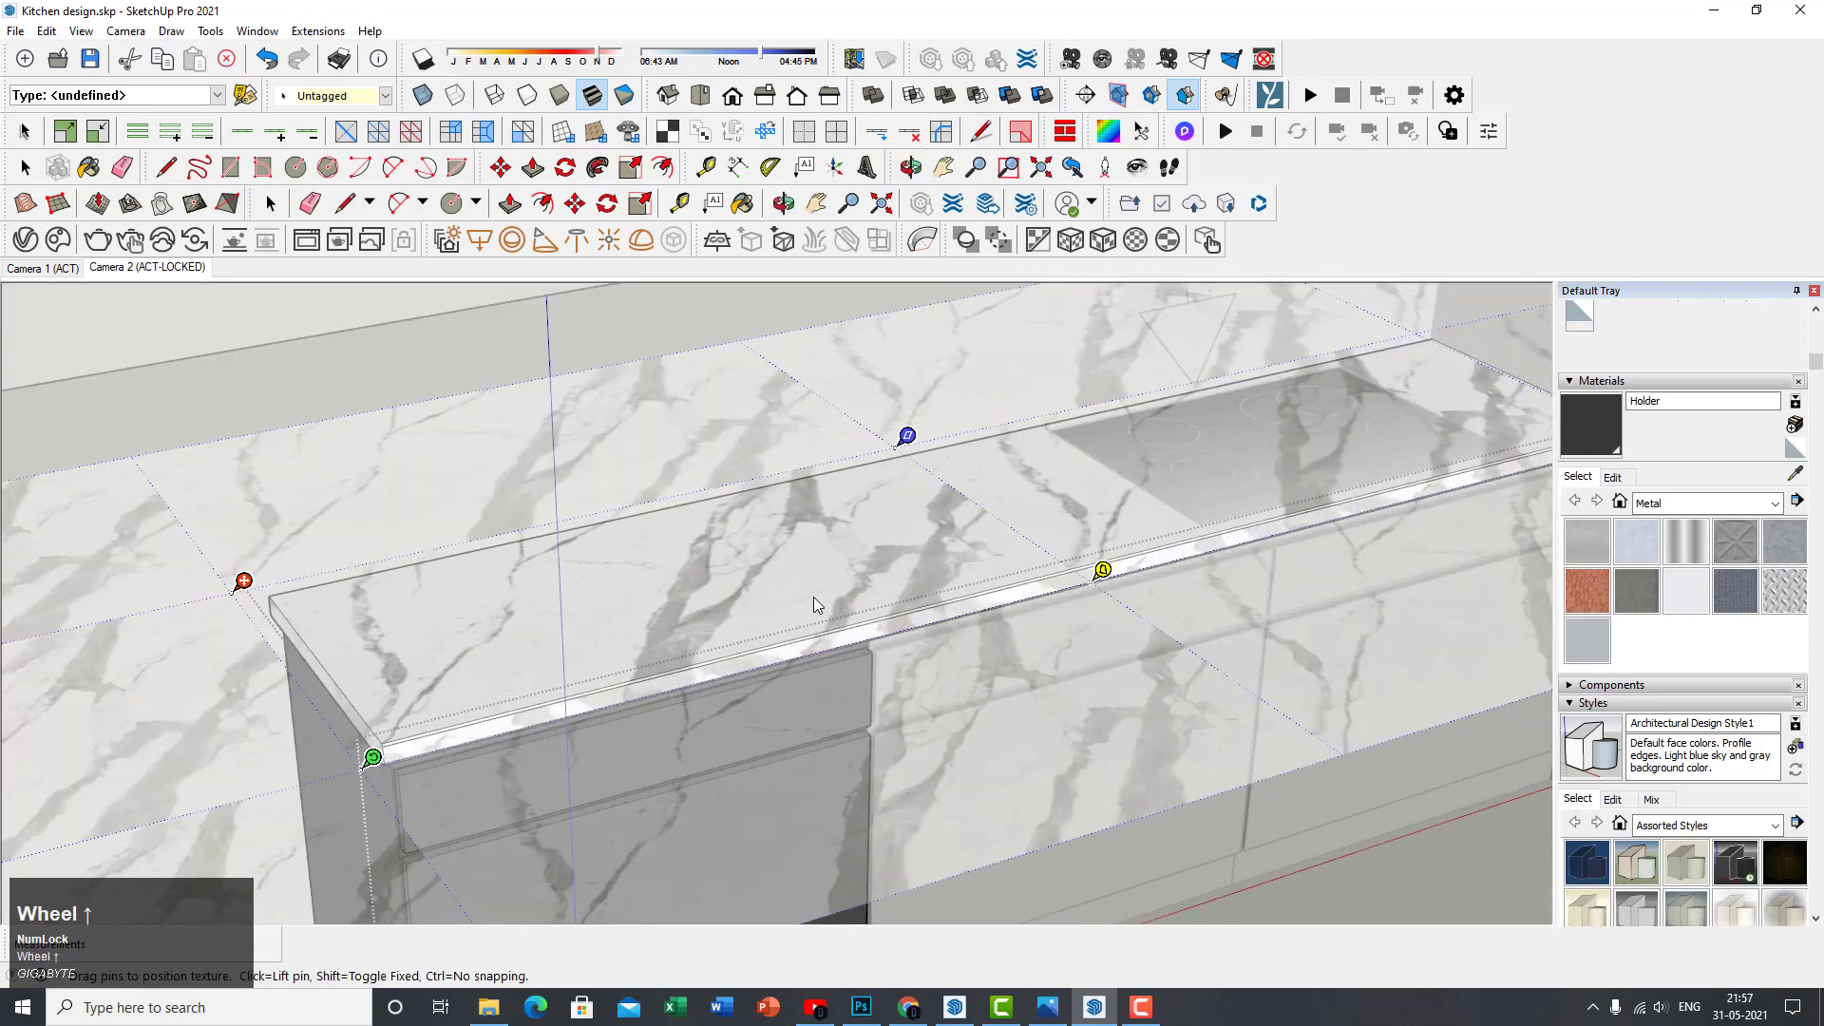
pyautogui.keyDown('shift'); pyautogui.moveTo(806, 600); pyautogui.dragTo(639, 619, button='middle'); pyautogui.keyUp('shift')
pyautogui.scroll(-3, 872, 616)
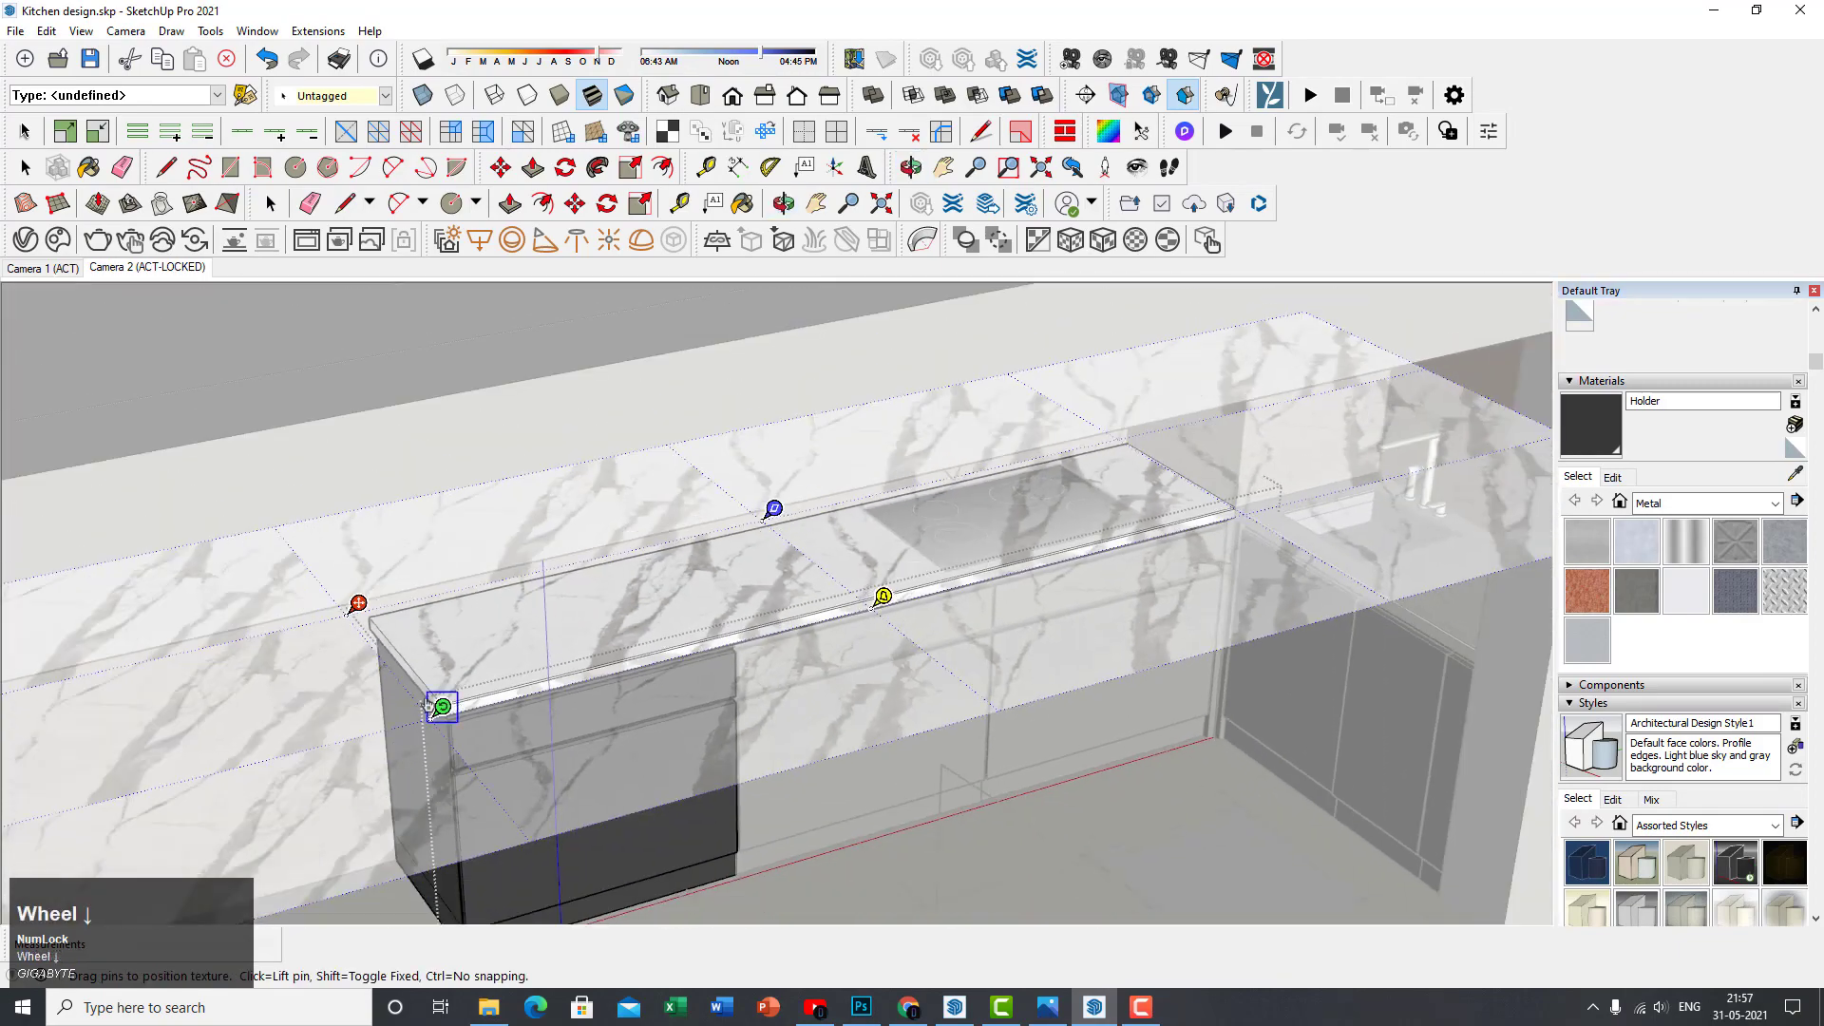
pyautogui.moveTo(438, 711); pyautogui.dragTo(513, 820)
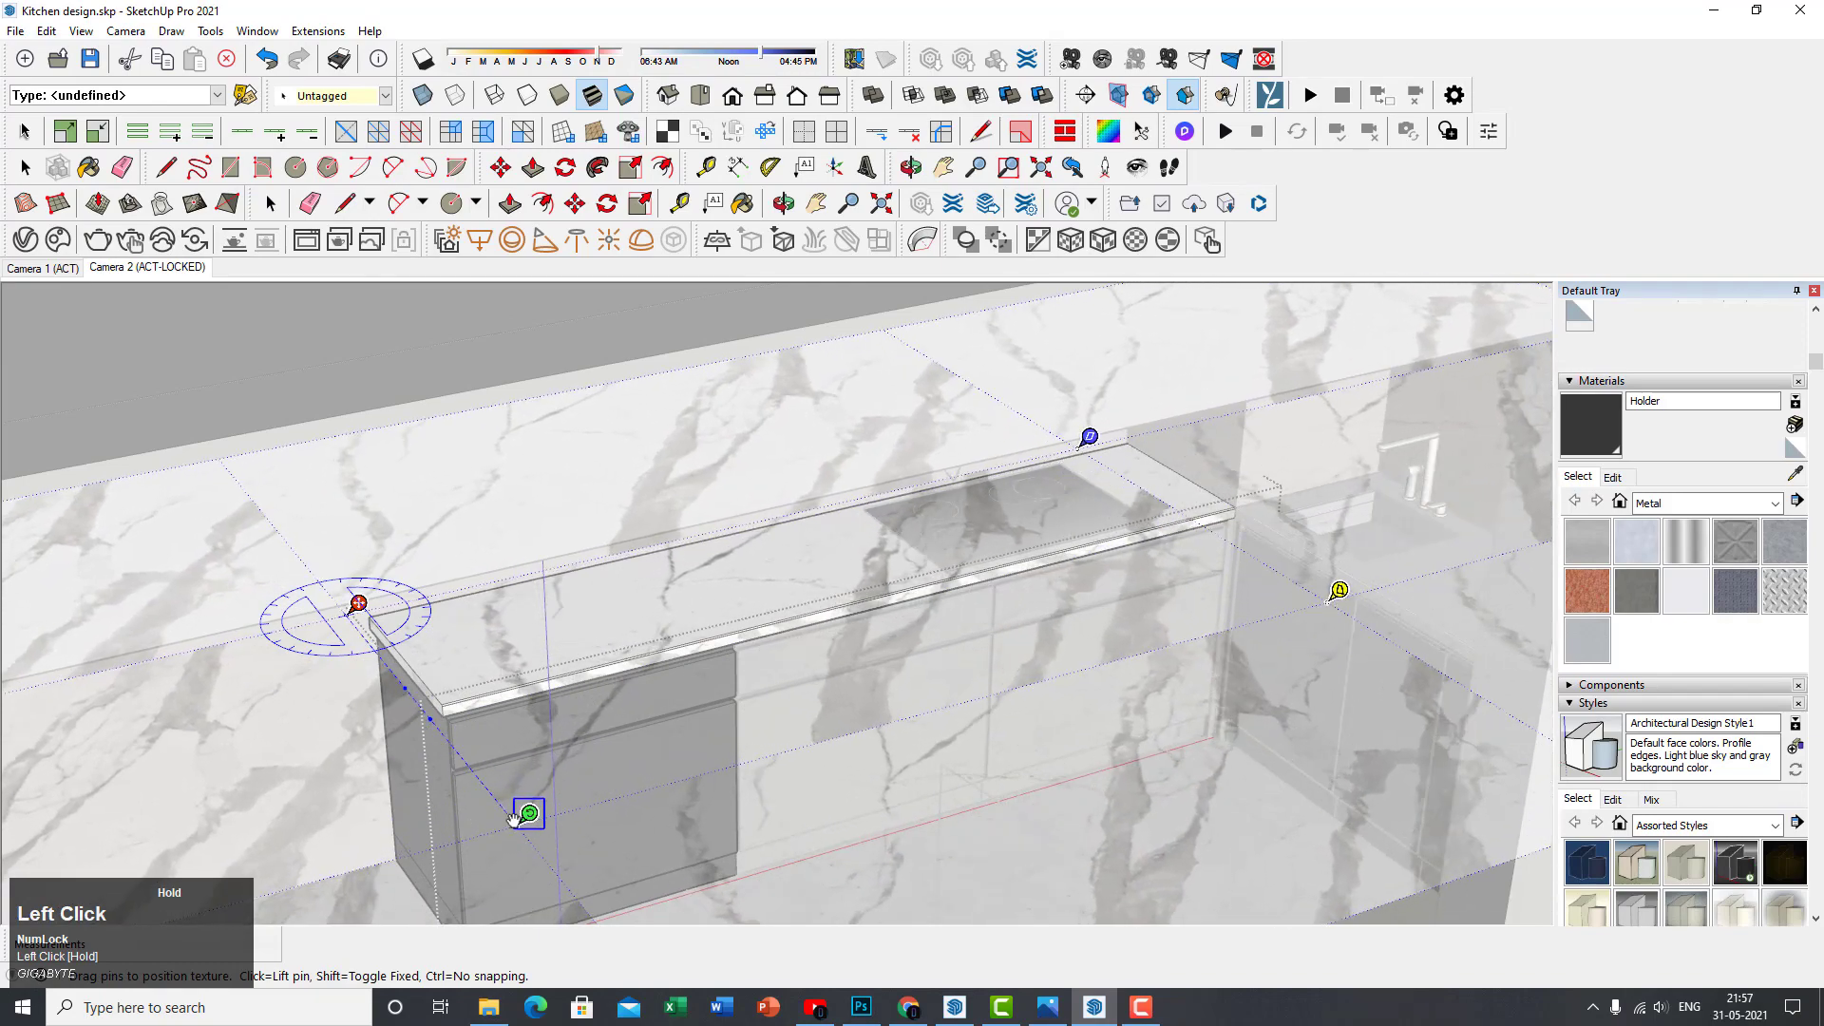
pyautogui.rightClick(656, 546)
pyautogui.click(710, 556)
# Examine the sink basin's patterned faces and the marble countertop around it up close
pyautogui.scroll(-2, 635, 551)
pyautogui.moveTo(634, 551); pyautogui.dragTo(867, 724, button='middle')
pyautogui.press('space')
pyautogui.scroll(2, 796, 551)
pyautogui.scroll(2, 769, 556)
pyautogui.scroll(3, 796, 594)
pyautogui.scroll(3, 751, 558)
pyautogui.moveTo(750, 558); pyautogui.dragTo(830, 544, button='middle')
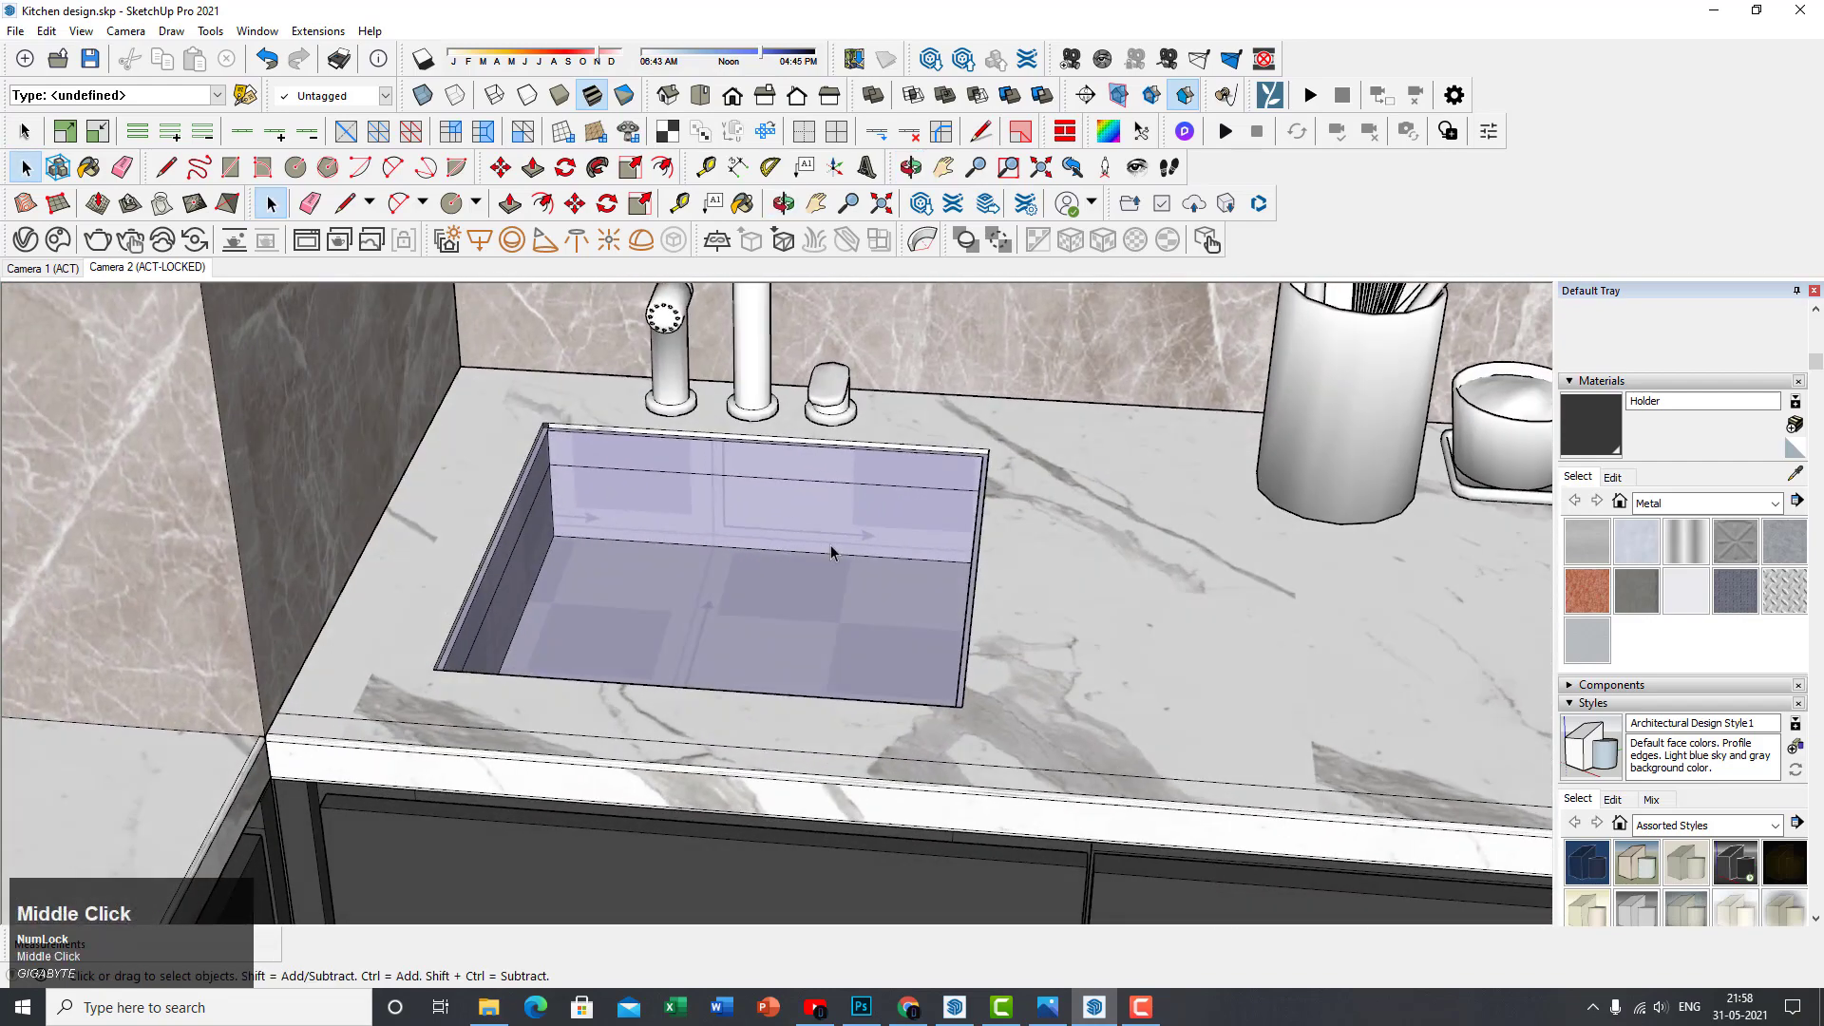
pyautogui.scroll(3, 779, 638)
pyautogui.moveTo(779, 640); pyautogui.dragTo(789, 753, button='middle')
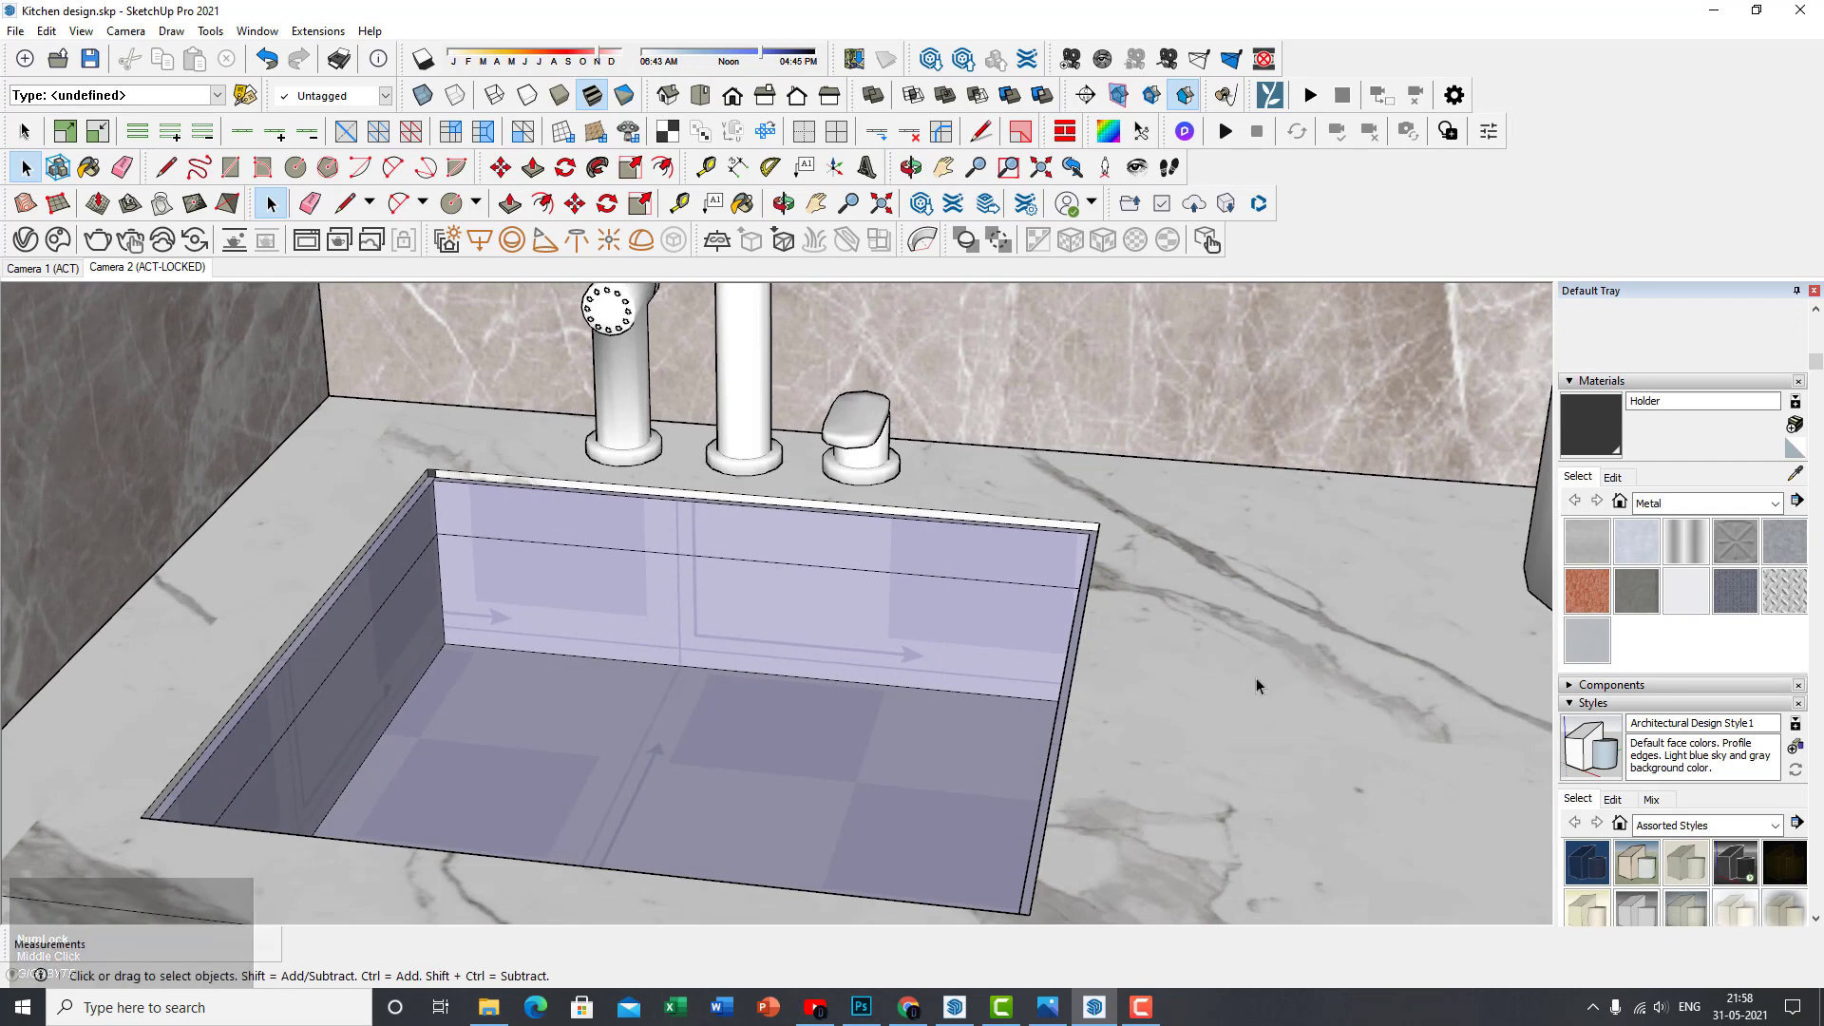
# Sample the sink basin's material and show its settings in the V-Ray Asset Editor
pyautogui.click(1795, 477)
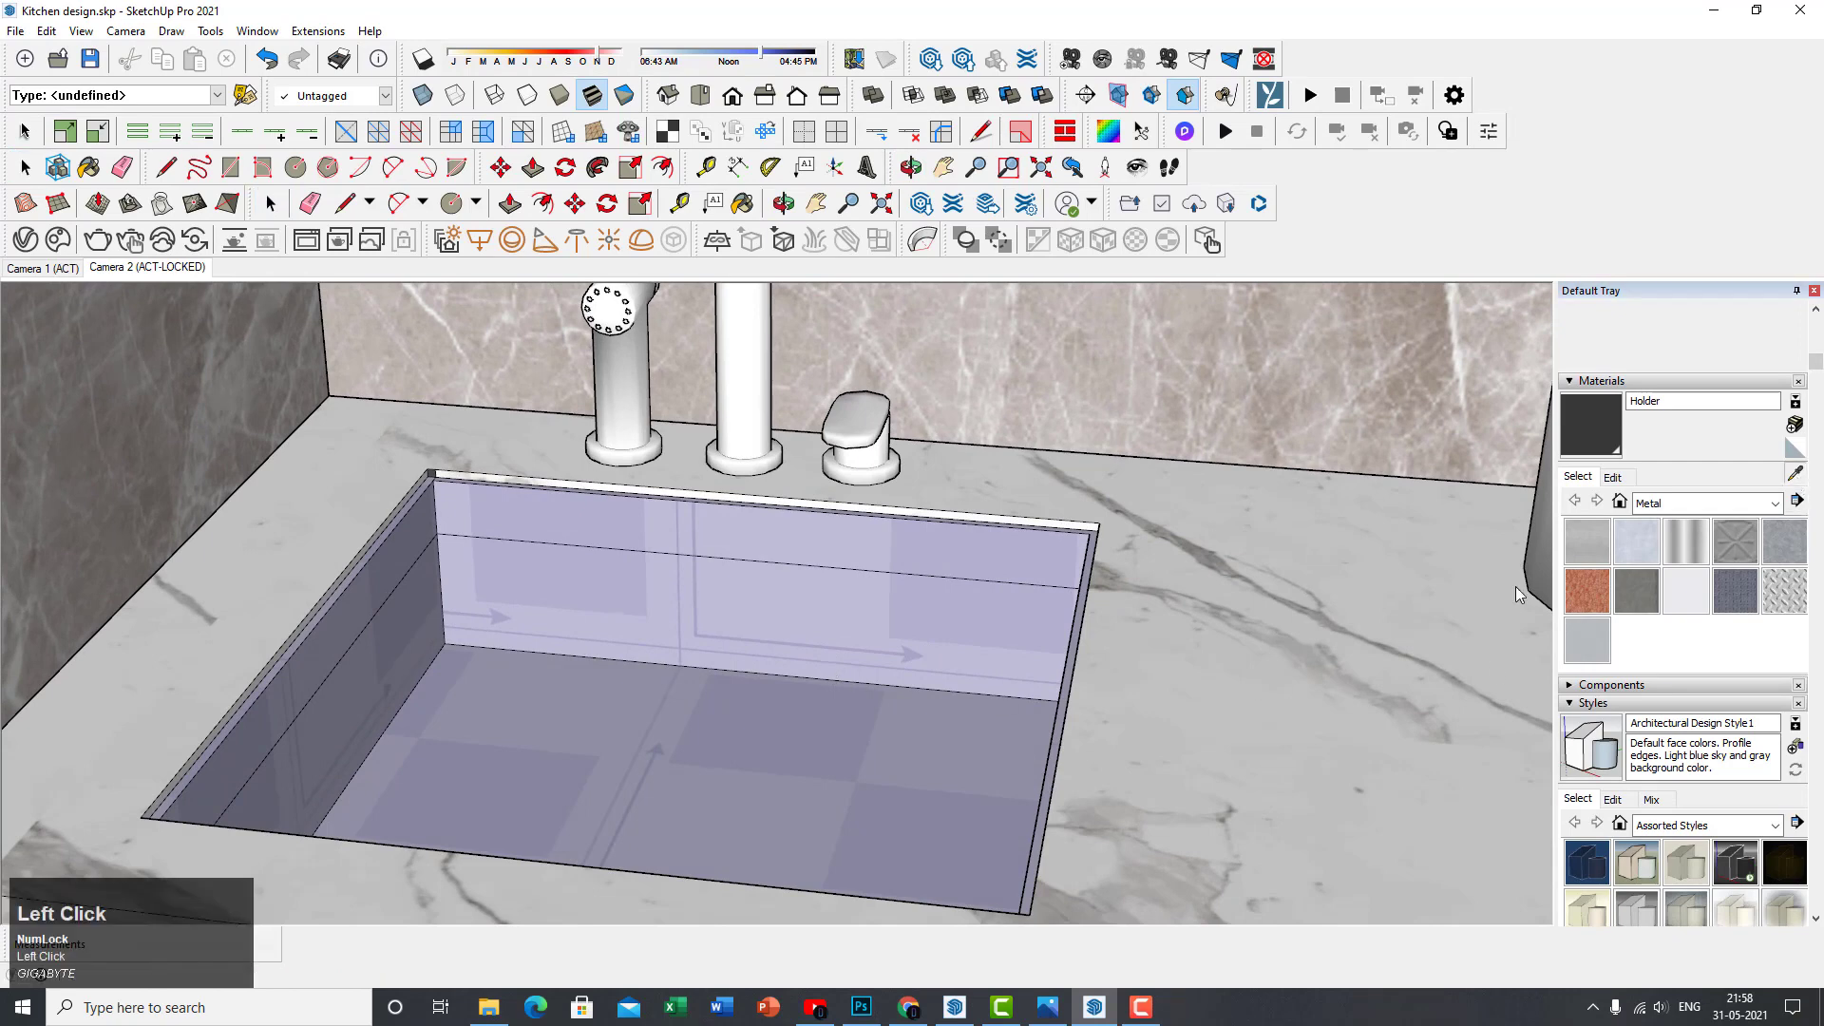
pyautogui.click(936, 589)
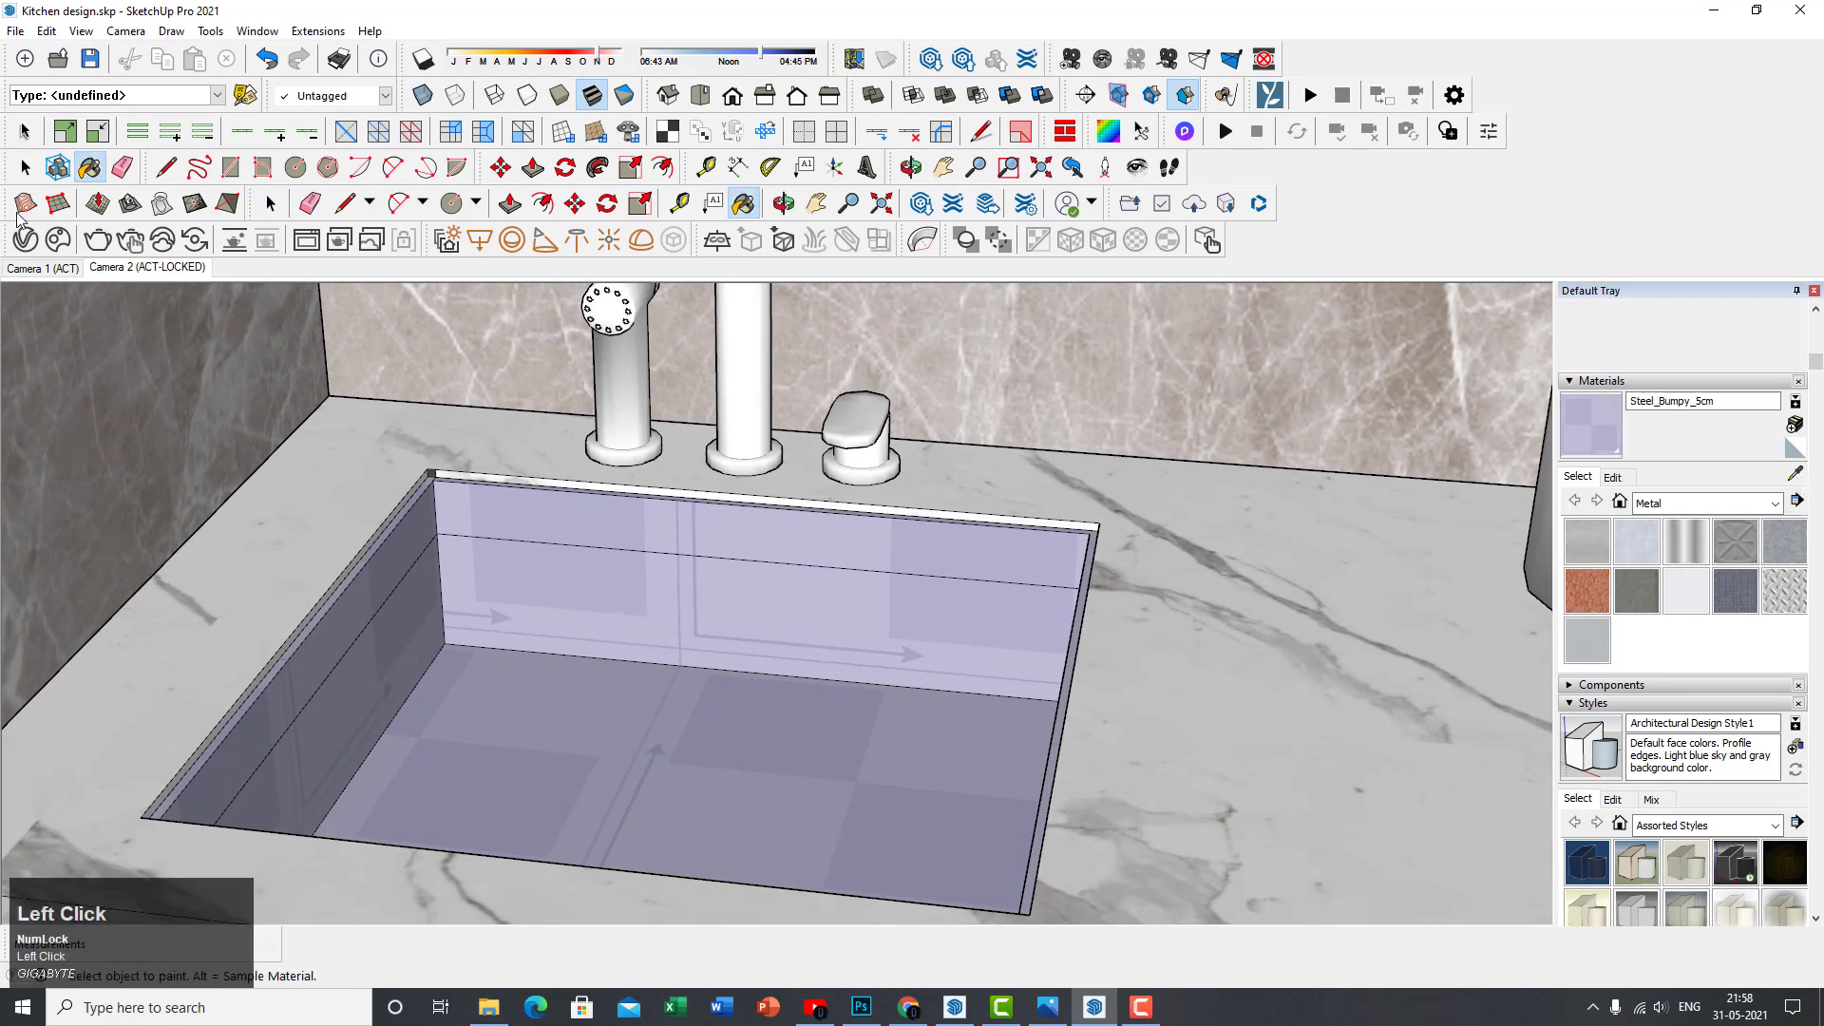
pyautogui.click(29, 240)
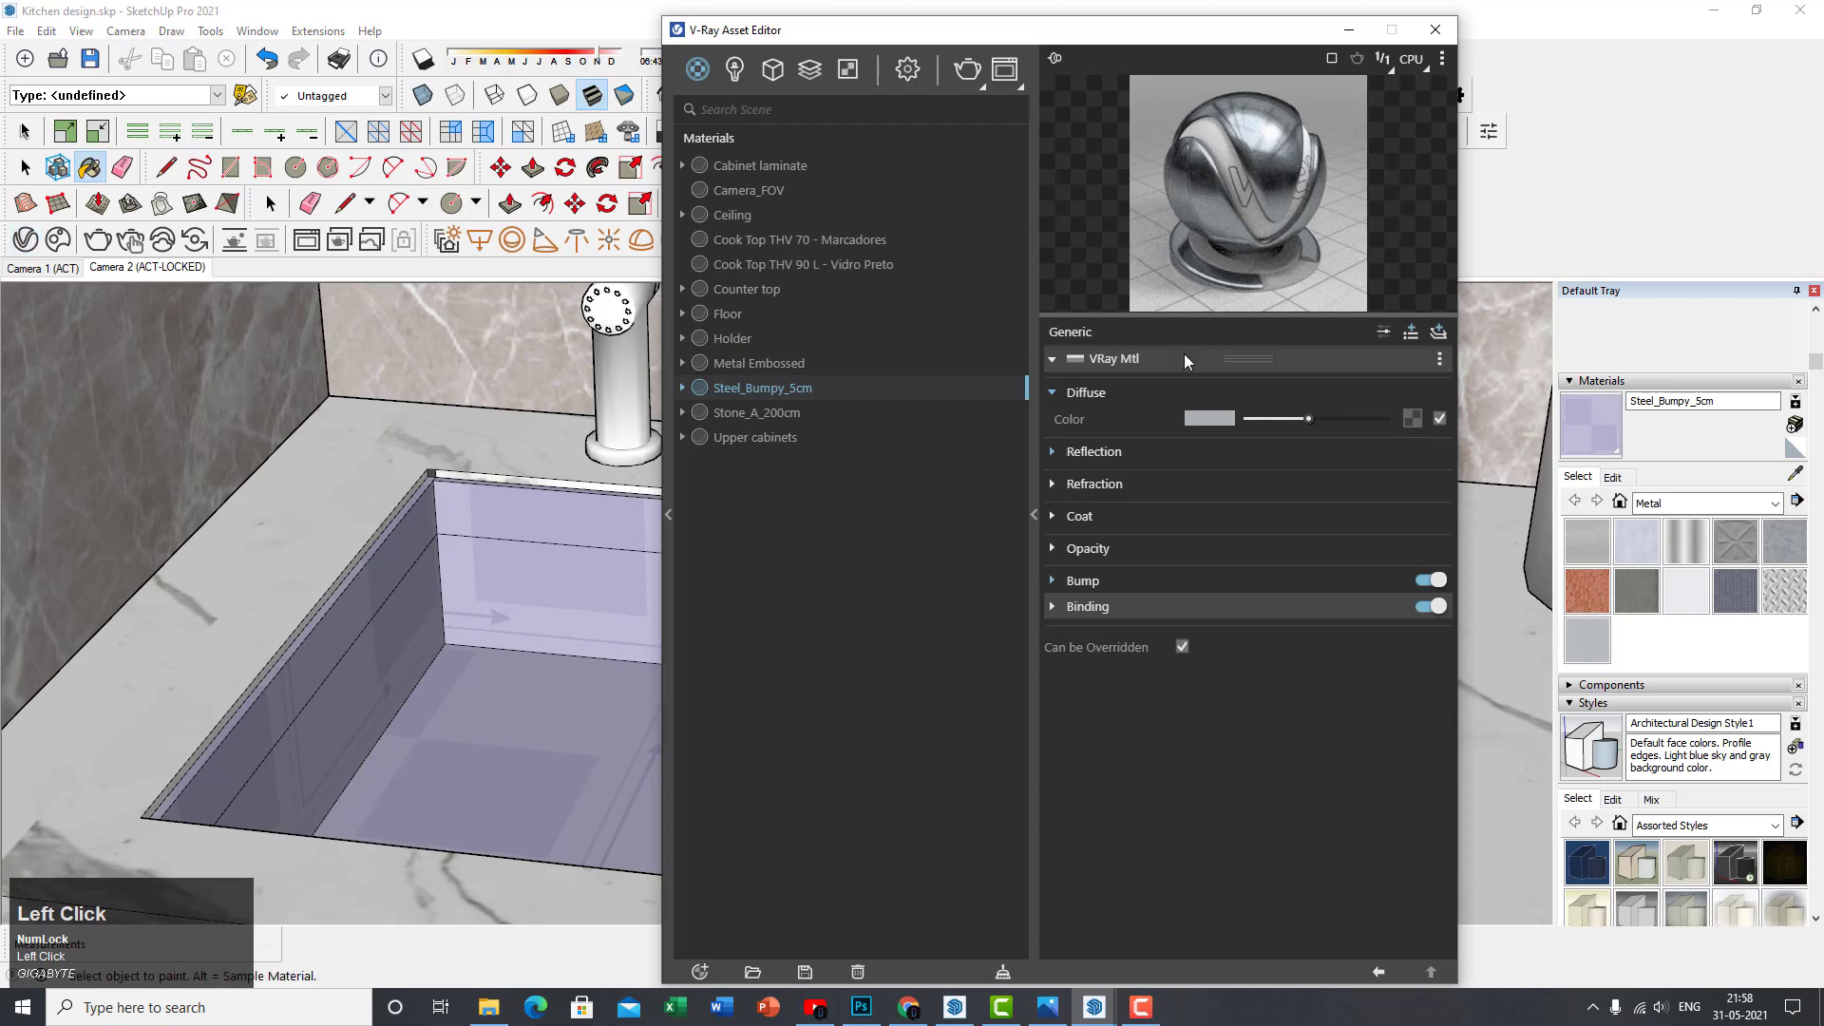
# Browse the Metal category of the V-Ray material library down to the steel materials
pyautogui.click(668, 515)
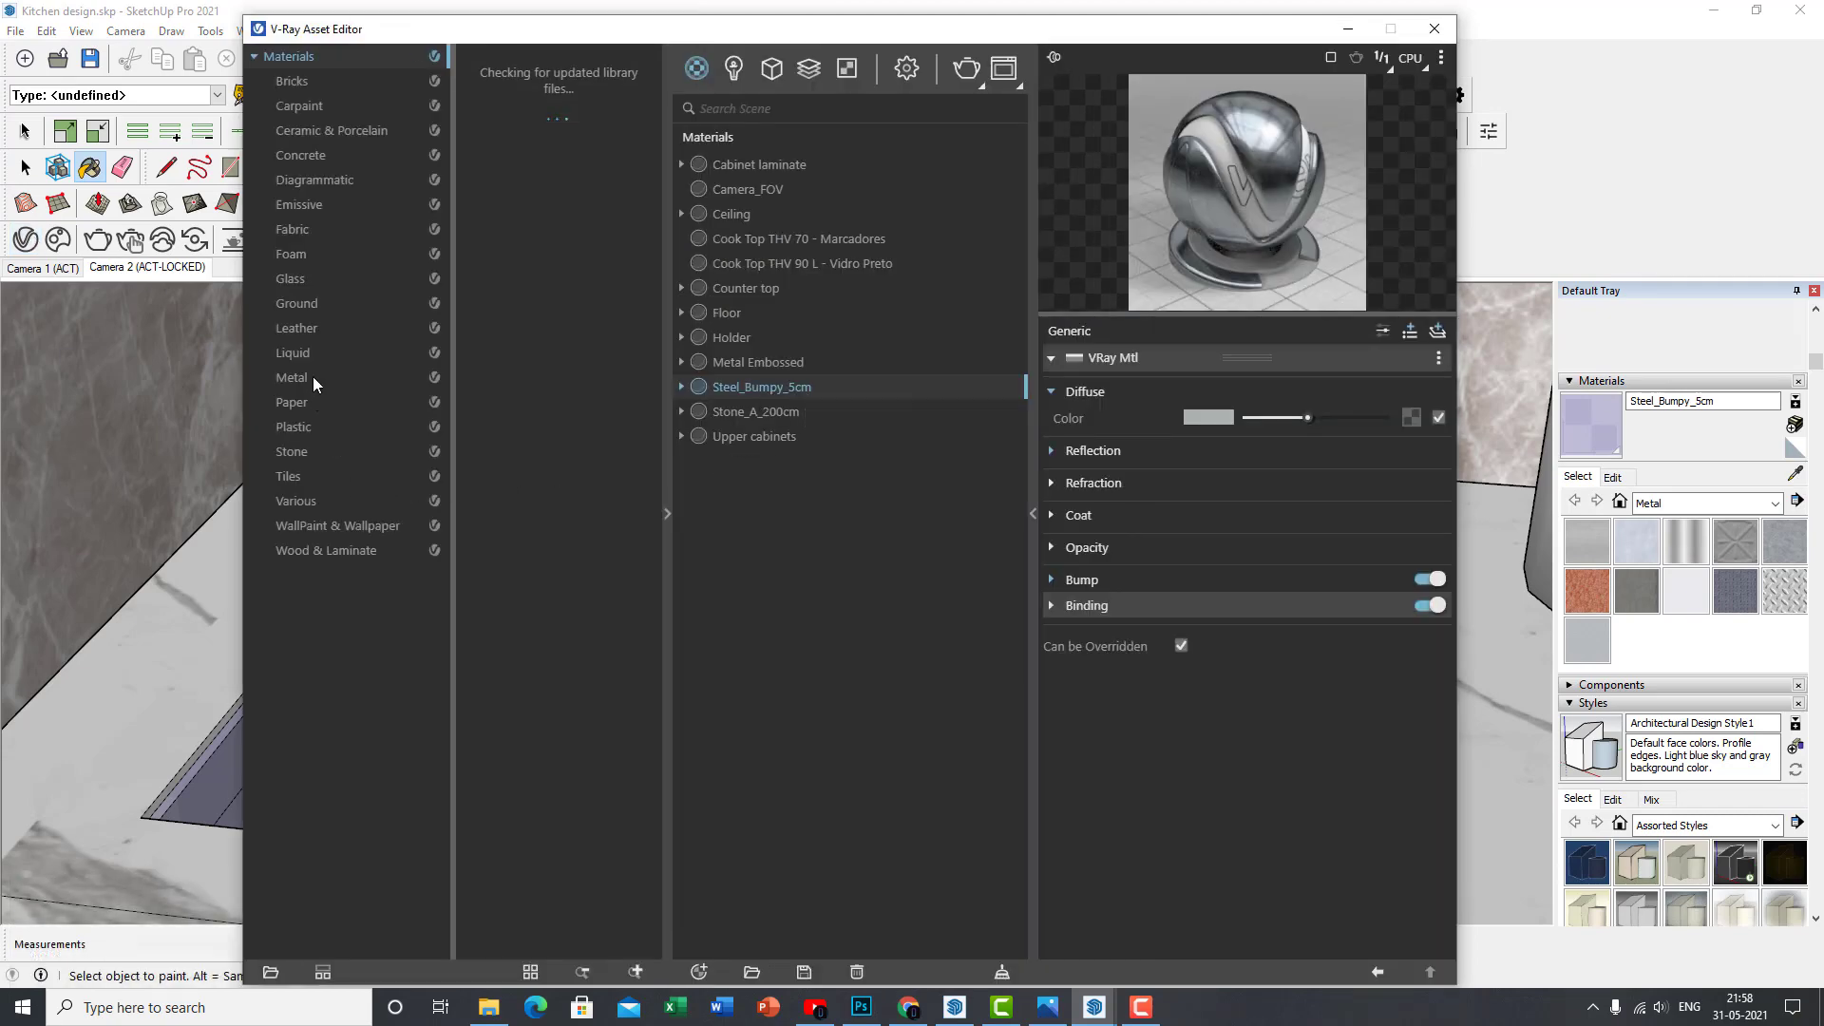
pyautogui.click(266, 375)
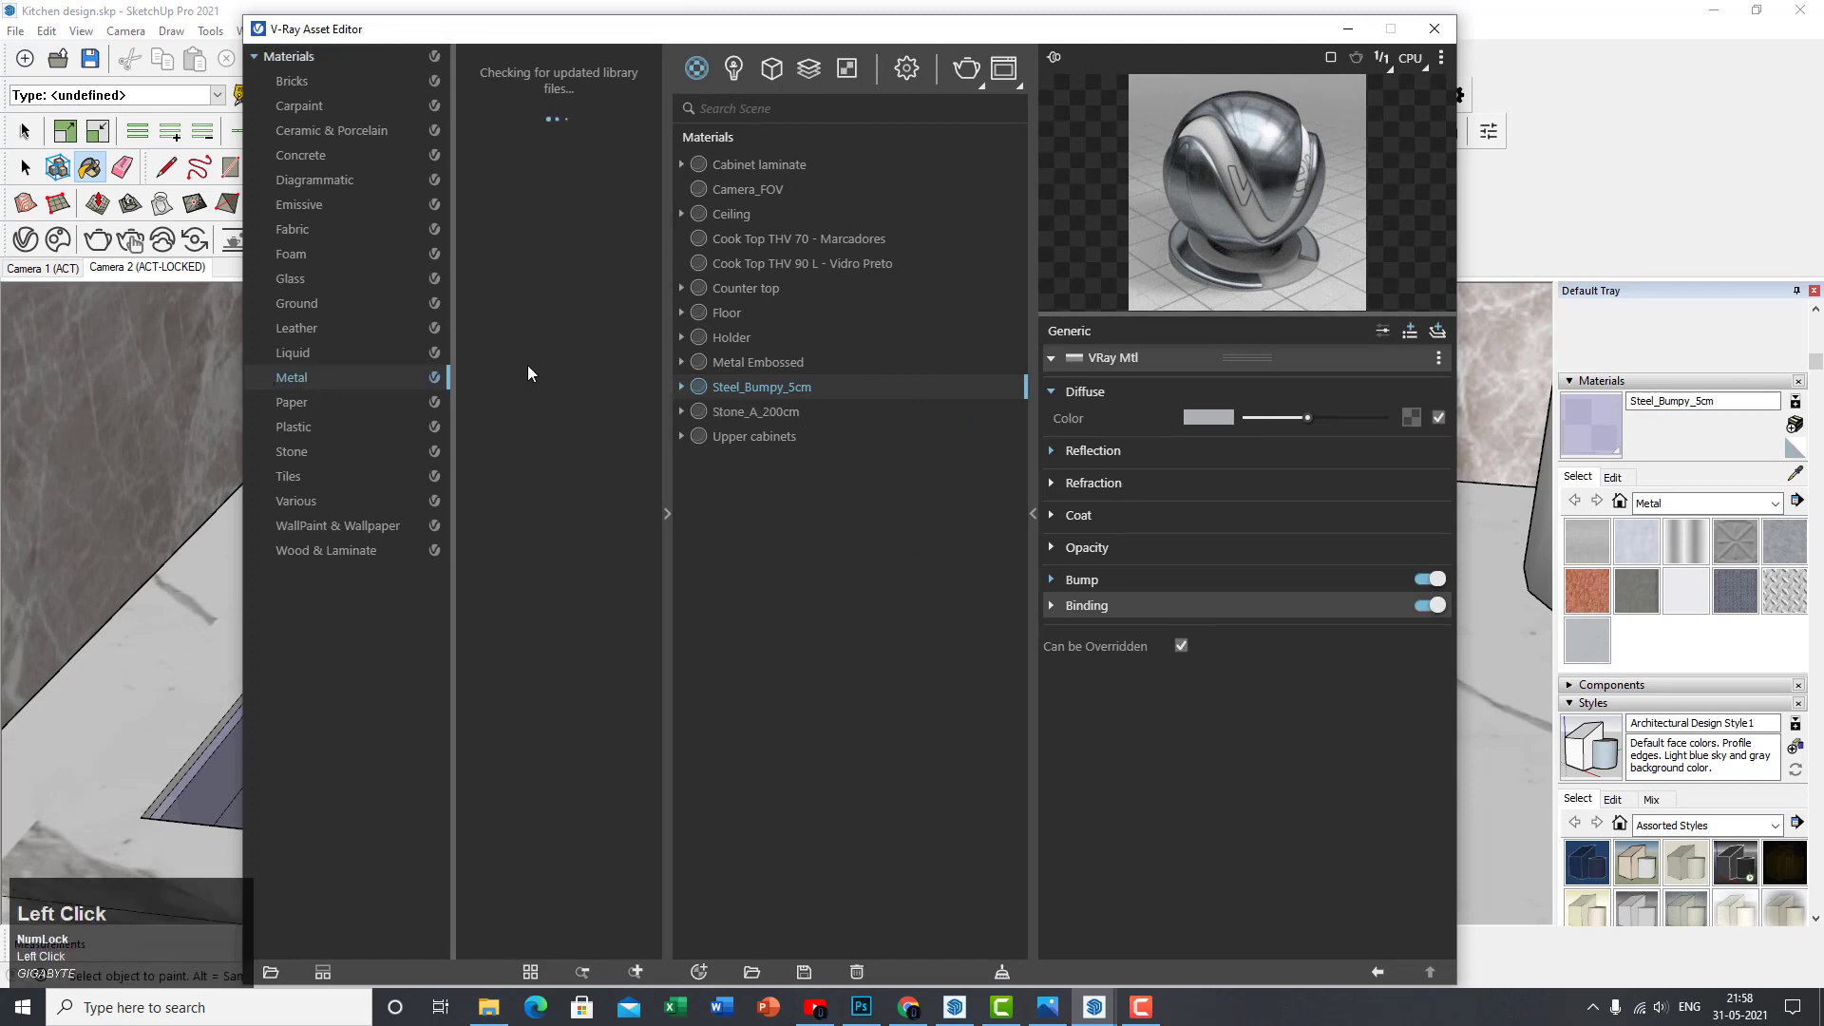
pyautogui.scroll(-5, 504, 700)
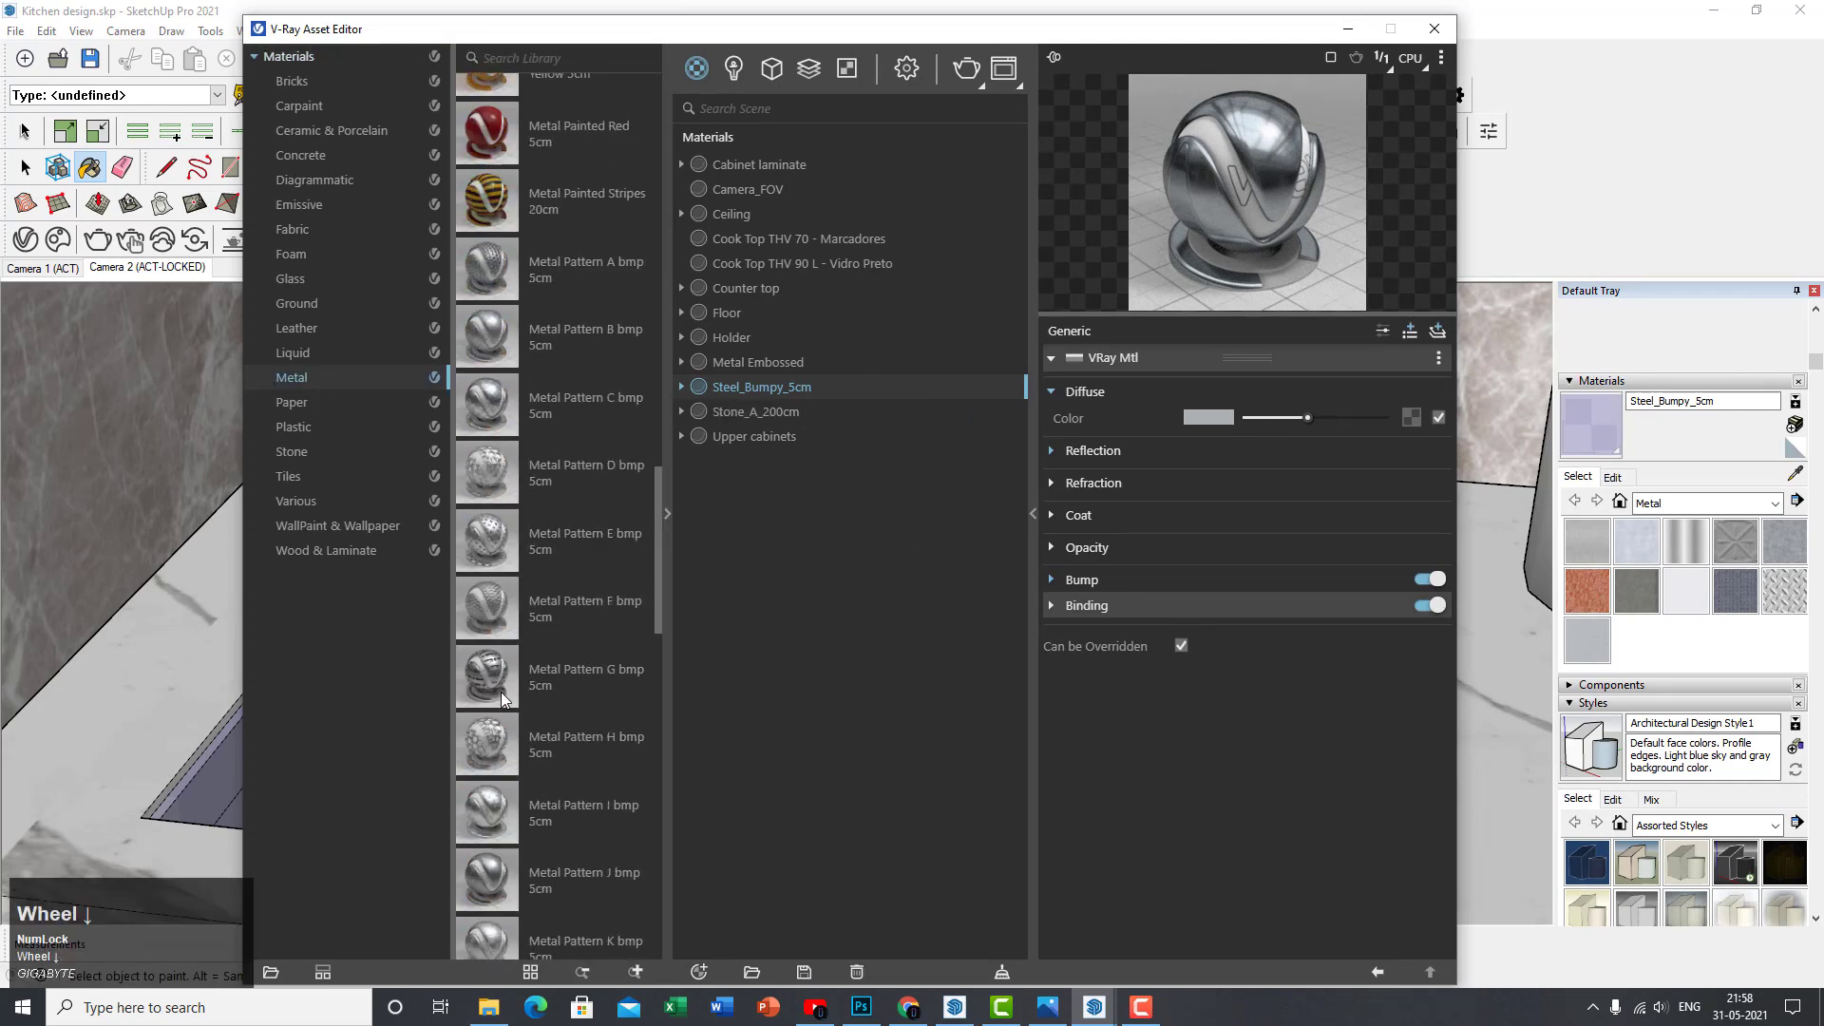
pyautogui.scroll(-5, 504, 699)
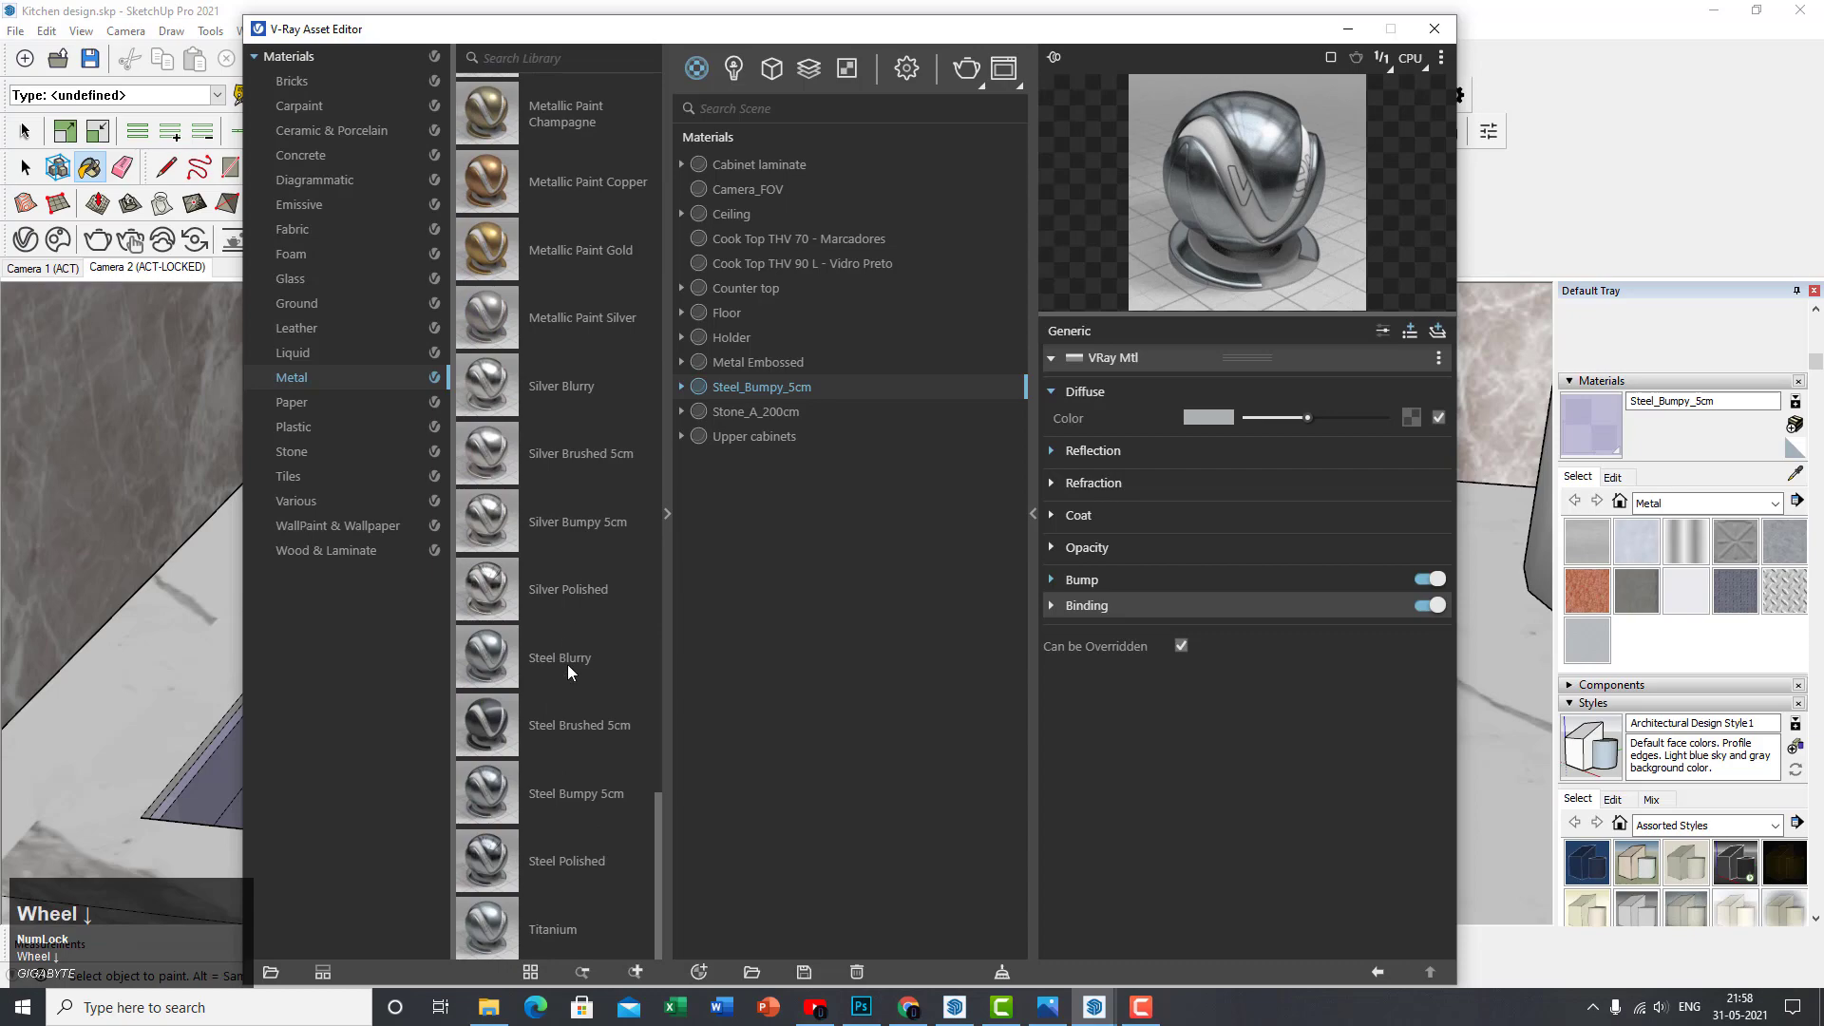